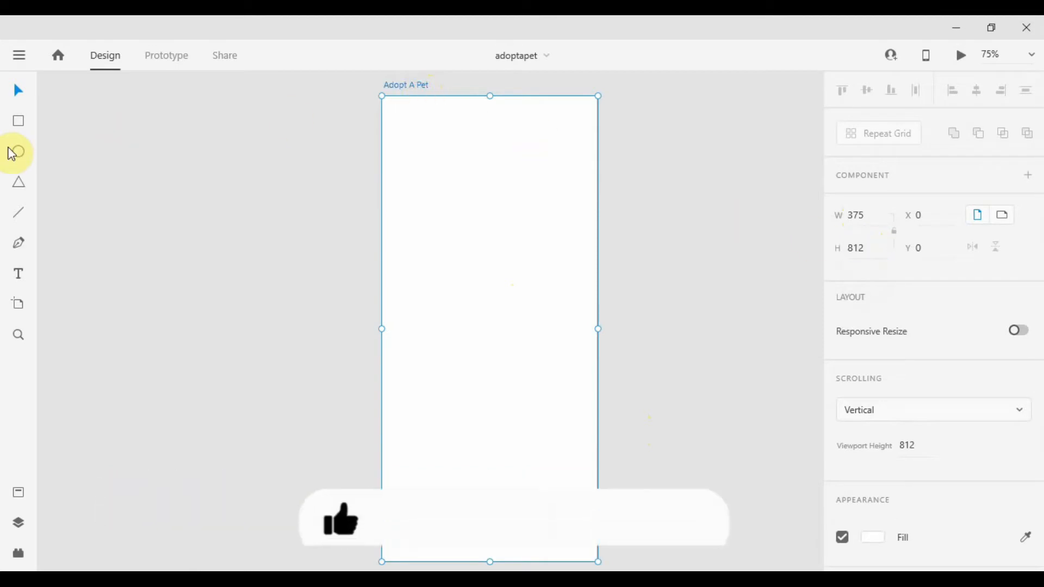
Draw a rectangle covering the whole Adopt A Pet artboard, 375 × 812 at position 0, 0.
{"action": "left_click", "coordinate": [19, 120]}
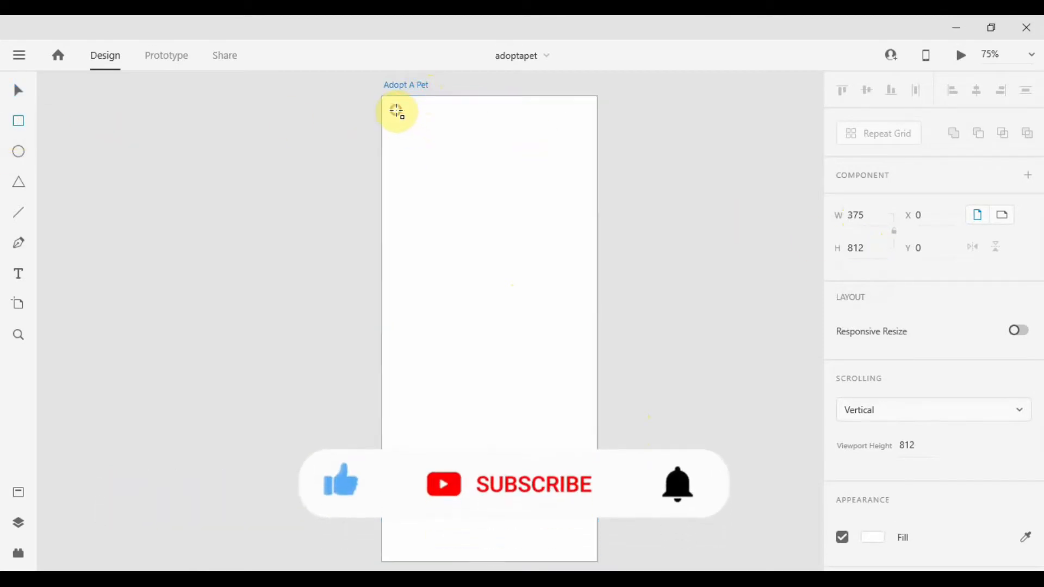
{"action": "mouse_move", "coordinate": [397, 111]}
{"action": "left_mouse_down"}
{"action": "mouse_move", "coordinate": [513, 303]}
{"action": "mouse_move", "coordinate": [597, 560]}
{"action": "left_mouse_up"}
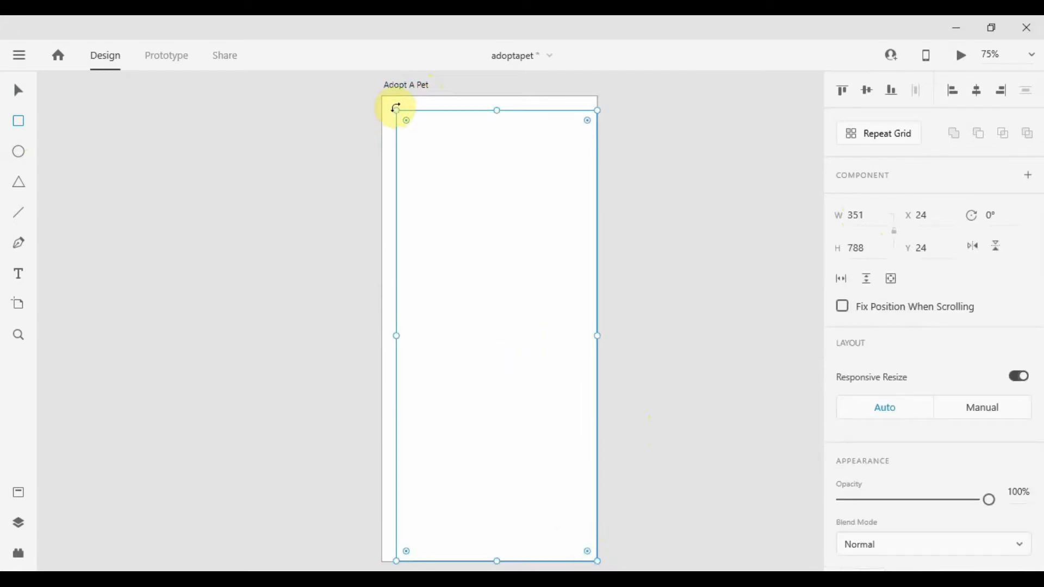
{"action": "left_click_drag", "start_coordinate": [395, 111], "coordinate": [382, 97]}
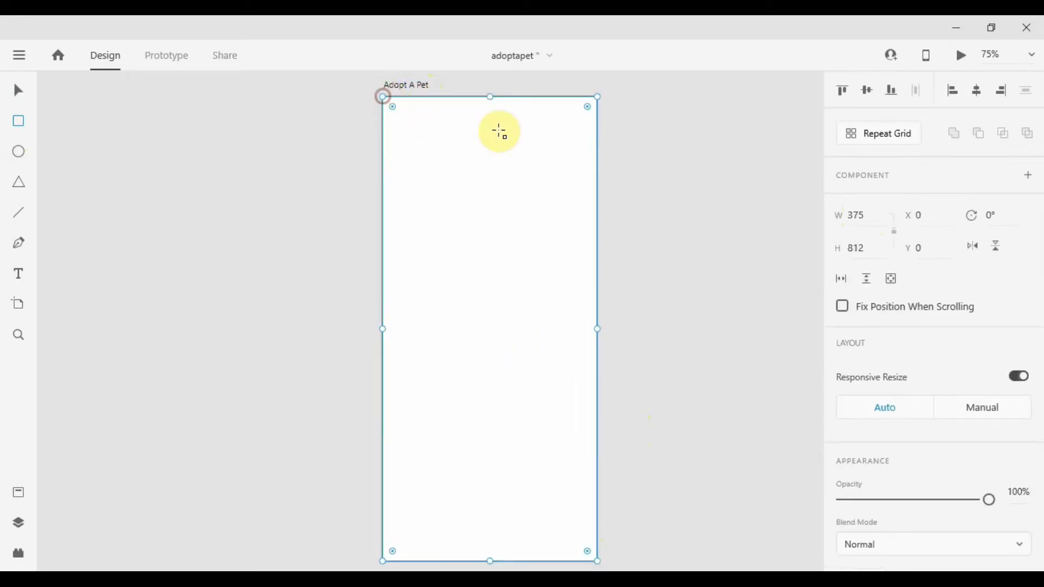
Remove the border from the full-artboard rectangle.
{"action": "scroll", "coordinate": [932, 326], "scroll_direction": "down", "scroll_amount": 4}
{"action": "scroll", "coordinate": [931, 326], "scroll_direction": "down", "scroll_amount": 1}
{"action": "left_click", "coordinate": [842, 436]}
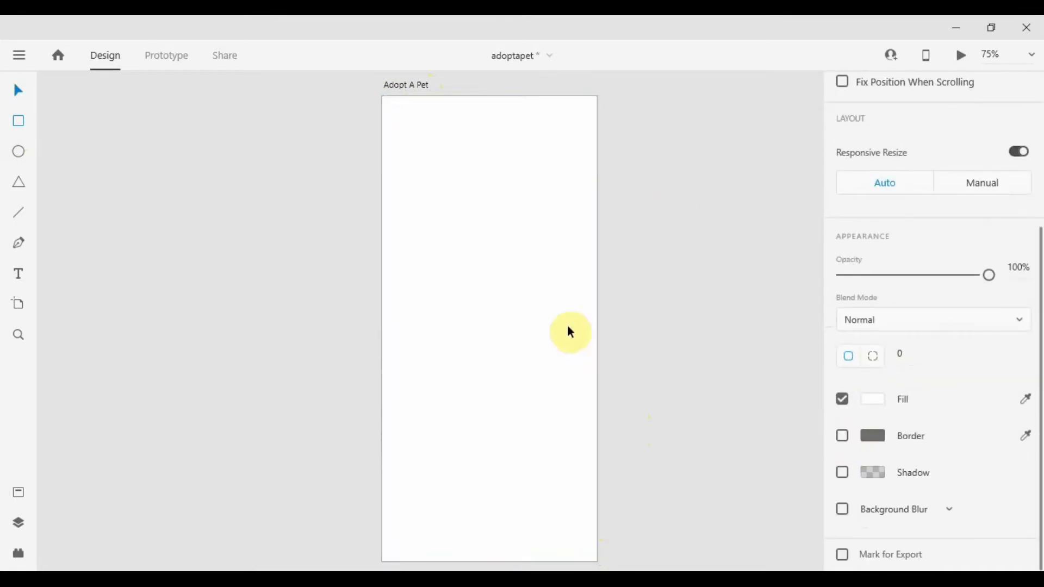
Drop a puppy photo onto the full-artboard rectangle as its image fill.
{"action": "left_click", "coordinate": [532, 307]}
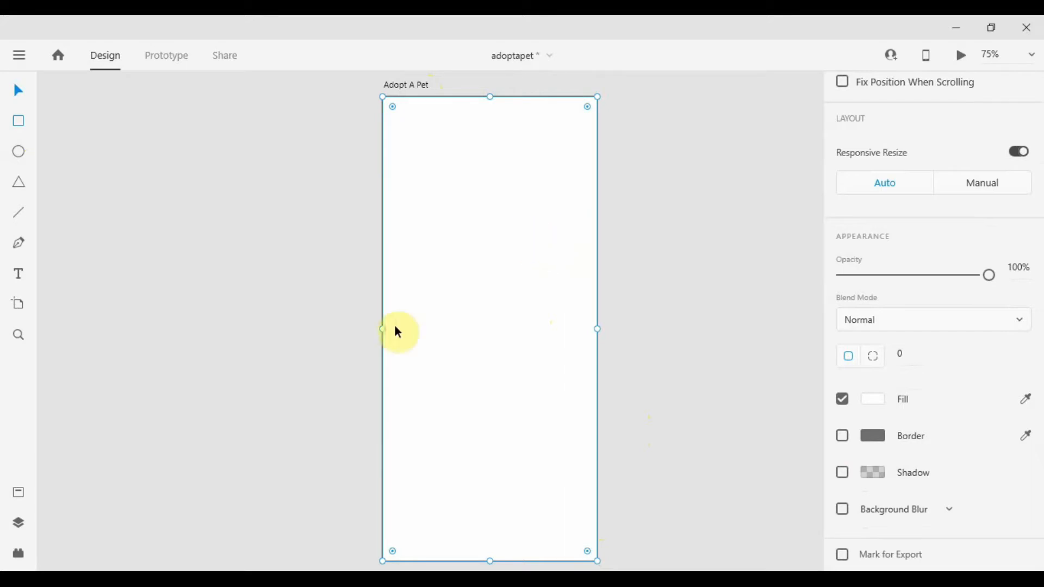
{"action": "left_click_drag", "start_coordinate": [38, 283], "coordinate": [439, 283]}
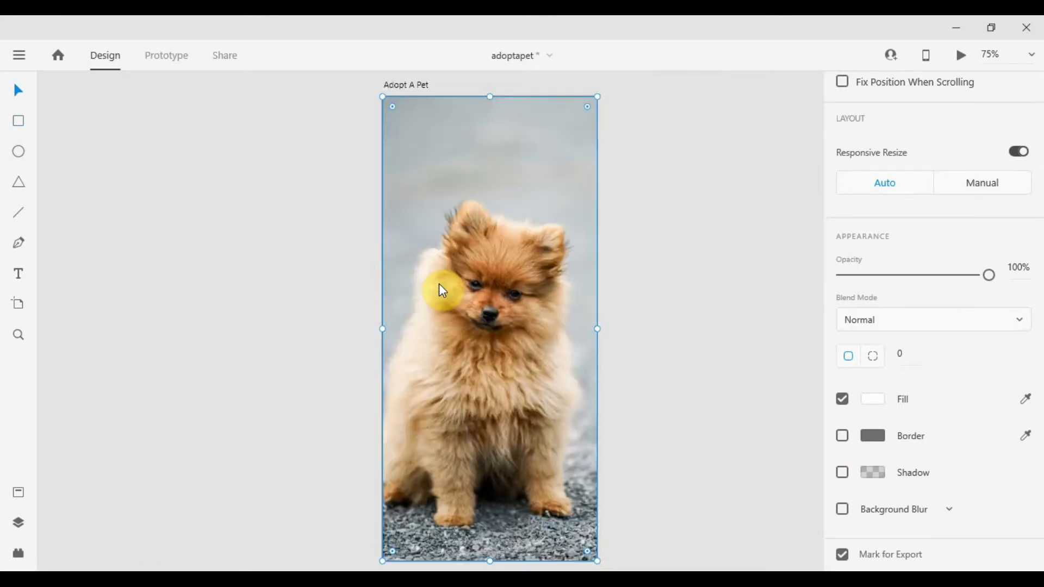
{"action": "left_click", "coordinate": [243, 283]}
Draw a second full-artboard rectangle over the photo and remove its border.
{"action": "left_click", "coordinate": [18, 120]}
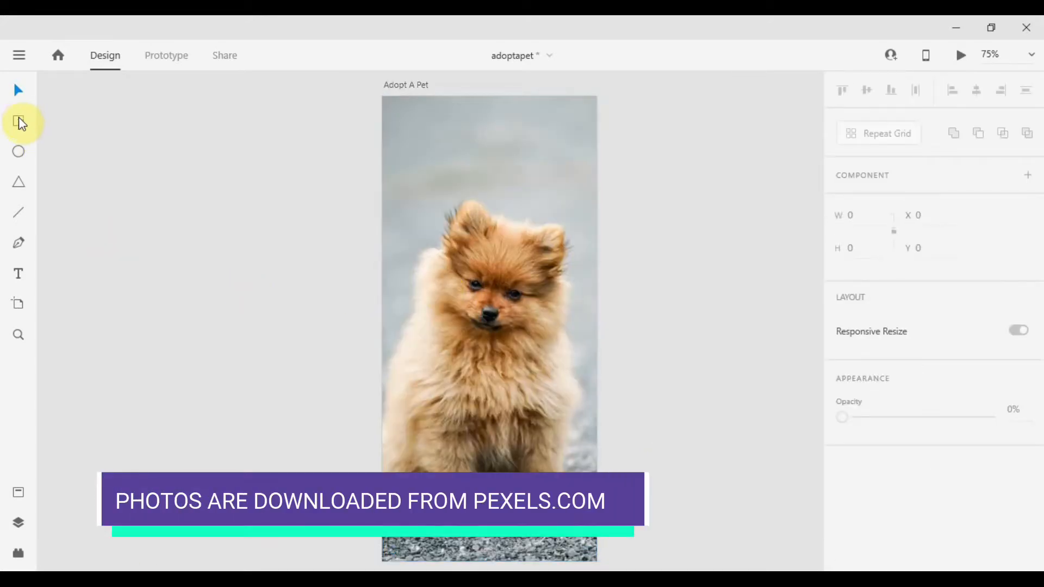
{"action": "mouse_move", "coordinate": [383, 96]}
{"action": "left_mouse_down"}
{"action": "mouse_move", "coordinate": [503, 426]}
{"action": "mouse_move", "coordinate": [600, 541]}
{"action": "mouse_move", "coordinate": [596, 562]}
{"action": "mouse_move", "coordinate": [589, 524]}
{"action": "mouse_move", "coordinate": [599, 533]}
{"action": "left_mouse_up"}
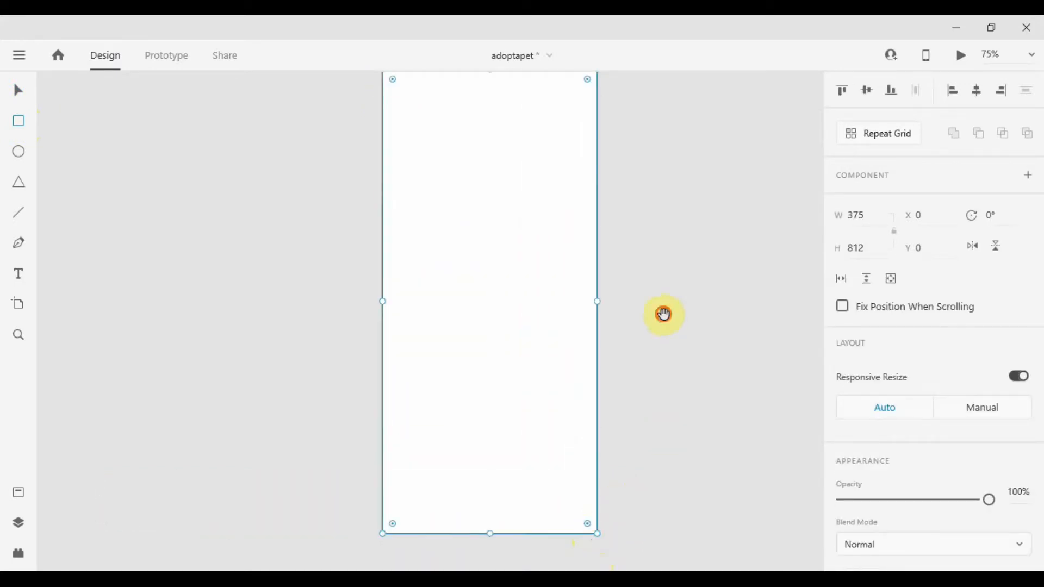
{"action": "scroll", "coordinate": [657, 340], "scroll_direction": "up", "scroll_amount": 1}
{"action": "left_click_drag", "start_coordinate": [656, 339], "coordinate": [653, 334]}
{"action": "scroll", "coordinate": [895, 442], "scroll_direction": "down", "scroll_amount": 5}
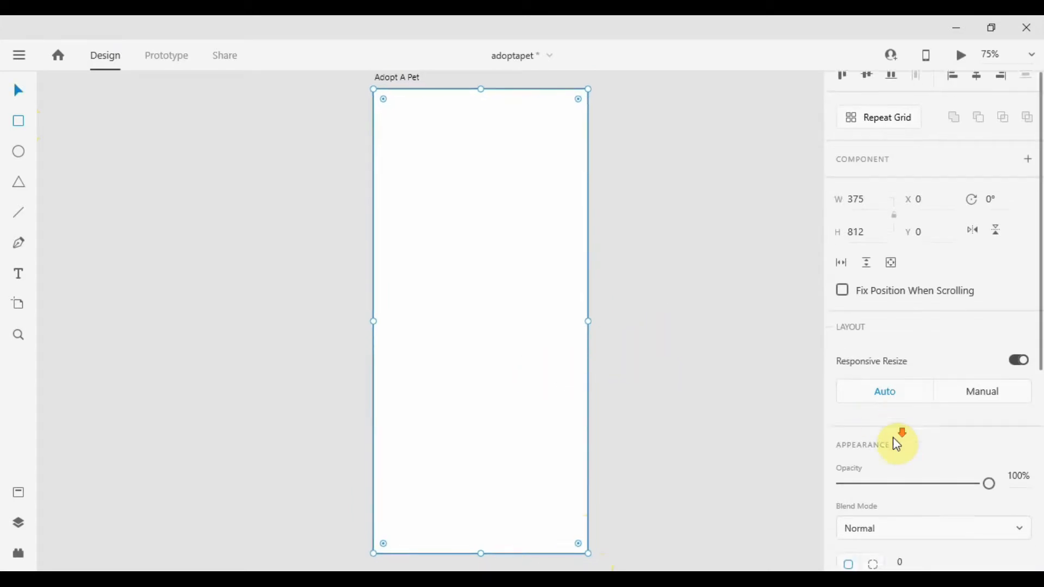
{"action": "left_click", "coordinate": [842, 512]}
{"action": "left_click", "coordinate": [722, 316]}
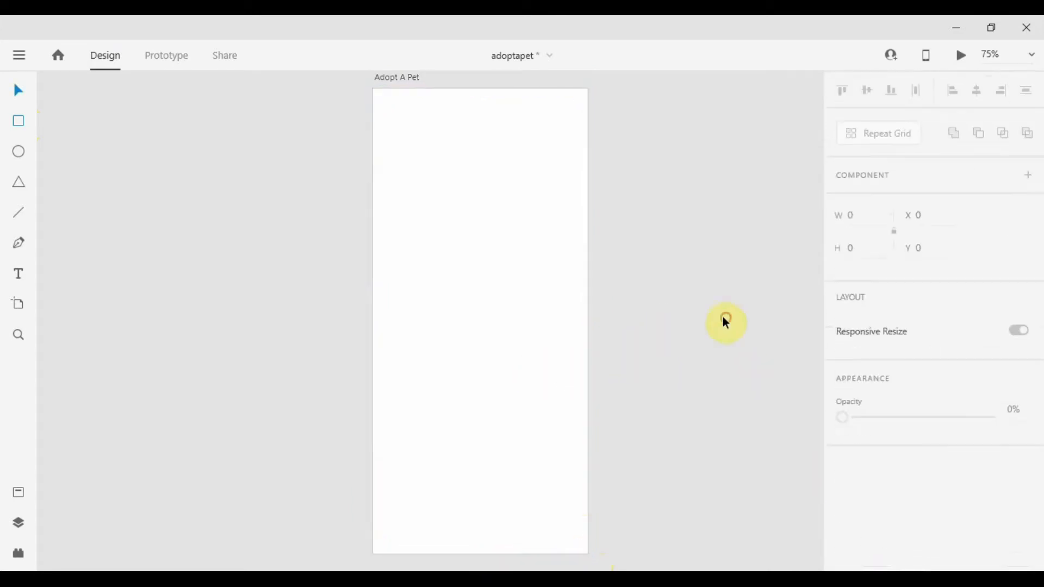
Enable Background Blur on the overlay rectangle and set the blur amount to 20.
{"action": "left_click", "coordinate": [514, 293]}
{"action": "scroll", "coordinate": [940, 353], "scroll_direction": "down", "scroll_amount": 1}
{"action": "scroll", "coordinate": [943, 353], "scroll_direction": "down", "scroll_amount": 4}
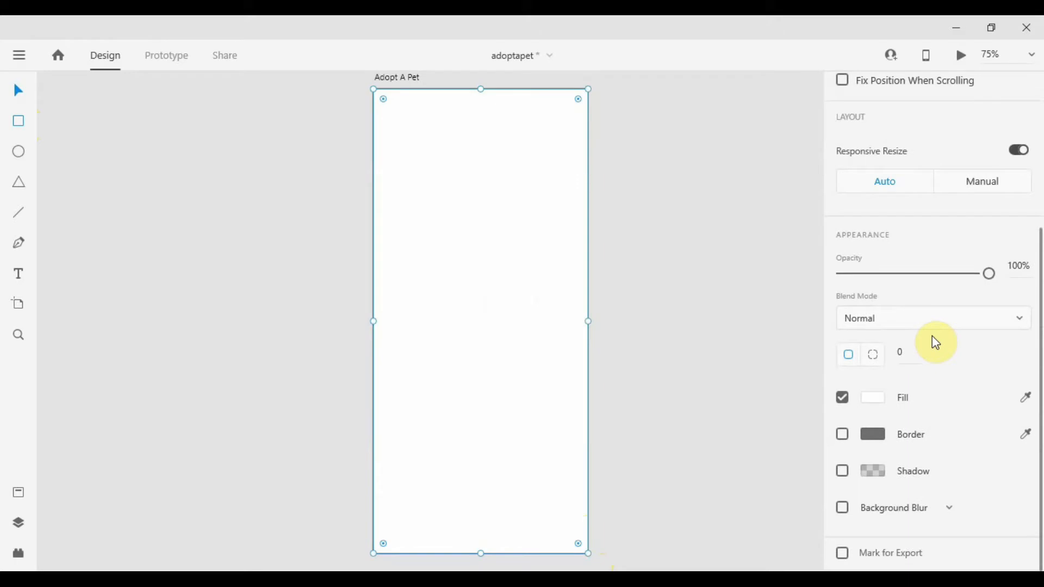
{"action": "left_click", "coordinate": [843, 509]}
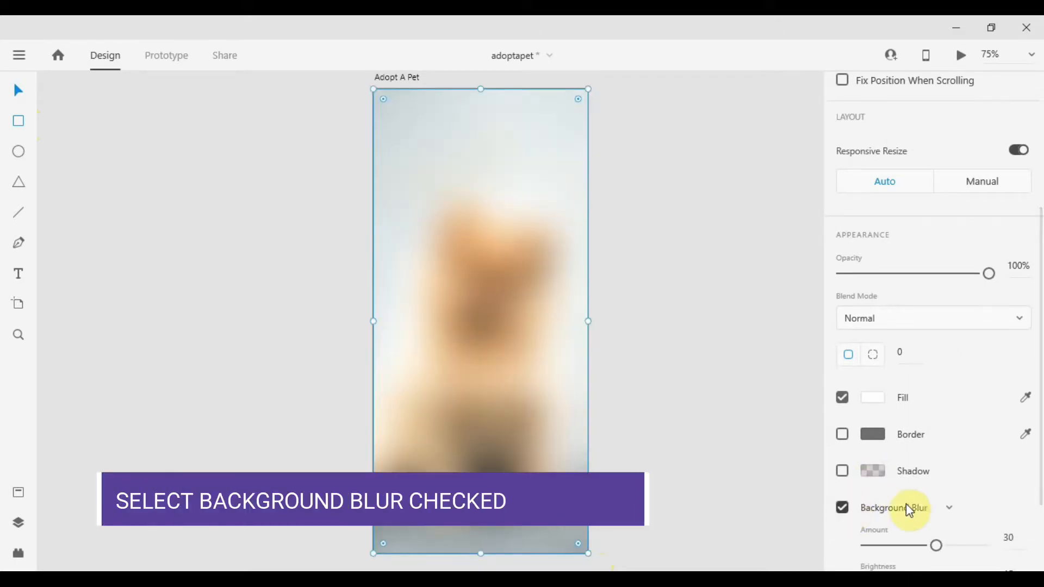
{"action": "scroll", "coordinate": [950, 459], "scroll_direction": "down", "scroll_amount": 2}
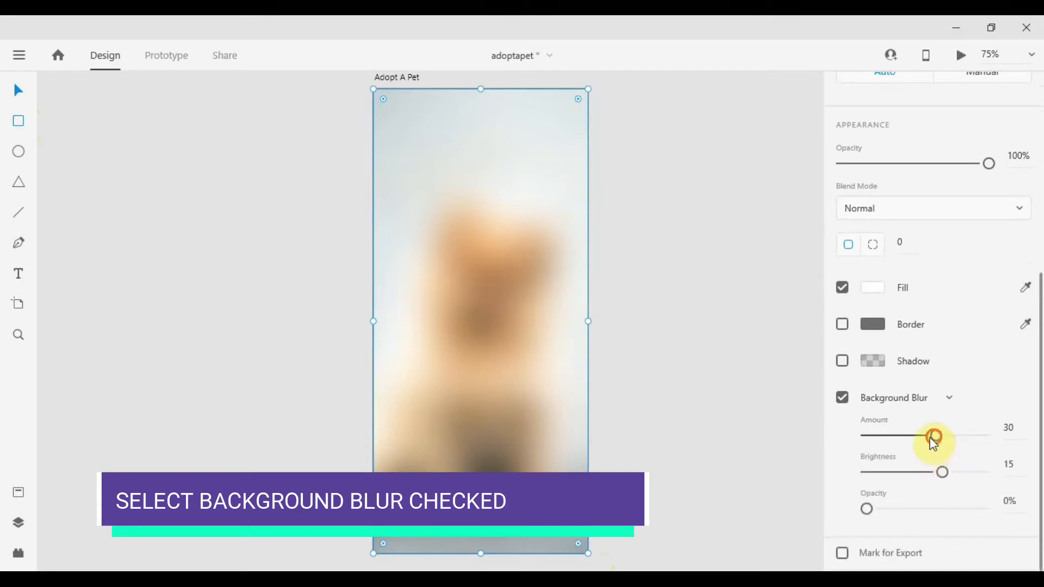
{"action": "left_click_drag", "start_coordinate": [932, 435], "coordinate": [920, 443]}
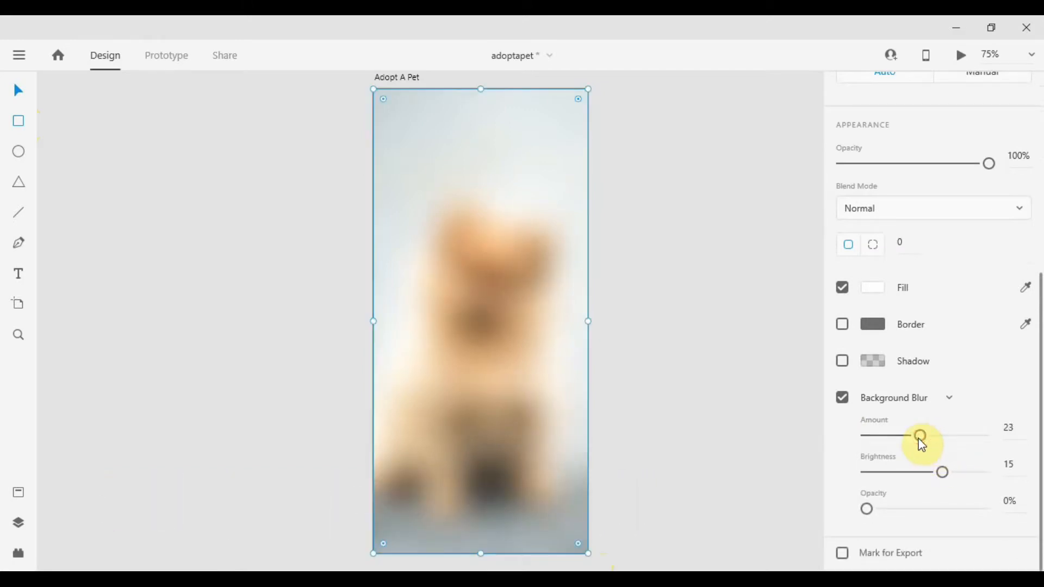
{"action": "left_click", "coordinate": [1017, 436]}
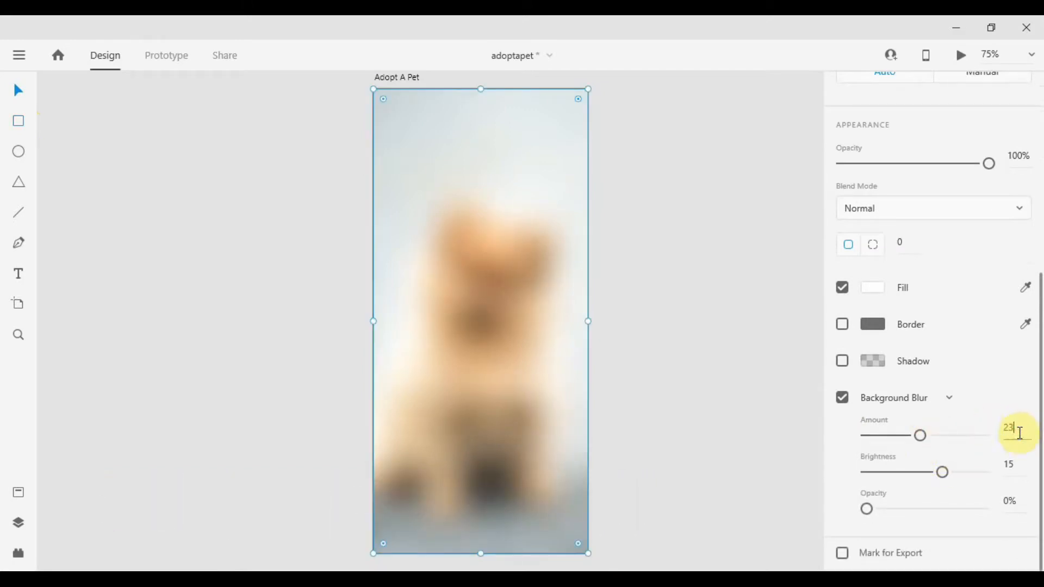
{"action": "key", "text": "Down"}
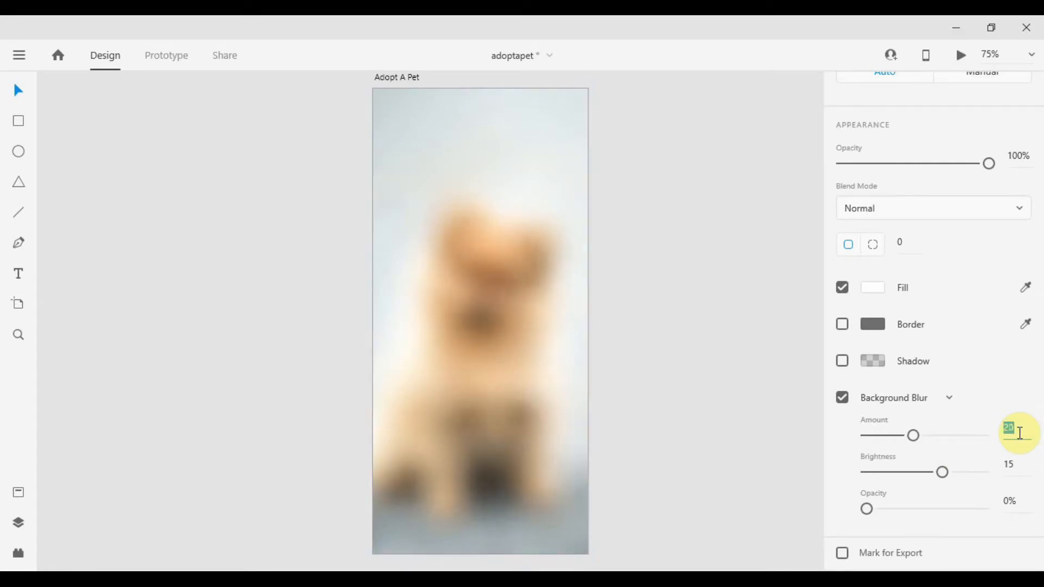
Raise the blur brightness to 40, then undo that change.
{"action": "left_click_drag", "start_coordinate": [950, 472], "coordinate": [973, 472]}
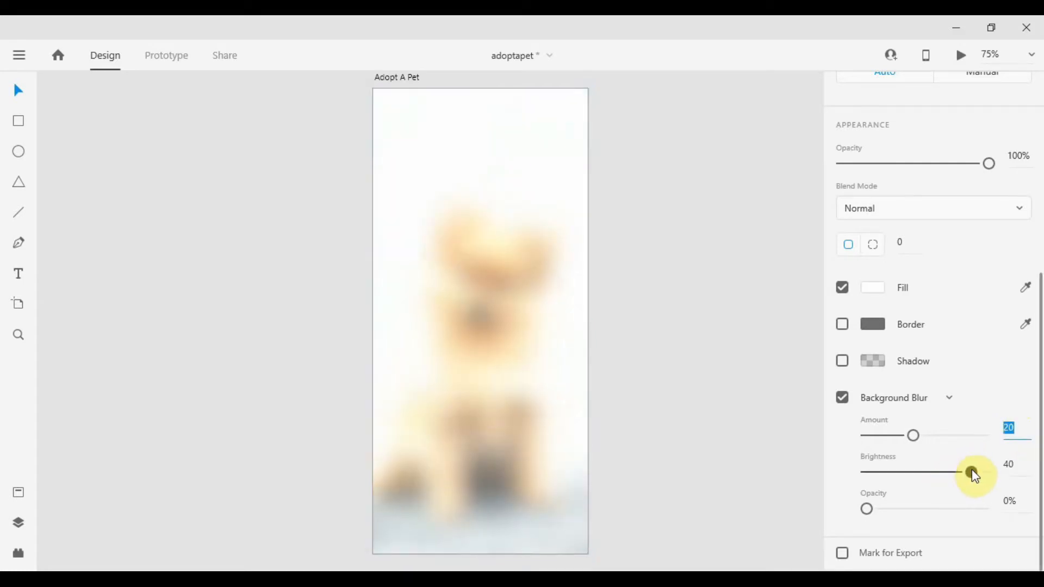
{"action": "left_click", "coordinate": [1015, 466]}
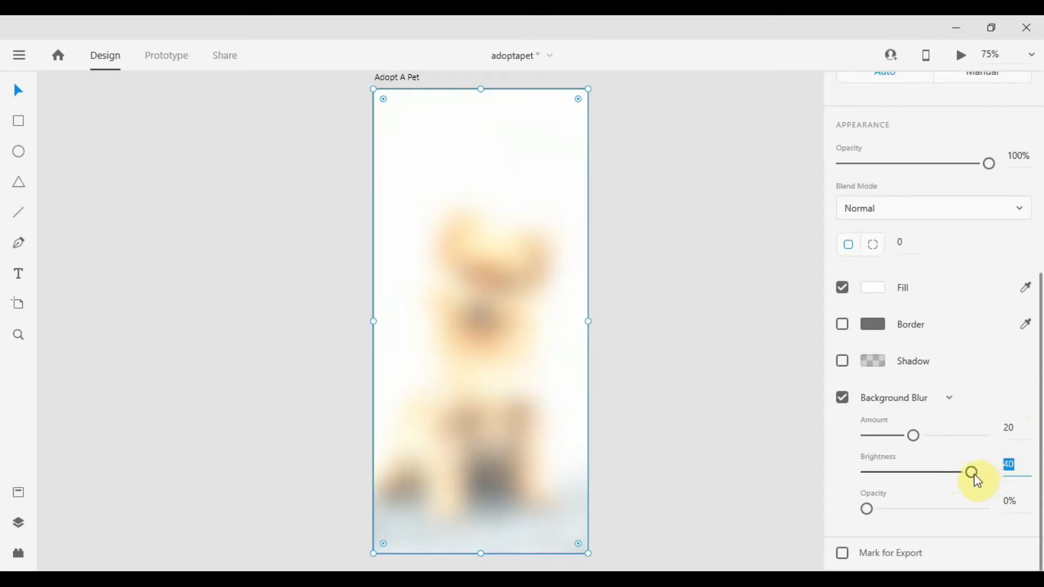
{"action": "key", "text": "ctrl+z"}
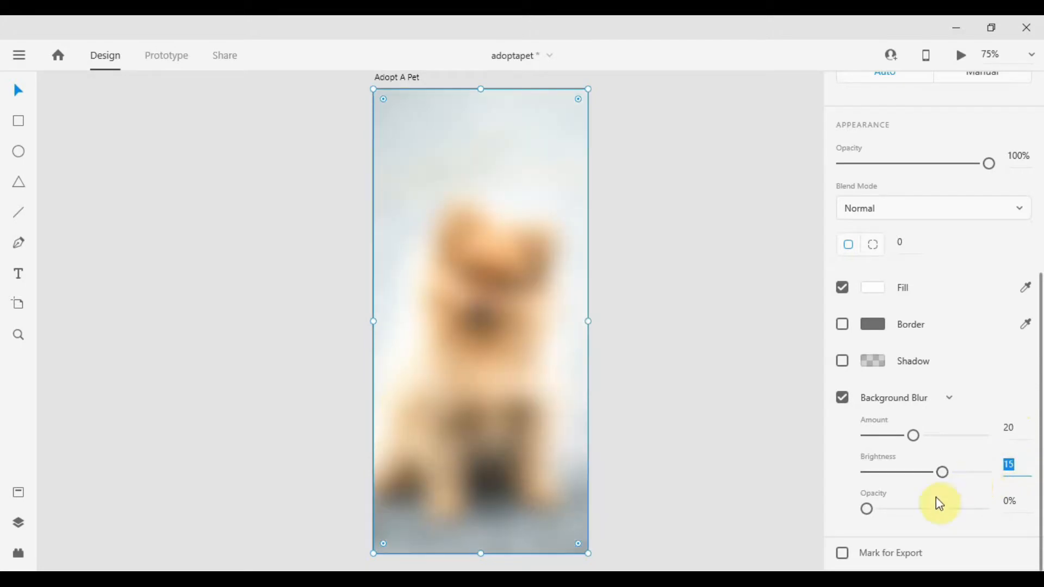
{"action": "left_click", "coordinate": [736, 357]}
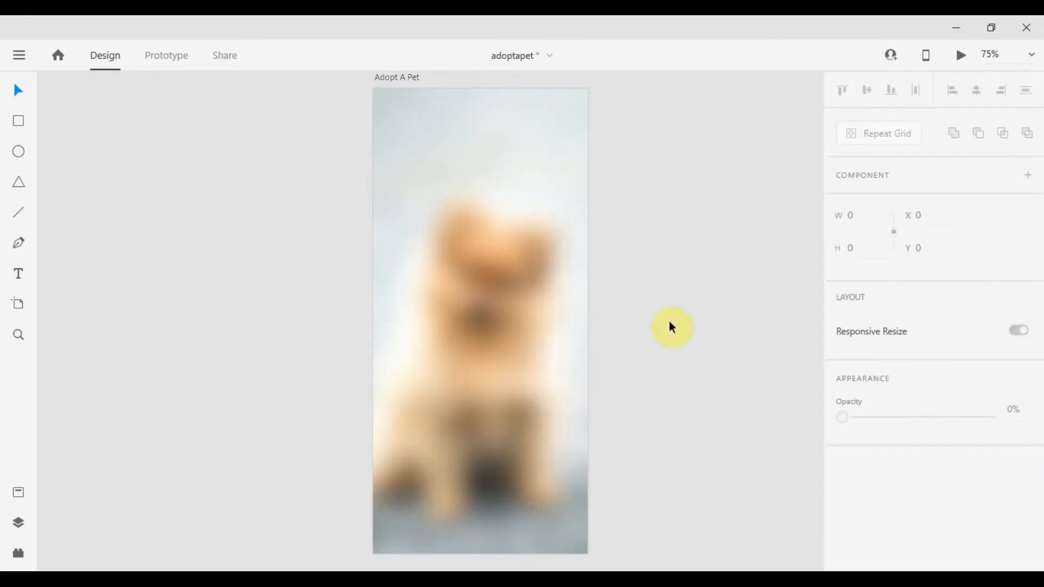
Zoom in on the artboard's top and draw a bar rectangle about 341 × 50 near the top edge.
{"action": "left_click", "coordinate": [491, 251]}
{"action": "scroll", "coordinate": [688, 133], "scroll_direction": "up", "scroll_amount": 1}
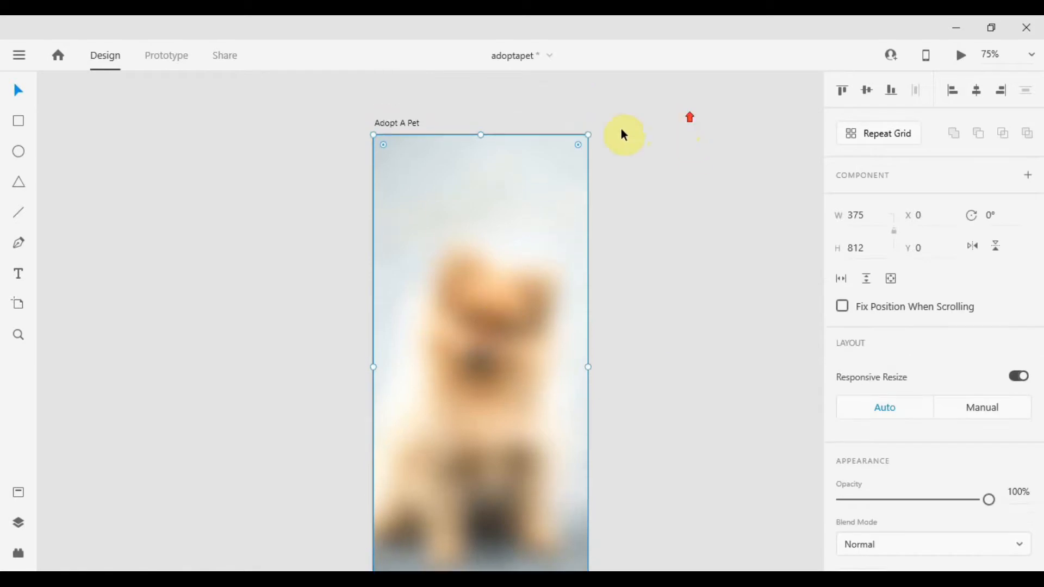
{"action": "left_click", "coordinate": [625, 125]}
{"action": "scroll", "coordinate": [617, 146], "scroll_direction": "down", "scroll_amount": 1}
{"action": "left_click", "coordinate": [457, 284]}
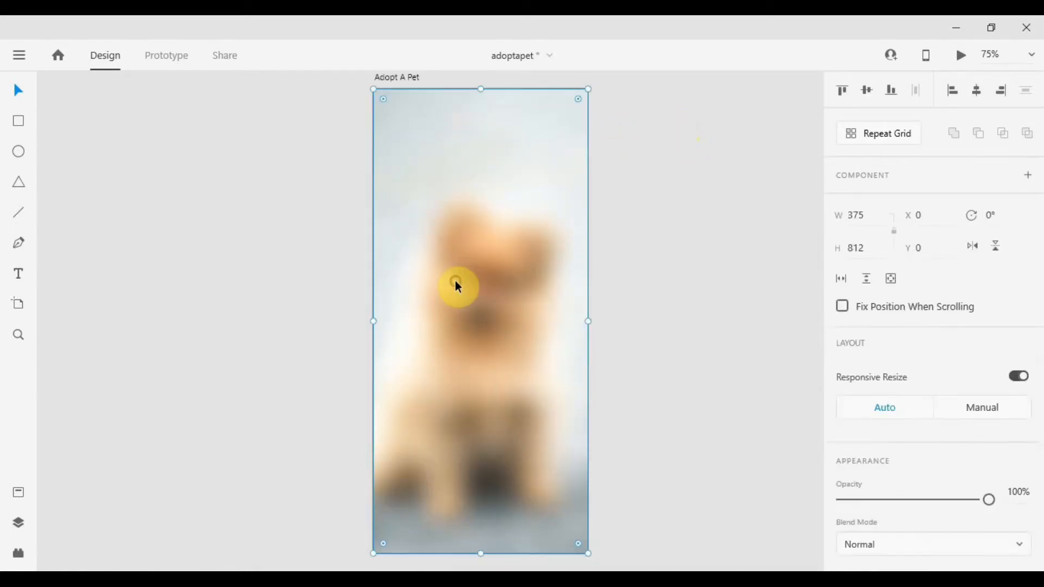
{"action": "scroll", "coordinate": [452, 122], "scroll_direction": "up", "scroll_amount": 5}
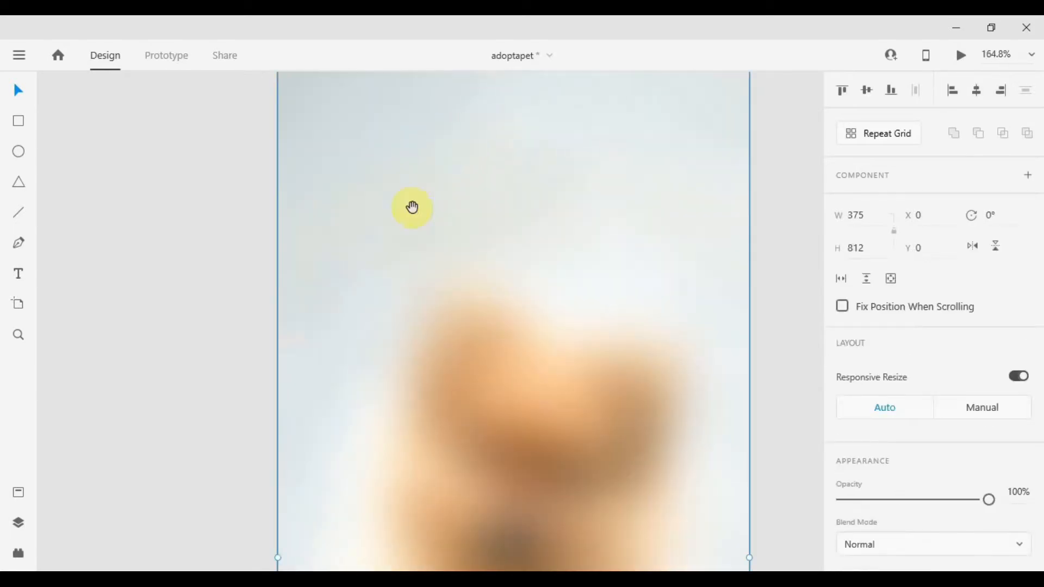
{"action": "left_click_drag", "start_coordinate": [382, 282], "coordinate": [376, 291]}
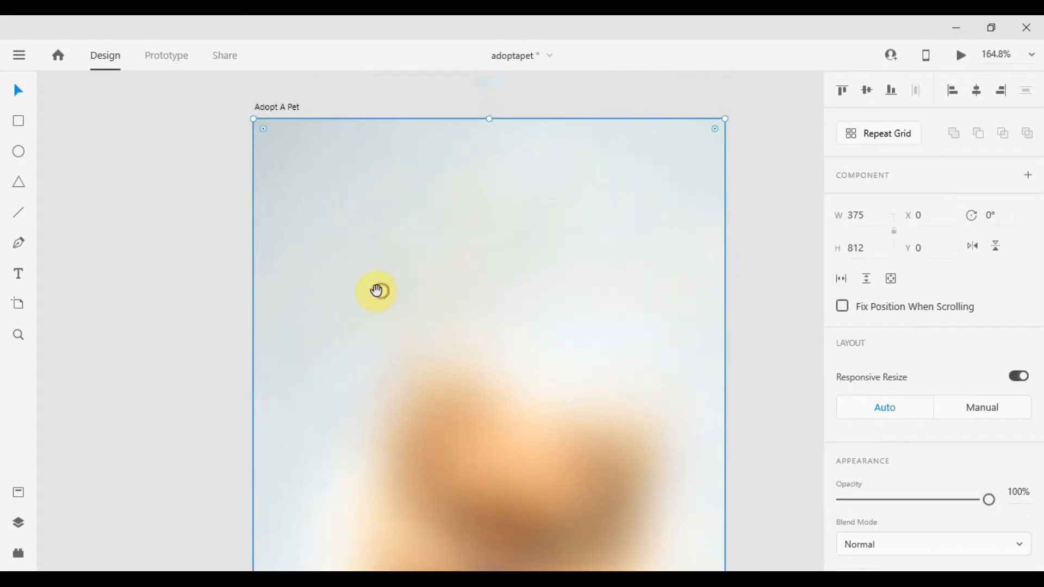
{"action": "left_click", "coordinate": [183, 237]}
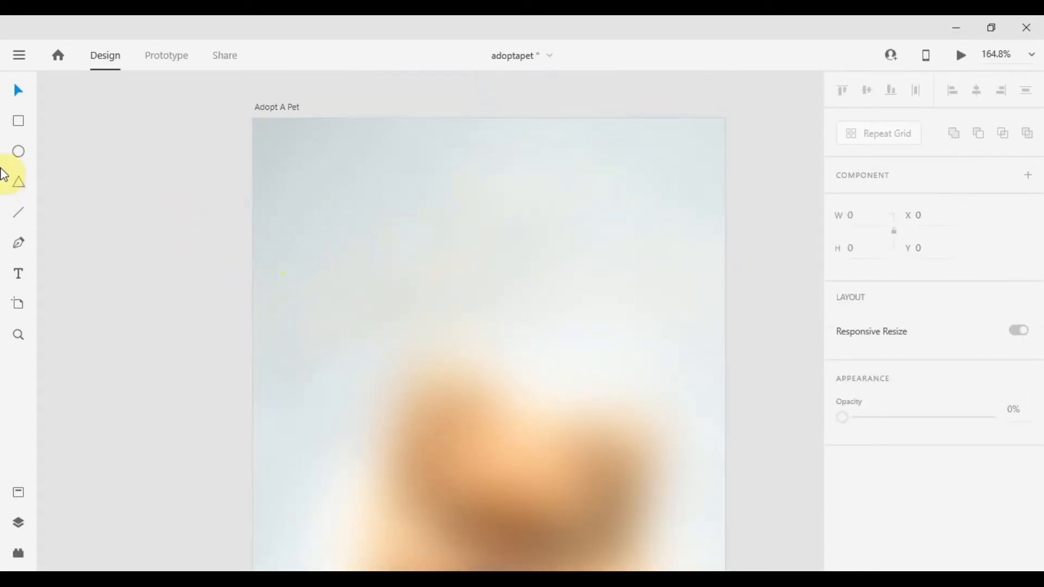
{"action": "left_click", "coordinate": [20, 125]}
{"action": "mouse_move", "coordinate": [274, 172]}
{"action": "left_mouse_down"}
{"action": "mouse_move", "coordinate": [385, 217]}
{"action": "mouse_move", "coordinate": [702, 234]}
{"action": "left_mouse_up"}
Widen the bar to 347 and shift it to X 15.
{"action": "key", "text": "v"}
{"action": "key", "text": "alt"}
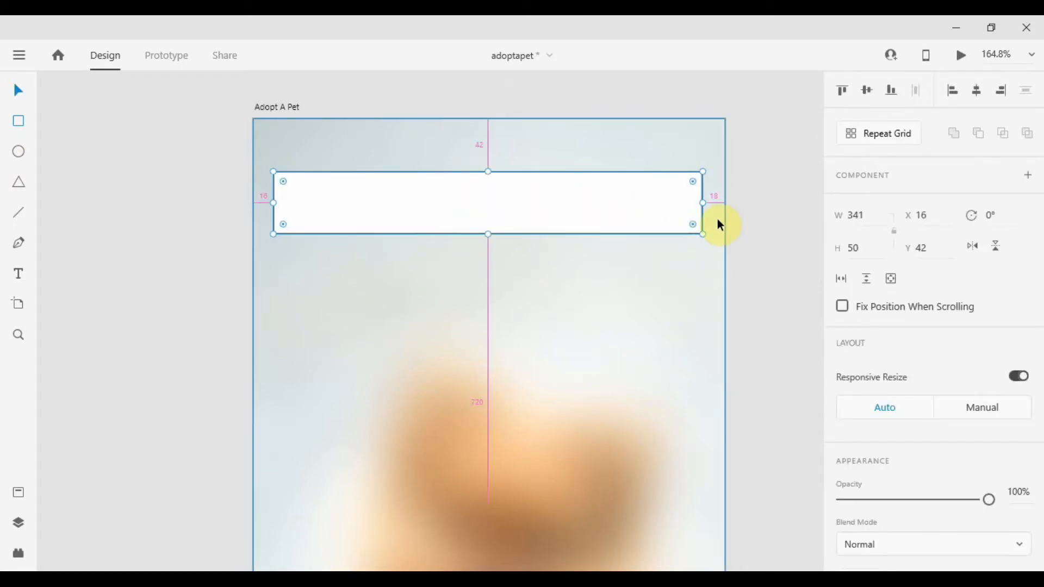
{"action": "left_click_drag", "start_coordinate": [703, 203], "coordinate": [709, 203]}
{"action": "key", "text": "alt"}
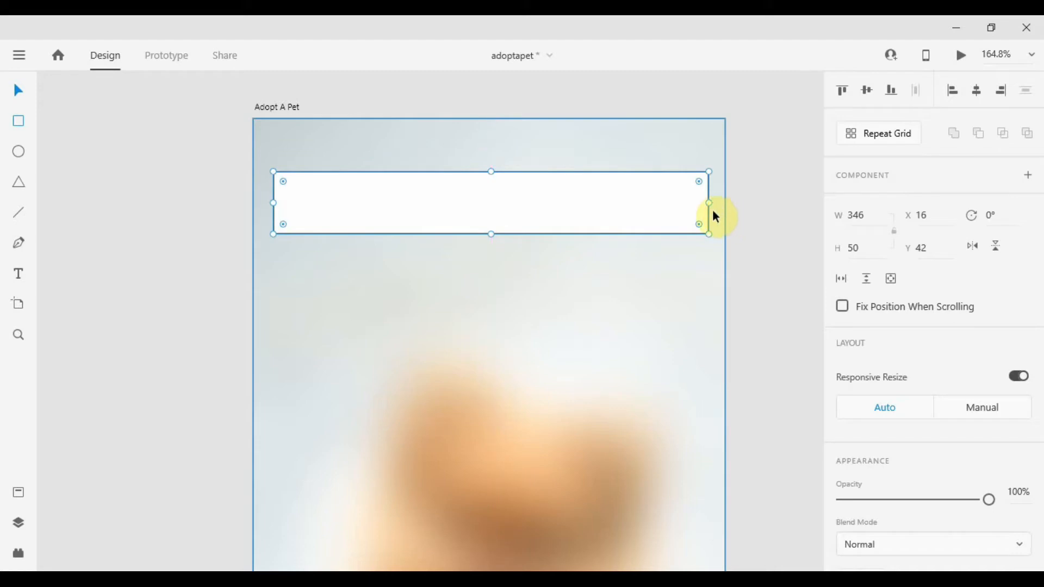
{"action": "key", "text": "Left"}
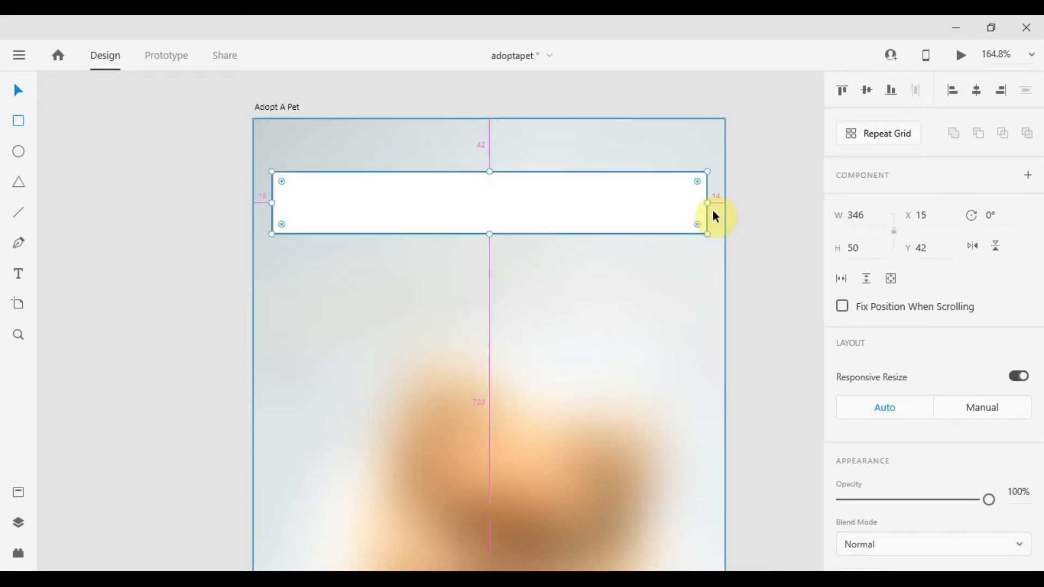
{"action": "left_click", "coordinate": [870, 215]}
{"action": "key", "text": "Up"}
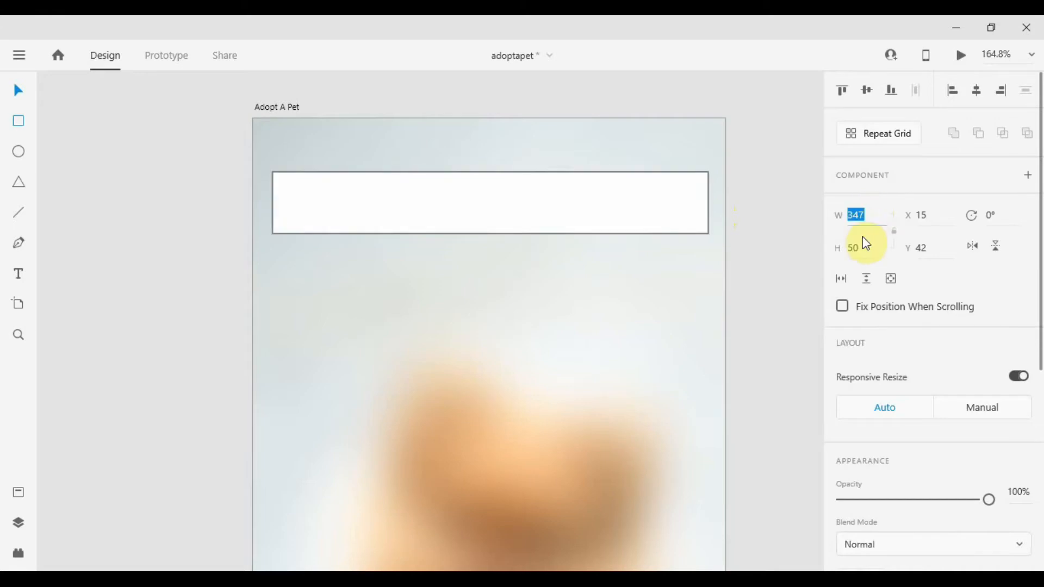
Set the bar's height to 44.
{"action": "left_click", "coordinate": [865, 246]}
{"action": "type", "text": "45"}
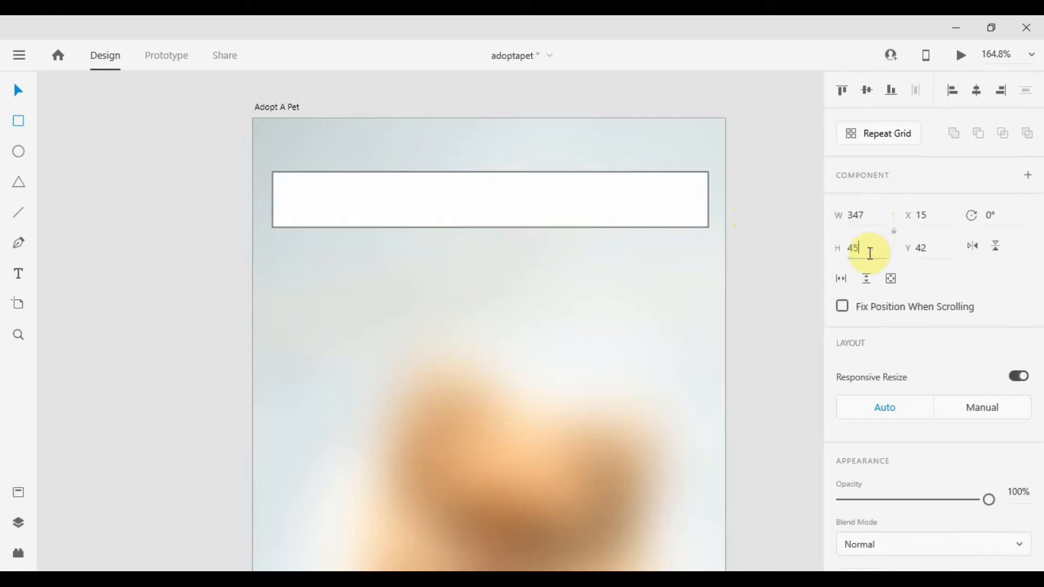
{"action": "key", "text": "Down"}
{"action": "left_click", "coordinate": [673, 226]}
Remove the border from the bar rectangle.
{"action": "scroll", "coordinate": [884, 282], "scroll_direction": "down", "scroll_amount": 3}
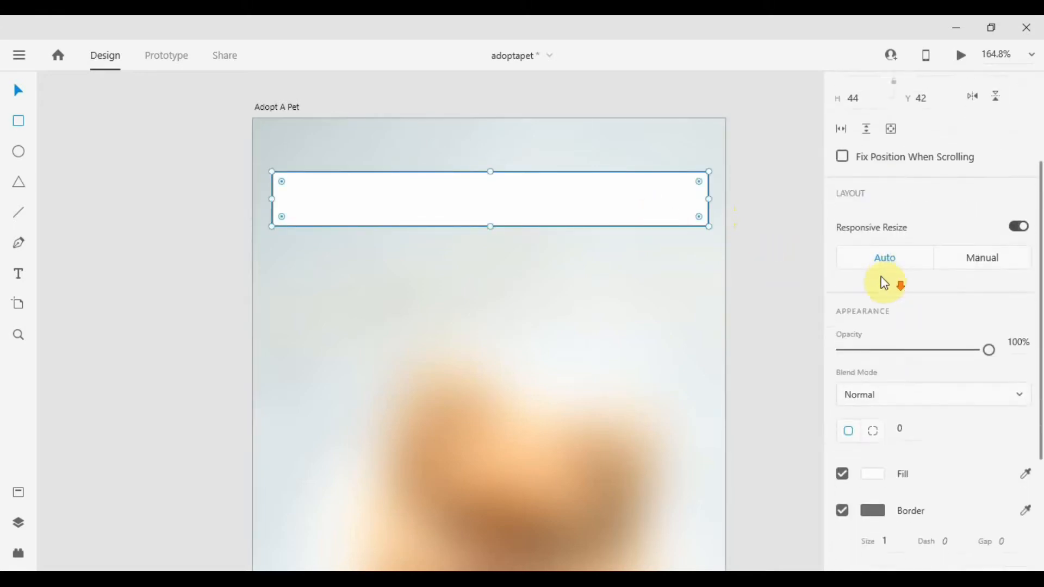
{"action": "scroll", "coordinate": [875, 326], "scroll_direction": "down", "scroll_amount": 3}
{"action": "left_click", "coordinate": [843, 361]}
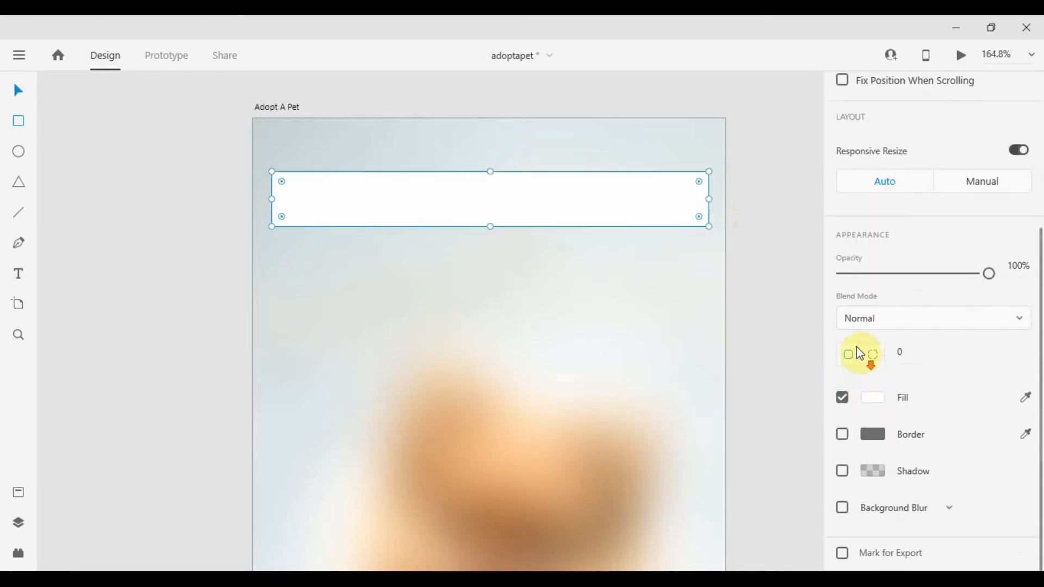
Set the bar's corner radius to 8.
{"action": "left_click", "coordinate": [601, 235]}
{"action": "left_click", "coordinate": [615, 217]}
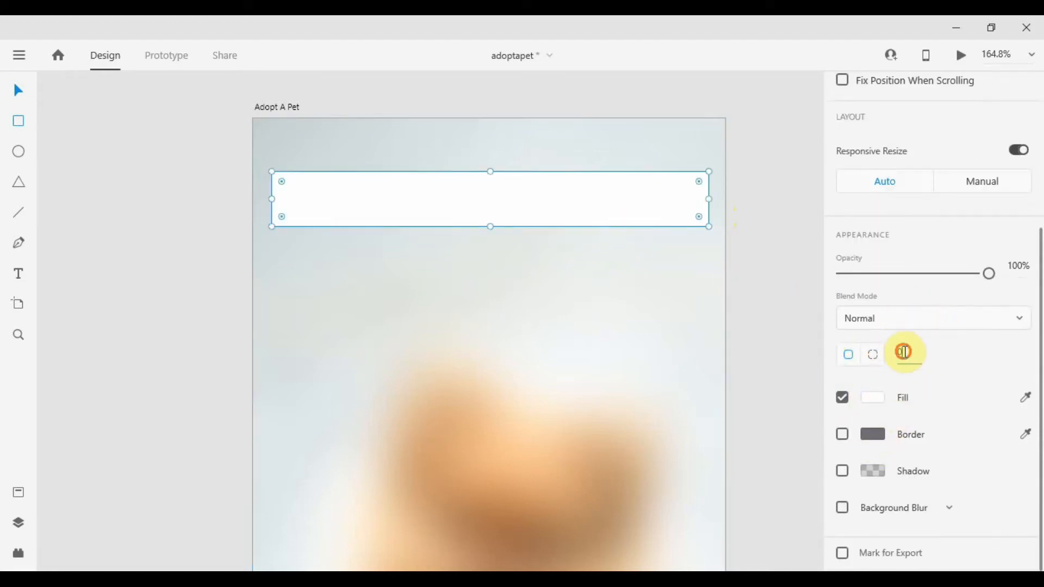
{"action": "type", "text": "8"}
{"action": "key", "text": "Return"}
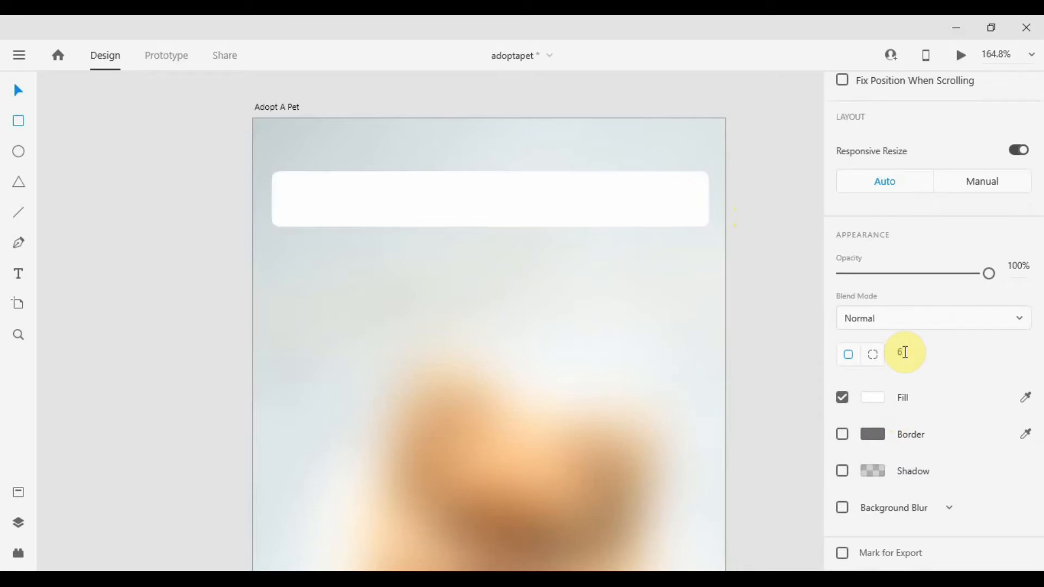
Move the bar down to Y 52.
{"action": "left_click", "coordinate": [745, 224]}
{"action": "left_click_drag", "start_coordinate": [478, 210], "coordinate": [479, 223]}
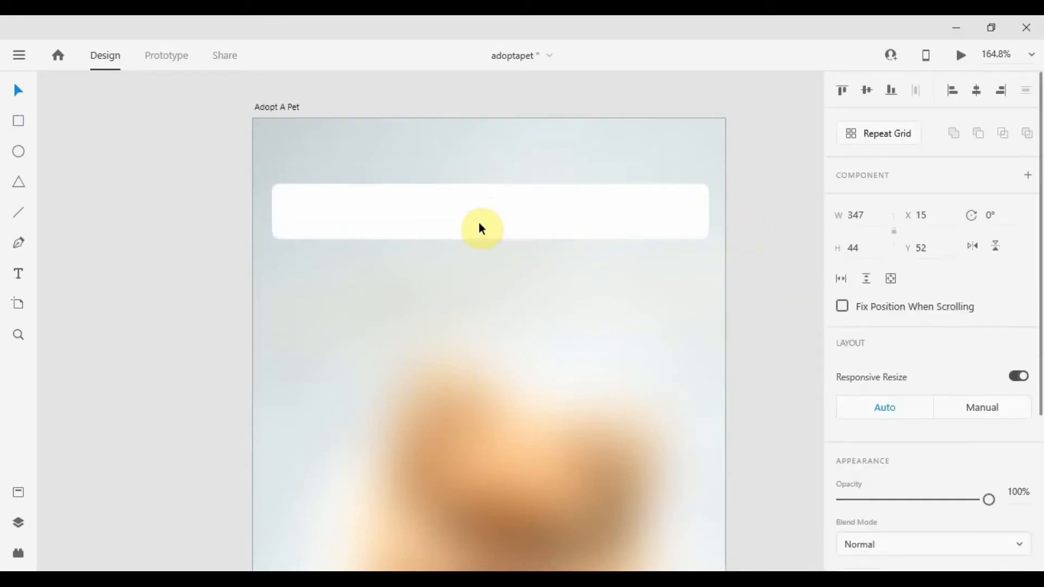
Move the rounded bar a little further down the artboard.
{"action": "left_click", "coordinate": [804, 237]}
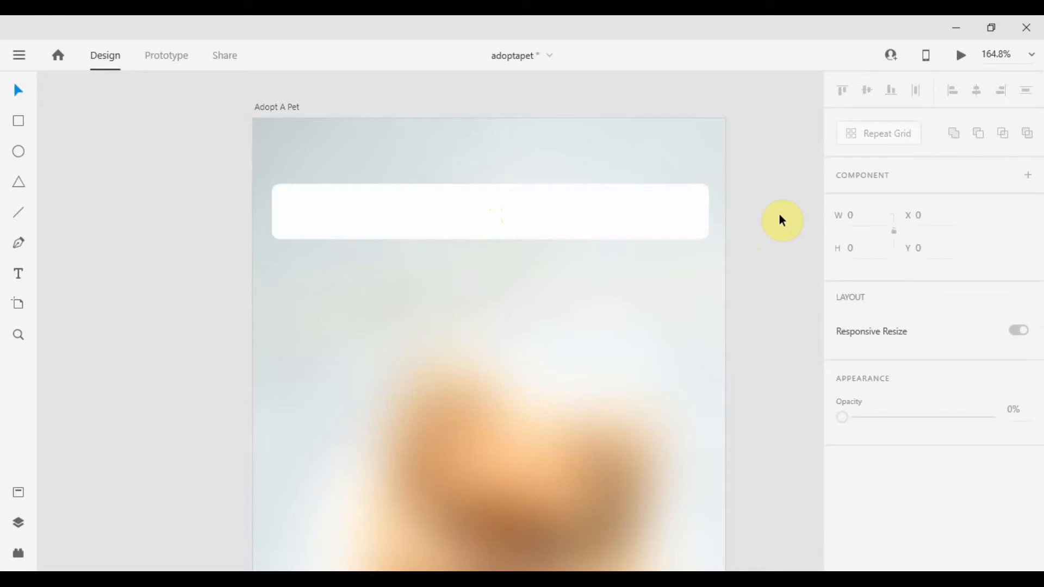
{"action": "left_click", "coordinate": [427, 224]}
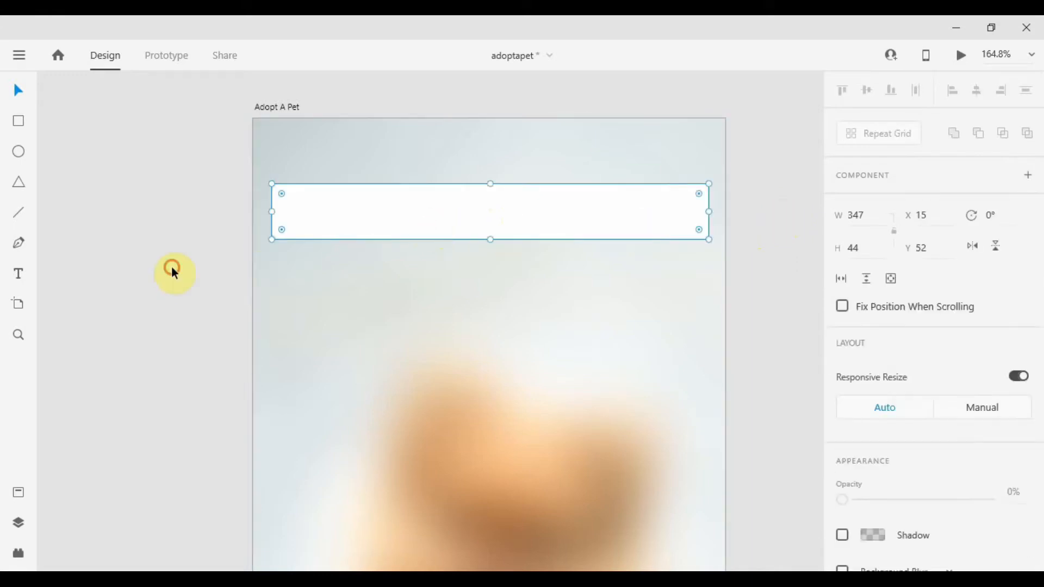
{"action": "left_click", "coordinate": [171, 266]}
{"action": "left_click", "coordinate": [383, 209]}
{"action": "left_click_drag", "start_coordinate": [384, 209], "coordinate": [422, 223]}
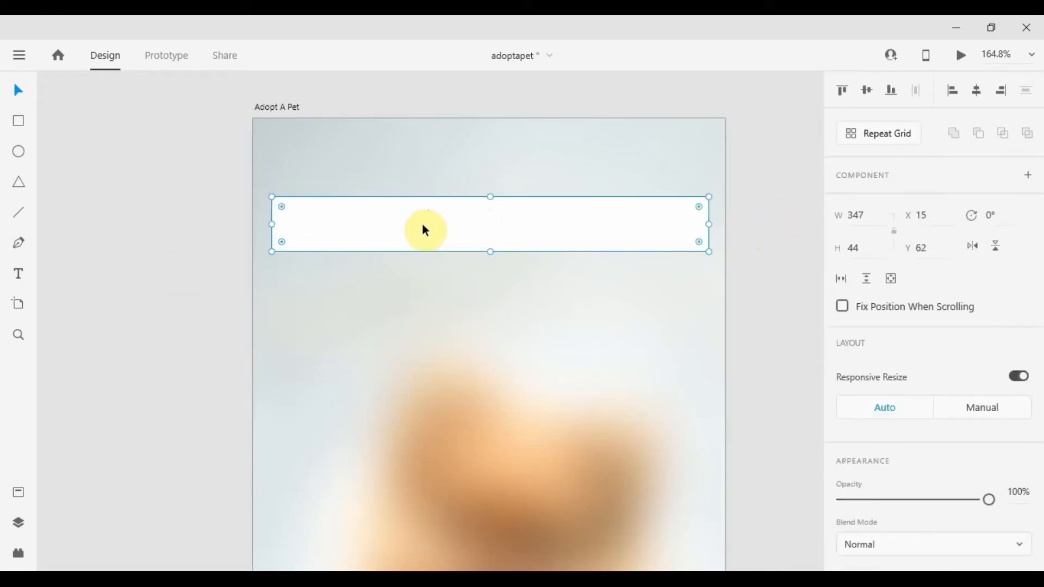
{"action": "left_click", "coordinate": [187, 221]}
{"action": "left_click_drag", "start_coordinate": [357, 223], "coordinate": [351, 228]}
{"action": "left_click", "coordinate": [211, 237]}
Add the text "ADOPT A PET" above the bar as the screen title.
{"action": "key", "text": "t"}
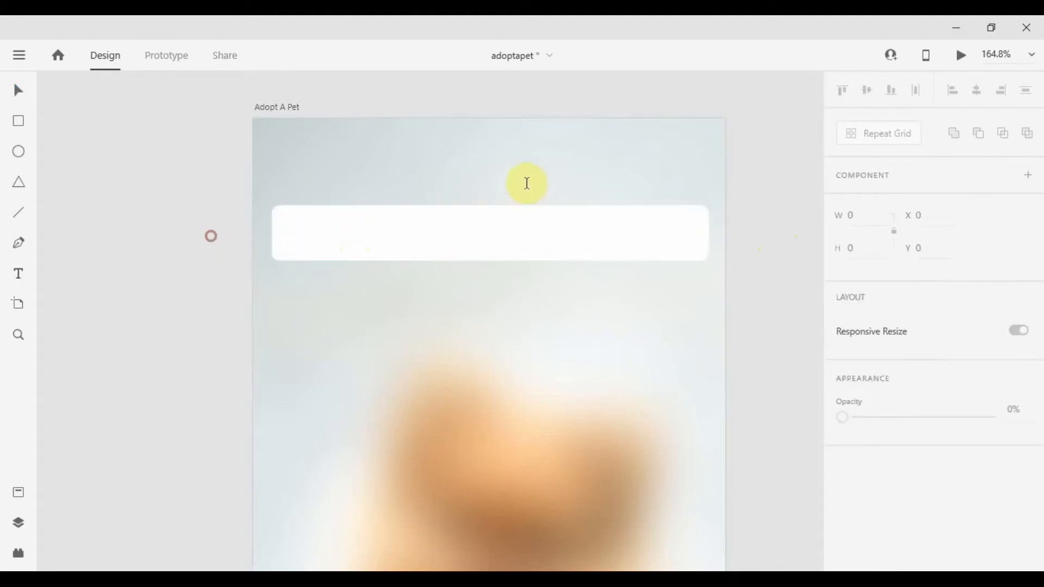
{"action": "left_click", "coordinate": [492, 176]}
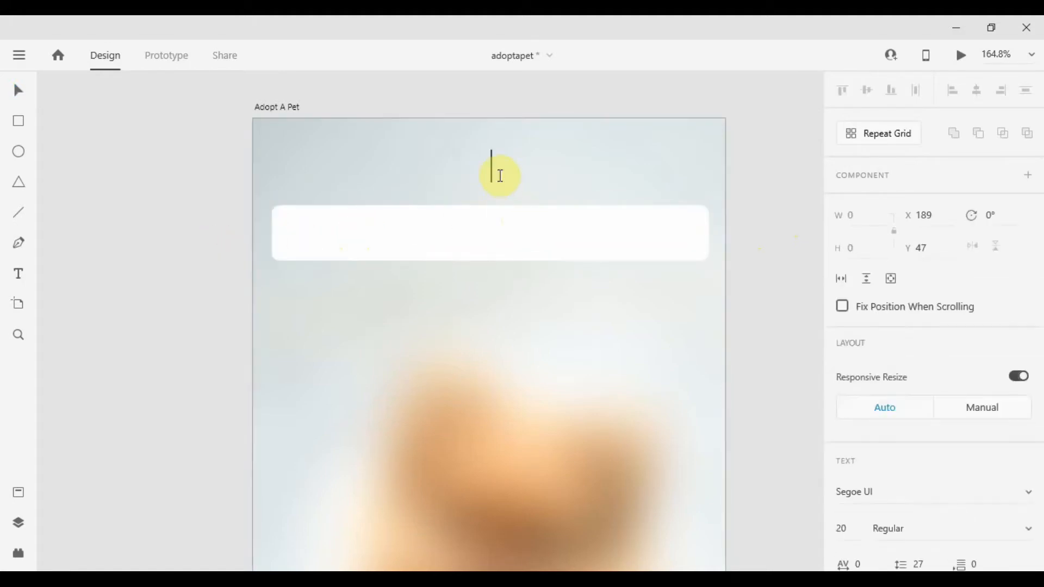
{"action": "type", "text": "ADOB"}
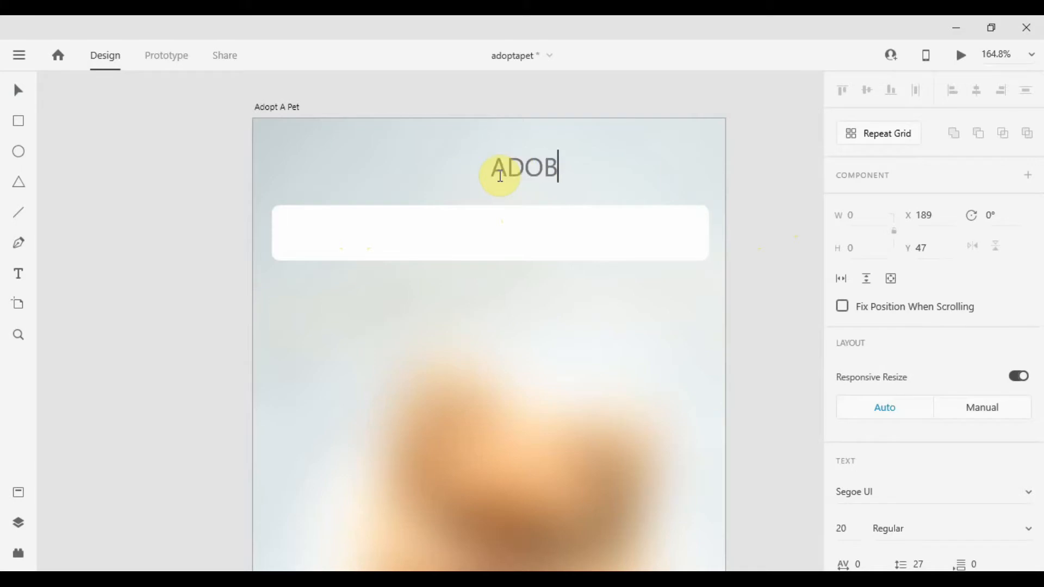
{"action": "key", "text": "BackSpace"}
{"action": "type", "text": "PT A PET"}
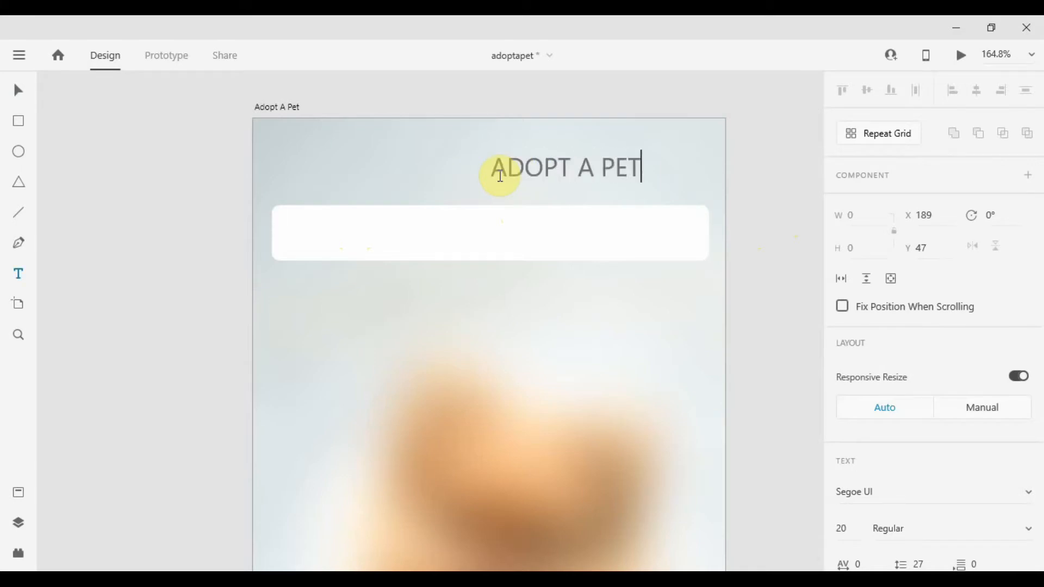
{"action": "key", "text": "Escape"}
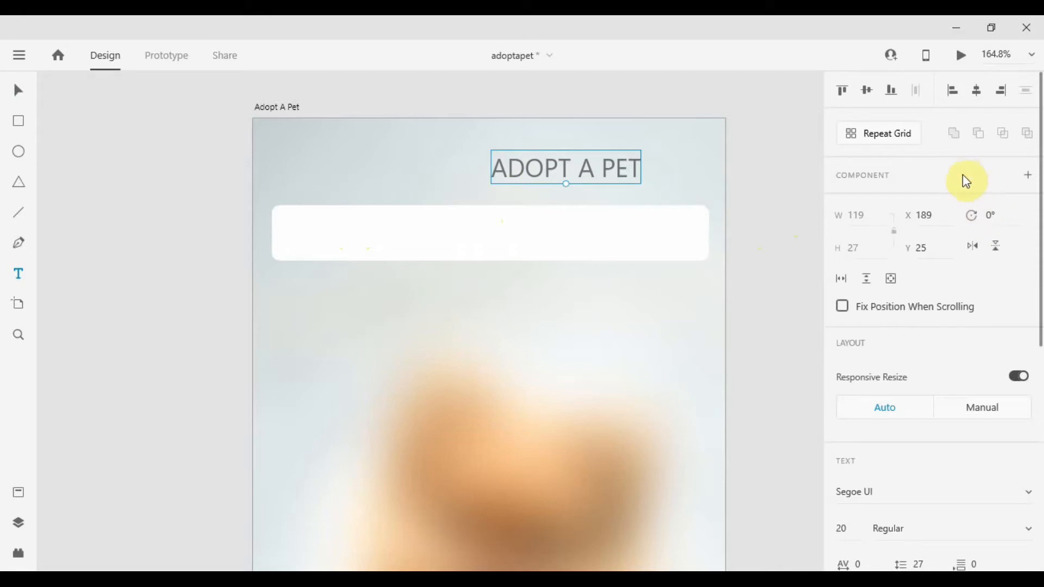
Center the title on the artboard and try Bahnschrift, Sitka Banner and Sitka Text fonts for it.
{"action": "left_click", "coordinate": [977, 91]}
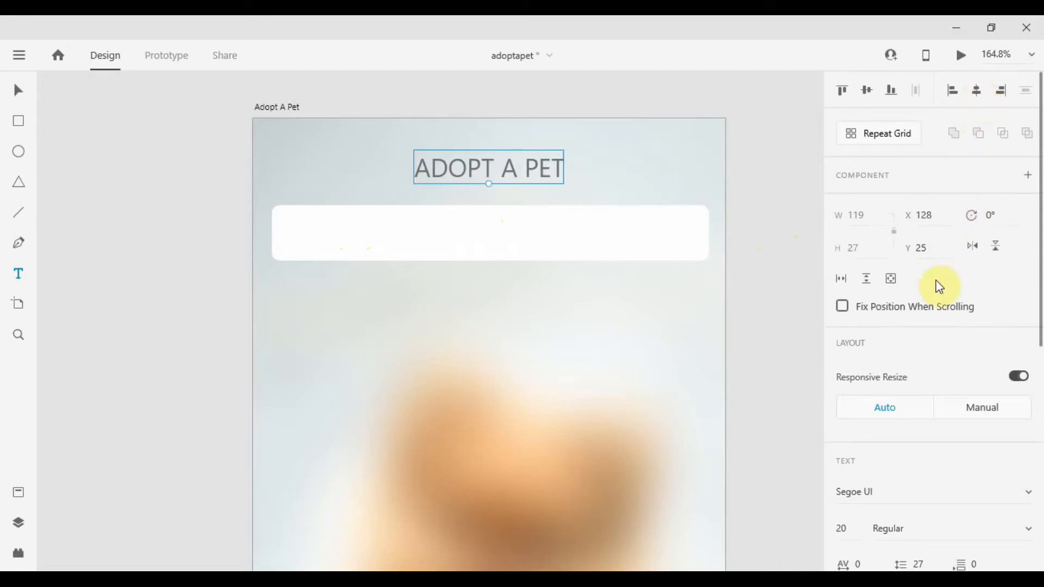
{"action": "scroll", "coordinate": [924, 327], "scroll_direction": "down", "scroll_amount": 3}
{"action": "left_click", "coordinate": [869, 418]}
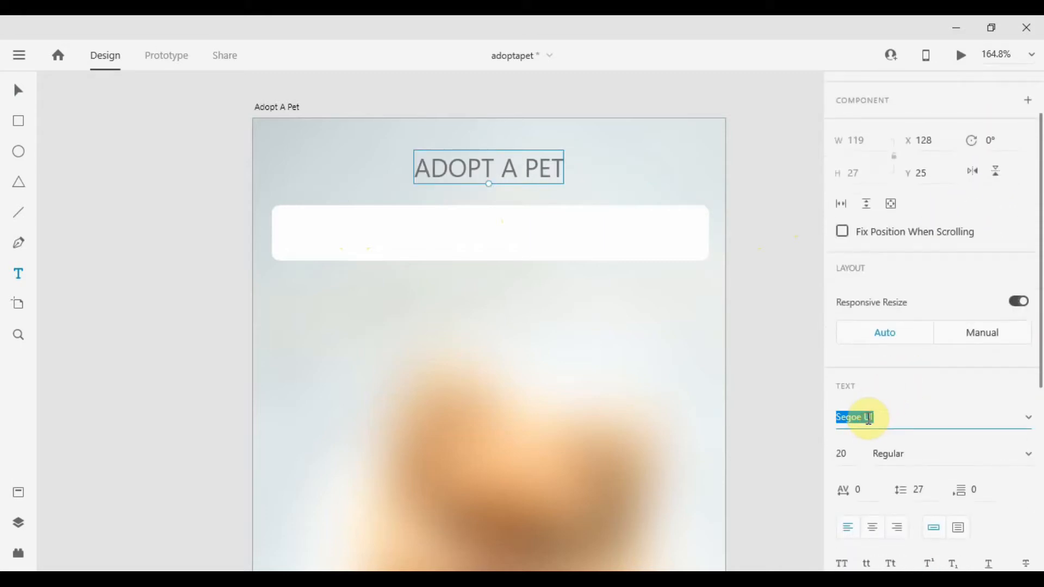
{"action": "type", "text": "Bro"}
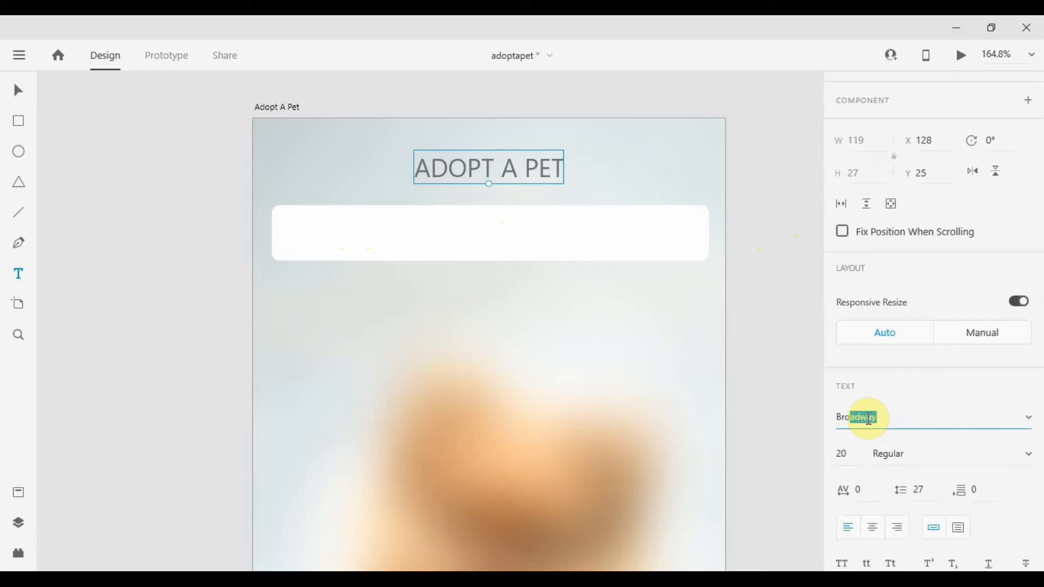
{"action": "key", "text": "Return"}
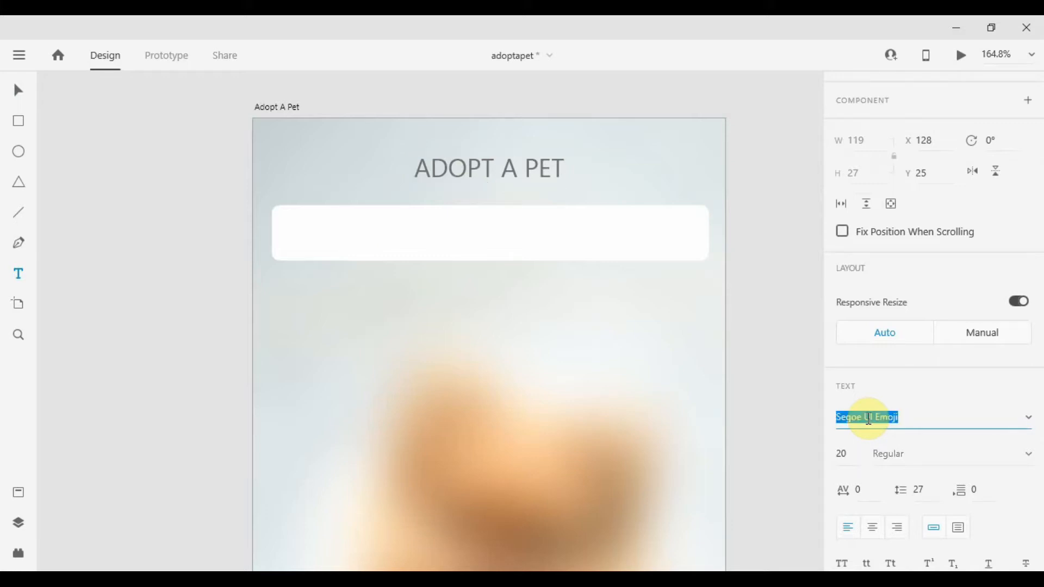
{"action": "type", "text": "Bahnschrift"}
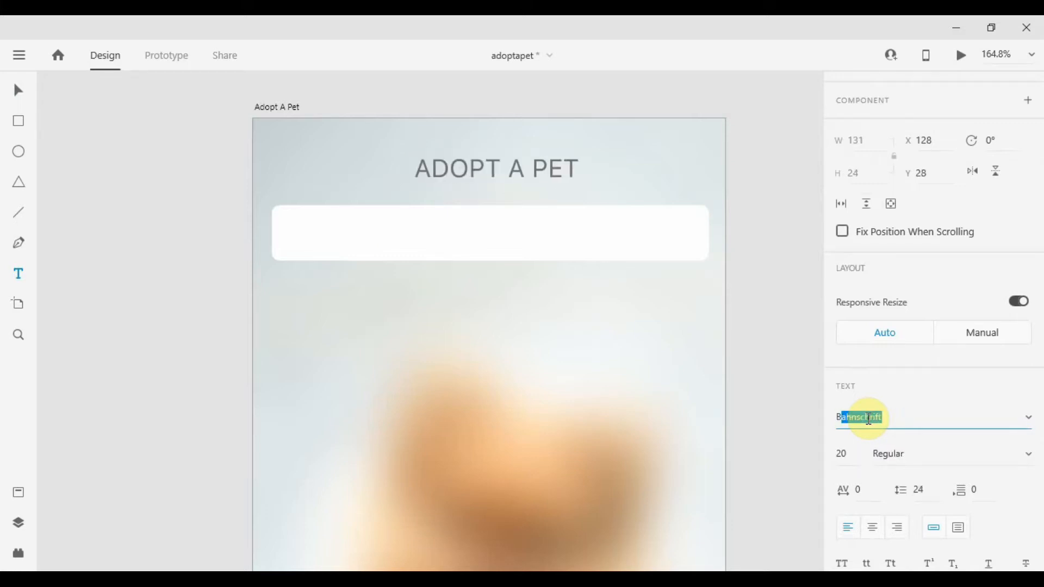
{"action": "key", "text": "Down"}
{"action": "key", "text": "Down"}
{"action": "key", "text": "Down"}
{"action": "key", "text": "Down"}
{"action": "key", "text": "Down"}
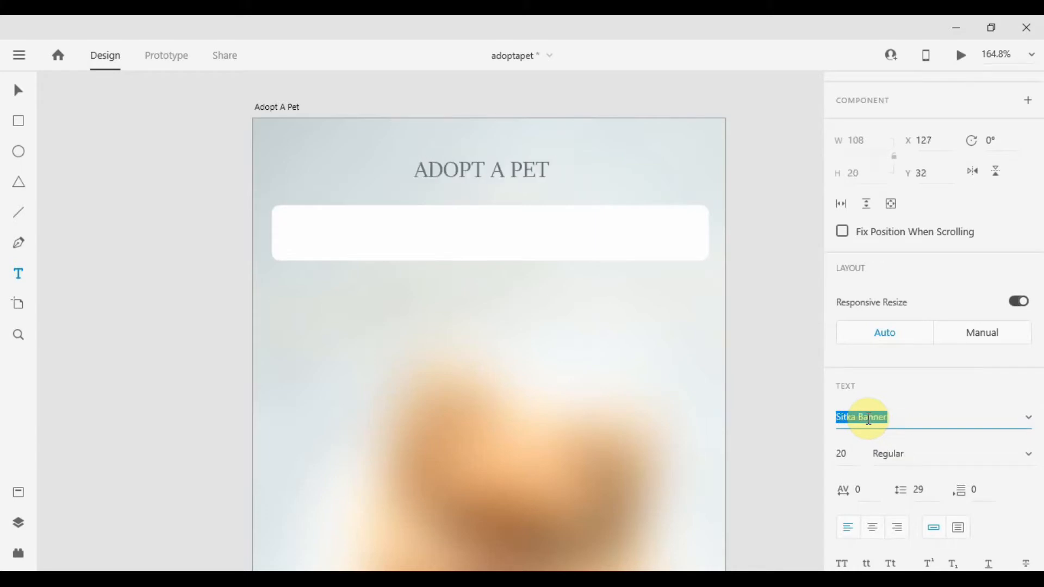
{"action": "key", "text": "Down"}
{"action": "key", "text": "Down"}
{"action": "key", "text": "Down"}
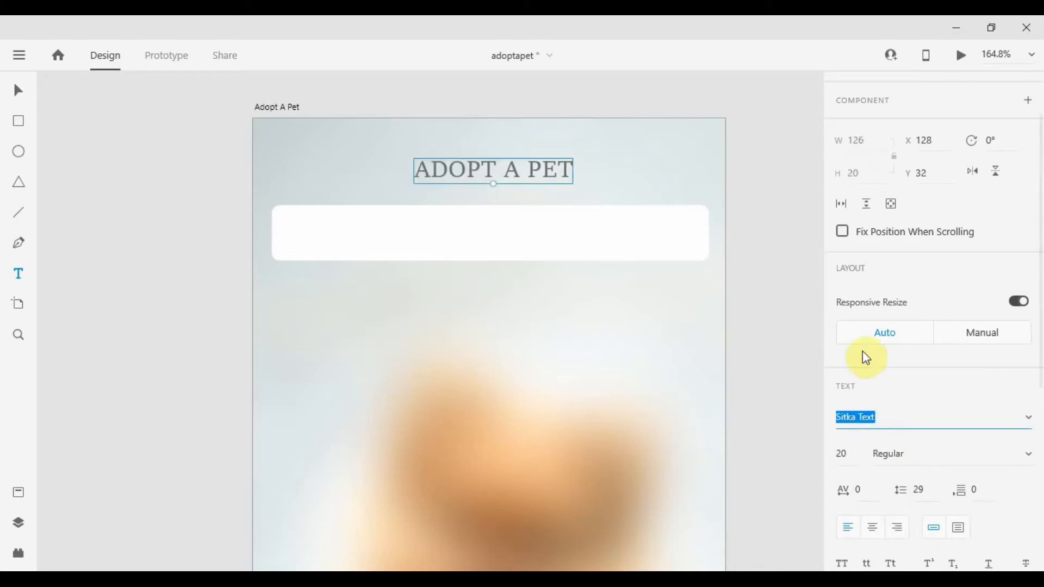
{"action": "left_click", "coordinate": [752, 163]}
{"action": "type", "text": "V"}
{"action": "key", "text": "Escape"}
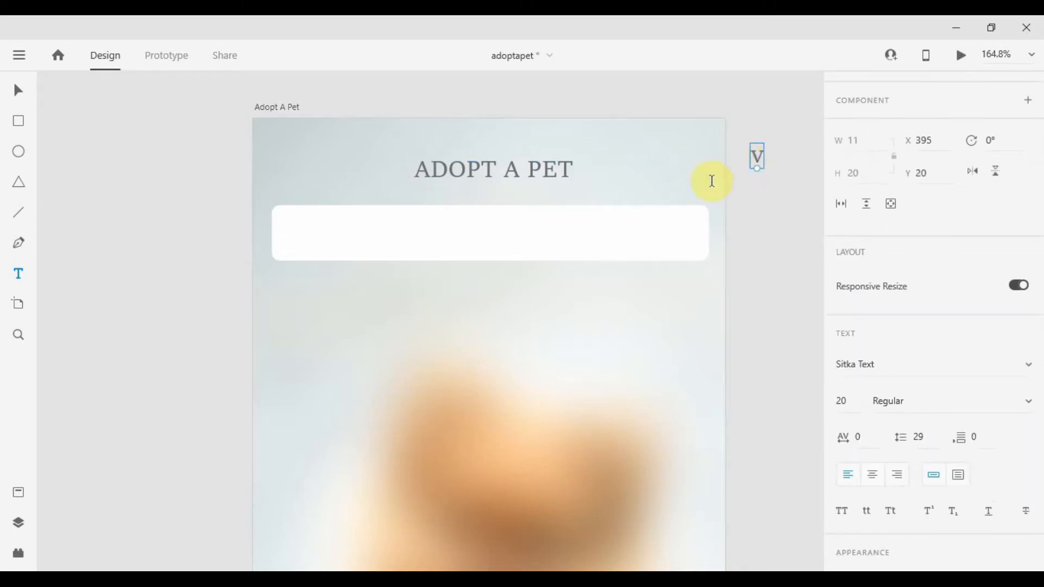
{"action": "key", "text": "Delete"}
Compare the selected title with the title in the reference Adopt a Pet design document.
{"action": "left_click", "coordinate": [538, 172]}
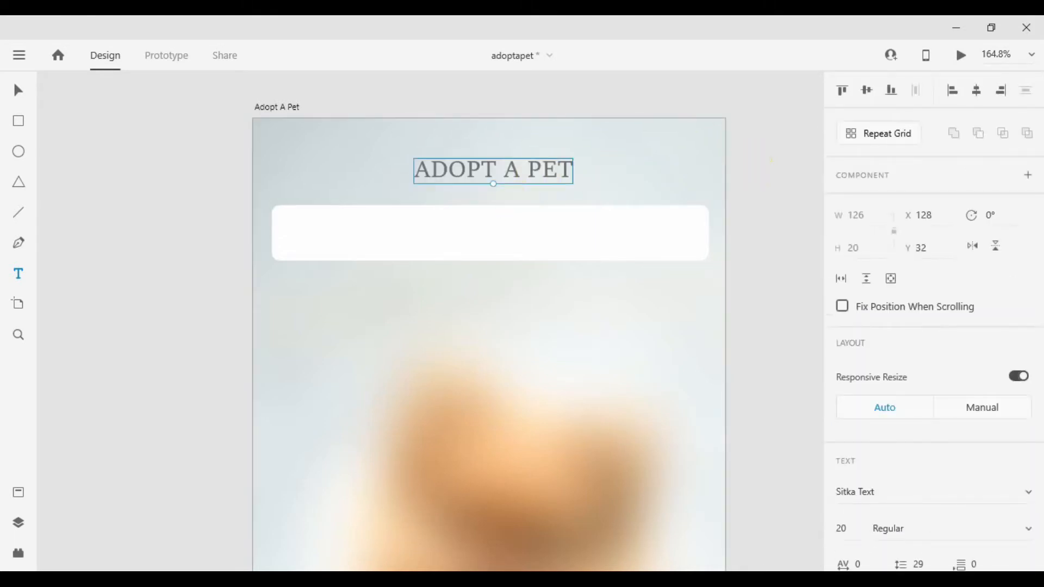
{"action": "left_click", "coordinate": [131, 530]}
{"action": "left_click", "coordinate": [199, 102]}
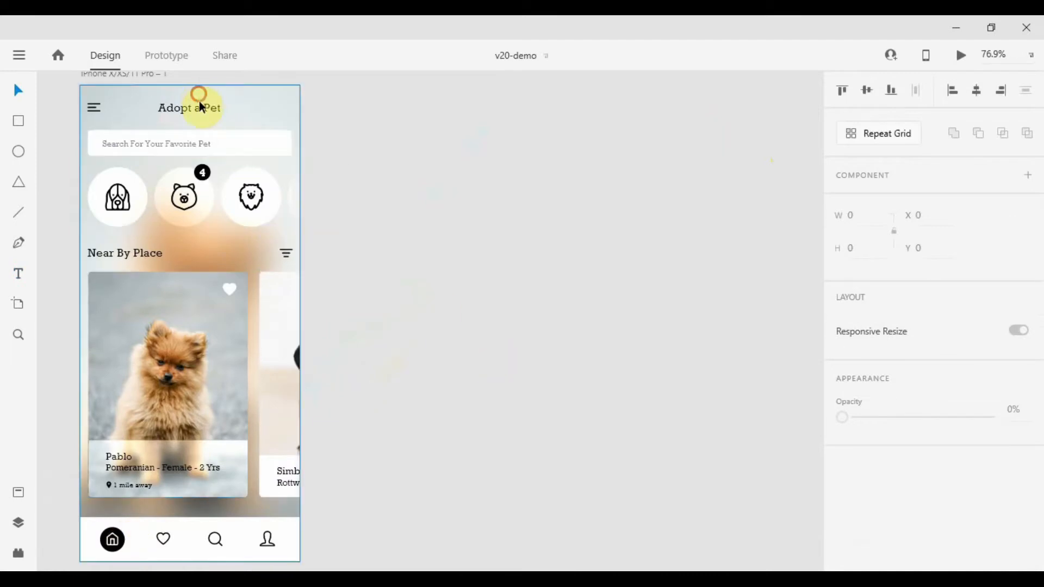
{"action": "key", "text": "alt+Tab"}
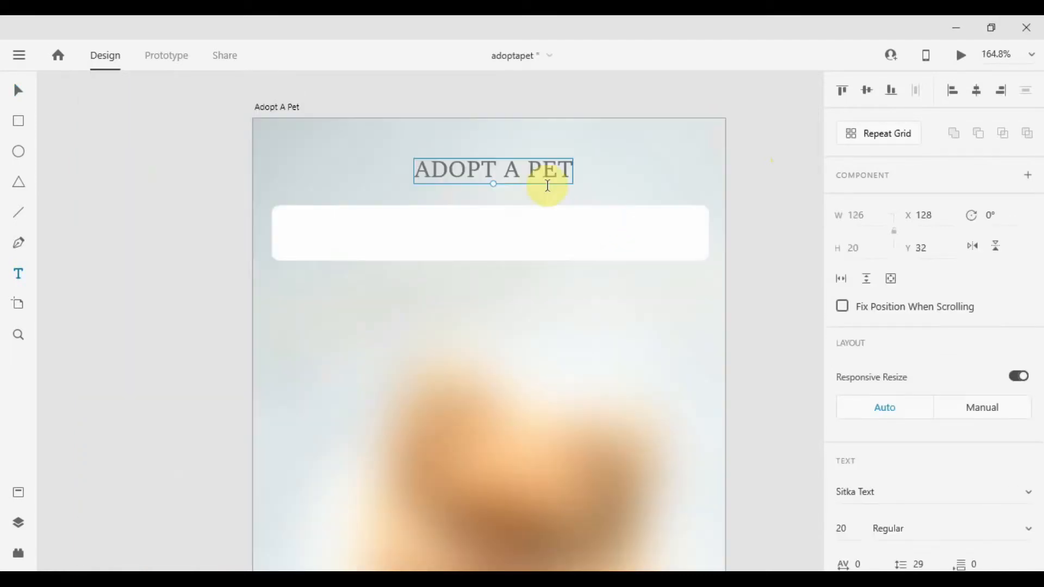
Set the title font to Rockwell.
{"action": "left_click", "coordinate": [870, 491]}
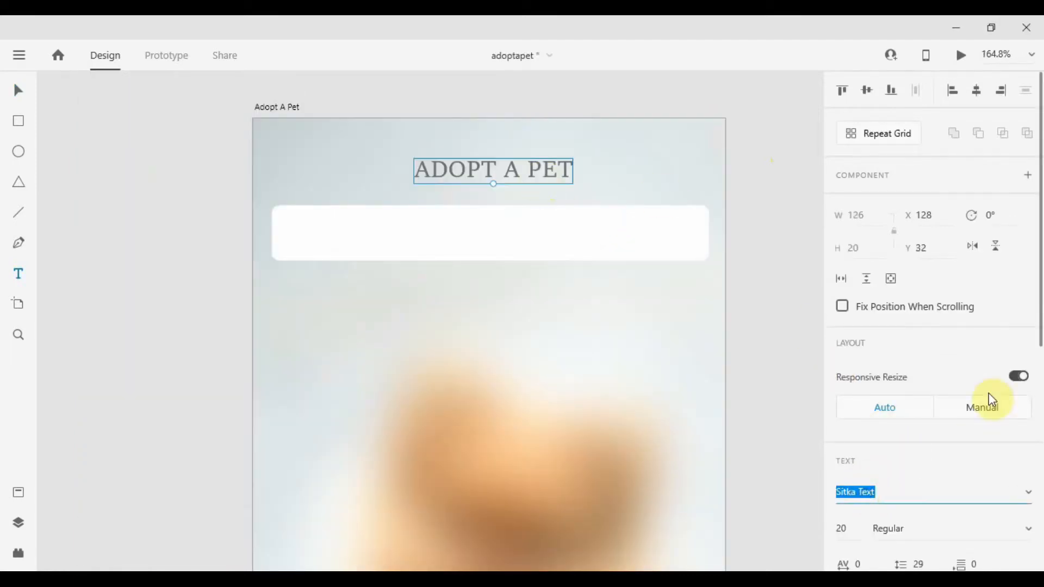
{"action": "type", "text": "Rockwell"}
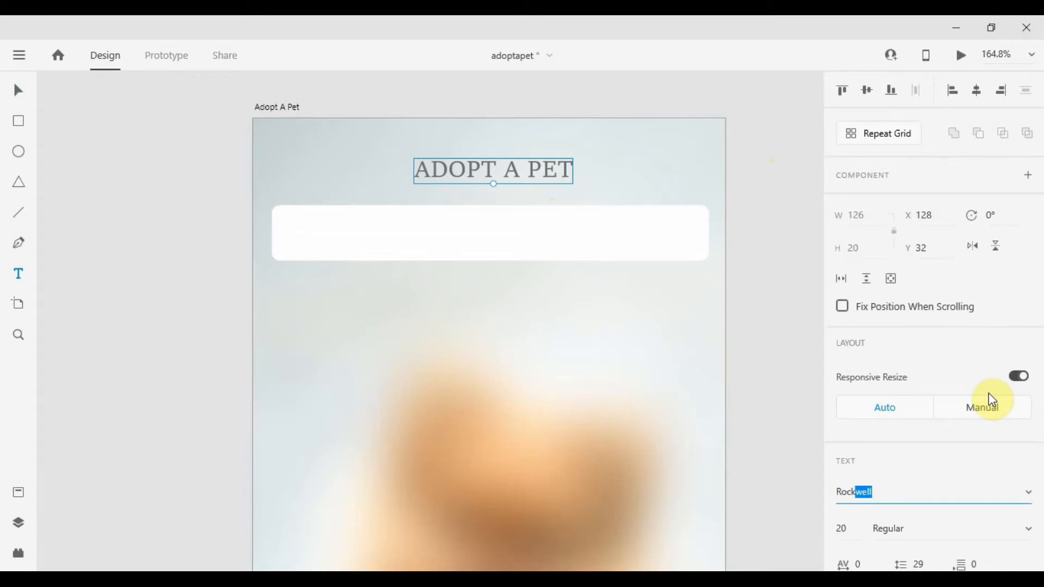
{"action": "key", "text": "Return"}
Set the title's fill colour to black, #000000.
{"action": "scroll", "coordinate": [914, 435], "scroll_direction": "down", "scroll_amount": 5}
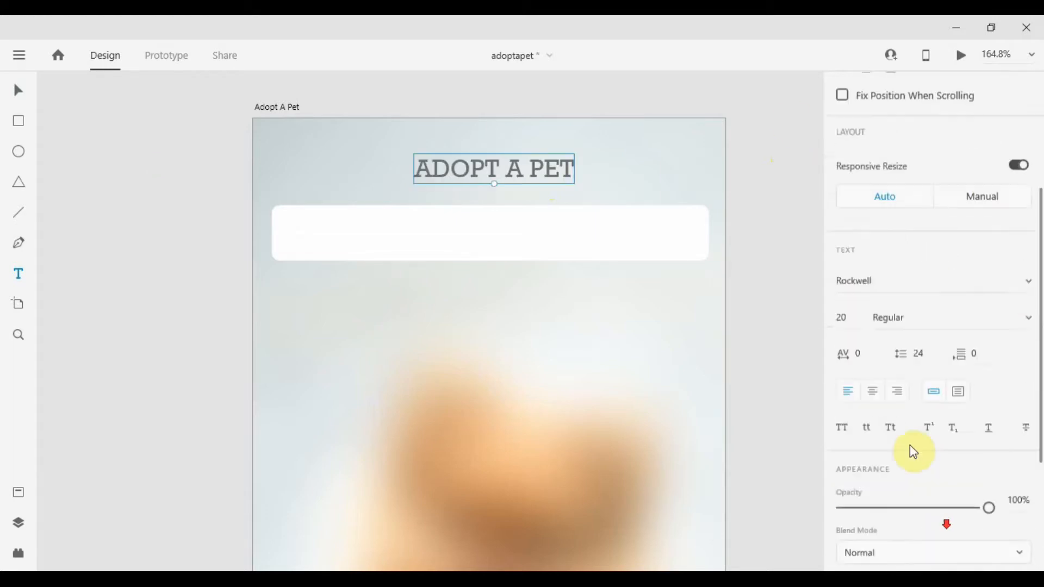
{"action": "left_click", "coordinate": [870, 505]}
{"action": "left_click", "coordinate": [694, 466]}
{"action": "left_click", "coordinate": [767, 204]}
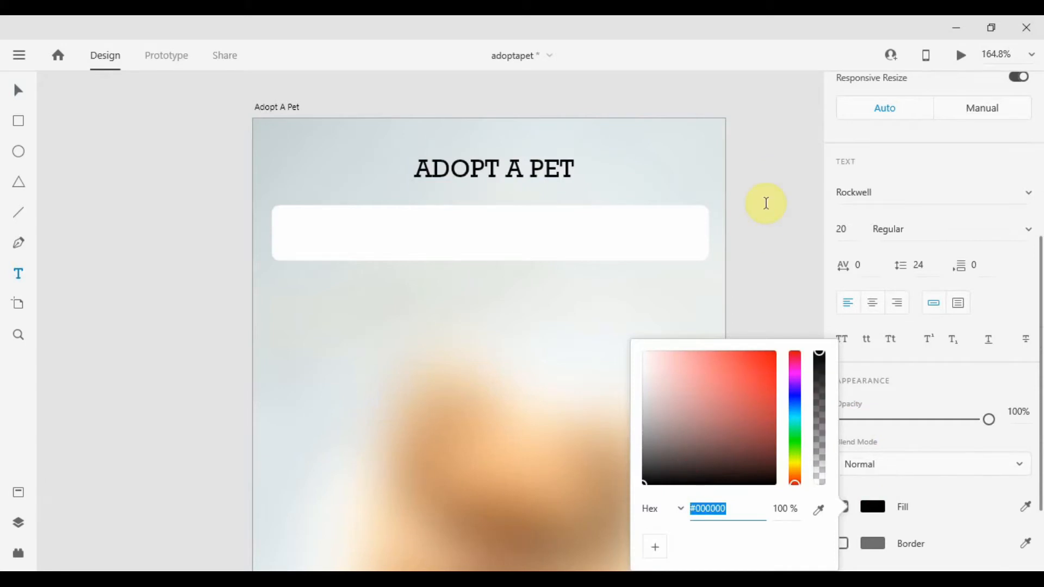
{"action": "key", "text": "Escape"}
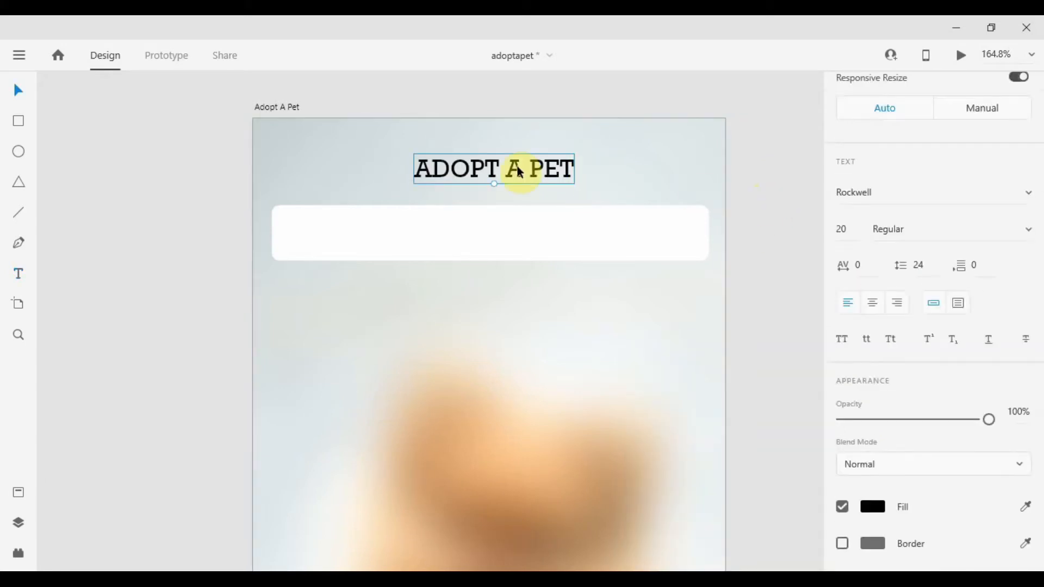
Center the title horizontally on the artboard and center-align its text.
{"action": "scroll", "coordinate": [926, 146], "scroll_direction": "up", "scroll_amount": 5}
{"action": "left_click", "coordinate": [977, 92]}
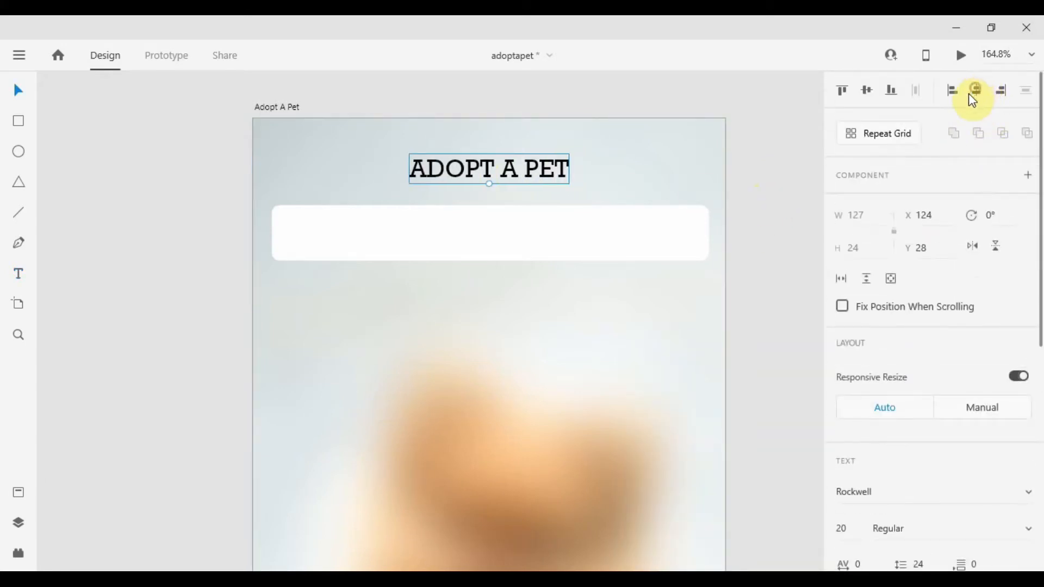
{"action": "scroll", "coordinate": [918, 256], "scroll_direction": "down", "scroll_amount": 5}
{"action": "left_click", "coordinate": [872, 303]}
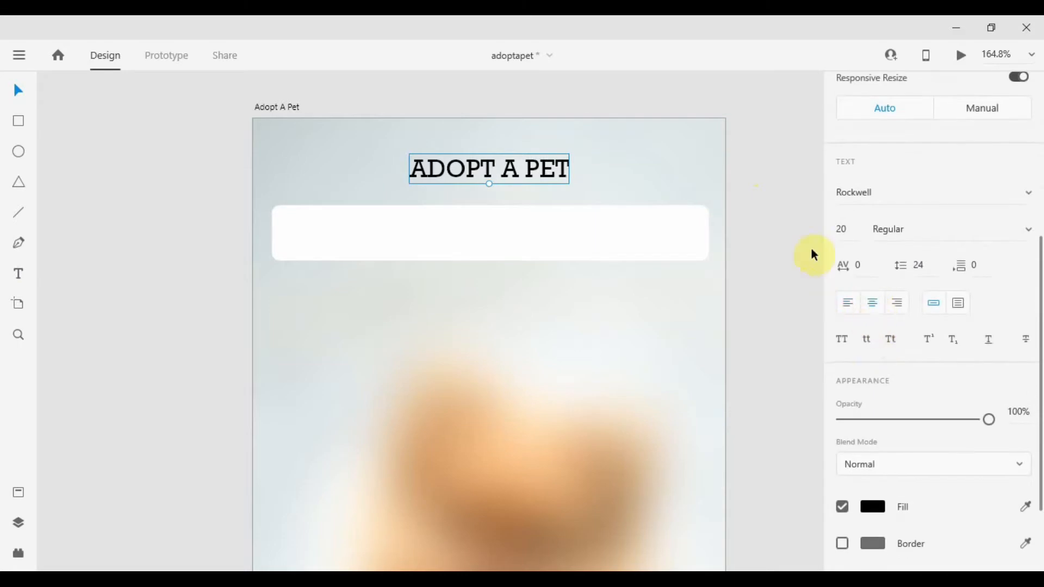
{"action": "left_click", "coordinate": [782, 214]}
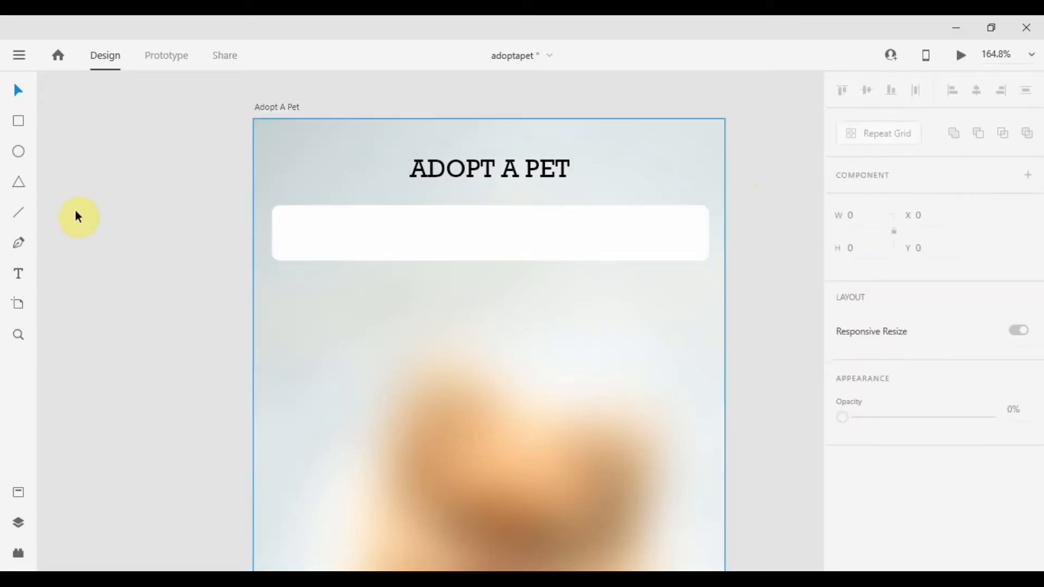
Draw a 20 wide horizontal line at the top-left with a black 2 px border and round caps.
{"action": "left_click", "coordinate": [18, 212]}
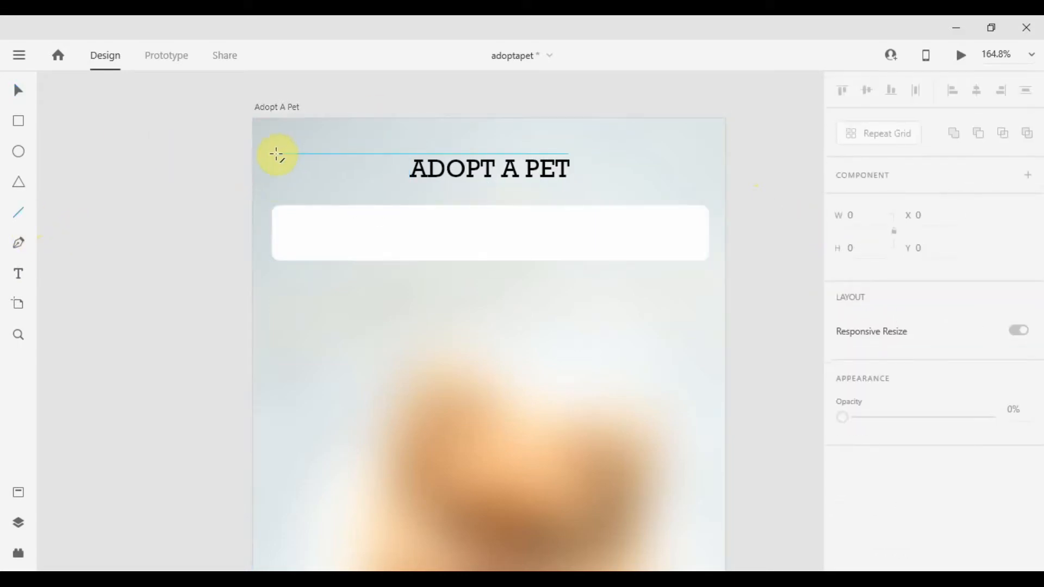
{"action": "left_click_drag", "start_coordinate": [272, 155], "coordinate": [294, 155]}
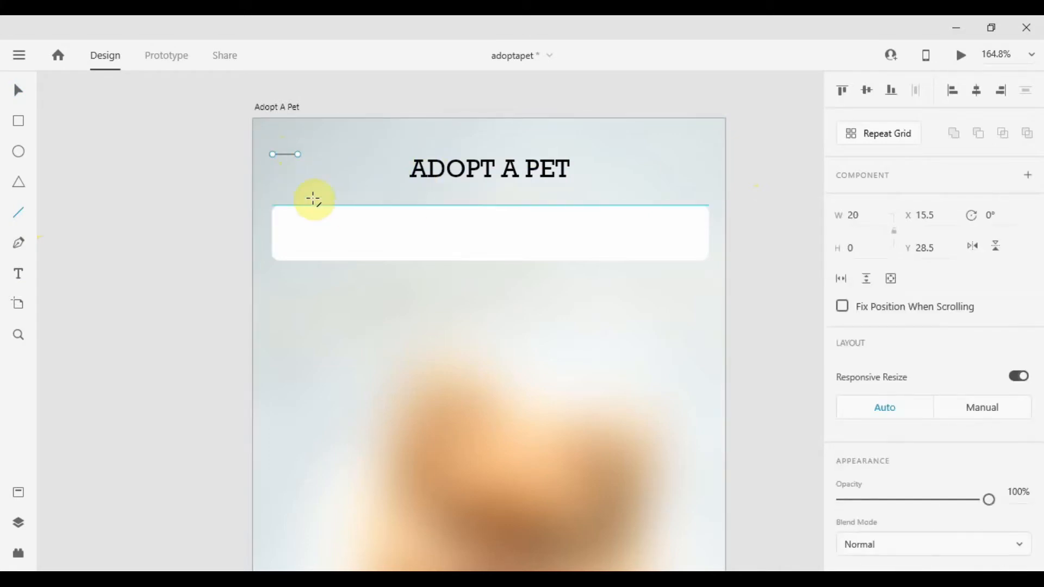
{"action": "scroll", "coordinate": [851, 333], "scroll_direction": "down", "scroll_amount": 5}
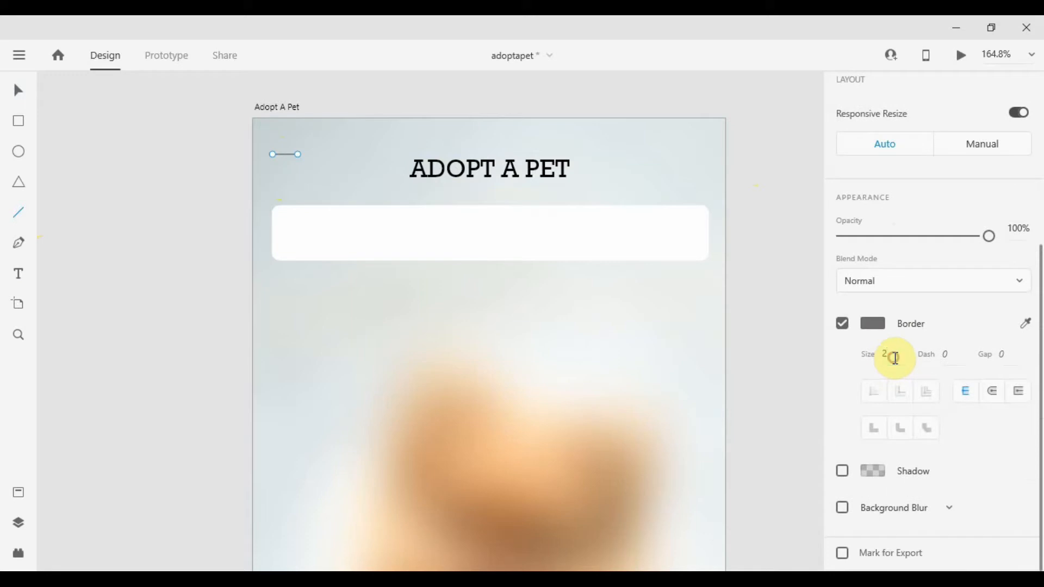
{"action": "key", "text": "Tab"}
{"action": "left_click", "coordinate": [870, 325]}
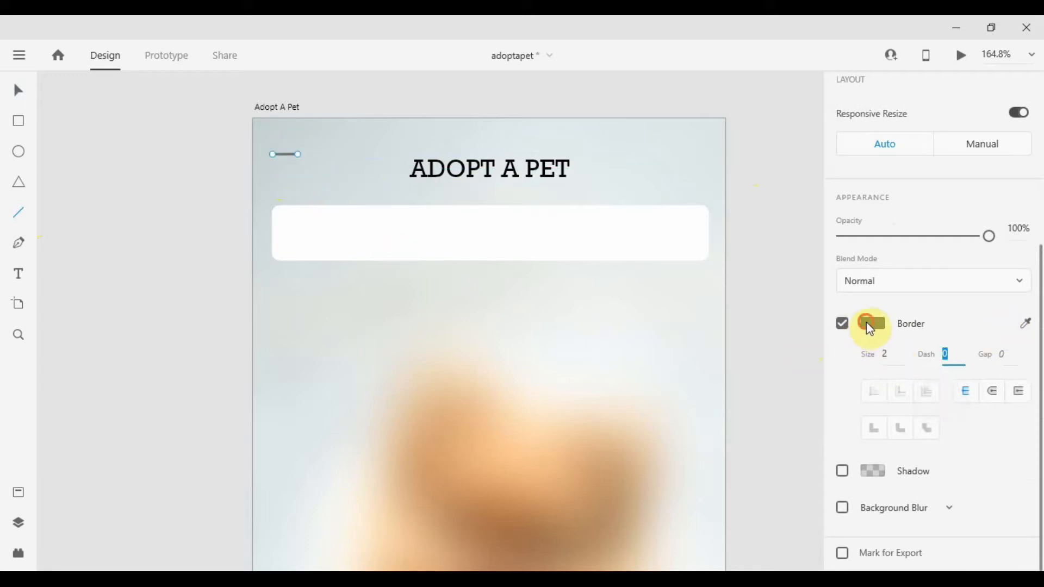
{"action": "left_click", "coordinate": [706, 353]}
{"action": "left_click", "coordinate": [188, 170]}
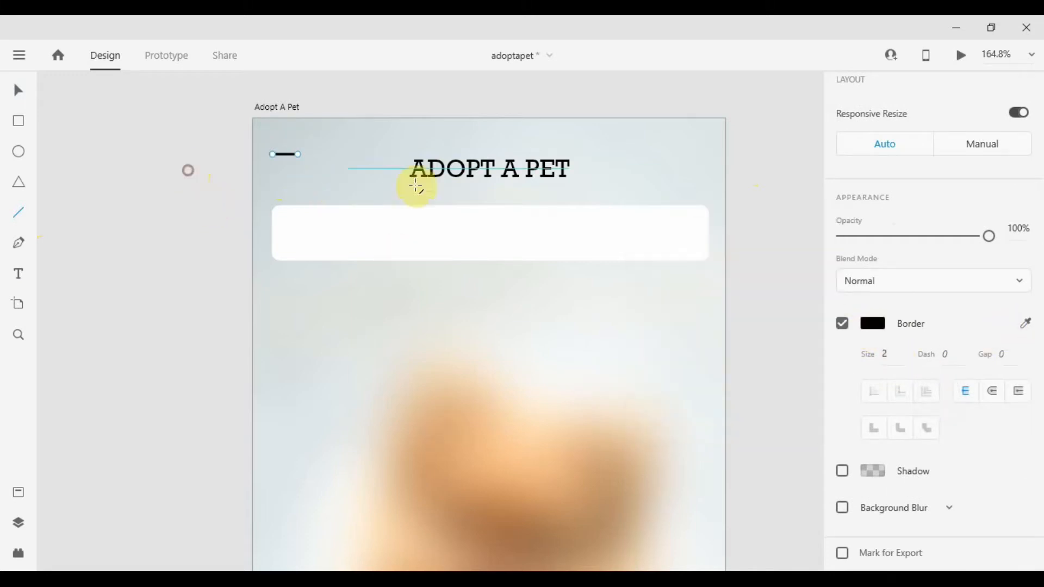
{"action": "left_click", "coordinate": [997, 393]}
Duplicate the line into three stacked lines of decreasing length forming a menu icon.
{"action": "key", "text": "z"}
{"action": "left_click_drag", "start_coordinate": [245, 135], "coordinate": [441, 218]}
{"action": "key", "text": "v"}
{"action": "left_click_drag", "start_coordinate": [251, 242], "coordinate": [227, 305]}
{"action": "left_click", "coordinate": [271, 273], "text": "shift"}
{"action": "left_click", "coordinate": [233, 275], "text": "shift"}
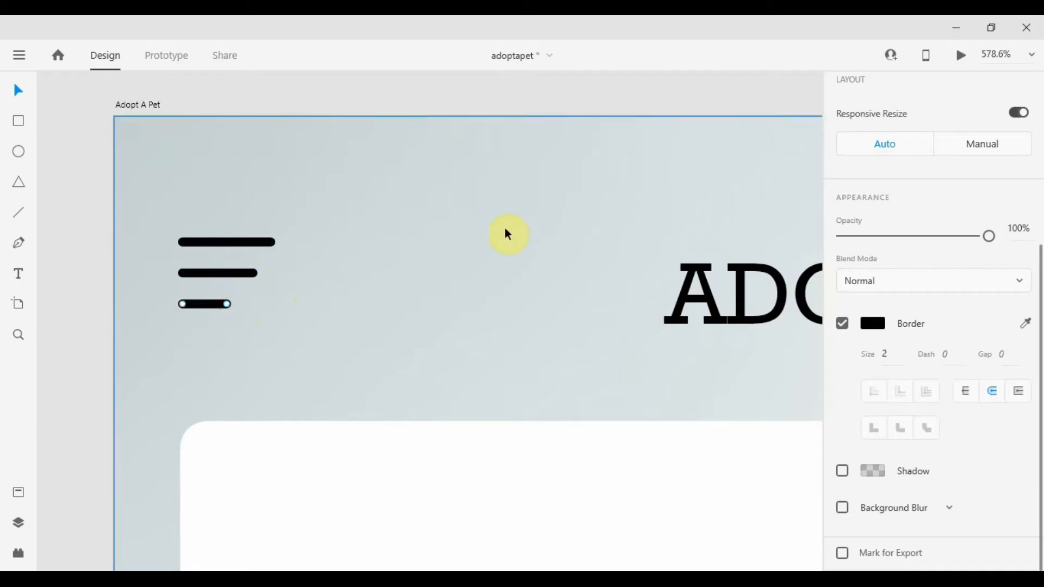
Group the three lines into a single menu icon.
{"action": "scroll", "coordinate": [497, 241], "scroll_direction": "down", "scroll_amount": 3}
{"action": "left_click_drag", "start_coordinate": [181, 213], "coordinate": [356, 288]}
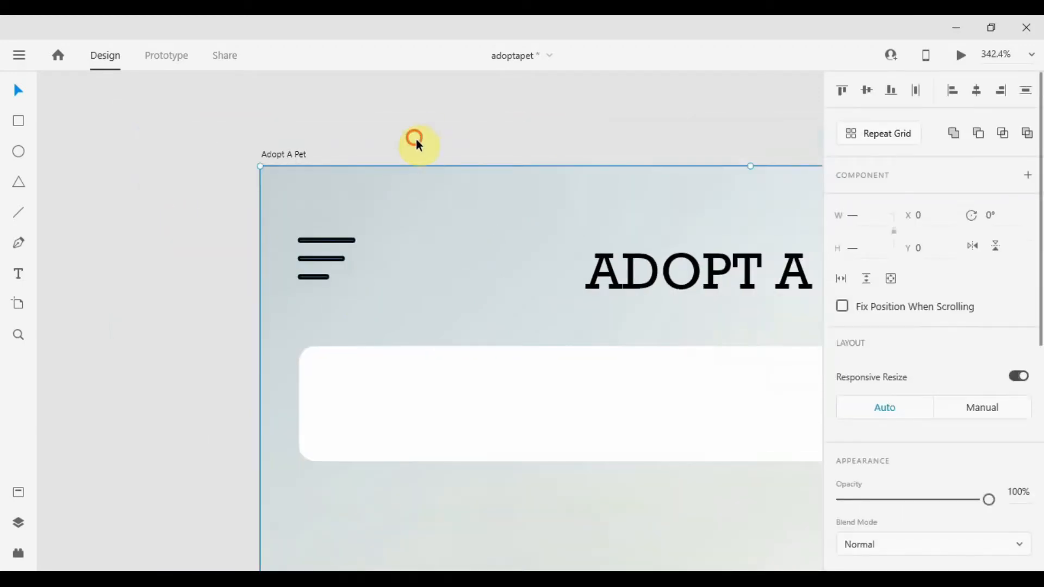
{"action": "key", "text": "ctrl+g"}
{"action": "scroll", "coordinate": [434, 232], "scroll_direction": "down", "scroll_amount": 5}
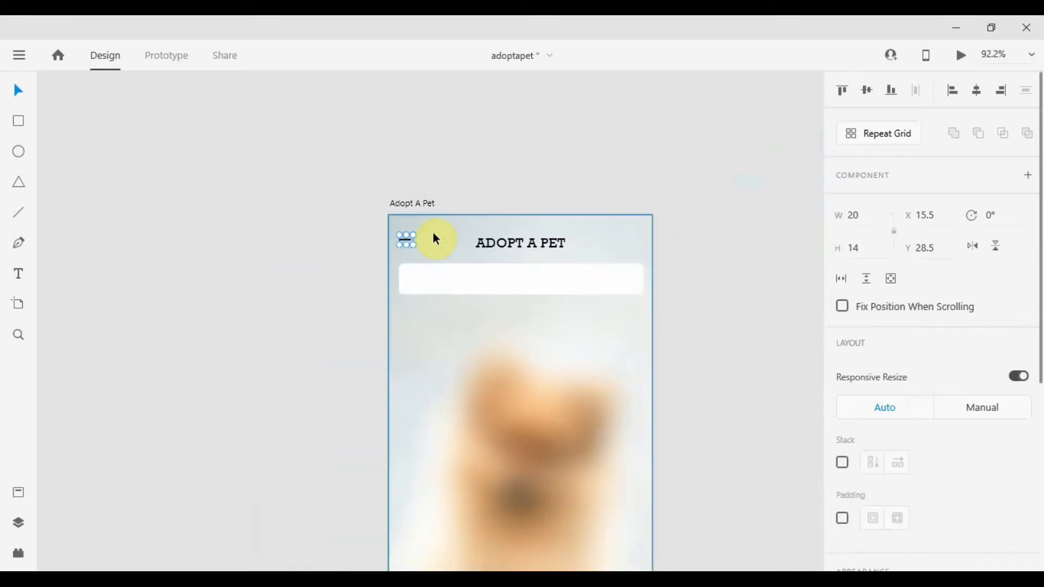
Change the title text to title case.
{"action": "left_click", "coordinate": [548, 199]}
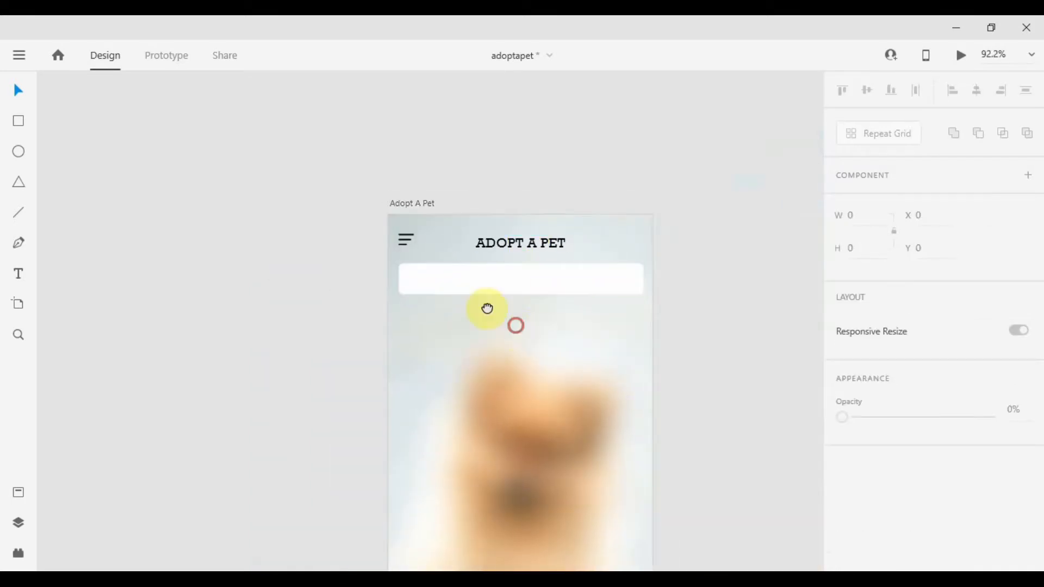
{"action": "scroll", "coordinate": [487, 308], "scroll_direction": "down", "scroll_amount": 2}
{"action": "scroll", "coordinate": [397, 158], "scroll_direction": "up", "scroll_amount": 3}
{"action": "scroll", "coordinate": [396, 155], "scroll_direction": "down", "scroll_amount": 4}
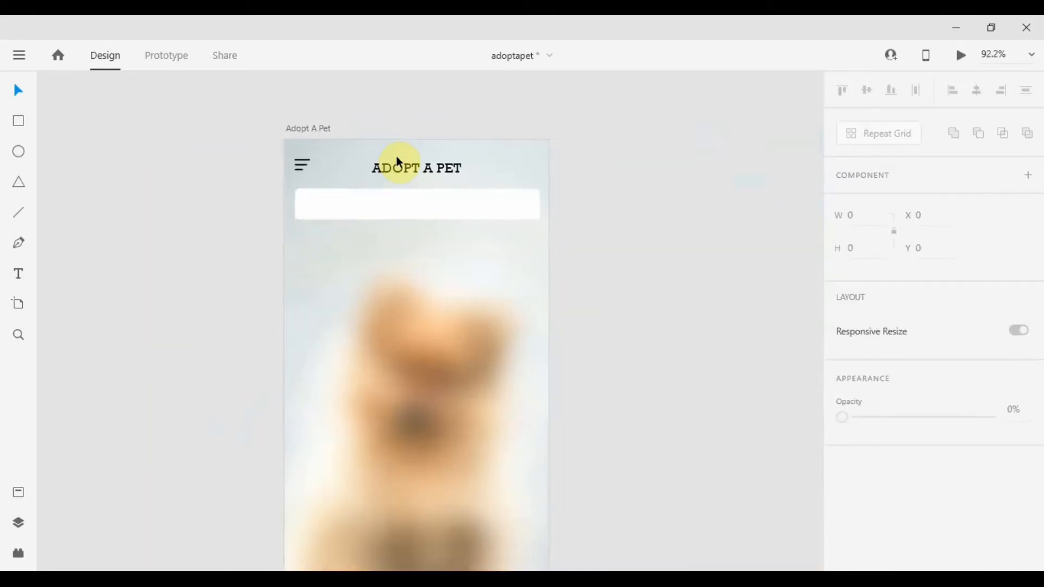
{"action": "scroll", "coordinate": [383, 215], "scroll_direction": "up", "scroll_amount": 1}
{"action": "scroll", "coordinate": [396, 181], "scroll_direction": "up", "scroll_amount": 2}
{"action": "left_click", "coordinate": [432, 144]}
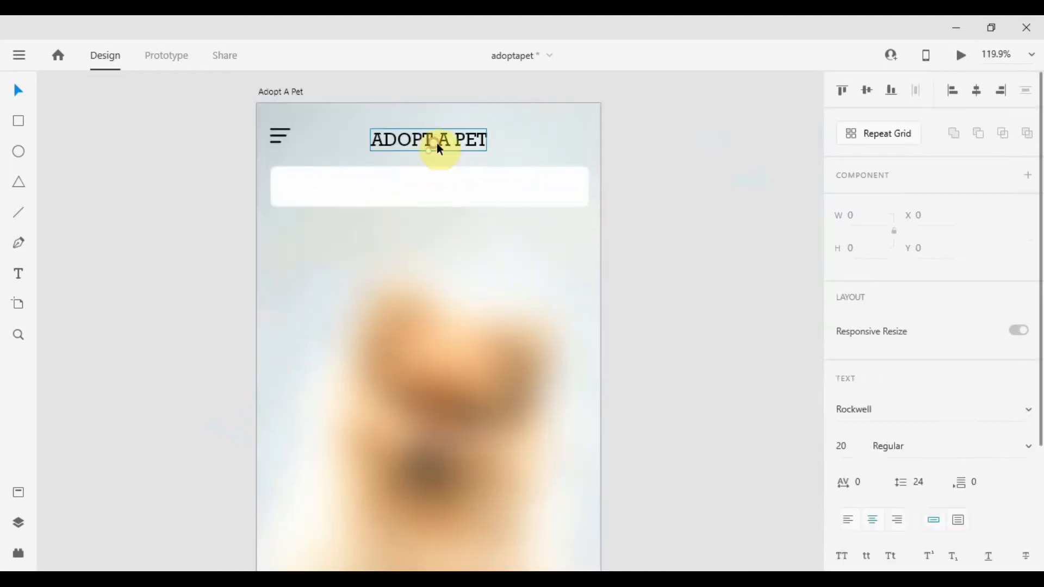
{"action": "scroll", "coordinate": [930, 277], "scroll_direction": "down", "scroll_amount": 5}
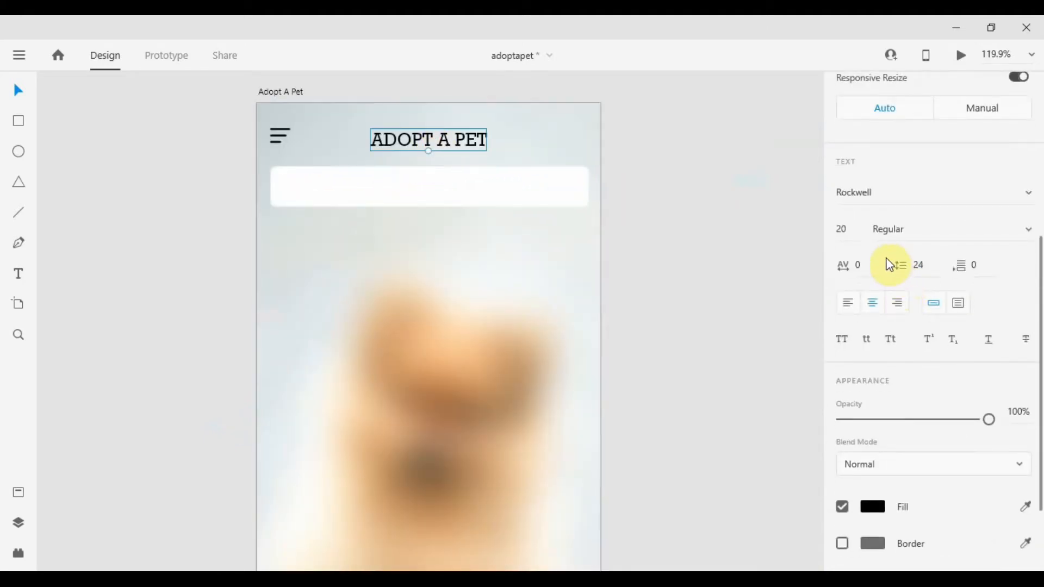
{"action": "left_click", "coordinate": [887, 340]}
{"action": "double_click", "coordinate": [449, 141]}
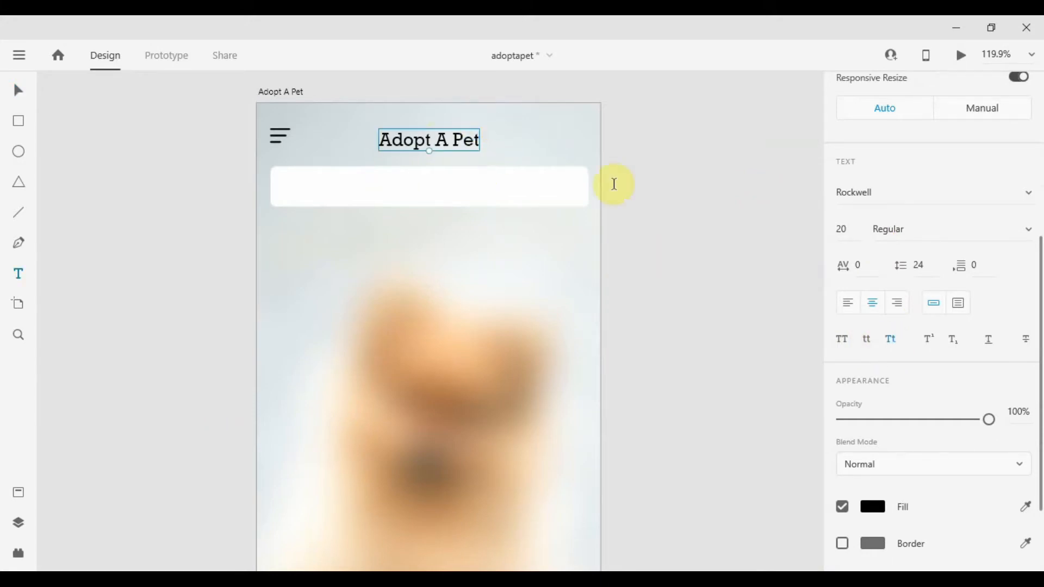
{"action": "left_click", "coordinate": [708, 181]}
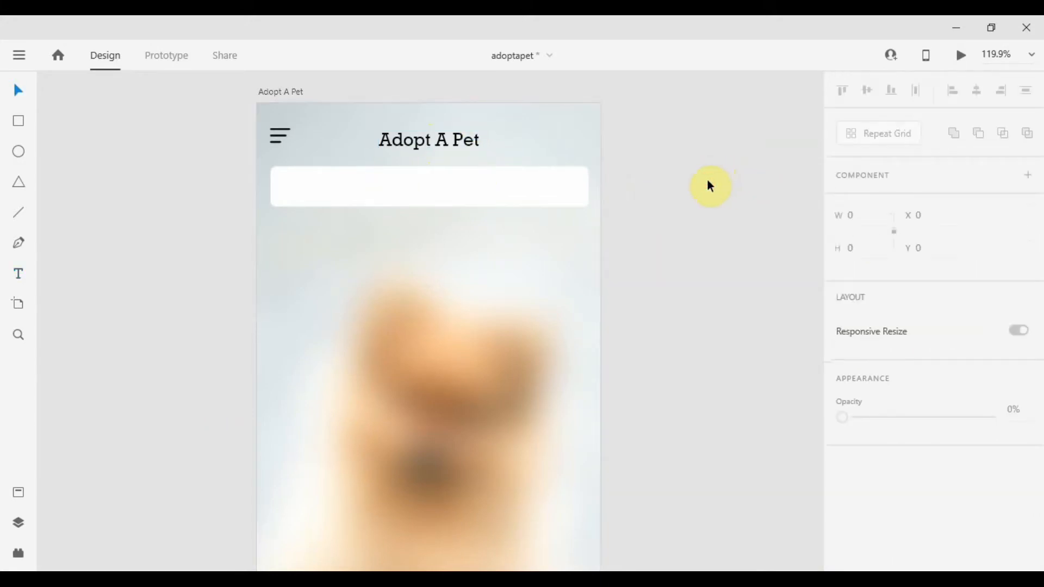
Add the text 'Search For Your Favorite Pet' over the white search bar.
{"action": "left_click", "coordinate": [374, 182]}
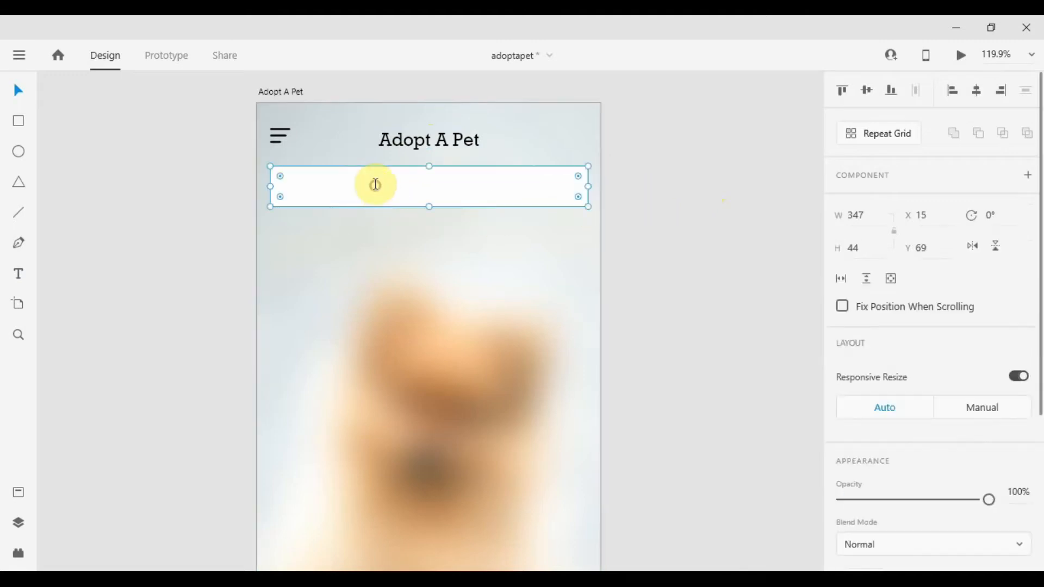
{"action": "key", "text": "t"}
{"action": "left_click", "coordinate": [378, 183]}
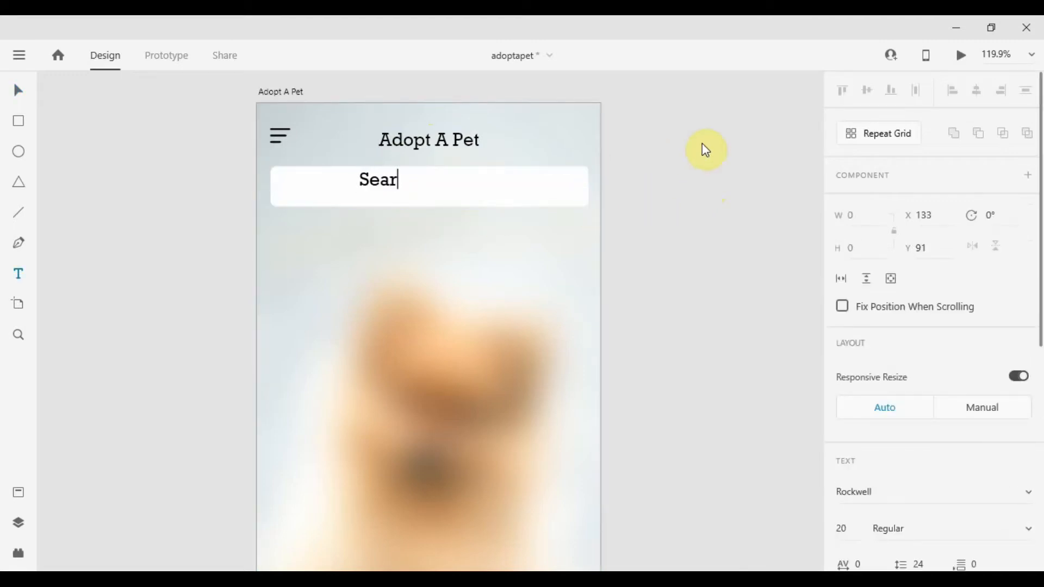
{"action": "type", "text": "ch for your favo"}
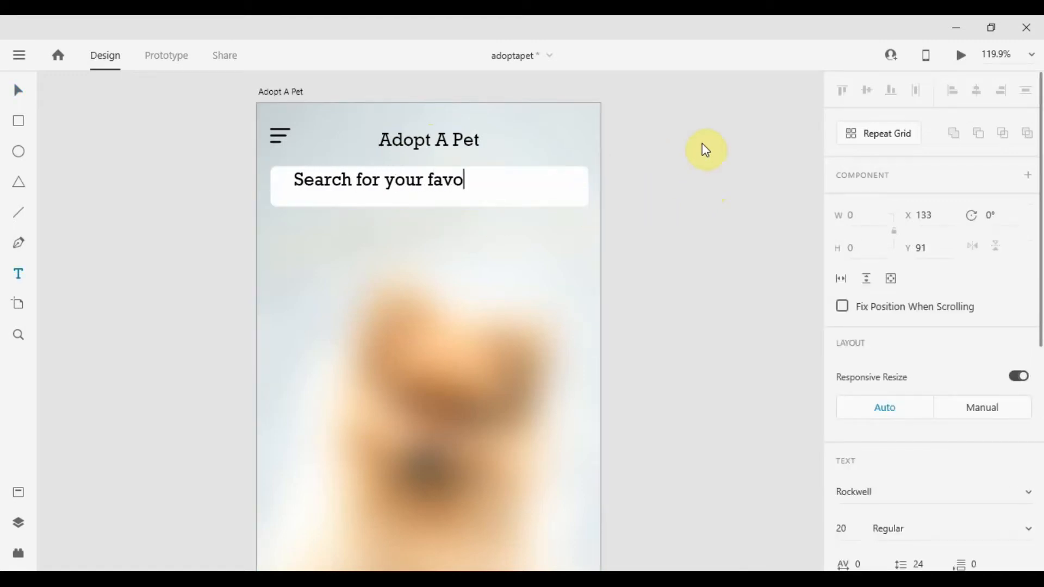
{"action": "type", "text": "rite Pet"}
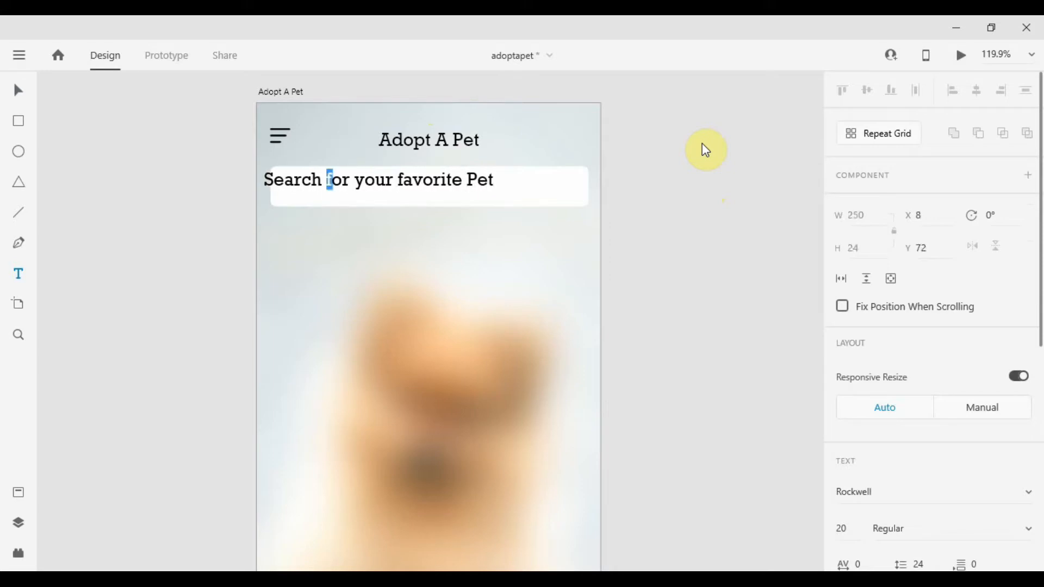
{"action": "type", "text": "F"}
{"action": "type", "text": "Y"}
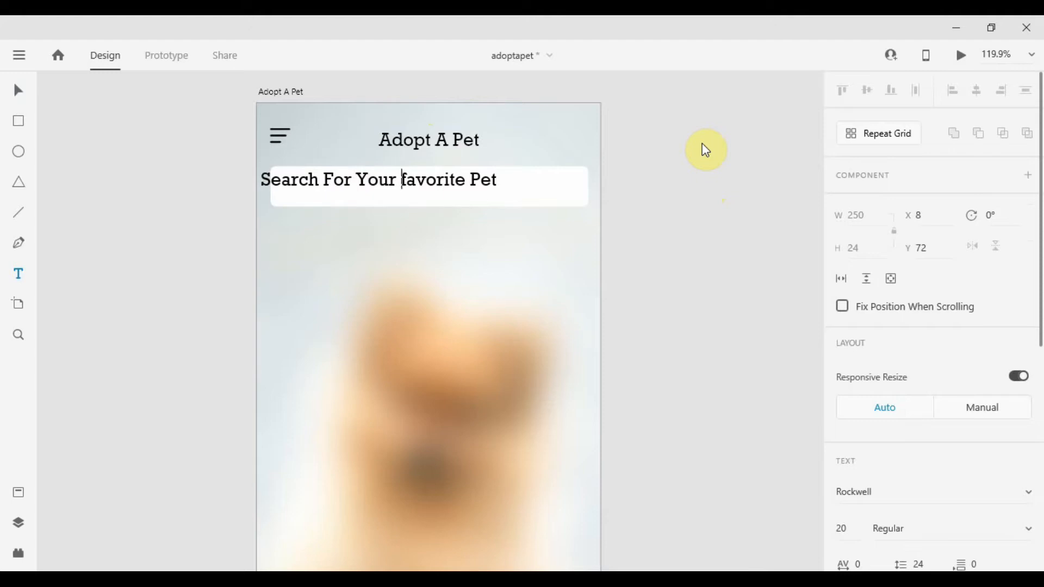
{"action": "type", "text": "F"}
{"action": "key", "text": "Escape"}
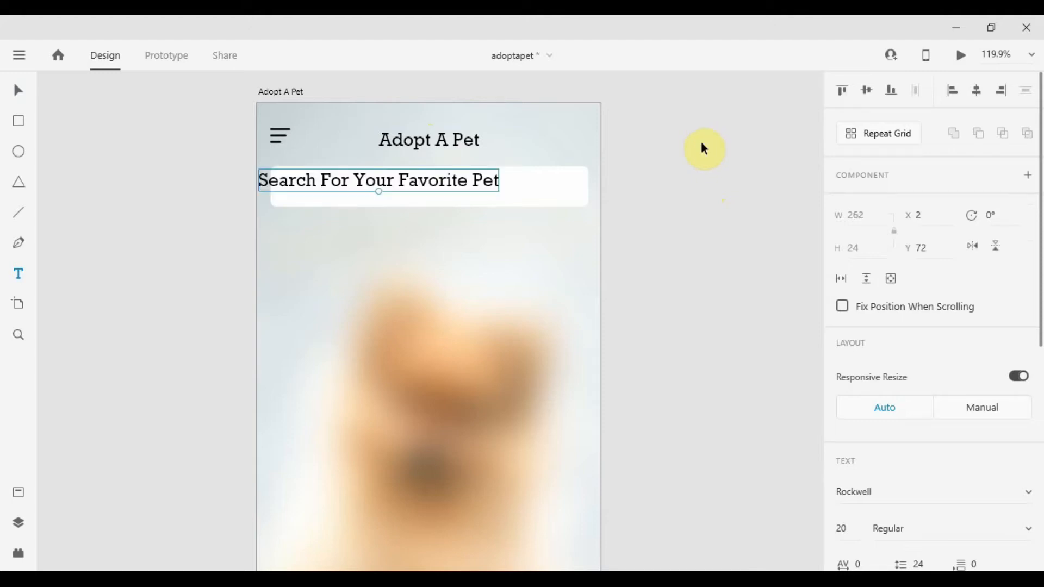
Move the search text inside the bar and set its font size to 15.
{"action": "left_click_drag", "start_coordinate": [432, 203], "coordinate": [449, 192]}
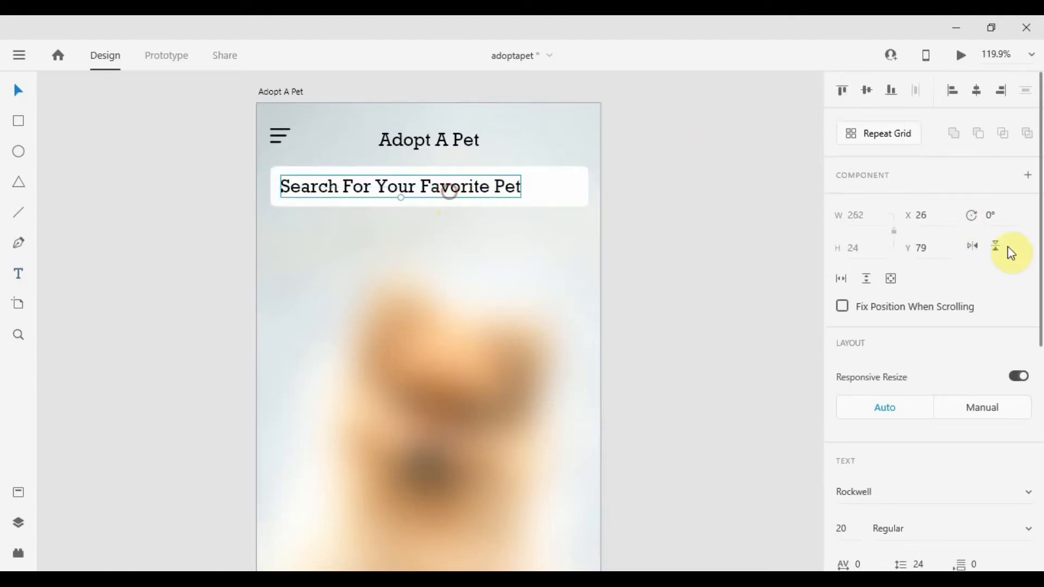
{"action": "scroll", "coordinate": [965, 303], "scroll_direction": "down", "scroll_amount": 5}
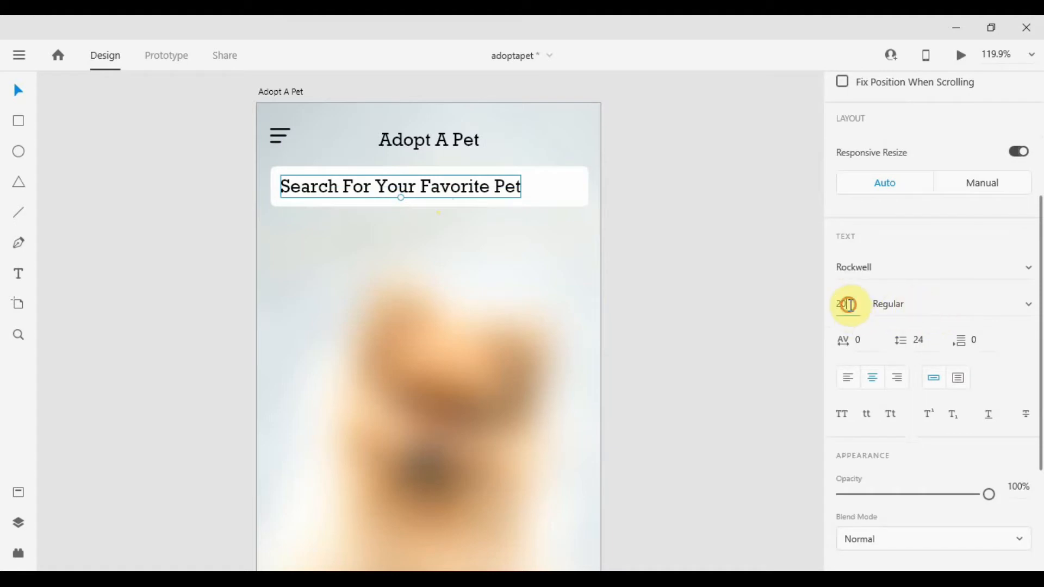
{"action": "left_click", "coordinate": [851, 305]}
{"action": "type", "text": "16"}
{"action": "key", "text": "Tab"}
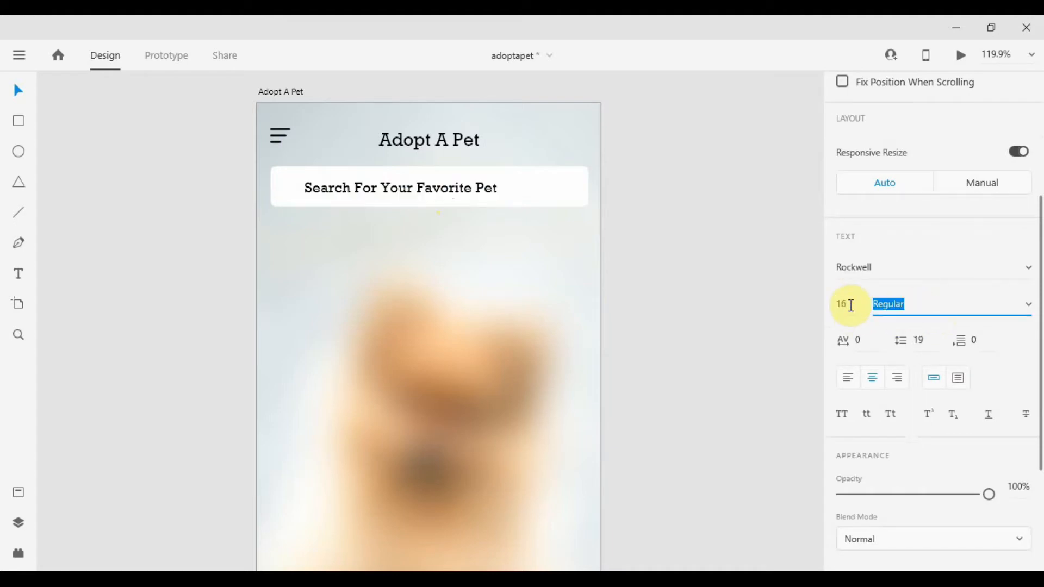
{"action": "left_click", "coordinate": [851, 305]}
{"action": "type", "text": "15"}
{"action": "key", "text": "Tab"}
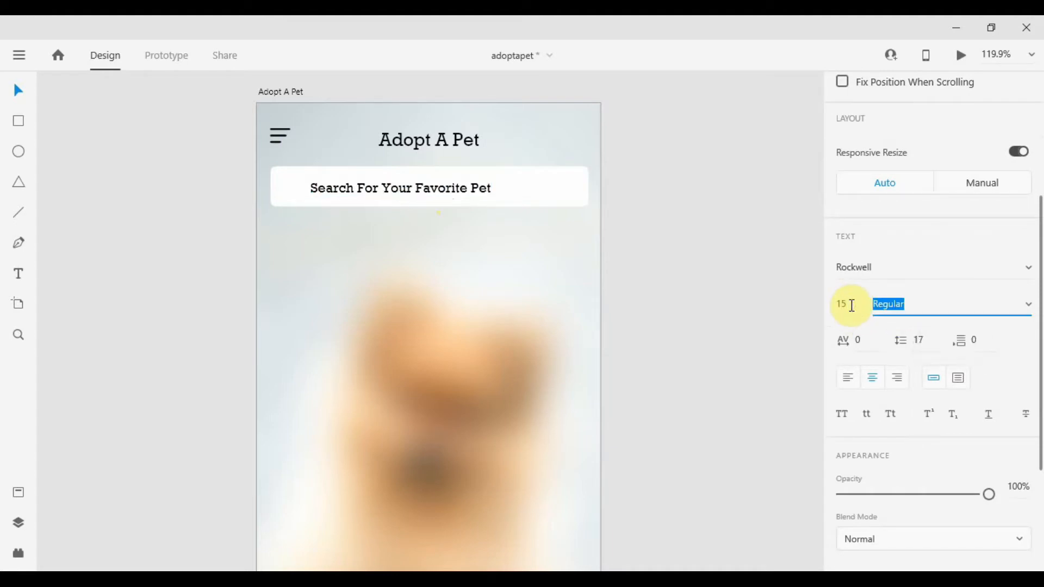
Set the search text's opacity to 50% and shift it toward the bar's left edge.
{"action": "left_click", "coordinate": [1018, 485]}
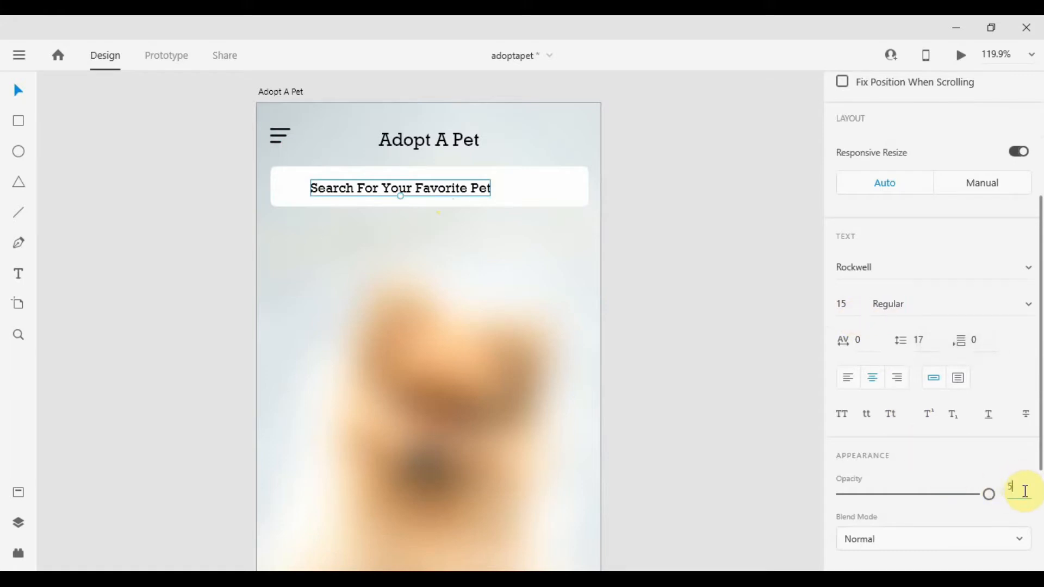
{"action": "type", "text": "50"}
{"action": "key", "text": "Return"}
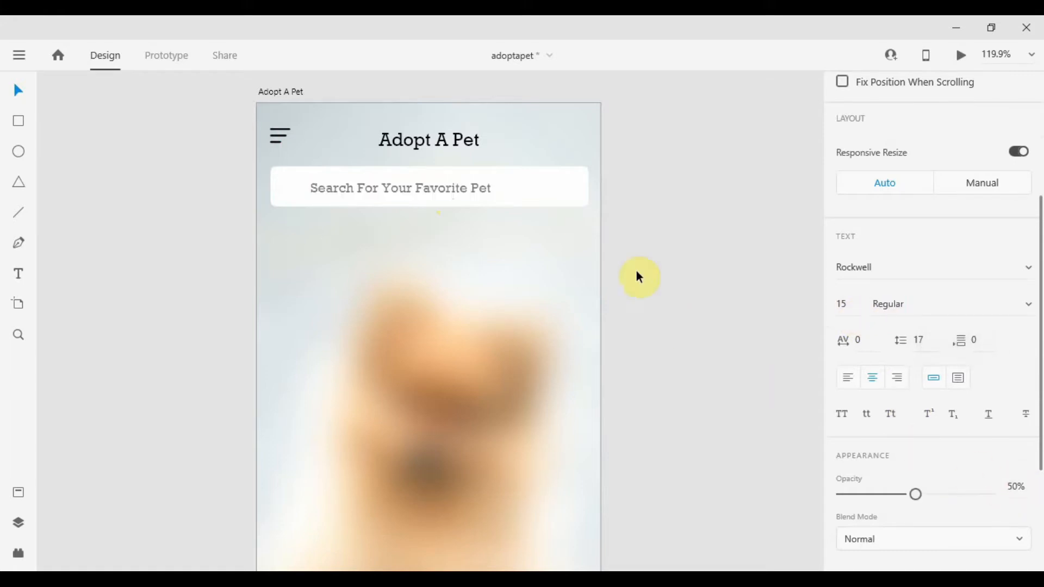
{"action": "left_click", "coordinate": [454, 205]}
{"action": "left_click", "coordinate": [444, 187]}
{"action": "left_click_drag", "start_coordinate": [445, 187], "coordinate": [419, 187]}
{"action": "left_click", "coordinate": [757, 183]}
Draw a circle below the search bar and set its size to 100 by 100.
{"action": "scroll", "coordinate": [623, 201], "scroll_direction": "down", "scroll_amount": 1}
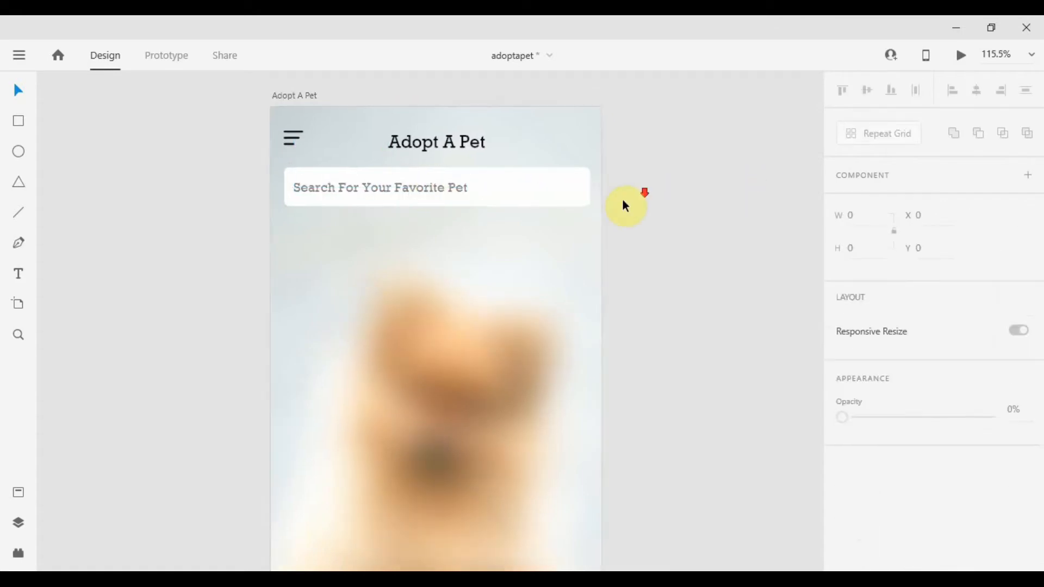
{"action": "scroll", "coordinate": [625, 206], "scroll_direction": "down", "scroll_amount": 1}
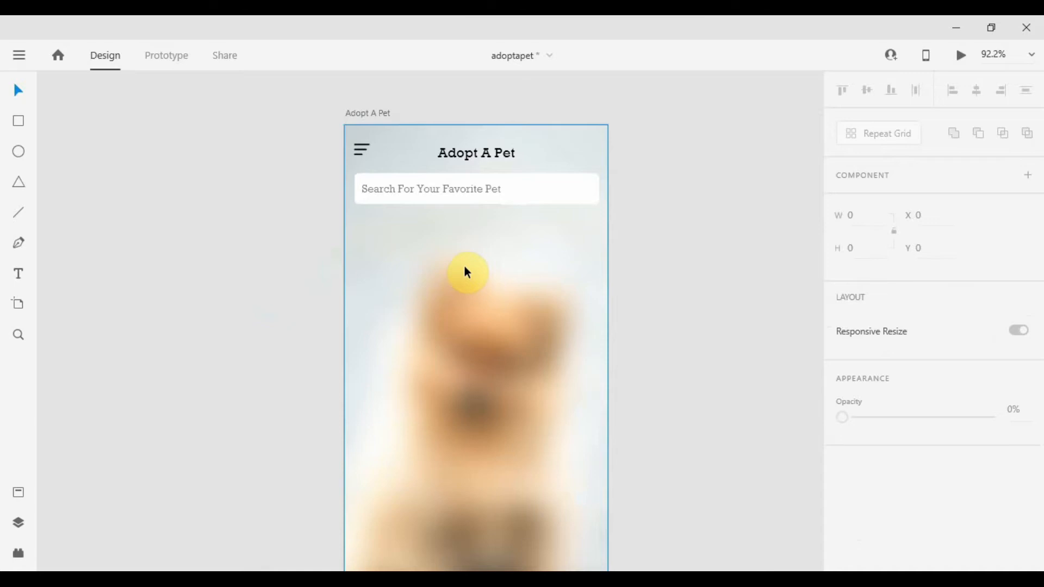
{"action": "scroll", "coordinate": [456, 170], "scroll_direction": "up", "scroll_amount": 2}
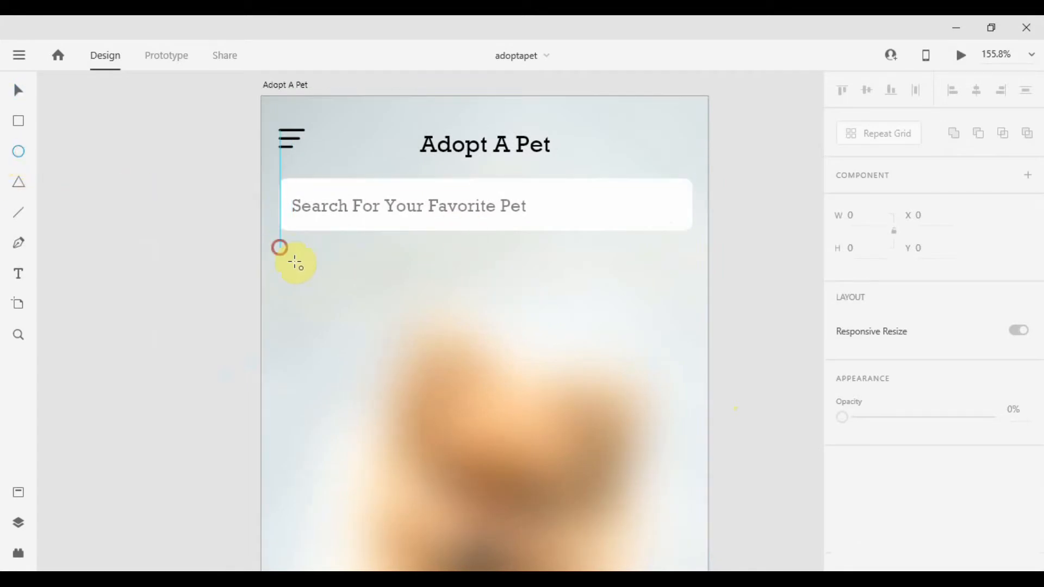
{"action": "left_click_drag", "start_coordinate": [279, 248], "coordinate": [370, 377]}
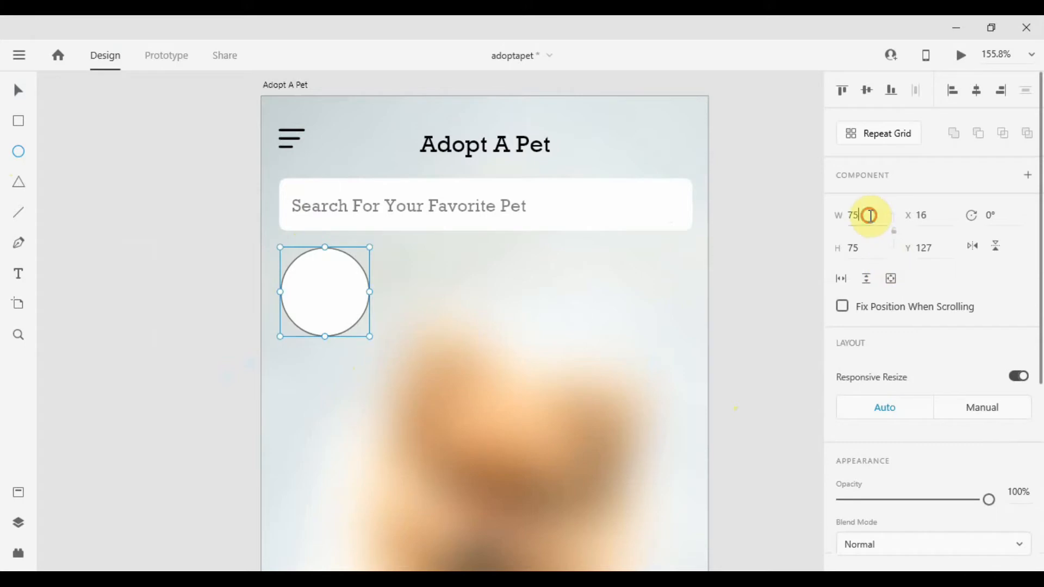
{"action": "key", "text": "Tab"}
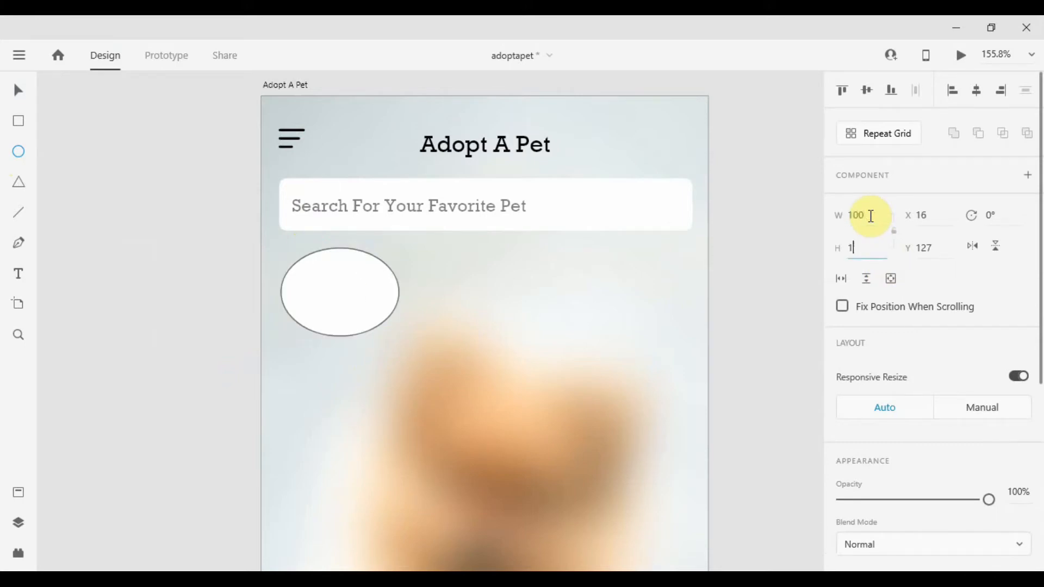
{"action": "type", "text": "100"}
{"action": "key", "text": "Return"}
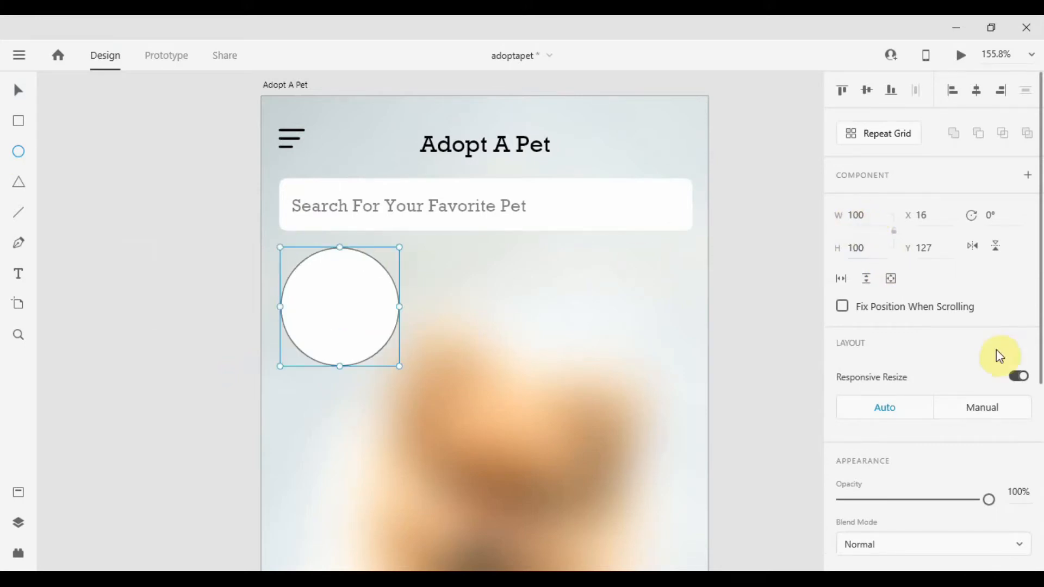
Remove the circle's border and apply a background blur with amount 5.
{"action": "scroll", "coordinate": [996, 351], "scroll_direction": "down", "scroll_amount": 4}
{"action": "left_click", "coordinate": [841, 405]}
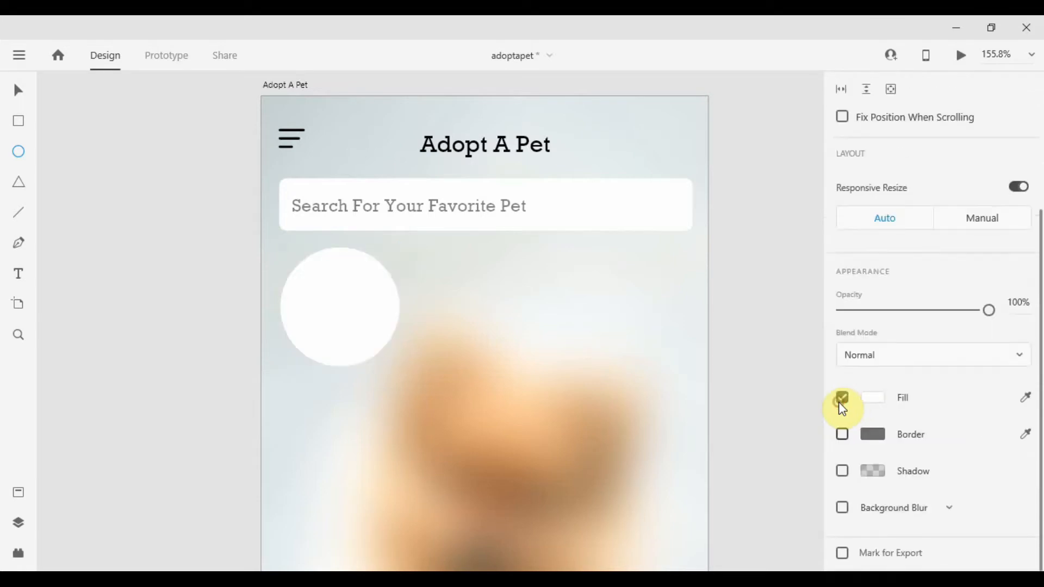
{"action": "left_click", "coordinate": [306, 333]}
{"action": "scroll", "coordinate": [324, 301], "scroll_direction": "down", "scroll_amount": 1}
{"action": "left_click_drag", "start_coordinate": [324, 299], "coordinate": [492, 415]}
{"action": "left_click", "coordinate": [843, 509]}
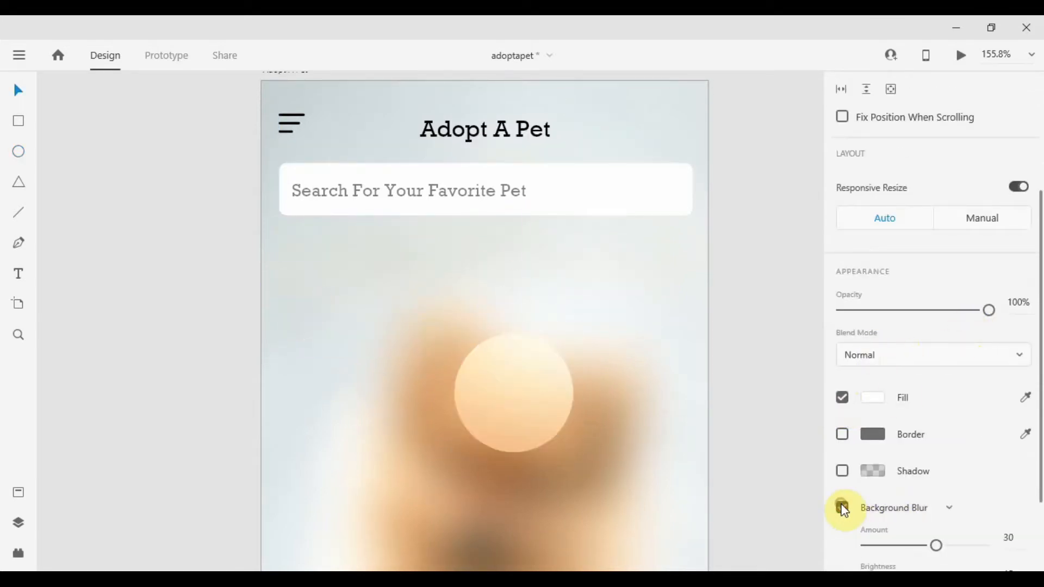
{"action": "scroll", "coordinate": [956, 512], "scroll_direction": "down", "scroll_amount": 3}
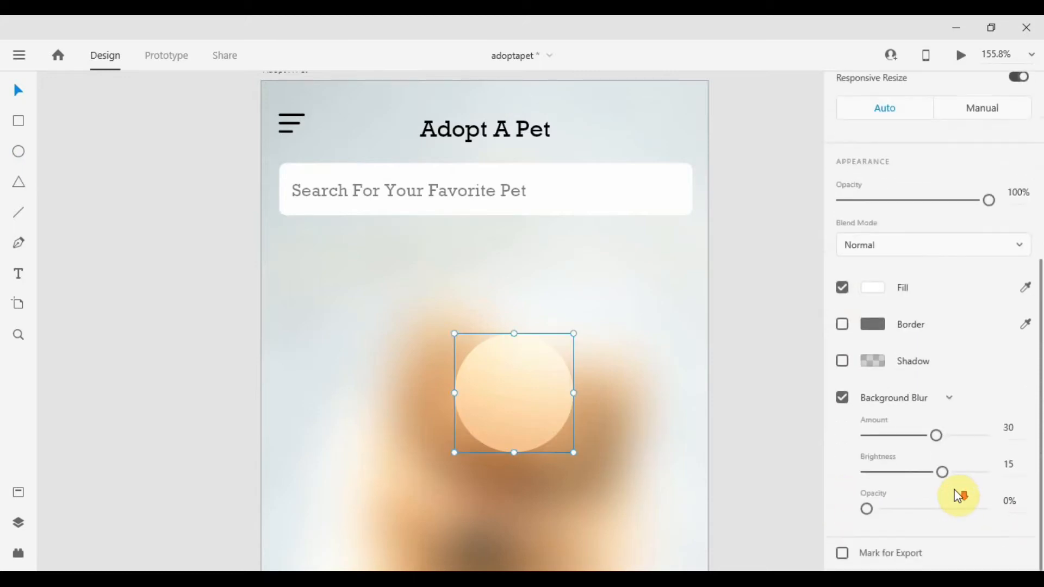
{"action": "left_click_drag", "start_coordinate": [922, 436], "coordinate": [879, 435]}
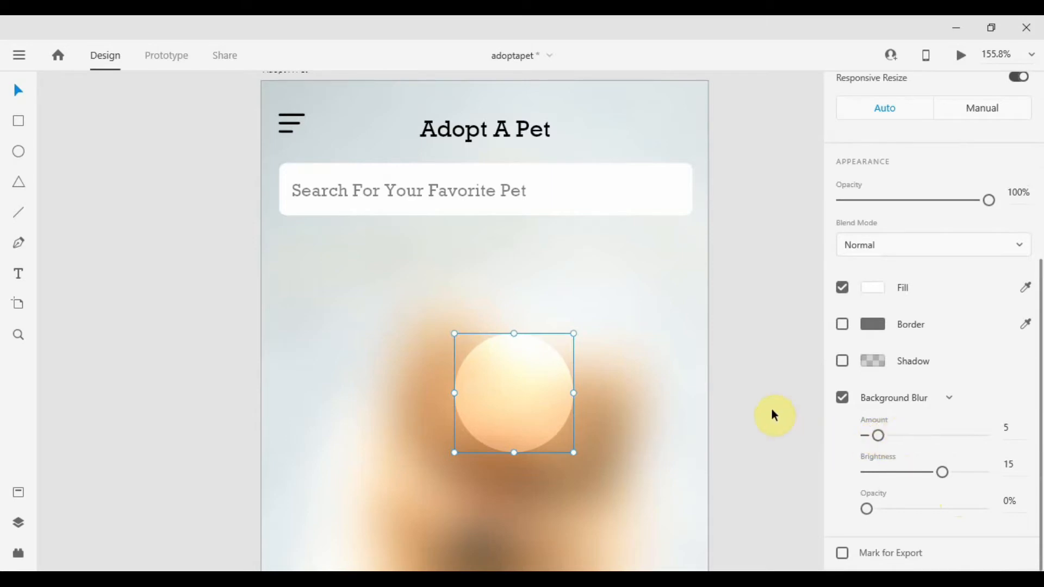
{"action": "mouse_move", "coordinate": [536, 414]}
{"action": "left_mouse_down"}
{"action": "mouse_move", "coordinate": [466, 290]}
{"action": "mouse_move", "coordinate": [454, 314]}
{"action": "mouse_move", "coordinate": [348, 295]}
{"action": "mouse_move", "coordinate": [354, 306]}
{"action": "left_mouse_up"}
{"action": "left_click", "coordinate": [133, 242]}
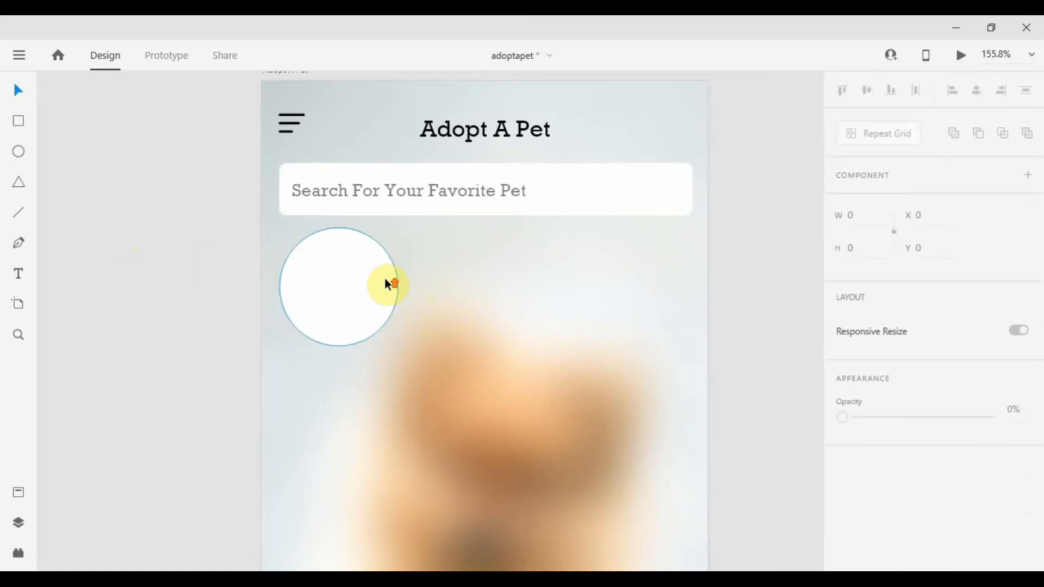
Turn the circle into a repeat grid extended across the artboard and reduce the spacing between circles.
{"action": "scroll", "coordinate": [385, 280], "scroll_direction": "up", "scroll_amount": 3}
{"action": "scroll", "coordinate": [384, 278], "scroll_direction": "down", "scroll_amount": 5}
{"action": "scroll", "coordinate": [384, 277], "scroll_direction": "up", "scroll_amount": 3}
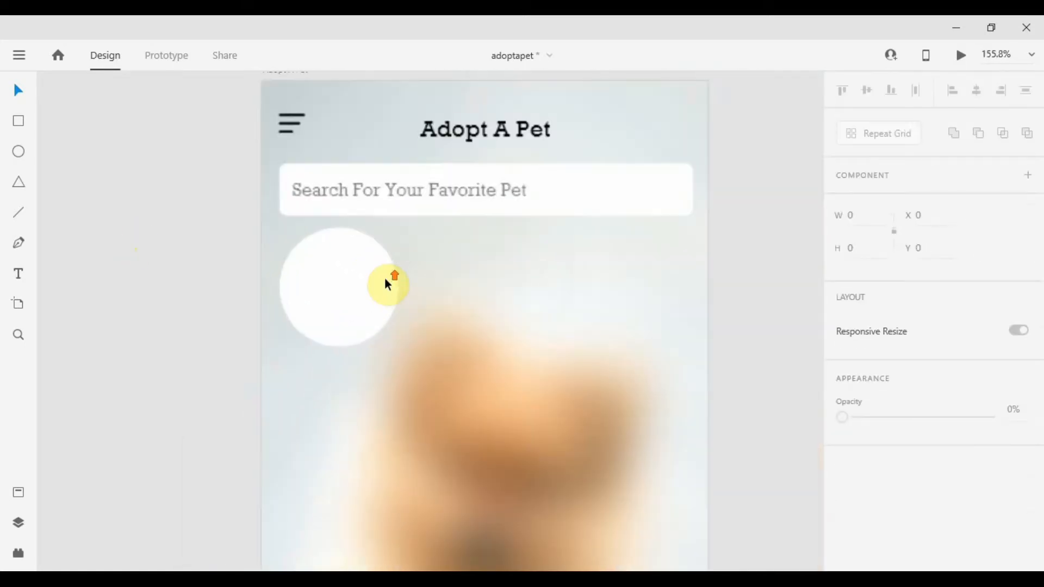
{"action": "left_click", "coordinate": [315, 295]}
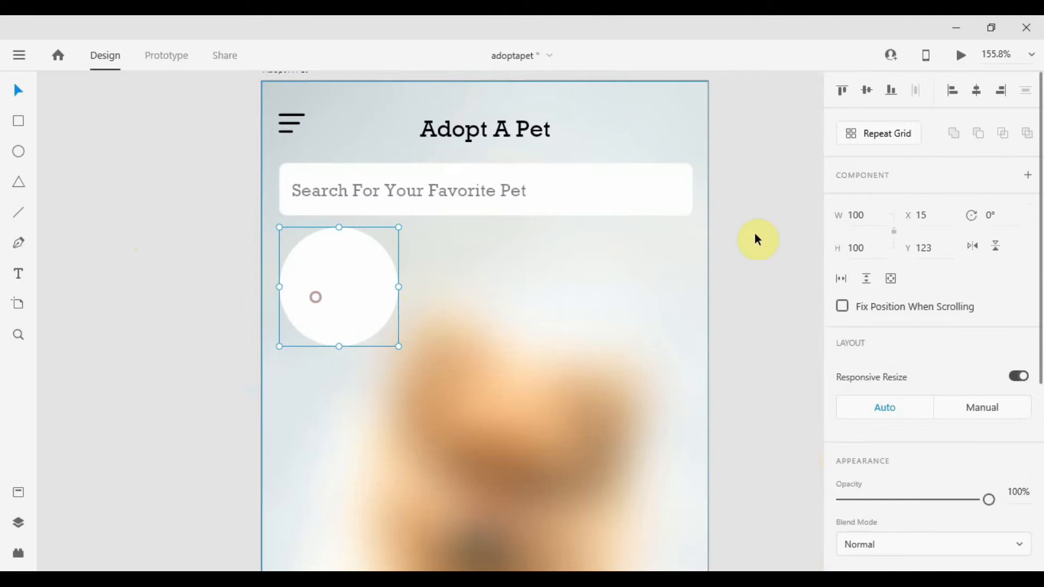
{"action": "left_click", "coordinate": [890, 134]}
{"action": "left_click_drag", "start_coordinate": [399, 287], "coordinate": [753, 286]}
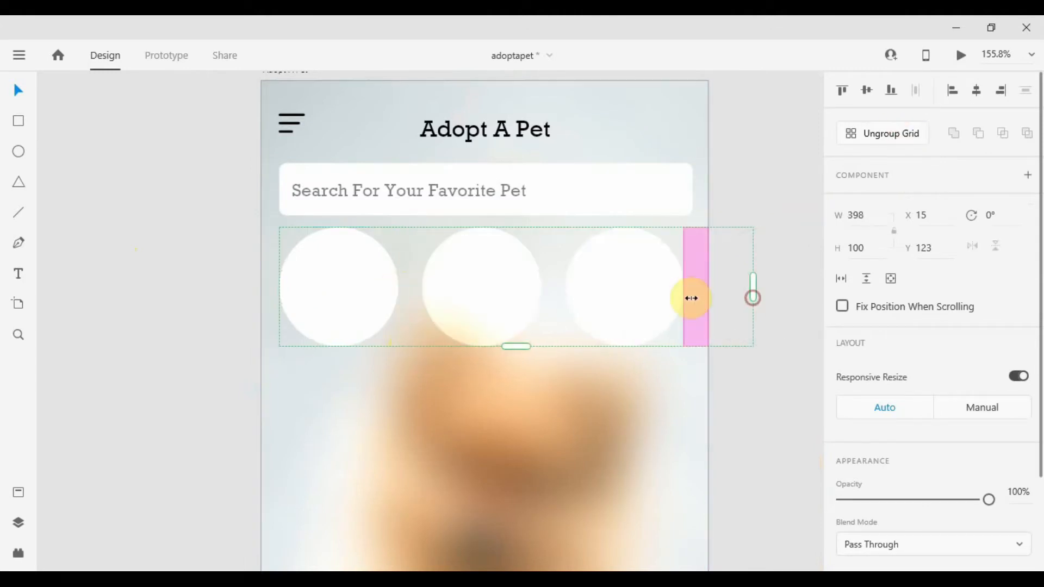
{"action": "left_click_drag", "start_coordinate": [679, 298], "coordinate": [658, 302]}
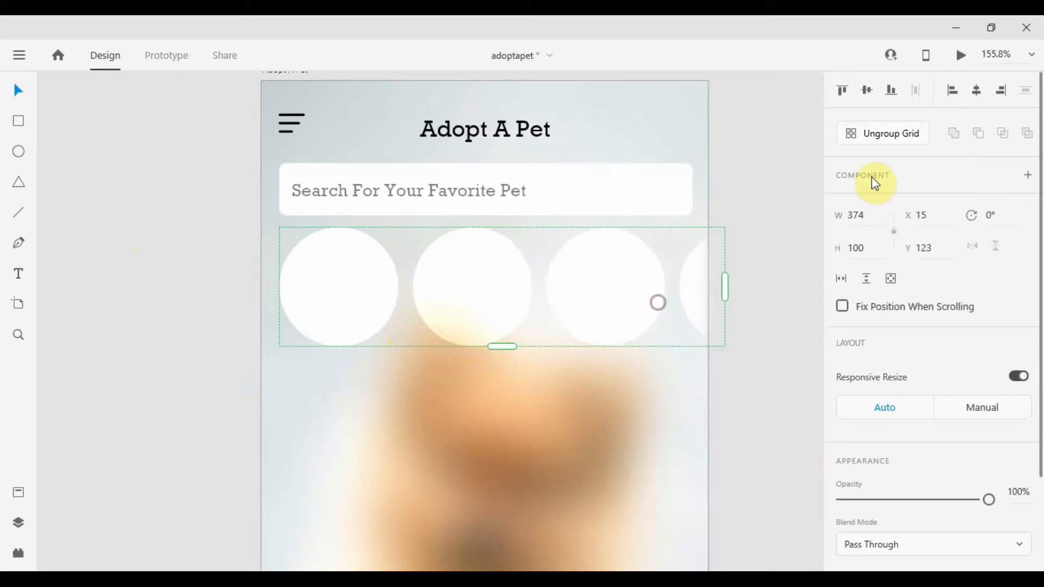
Ungroup the repeat grid into separate circles.
{"action": "left_click", "coordinate": [874, 136]}
{"action": "left_click", "coordinate": [773, 368]}
{"action": "scroll", "coordinate": [755, 334], "scroll_direction": "down", "scroll_amount": 5}
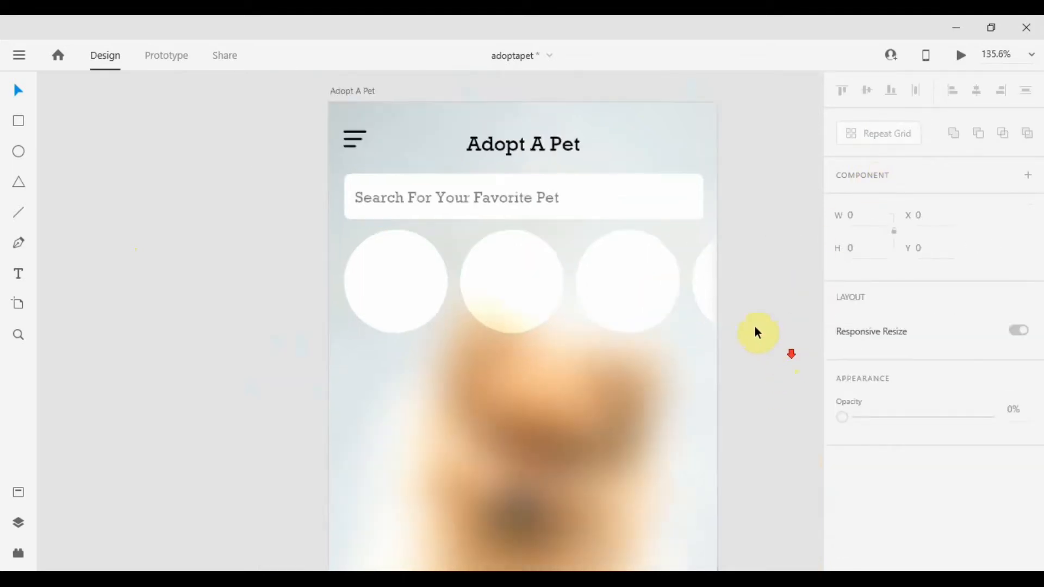
{"action": "scroll", "coordinate": [740, 311], "scroll_direction": "up", "scroll_amount": 5}
{"action": "left_click", "coordinate": [664, 312]}
{"action": "left_click", "coordinate": [527, 319]}
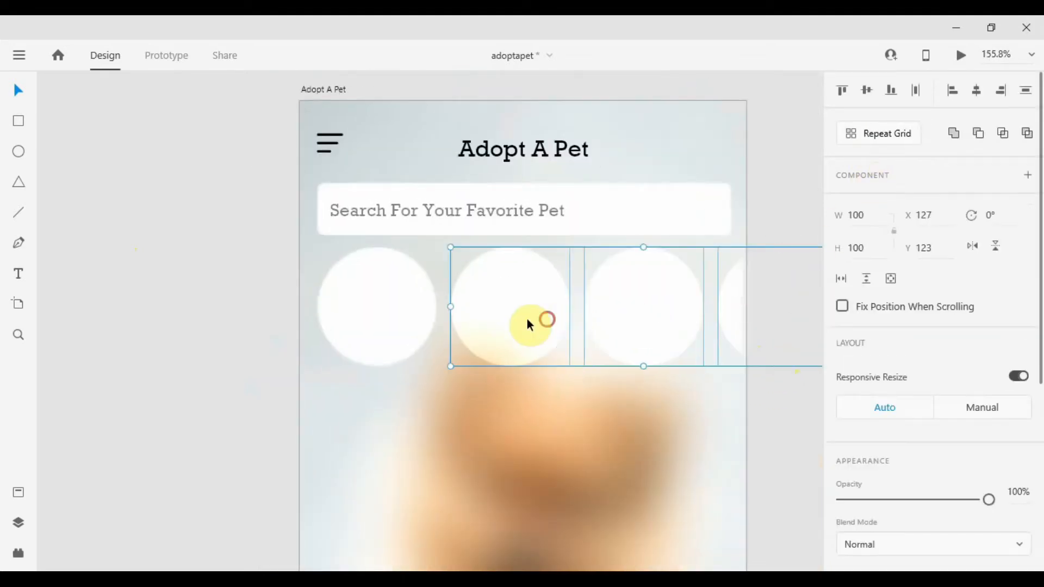
Place four outlined dog icons on the canvas beside the row of circles.
{"action": "left_click", "coordinate": [389, 329]}
{"action": "mouse_move", "coordinate": [388, 330]}
{"action": "left_mouse_down"}
{"action": "mouse_move", "coordinate": [391, 312]}
{"action": "mouse_move", "coordinate": [392, 326]}
{"action": "left_mouse_up"}
{"action": "left_click", "coordinate": [214, 298]}
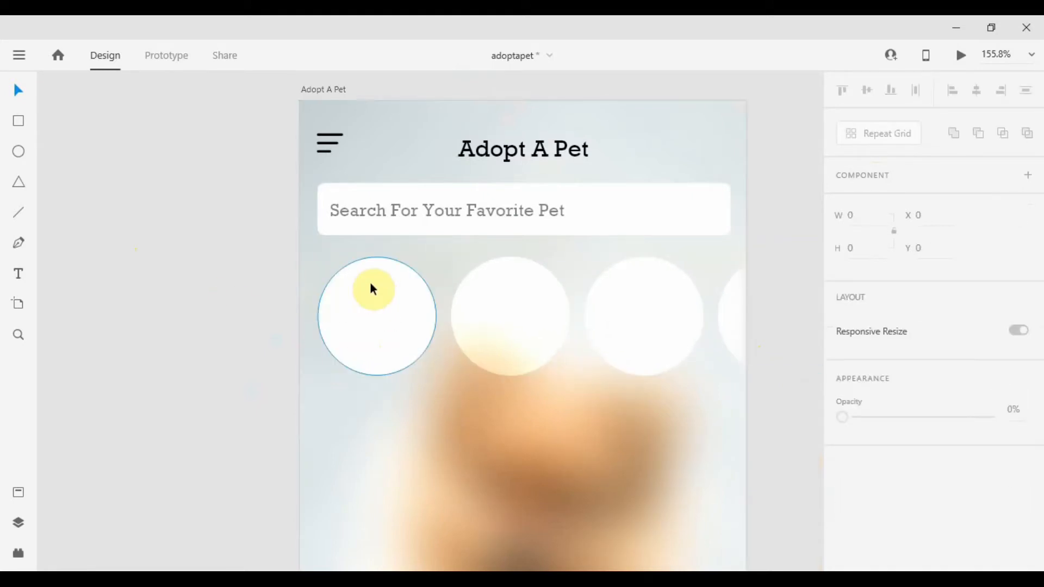
{"action": "left_click", "coordinate": [158, 442]}
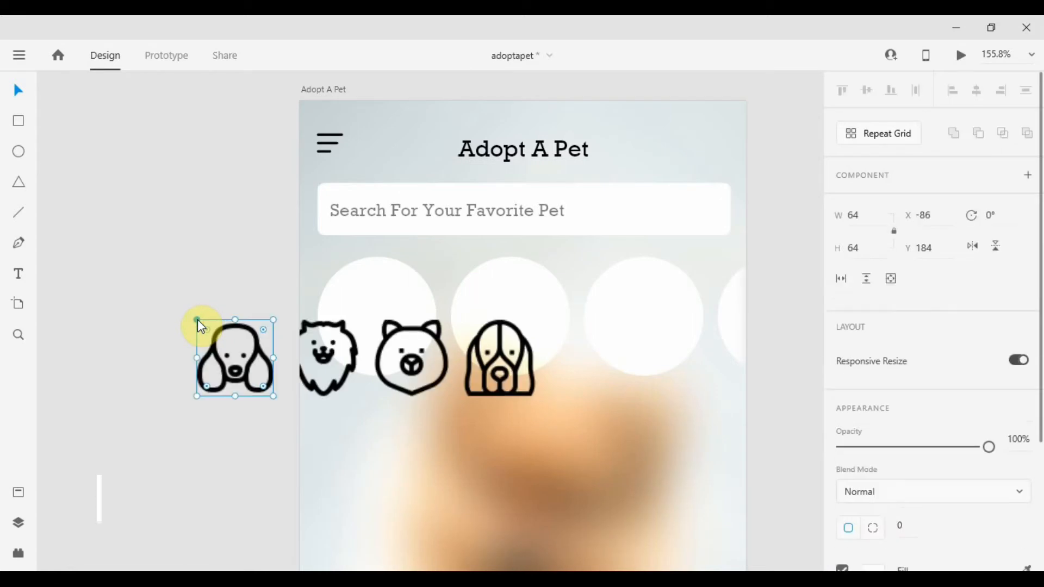
{"action": "scroll", "coordinate": [198, 321], "scroll_direction": "down", "scroll_amount": 1}
{"action": "left_click_drag", "start_coordinate": [232, 363], "coordinate": [357, 325]}
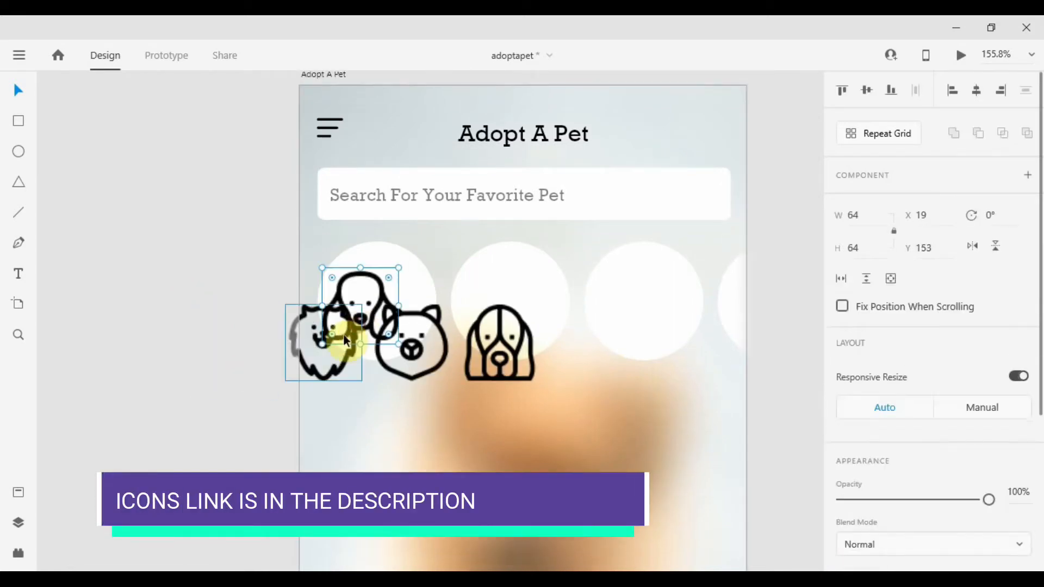
{"action": "key", "text": "ctrl+z"}
{"action": "left_click", "coordinate": [339, 368], "text": "shift"}
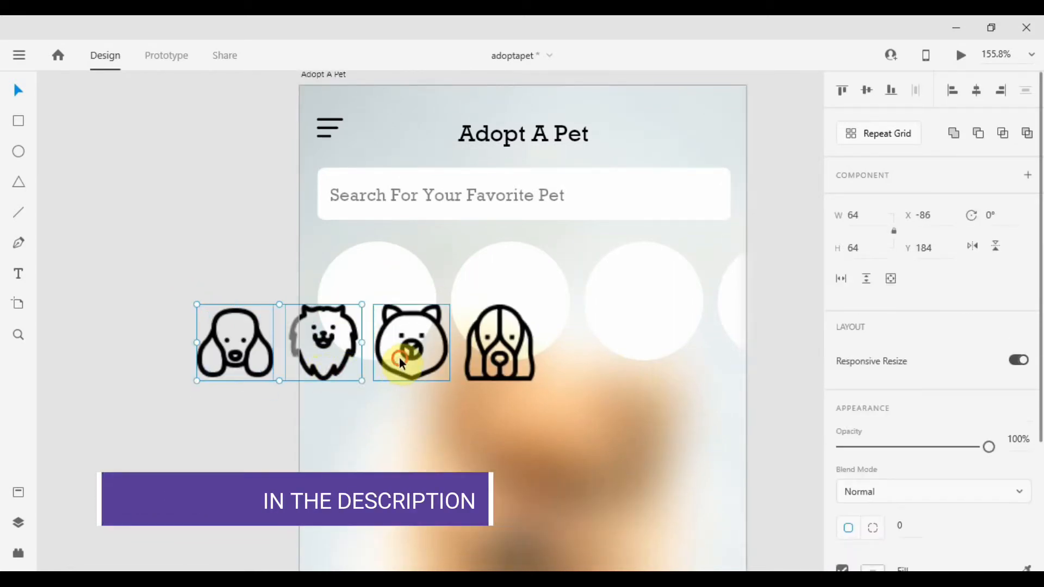
Scale the dog icons down to about 31 by 30 and move one onto each circle.
{"action": "left_click", "coordinate": [399, 358], "text": "shift"}
{"action": "left_click", "coordinate": [482, 349], "text": "shift"}
{"action": "left_click_drag", "start_coordinate": [483, 348], "coordinate": [628, 310]}
{"action": "left_click_drag", "start_coordinate": [680, 263], "coordinate": [653, 282]}
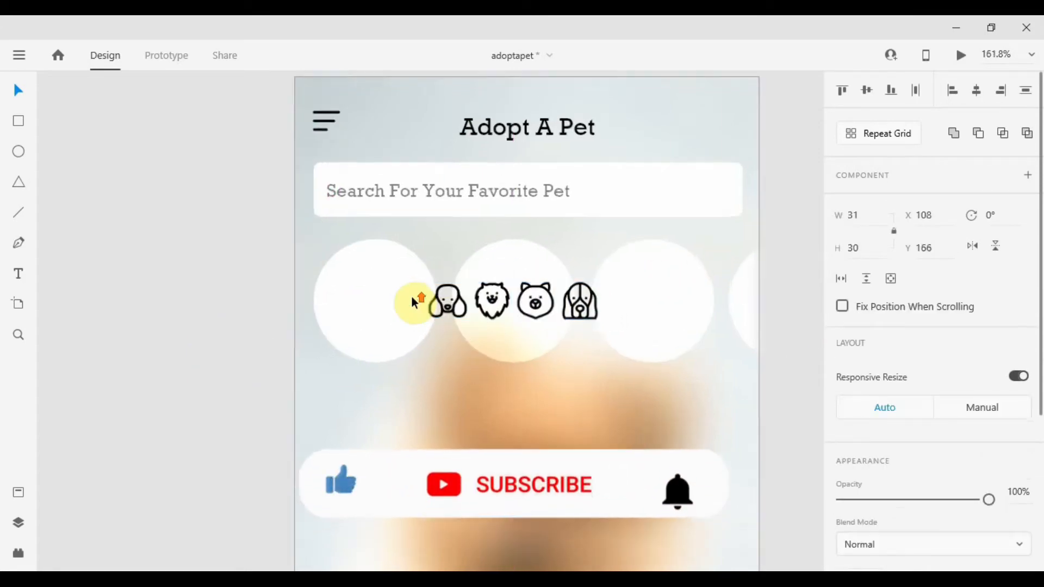
{"action": "scroll", "coordinate": [411, 295], "scroll_direction": "up", "scroll_amount": 4}
{"action": "left_click_drag", "start_coordinate": [511, 301], "coordinate": [363, 303]}
{"action": "scroll", "coordinate": [363, 303], "scroll_direction": "down", "scroll_amount": 5}
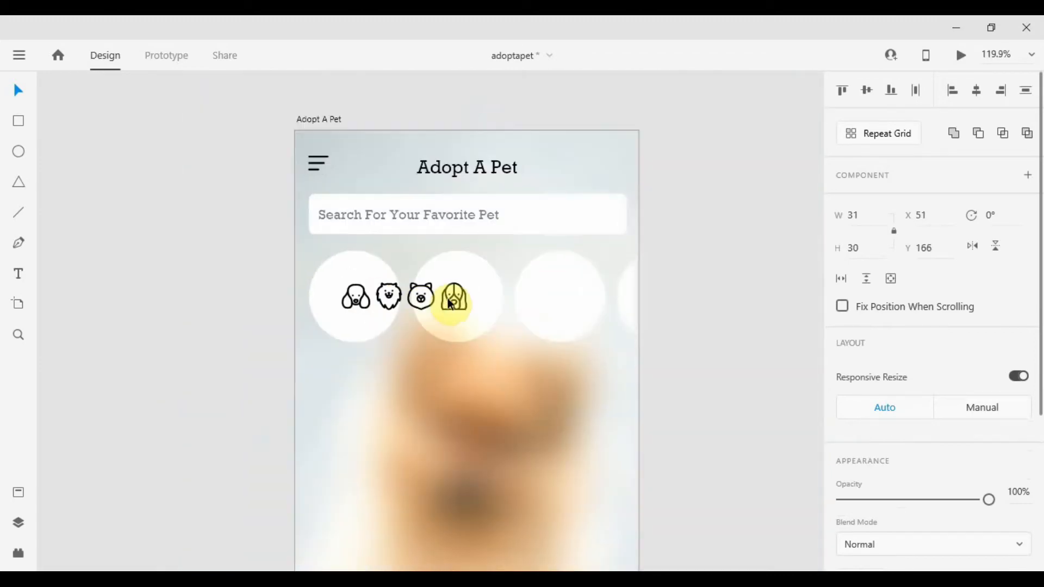
{"action": "left_click_drag", "start_coordinate": [454, 296], "coordinate": [676, 304]}
{"action": "scroll", "coordinate": [327, 305], "scroll_direction": "up", "scroll_amount": 5}
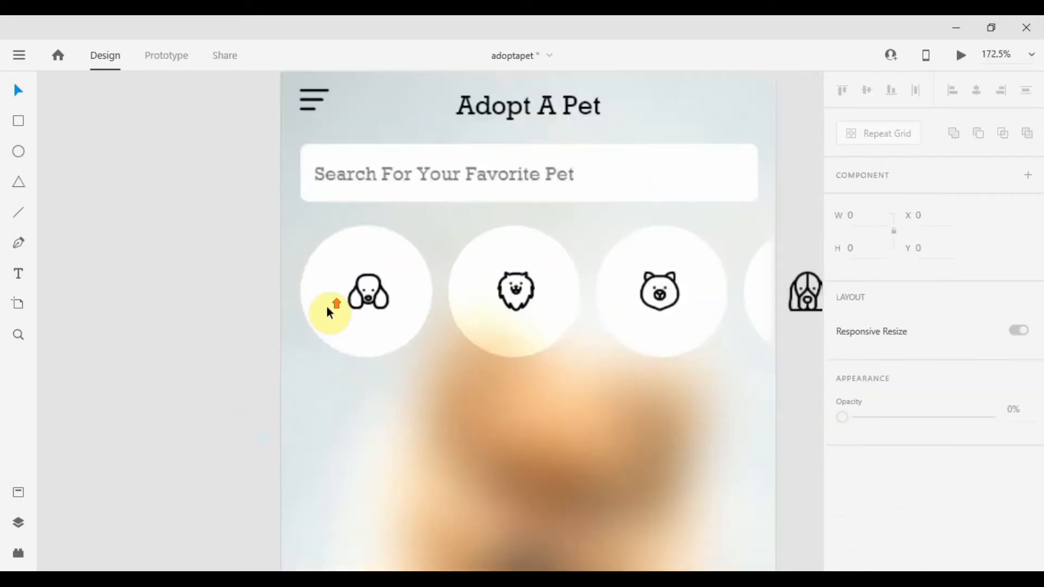
Center the poodle icon horizontally and vertically within the first circle.
{"action": "left_click", "coordinate": [399, 282]}
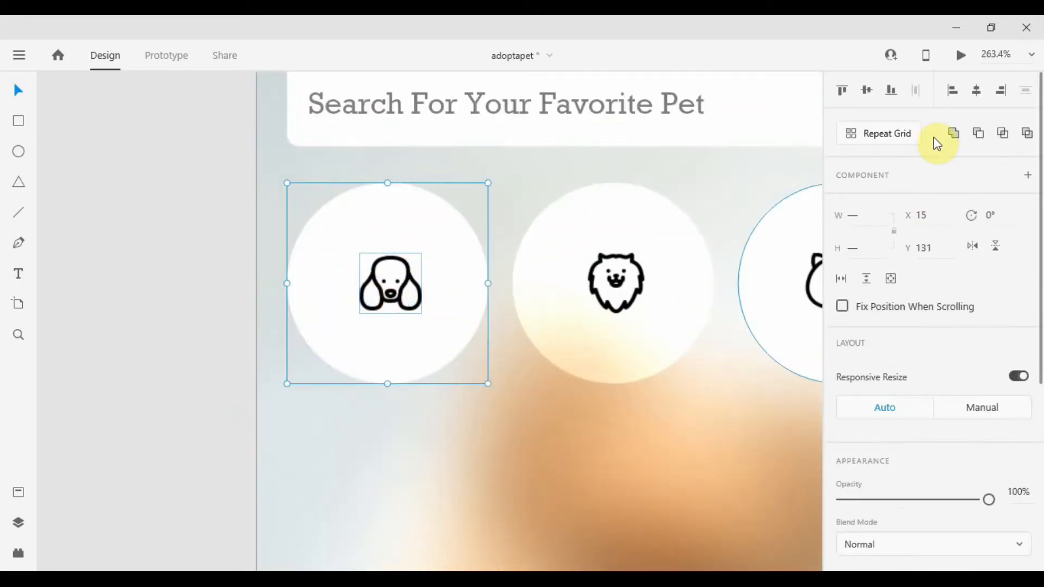
{"action": "left_click", "coordinate": [978, 92]}
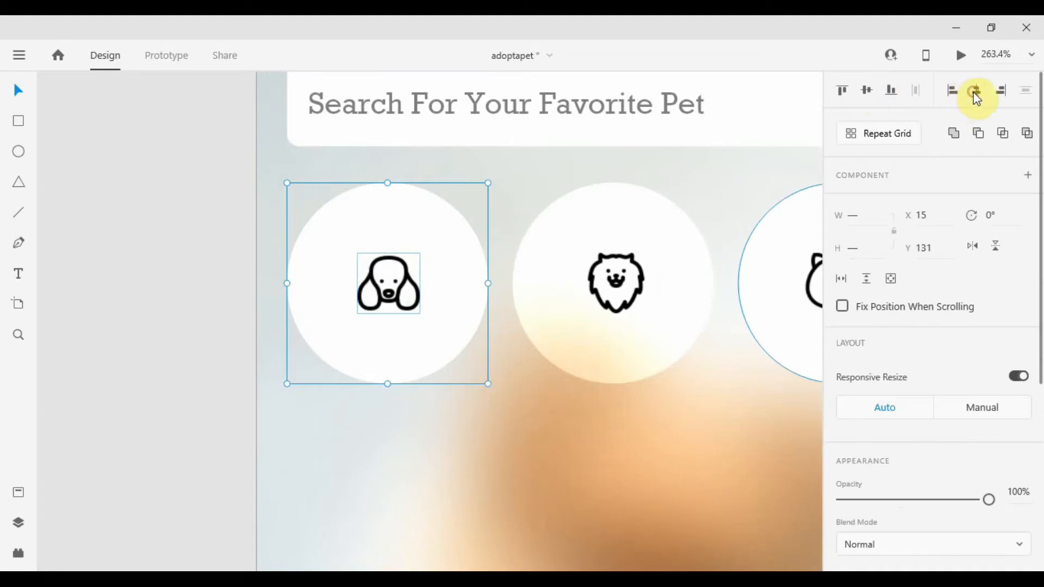
{"action": "left_click", "coordinate": [868, 93]}
Center the second and third dog icons within their circles.
{"action": "left_click", "coordinate": [674, 253]}
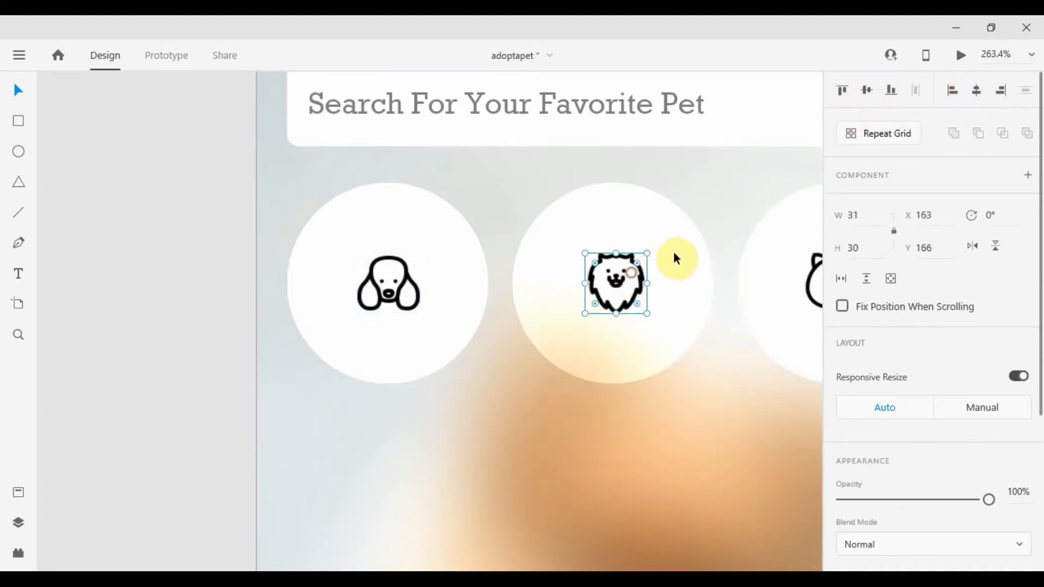
{"action": "left_click", "coordinate": [977, 93]}
{"action": "left_click_drag", "start_coordinate": [729, 239], "coordinate": [380, 234]}
{"action": "left_click", "coordinate": [469, 294]}
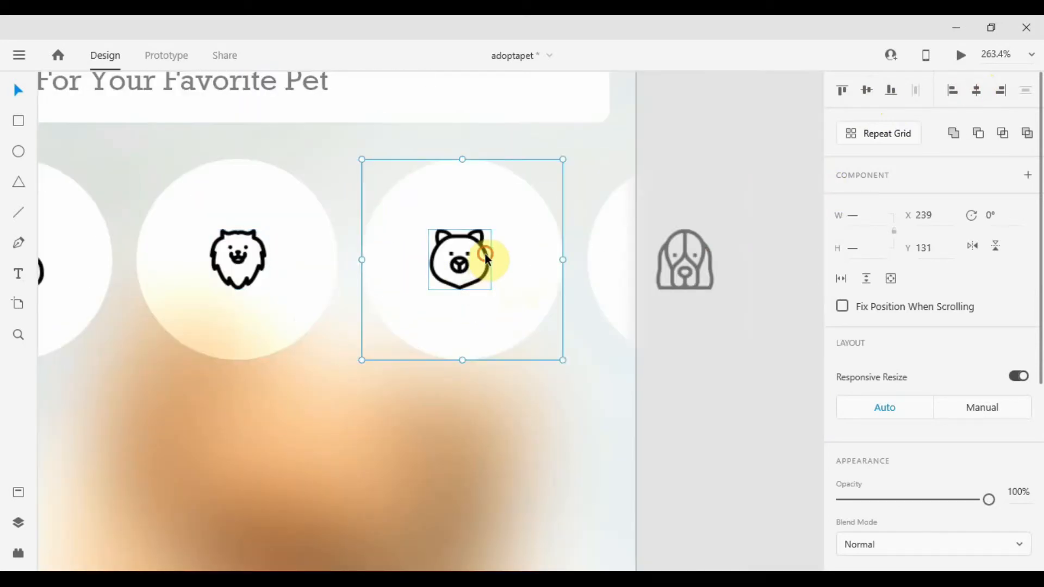
{"action": "left_click", "coordinate": [975, 88]}
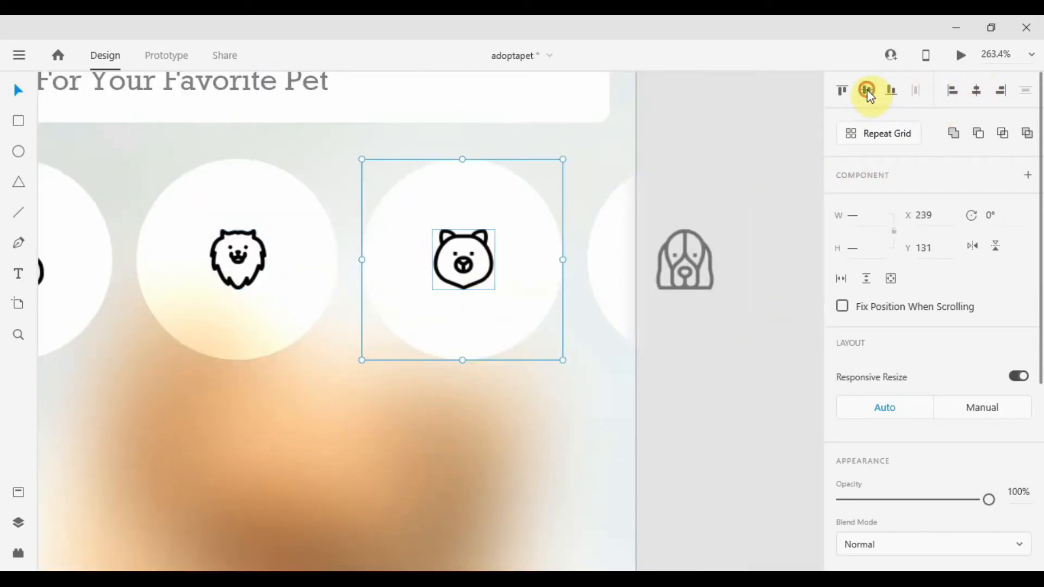
Center the hound icon horizontally within the fourth circle.
{"action": "double_click", "coordinate": [694, 274]}
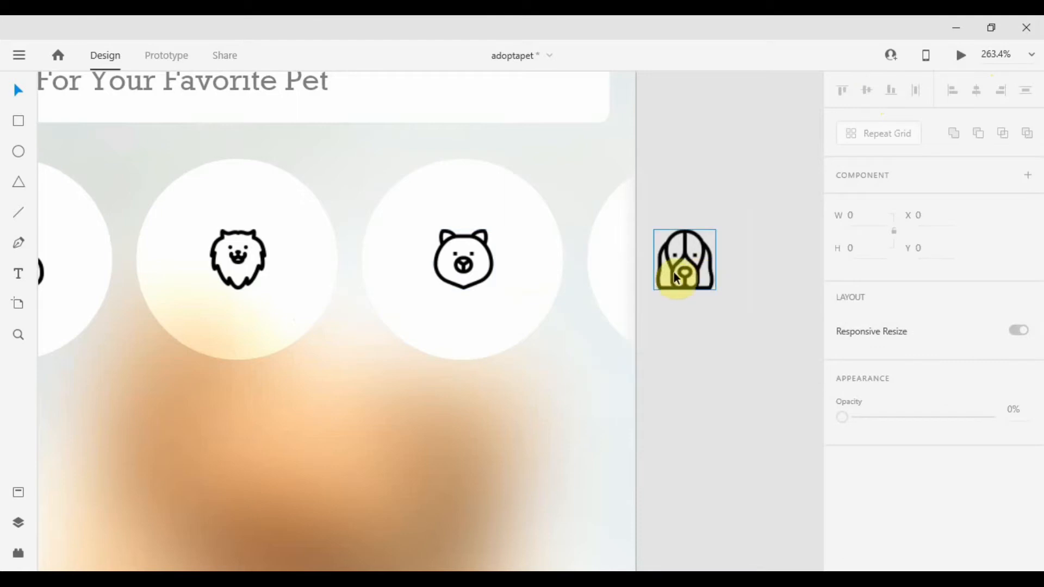
{"action": "left_click", "coordinate": [618, 260]}
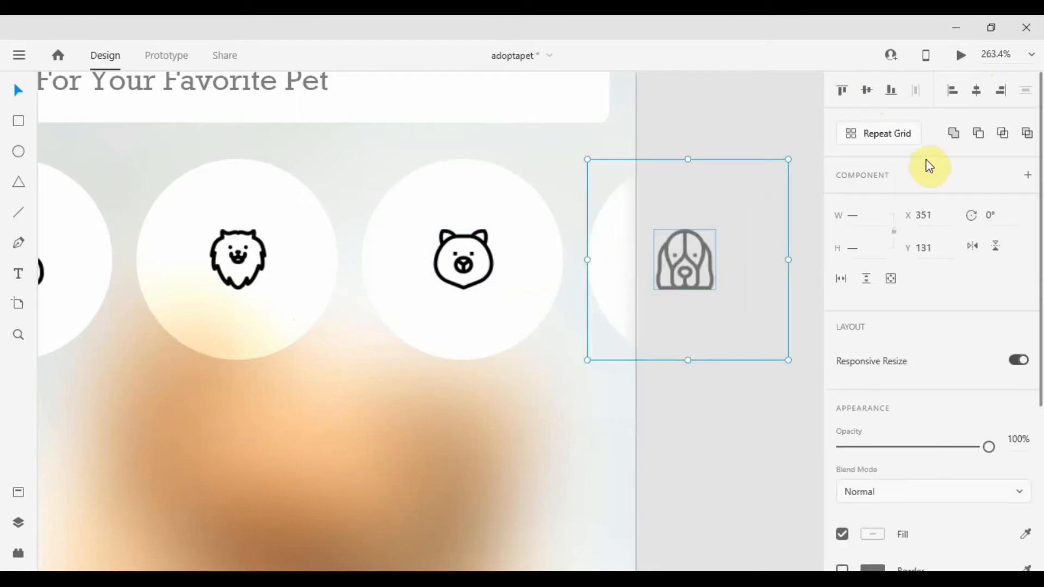
{"action": "left_click", "coordinate": [975, 90]}
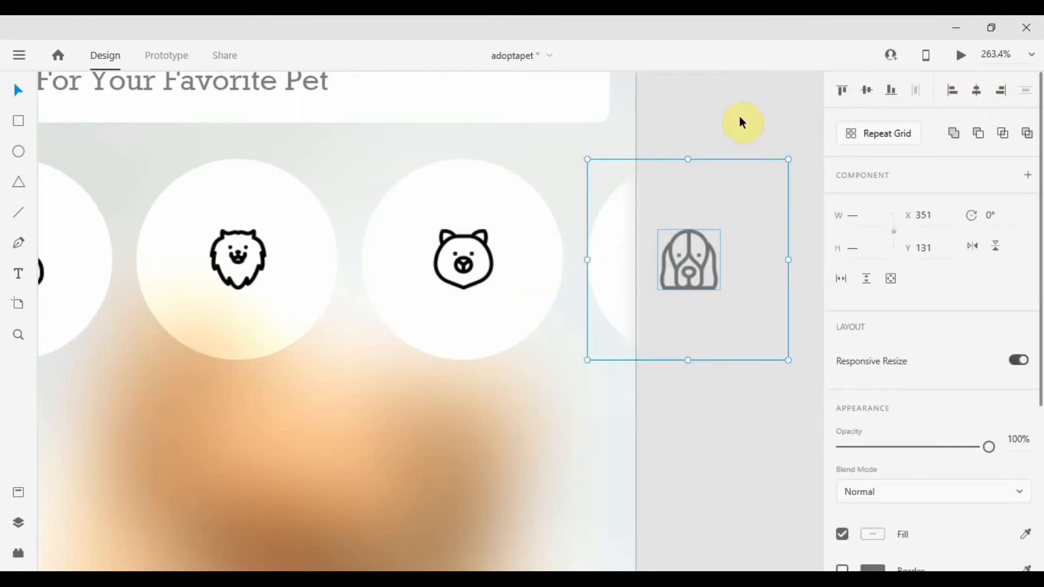
{"action": "left_click", "coordinate": [704, 116]}
{"action": "key", "text": "ctrl+0"}
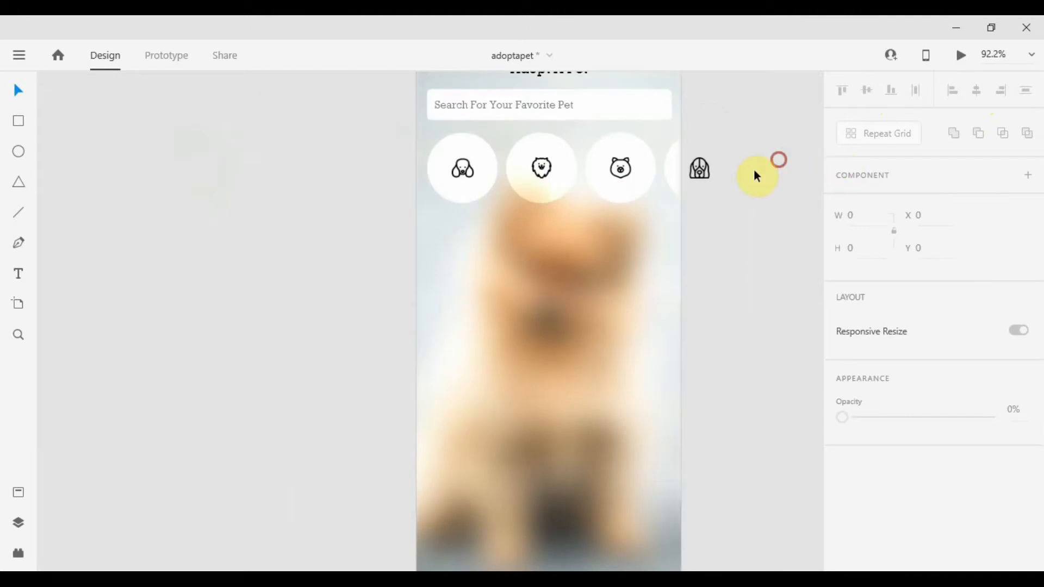
Group the circles with their icons and make the group scroll horizontally within the artboard width.
{"action": "left_click_drag", "start_coordinate": [757, 175], "coordinate": [433, 204]}
{"action": "left_click_drag", "start_coordinate": [563, 261], "coordinate": [476, 365]}
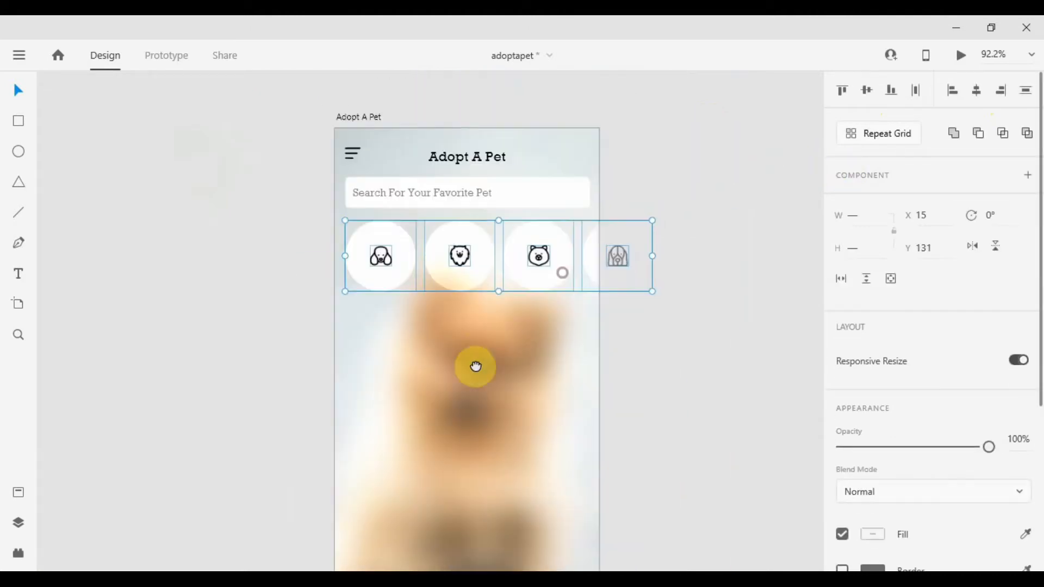
{"action": "key", "text": "ctrl+g"}
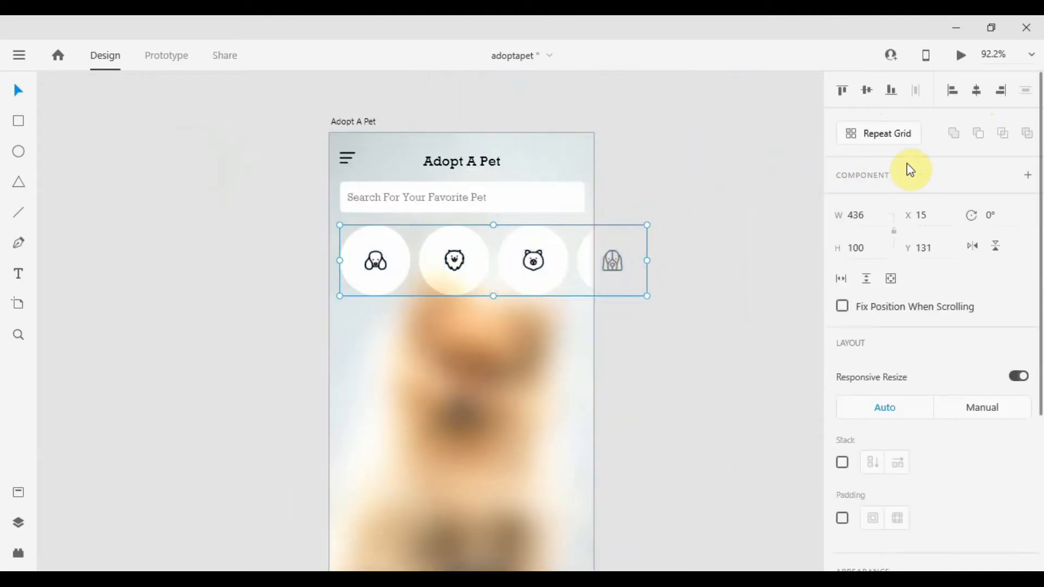
{"action": "left_click", "coordinate": [841, 280]}
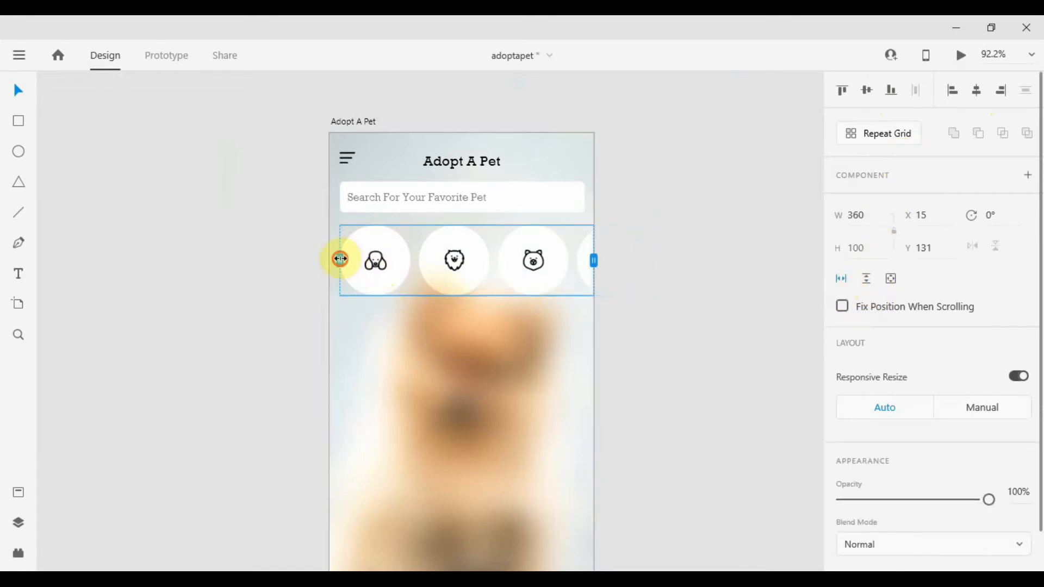
{"action": "left_click_drag", "start_coordinate": [340, 259], "coordinate": [331, 259]}
{"action": "left_click", "coordinate": [641, 276]}
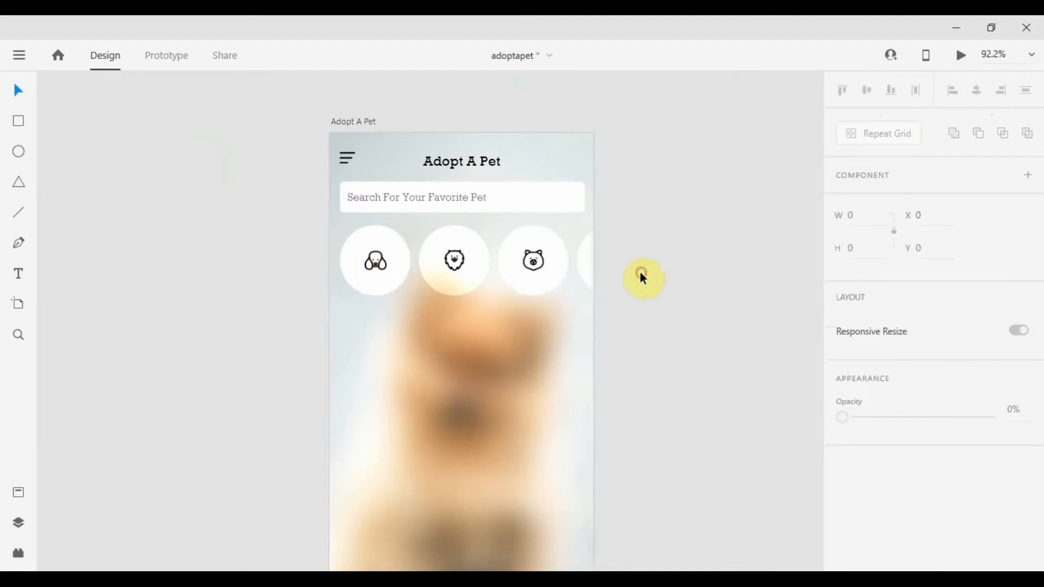
{"action": "scroll", "coordinate": [424, 316], "scroll_direction": "up", "scroll_amount": 2}
{"action": "scroll", "coordinate": [413, 322], "scroll_direction": "down", "scroll_amount": 3}
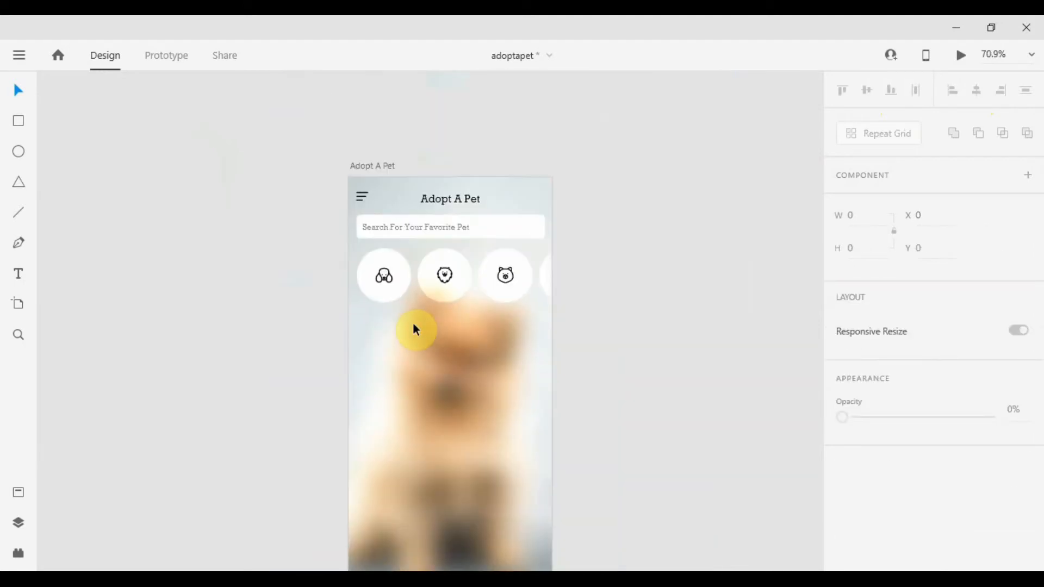
{"action": "scroll", "coordinate": [407, 326], "scroll_direction": "up", "scroll_amount": 3}
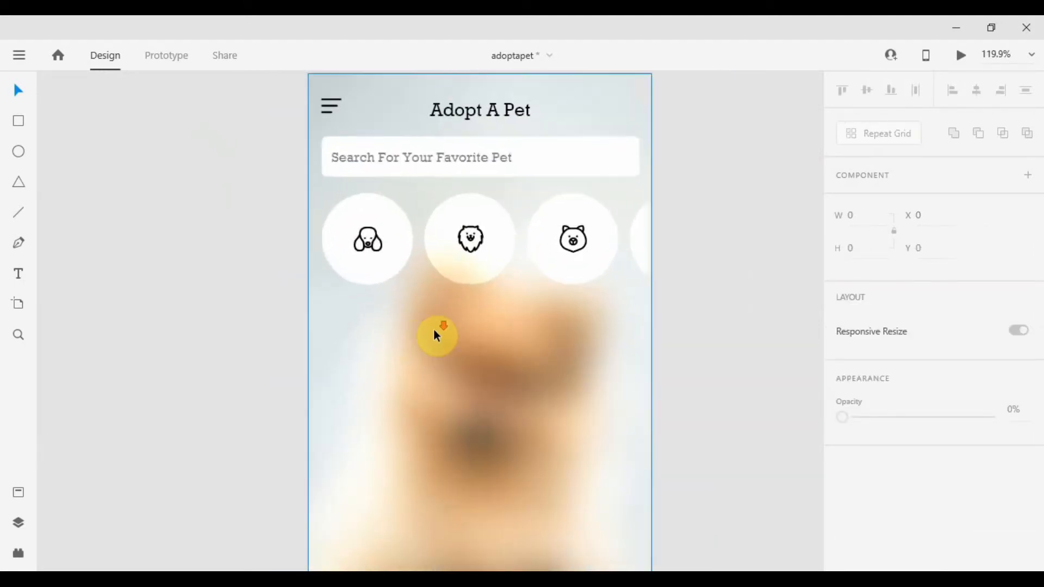
{"action": "scroll", "coordinate": [437, 334], "scroll_direction": "down", "scroll_amount": 2}
{"action": "scroll", "coordinate": [501, 310], "scroll_direction": "up", "scroll_amount": 2}
{"action": "scroll", "coordinate": [500, 309], "scroll_direction": "down", "scroll_amount": 1}
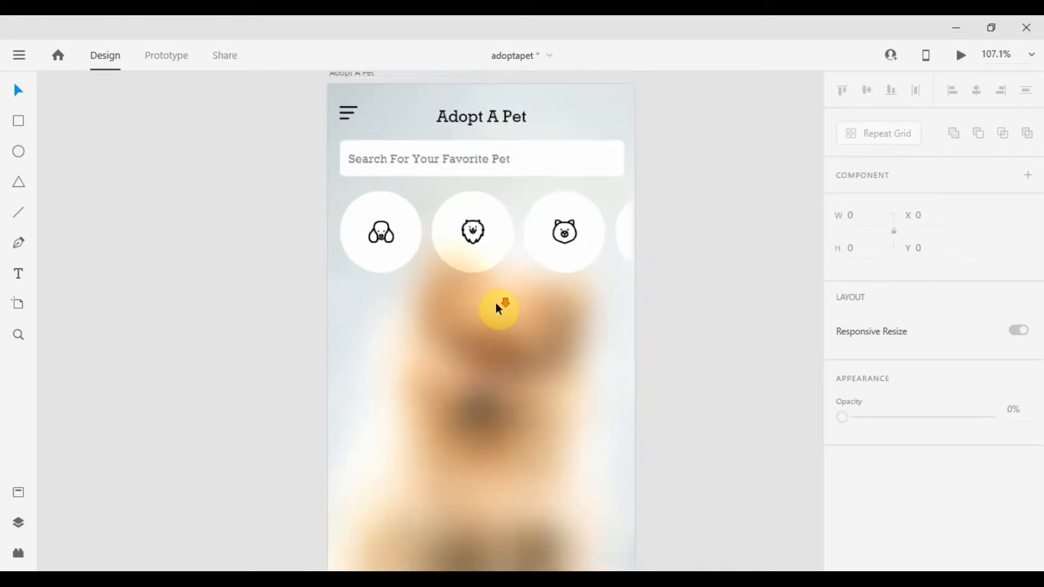
{"action": "scroll", "coordinate": [495, 303], "scroll_direction": "up", "scroll_amount": 1}
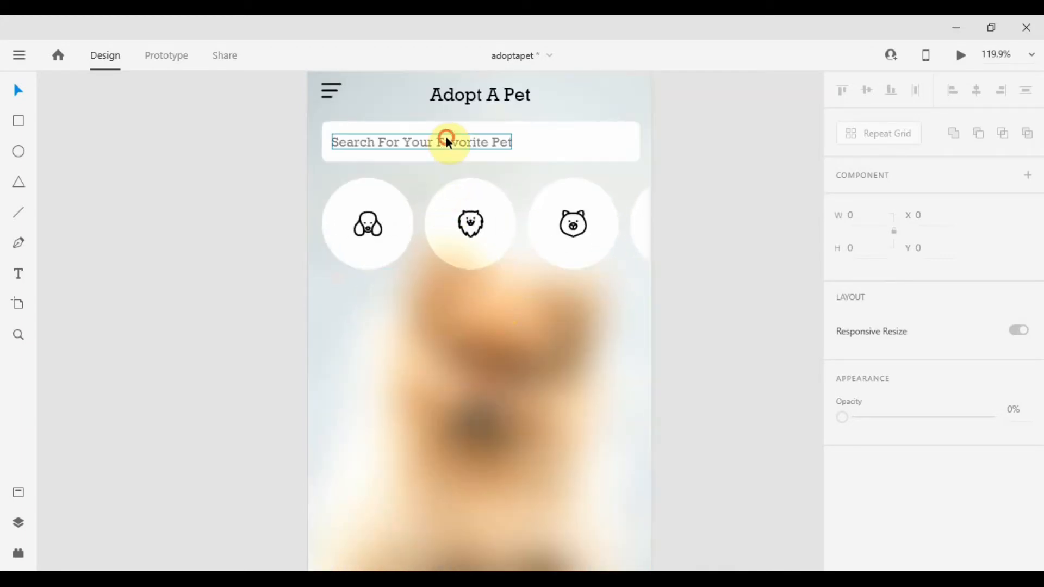
Duplicate the title below the circles and change its text to Near By Place.
{"action": "left_click", "coordinate": [467, 100]}
{"action": "left_click_drag", "start_coordinate": [467, 99], "coordinate": [367, 316]}
{"action": "double_click", "coordinate": [367, 316]}
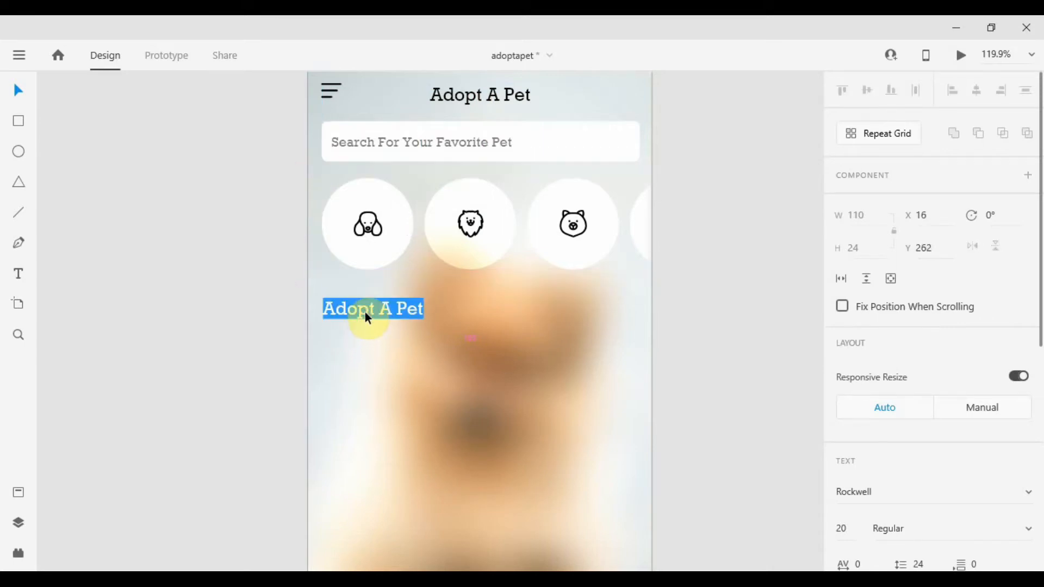
{"action": "type", "text": "Near"}
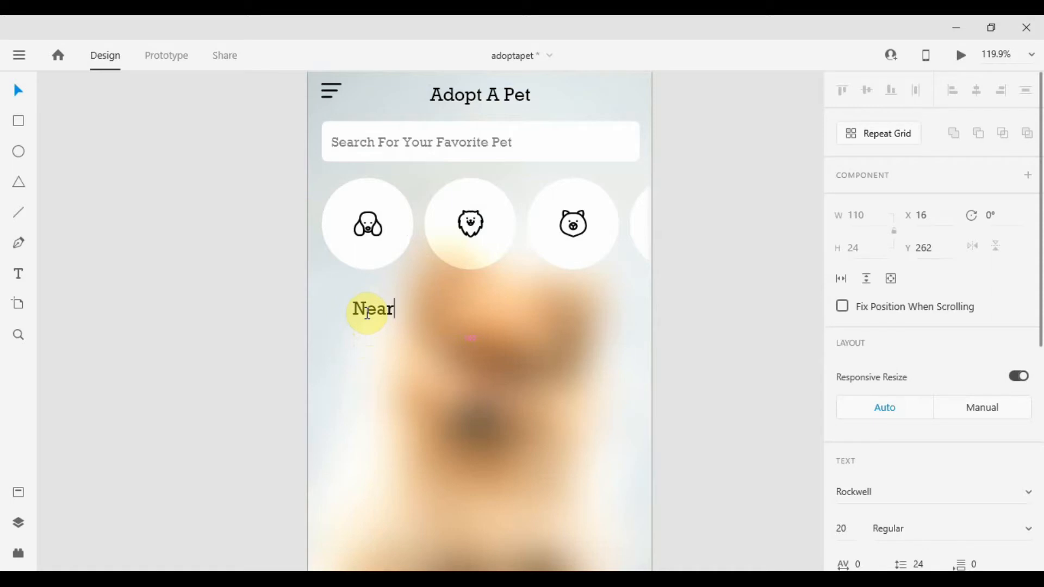
{"action": "type", "text": " By "}
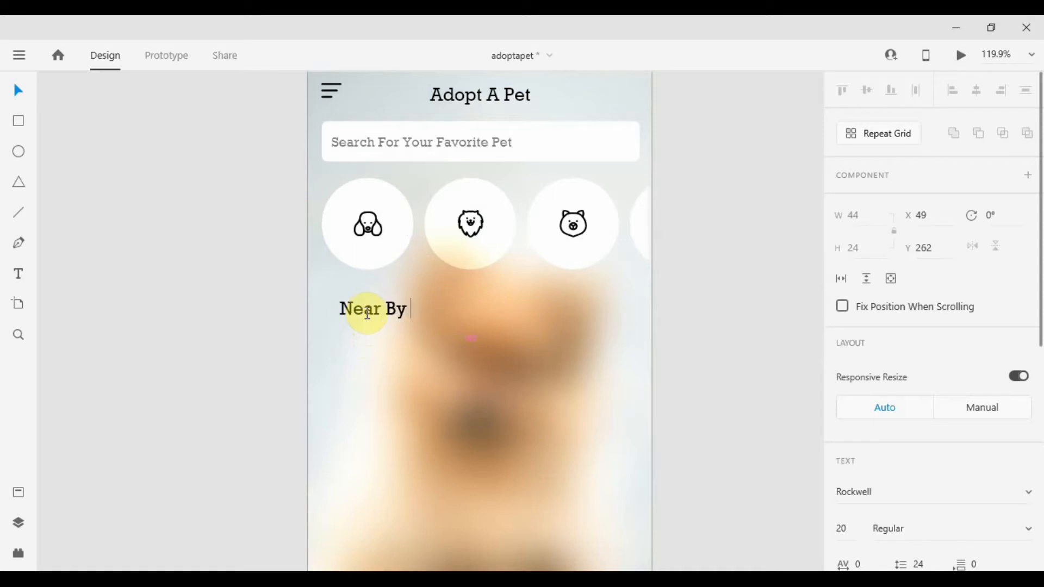
{"action": "type", "text": "Place"}
{"action": "key", "text": "Escape"}
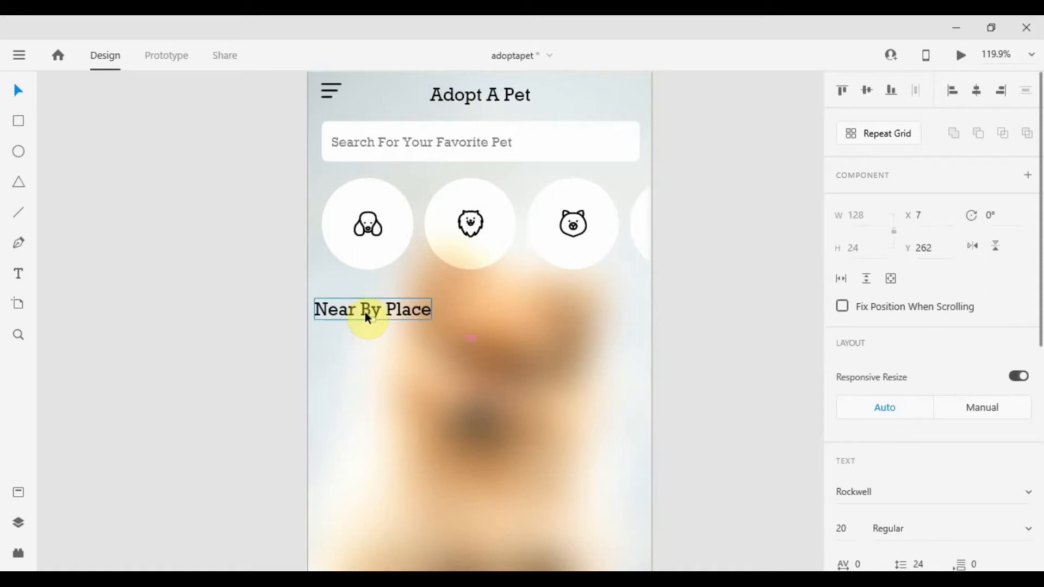
Move the Near By Place heading to line up with the circles' left edge.
{"action": "scroll", "coordinate": [893, 310], "scroll_direction": "down", "scroll_amount": 6}
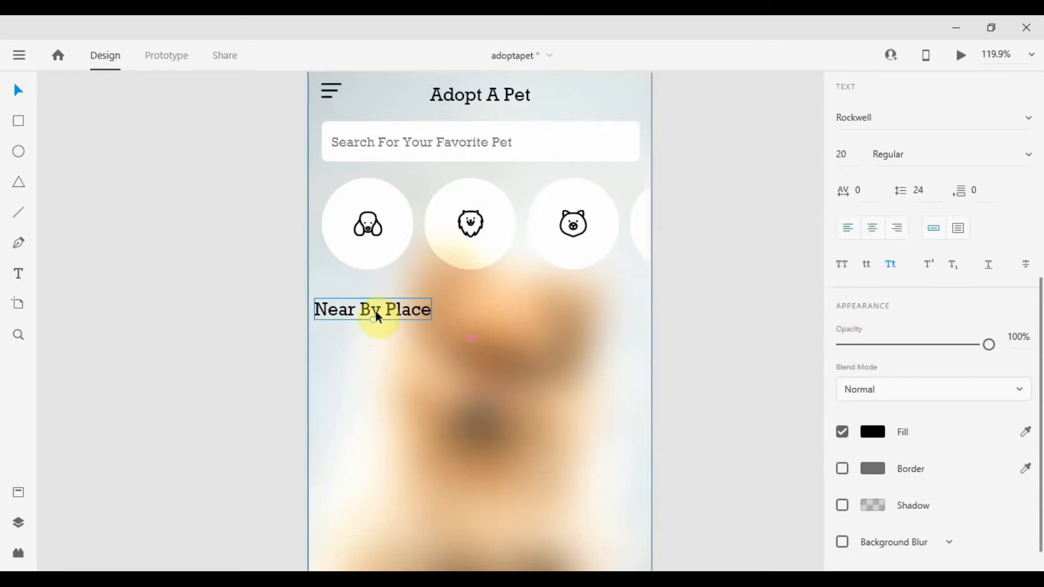
{"action": "left_click_drag", "start_coordinate": [358, 305], "coordinate": [374, 300]}
{"action": "left_click", "coordinate": [273, 324]}
{"action": "scroll", "coordinate": [371, 312], "scroll_direction": "up", "scroll_amount": 3}
{"action": "scroll", "coordinate": [374, 300], "scroll_direction": "down", "scroll_amount": 5}
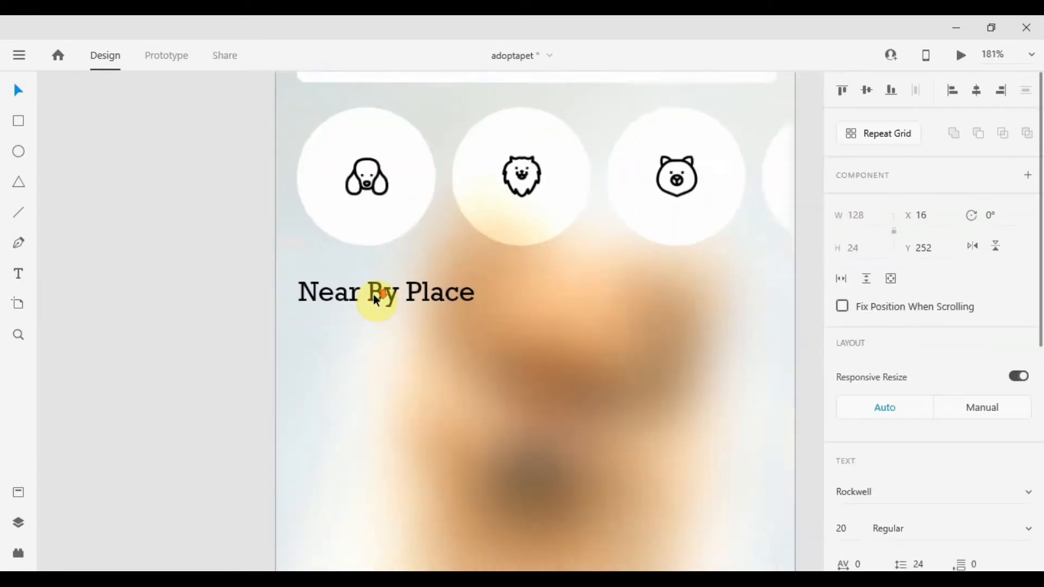
{"action": "left_click", "coordinate": [259, 314]}
{"action": "left_click_drag", "start_coordinate": [535, 390], "coordinate": [477, 328]}
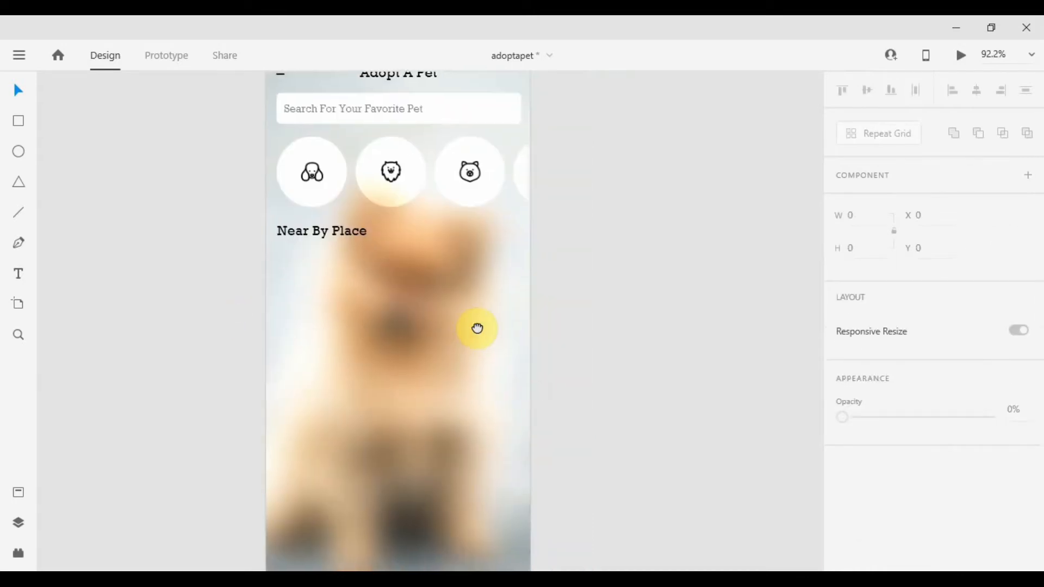
{"action": "scroll", "coordinate": [476, 326], "scroll_direction": "down", "scroll_amount": 2}
{"action": "scroll", "coordinate": [426, 264], "scroll_direction": "up", "scroll_amount": 2}
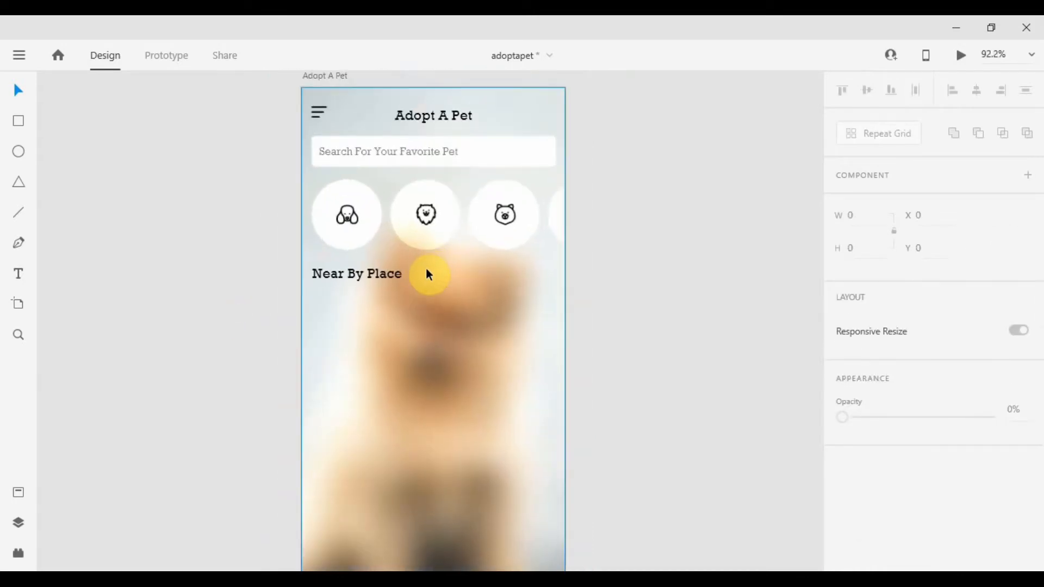
{"action": "left_click", "coordinate": [194, 271]}
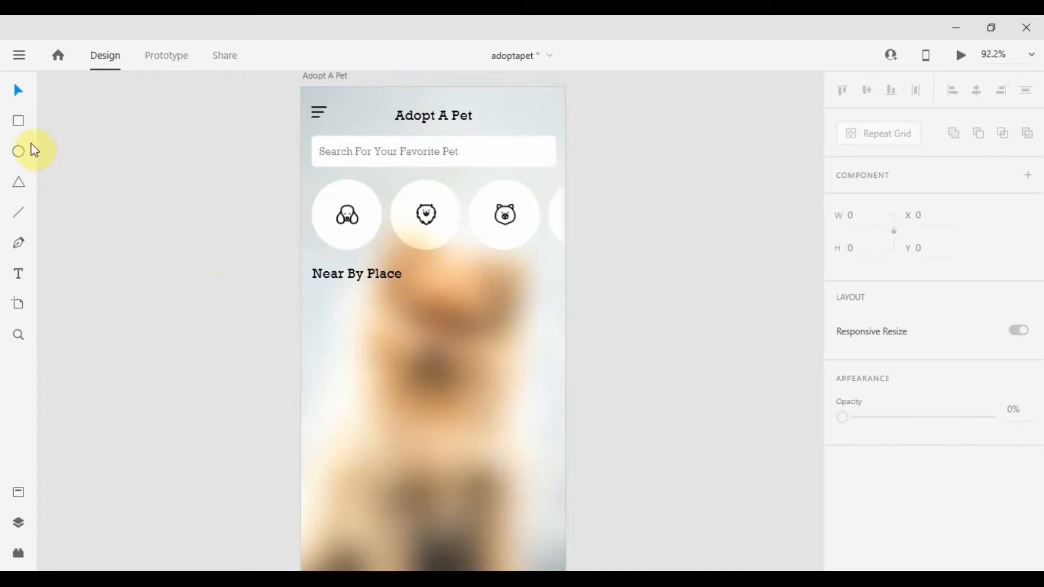
Draw a white rectangle about 253 by 387 below the Near By Place heading.
{"action": "left_click", "coordinate": [17, 124]}
{"action": "mouse_move", "coordinate": [312, 318]}
{"action": "left_mouse_down"}
{"action": "mouse_move", "coordinate": [457, 483]}
{"action": "mouse_move", "coordinate": [490, 556]}
{"action": "left_mouse_up"}
{"action": "scroll", "coordinate": [492, 427], "scroll_direction": "down", "scroll_amount": 1}
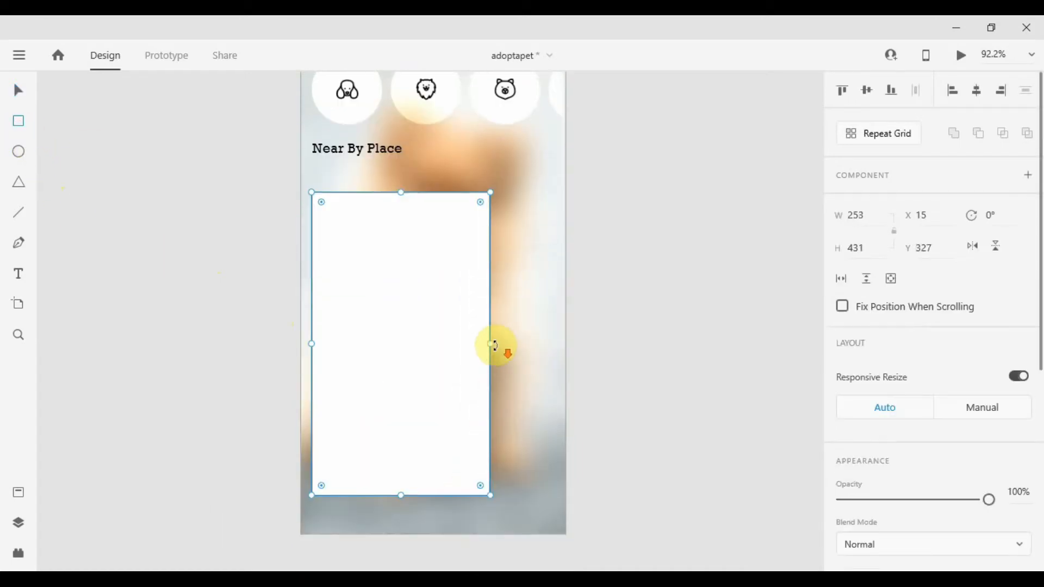
{"action": "left_click_drag", "start_coordinate": [402, 496], "coordinate": [403, 464]}
{"action": "scroll", "coordinate": [856, 359], "scroll_direction": "down", "scroll_amount": 5}
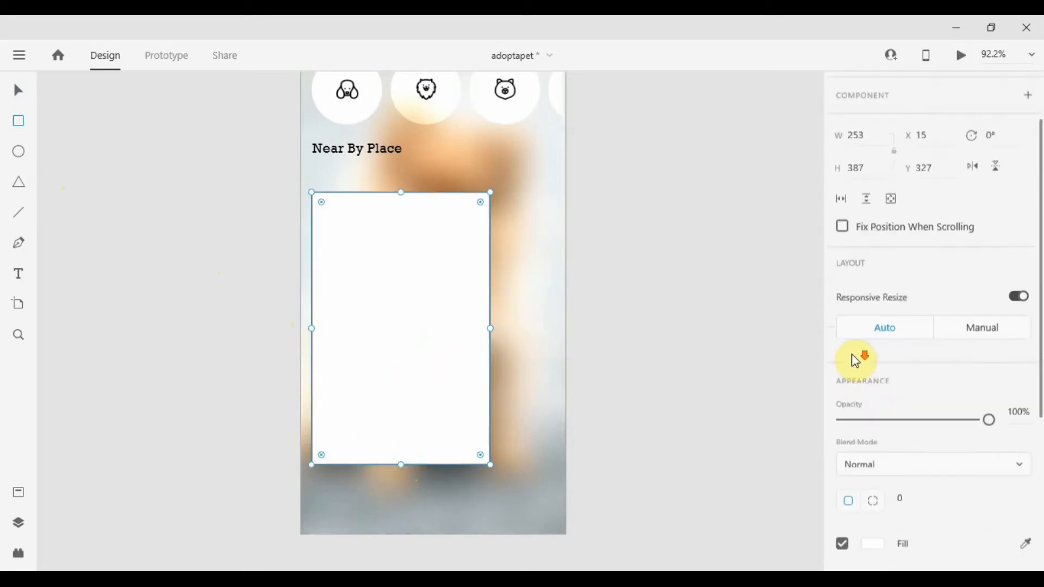
Remove the border from the white card rectangle.
{"action": "left_click", "coordinate": [842, 362]}
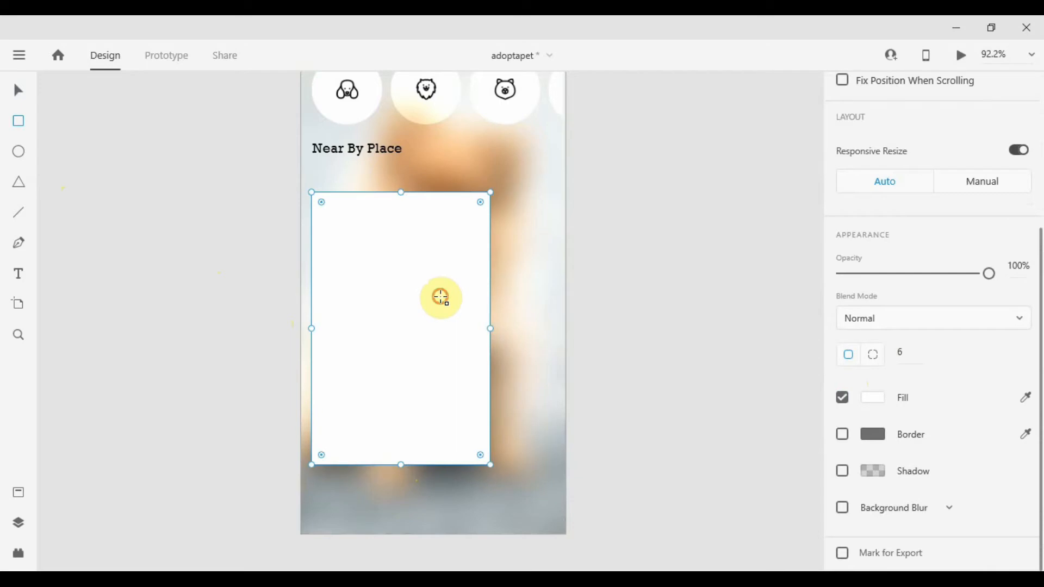
{"action": "key", "text": "v"}
{"action": "left_click", "coordinate": [687, 278]}
{"action": "left_click", "coordinate": [351, 321]}
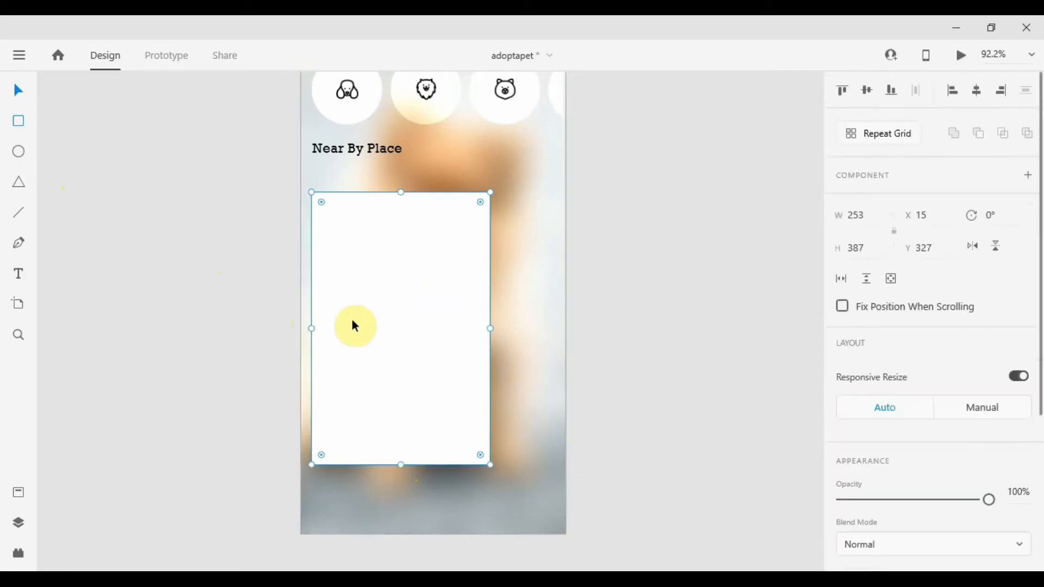
{"action": "left_click", "coordinate": [732, 243]}
Drop the dog photo into the card rectangle so it fills the shape.
{"action": "left_click", "coordinate": [408, 300]}
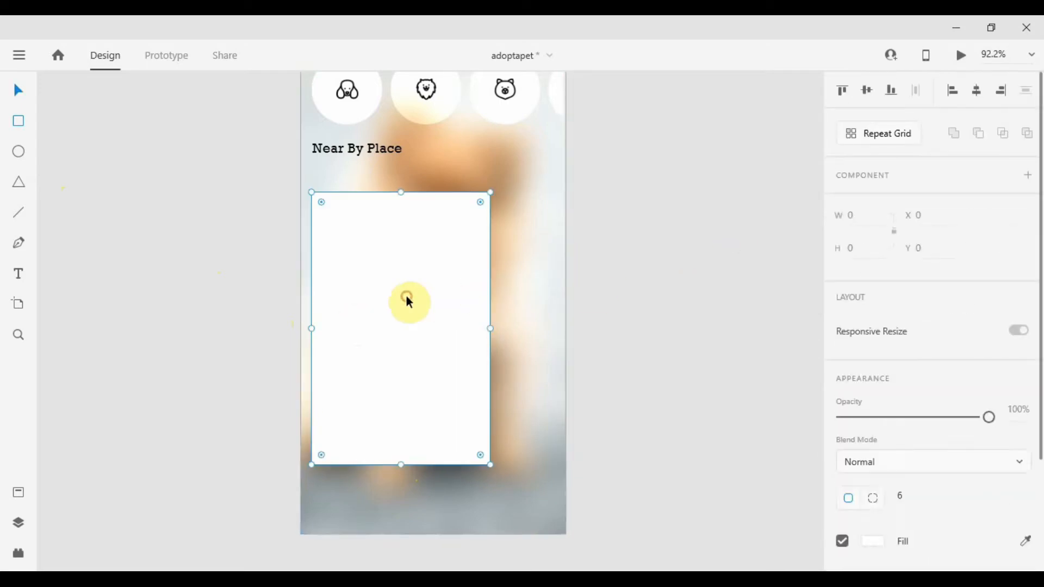
{"action": "left_click", "coordinate": [218, 363]}
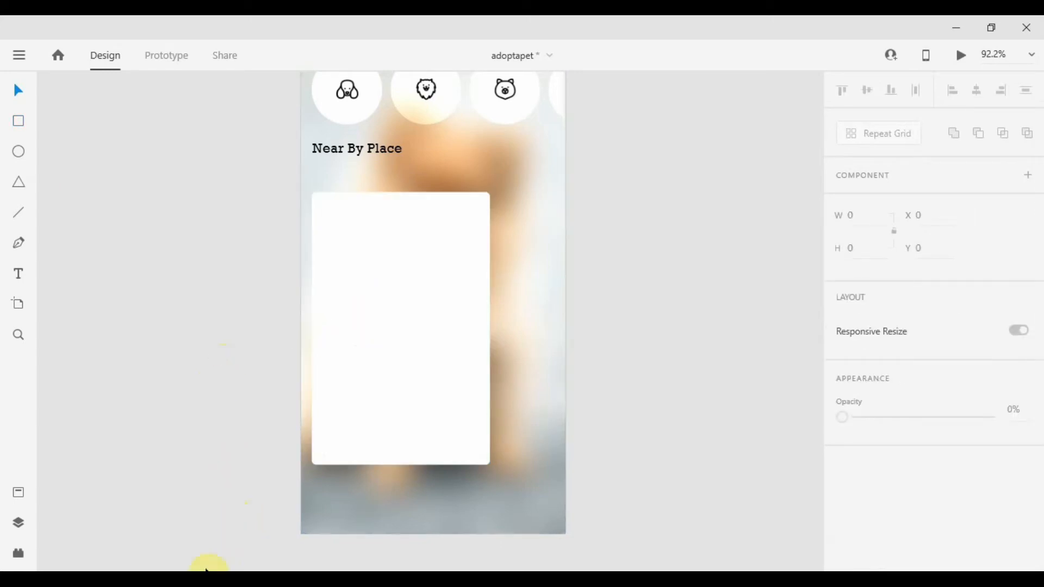
{"action": "left_click_drag", "start_coordinate": [208, 568], "coordinate": [402, 355]}
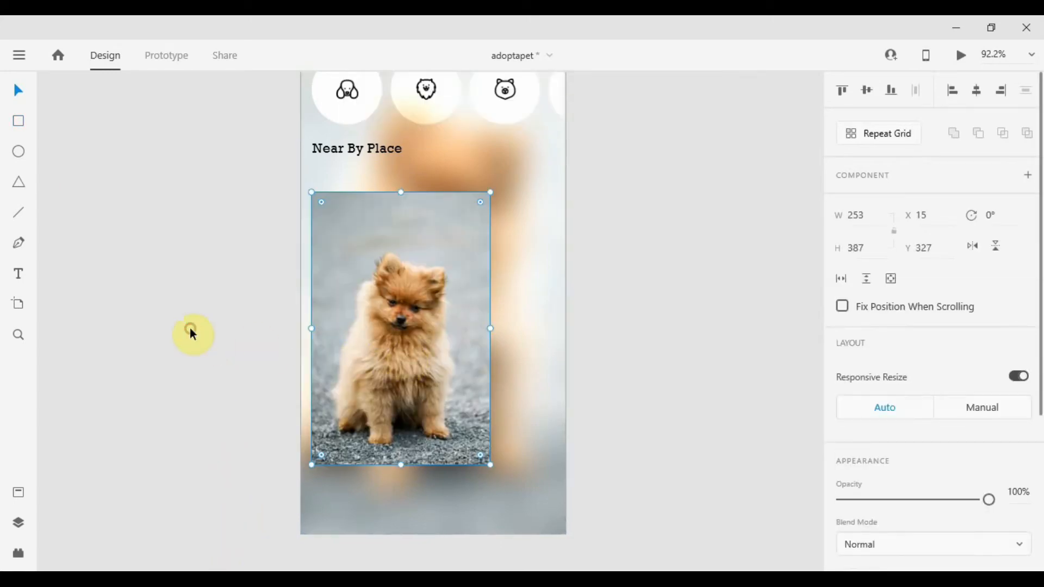
Draw a white rectangle about 253 by 80 across the bottom of the dog photo card.
{"action": "left_click", "coordinate": [748, 364]}
{"action": "scroll", "coordinate": [364, 325], "scroll_direction": "up", "scroll_amount": 3}
{"action": "scroll", "coordinate": [364, 326], "scroll_direction": "down", "scroll_amount": 2}
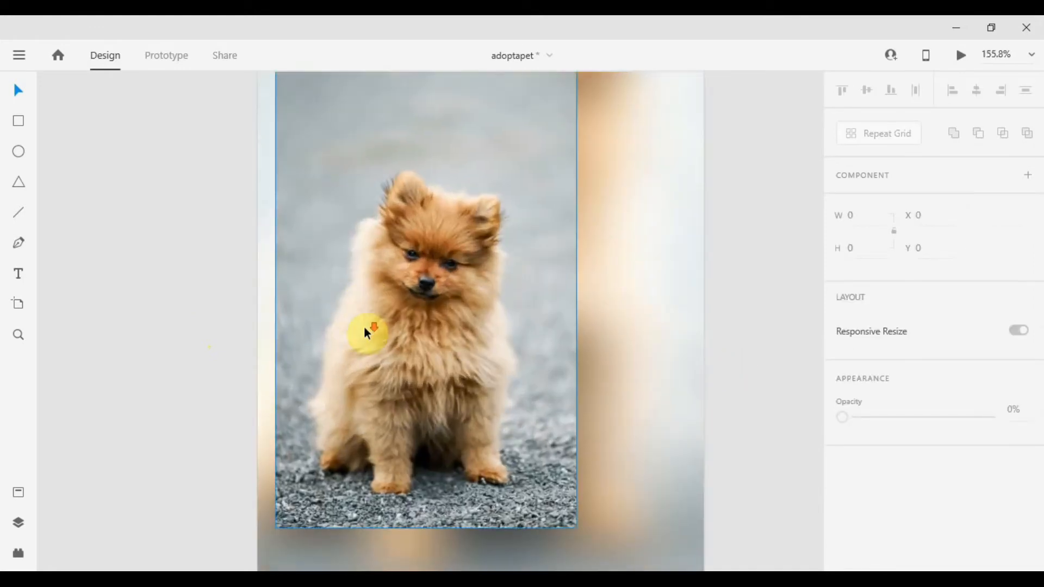
{"action": "left_click", "coordinate": [113, 444]}
{"action": "left_click", "coordinate": [19, 120]}
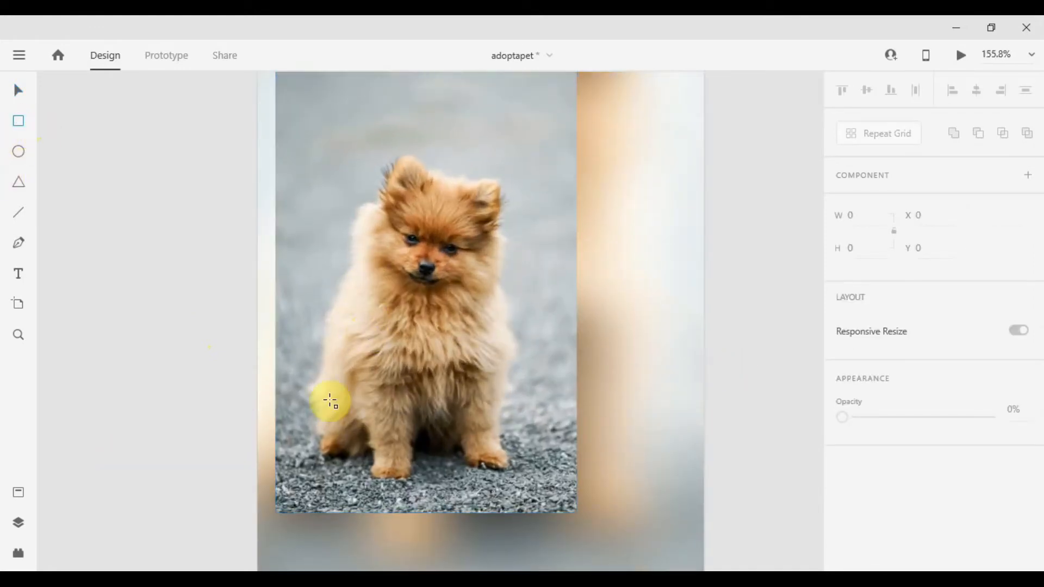
{"action": "left_click_drag", "start_coordinate": [290, 414], "coordinate": [576, 509]}
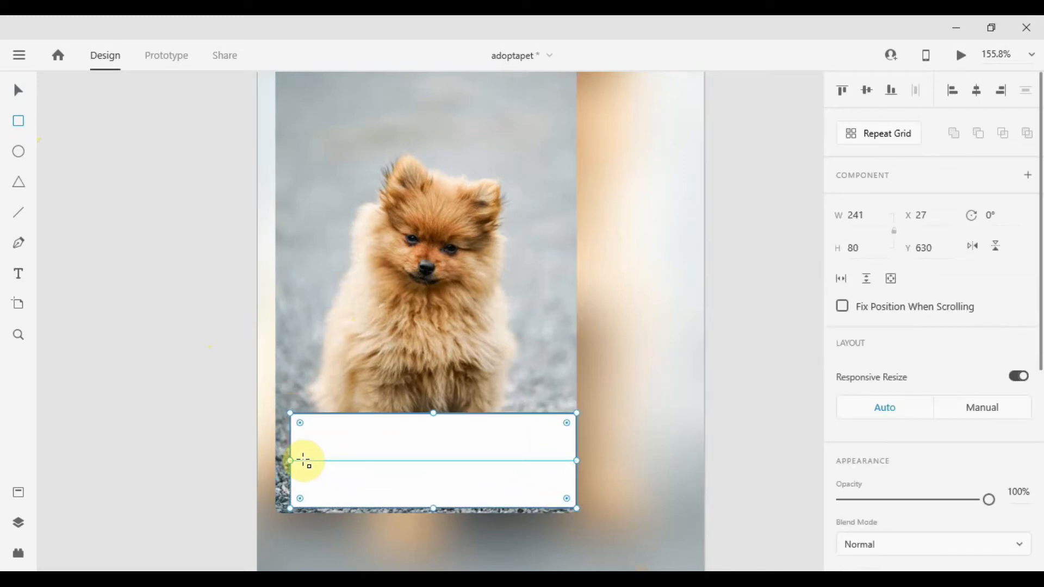
{"action": "left_click_drag", "start_coordinate": [289, 460], "coordinate": [277, 463]}
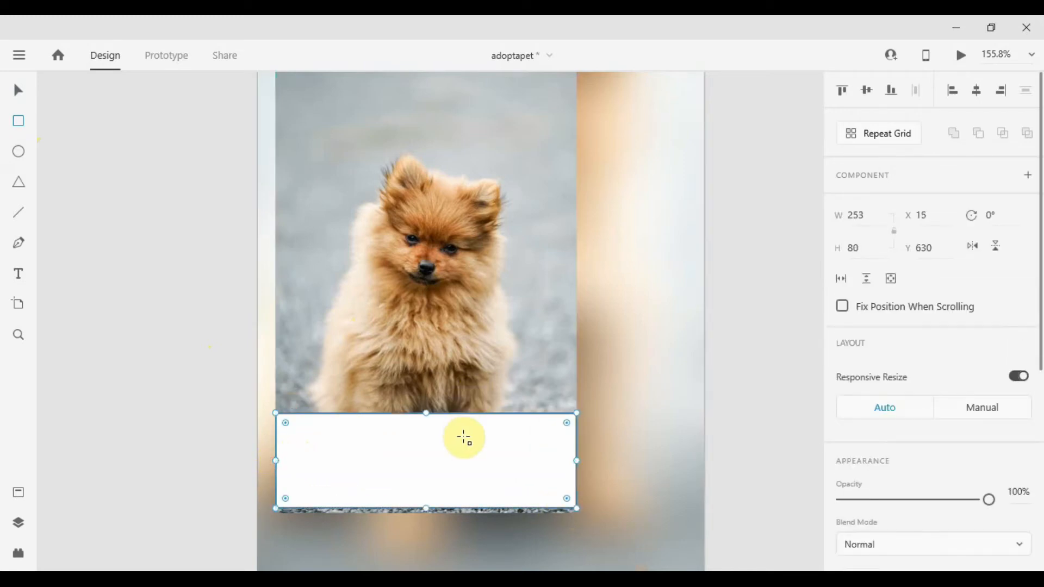
{"action": "left_click_drag", "start_coordinate": [442, 460], "coordinate": [436, 463]}
Round the bottom band's lower corners to 9 and remove its border.
{"action": "scroll", "coordinate": [968, 351], "scroll_direction": "down", "scroll_amount": 5}
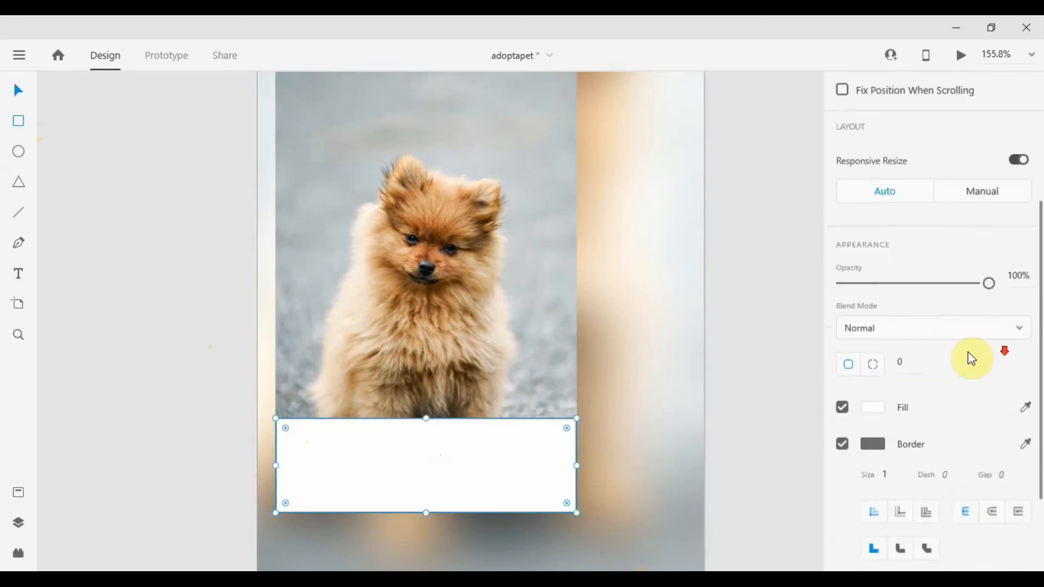
{"action": "key", "text": "Tab"}
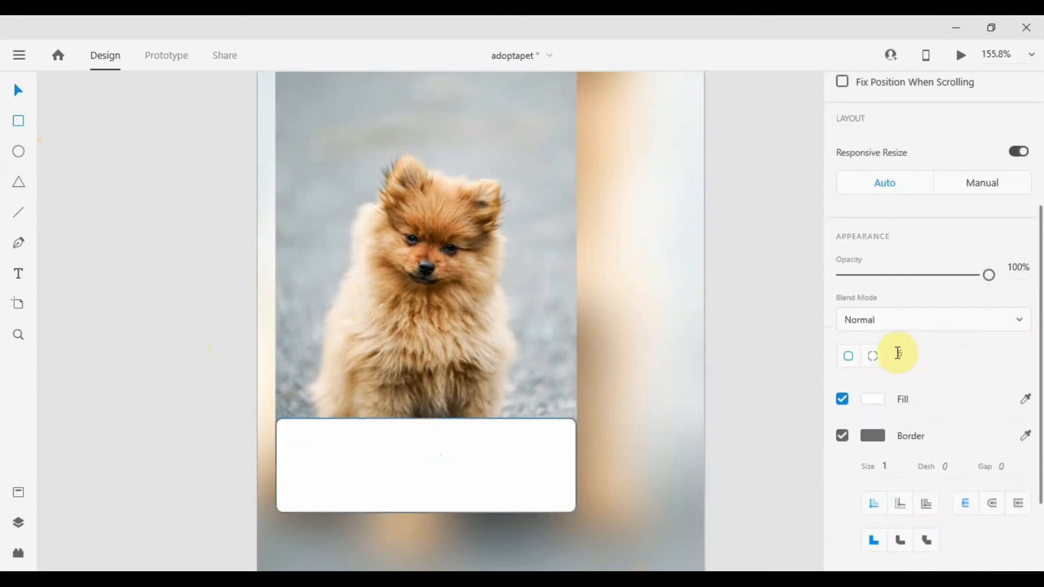
{"action": "left_click", "coordinate": [209, 388]}
{"action": "left_click", "coordinate": [307, 442]}
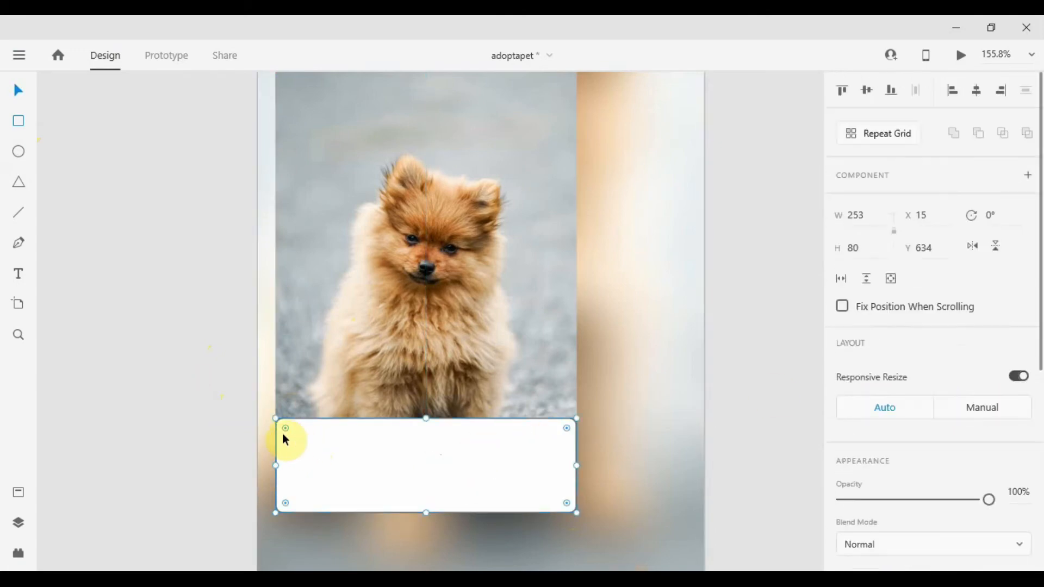
{"action": "left_click_drag", "start_coordinate": [284, 429], "coordinate": [238, 398]}
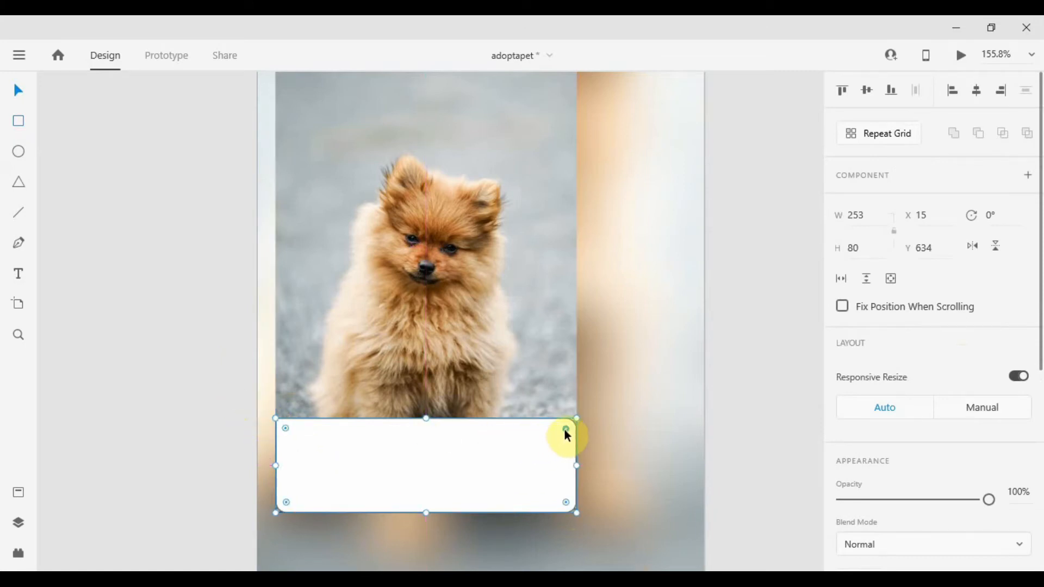
{"action": "left_click_drag", "start_coordinate": [567, 428], "coordinate": [678, 347]}
{"action": "left_click", "coordinate": [757, 346]}
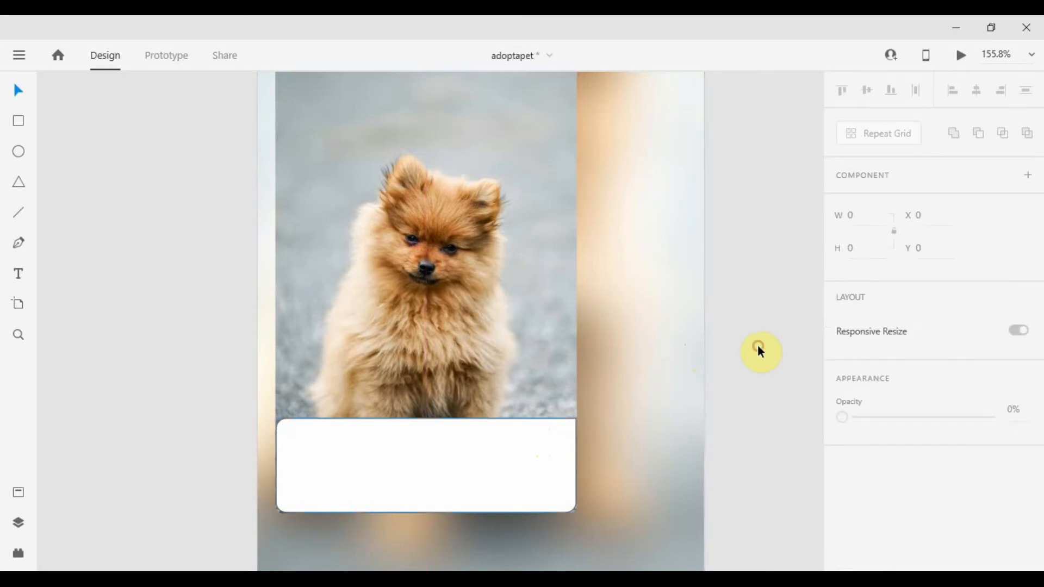
{"action": "left_click", "coordinate": [428, 486]}
{"action": "key", "text": "alt"}
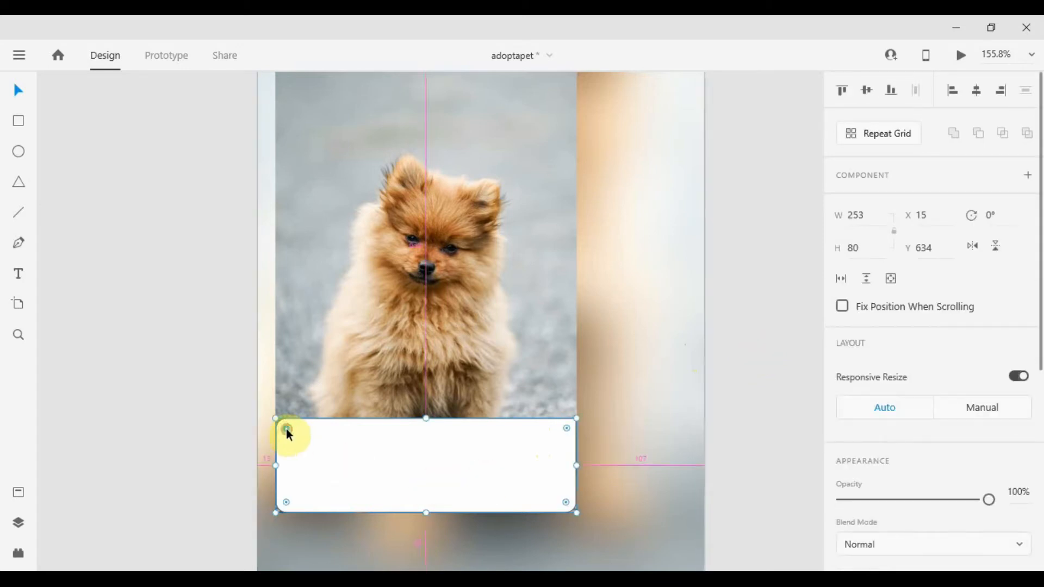
{"action": "scroll", "coordinate": [908, 426], "scroll_direction": "down", "scroll_amount": 5}
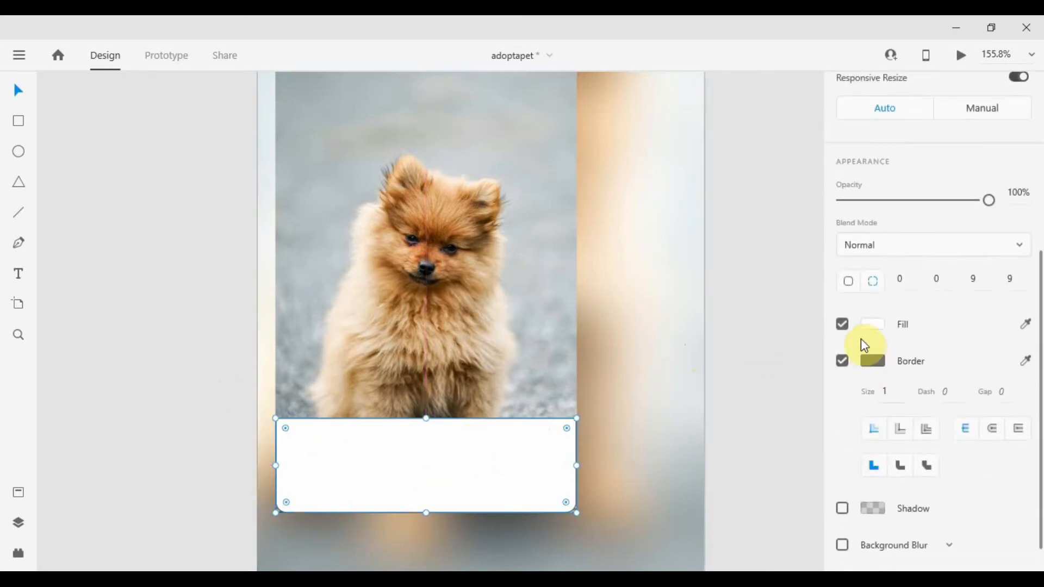
{"action": "left_click", "coordinate": [843, 361]}
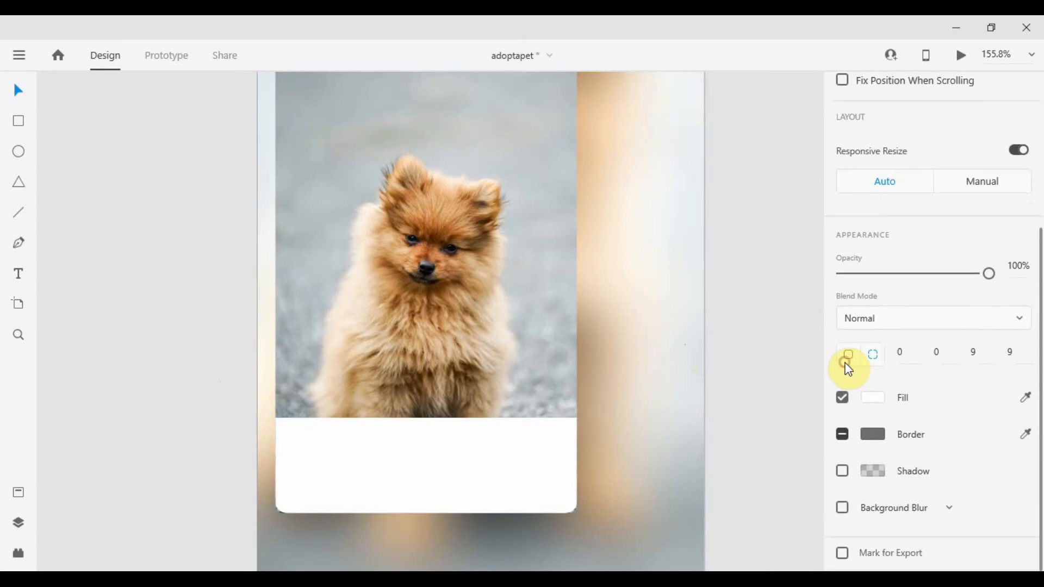
Set the bottom band's lower corner radii to 6.
{"action": "left_click", "coordinate": [546, 450]}
{"action": "scroll", "coordinate": [955, 348], "scroll_direction": "down", "scroll_amount": 4}
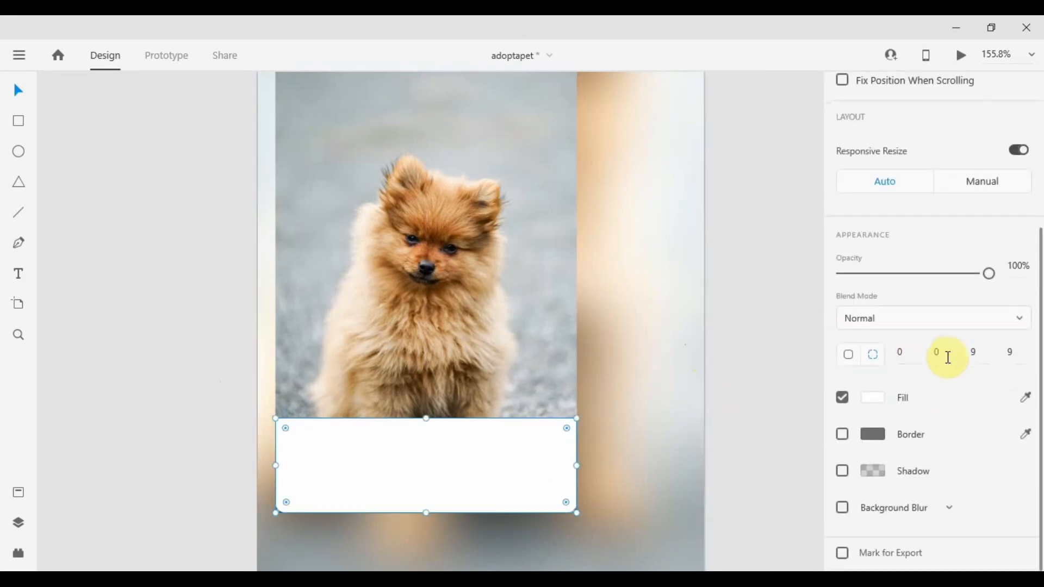
{"action": "scroll", "coordinate": [466, 527], "scroll_direction": "up", "scroll_amount": 2}
{"action": "scroll", "coordinate": [467, 527], "scroll_direction": "up", "scroll_amount": 3}
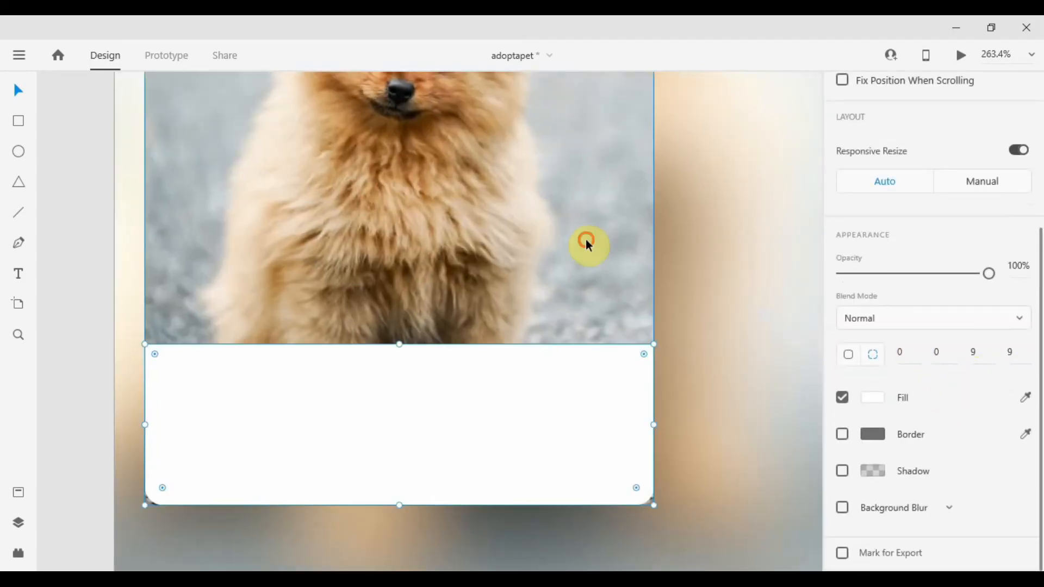
{"action": "left_click", "coordinate": [586, 239]}
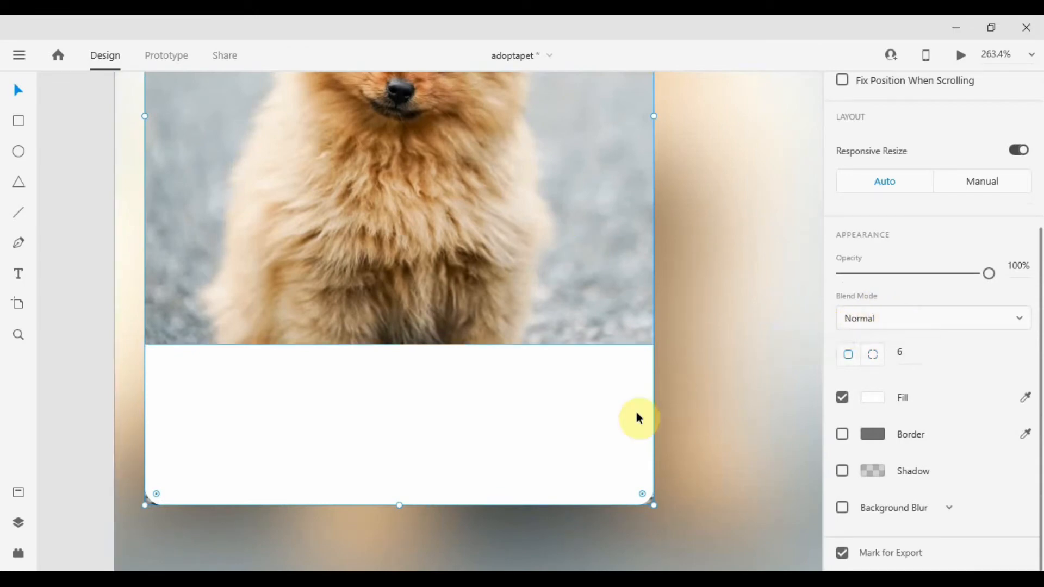
{"action": "left_click", "coordinate": [614, 422]}
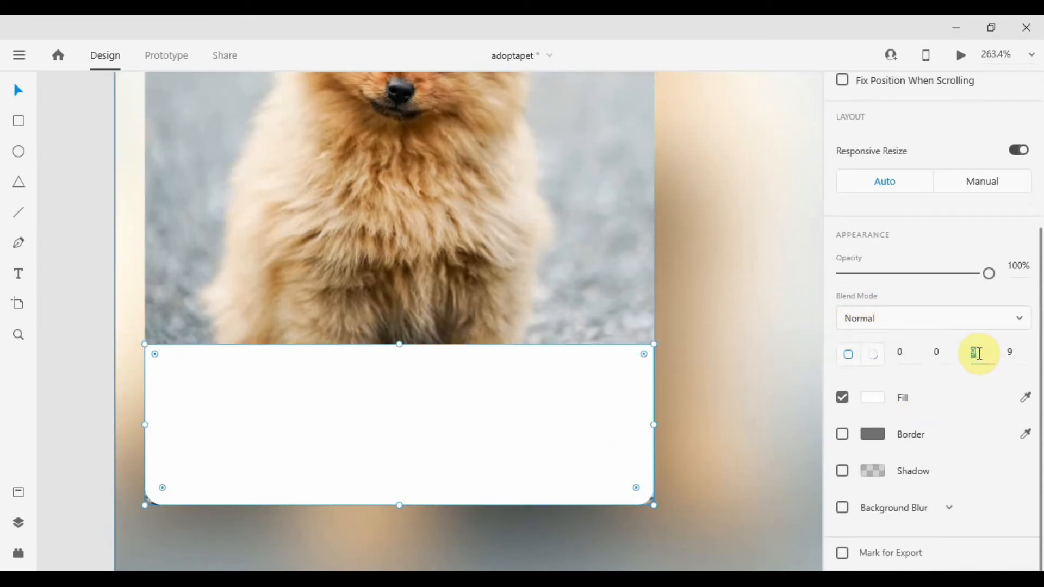
{"action": "type", "text": "6"}
{"action": "key", "text": "Tab"}
{"action": "type", "text": "6"}
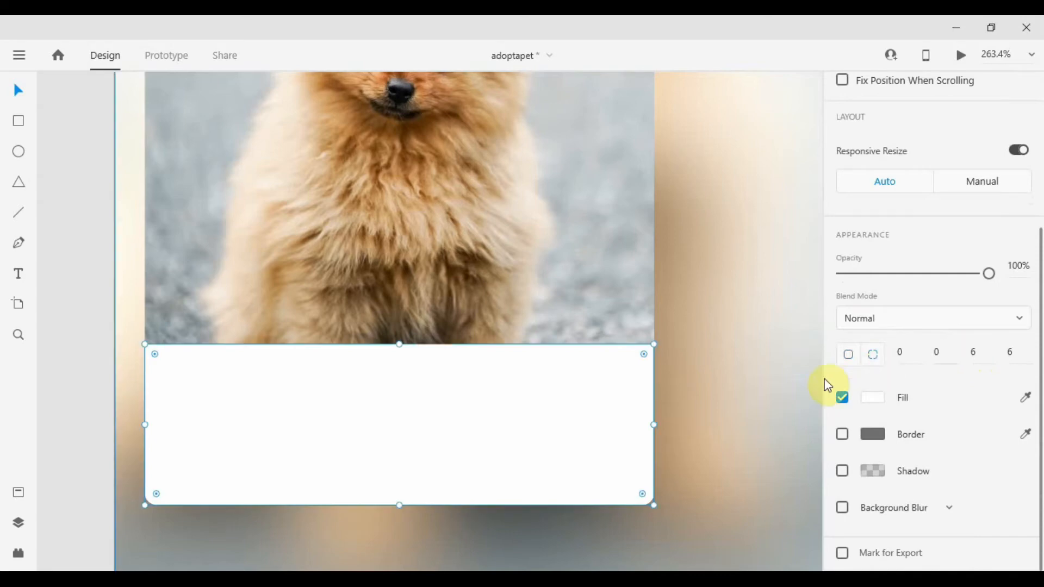
Apply a background blur to the bottom band with amount 5 and brightness 30.
{"action": "left_click", "coordinate": [765, 408]}
{"action": "left_click", "coordinate": [500, 438]}
{"action": "left_click", "coordinate": [842, 507]}
{"action": "scroll", "coordinate": [944, 500], "scroll_direction": "down", "scroll_amount": 2}
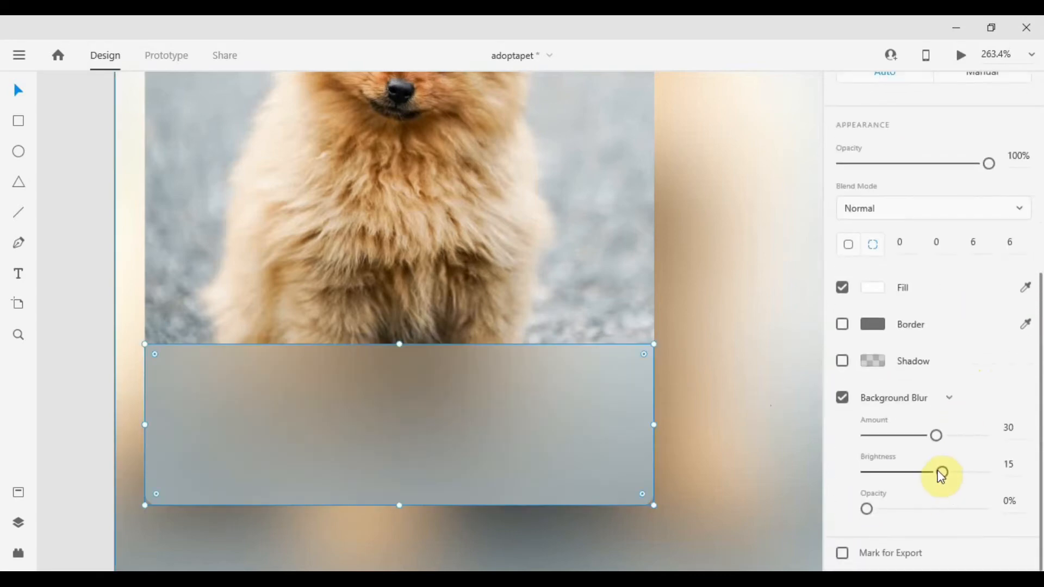
{"action": "left_click_drag", "start_coordinate": [928, 435], "coordinate": [881, 434]}
{"action": "left_click", "coordinate": [1022, 428]}
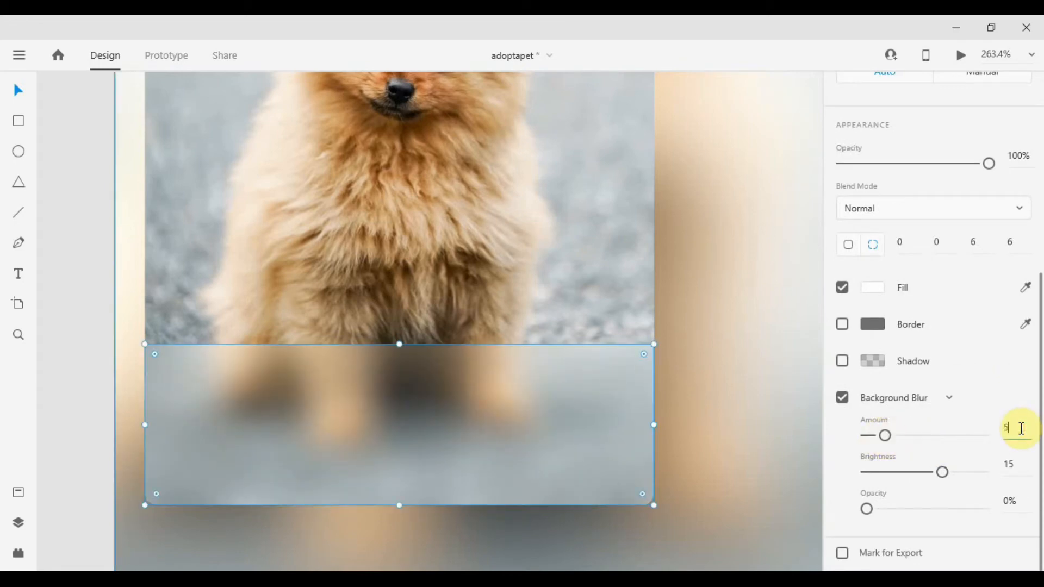
{"action": "type", "text": "5"}
{"action": "key", "text": "Tab"}
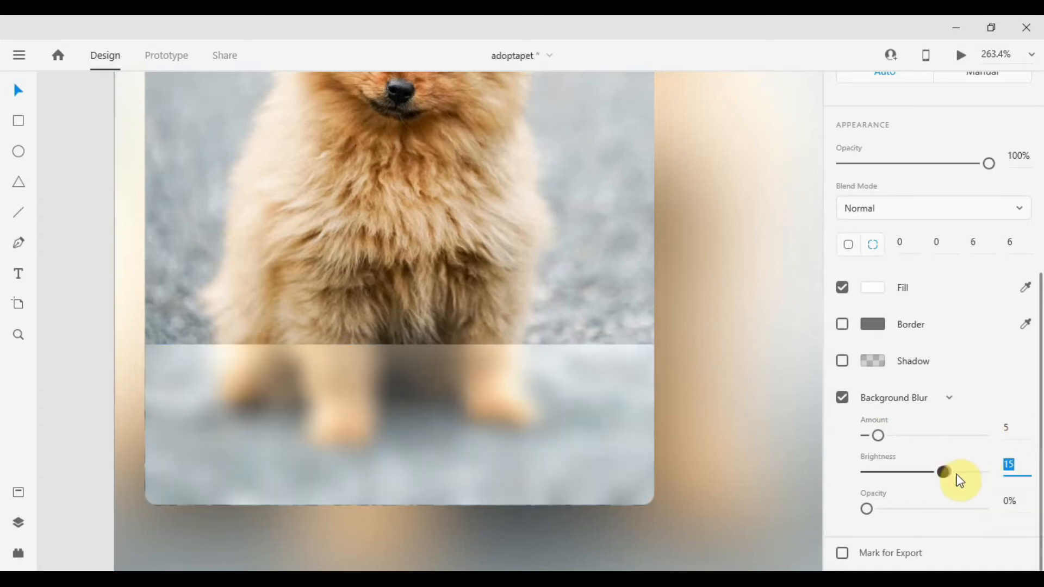
{"action": "left_click", "coordinate": [956, 473]}
{"action": "left_click", "coordinate": [1013, 467]}
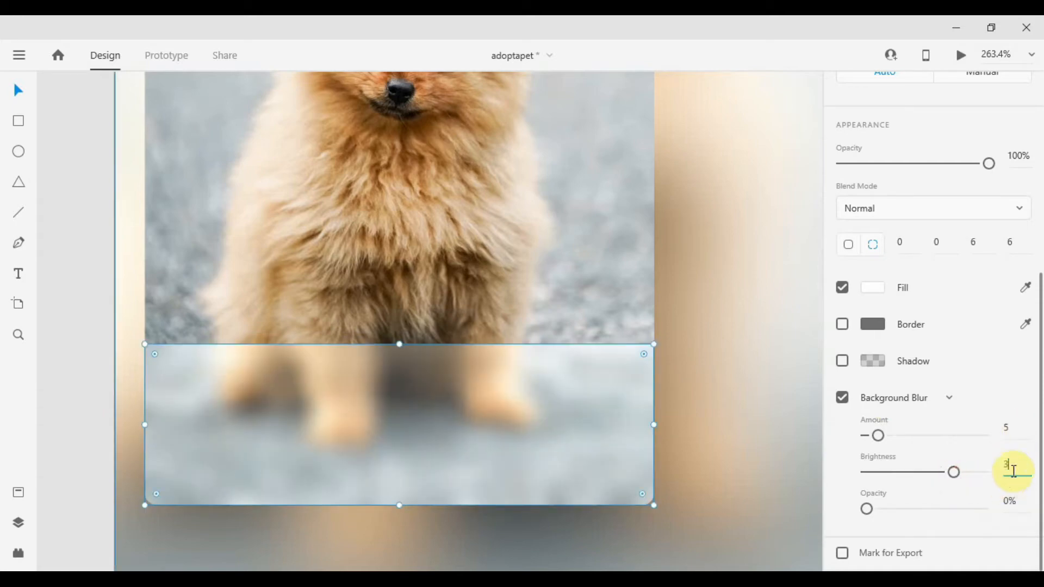
{"action": "type", "text": "30"}
{"action": "key", "text": "Return"}
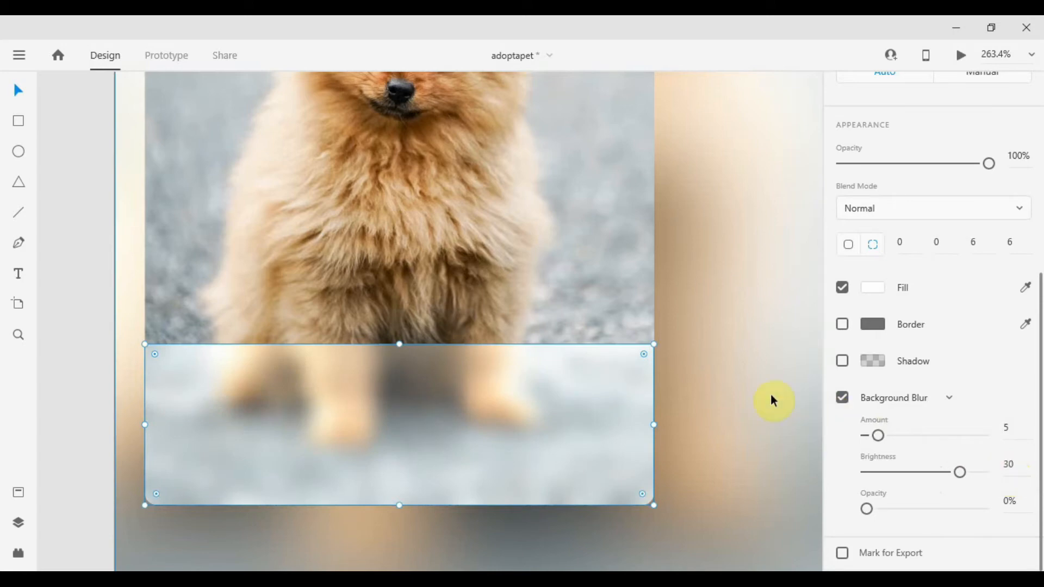
Raise the bottom band's background blur brightness to 35.
{"action": "left_click", "coordinate": [764, 401]}
{"action": "scroll", "coordinate": [674, 394], "scroll_direction": "down", "scroll_amount": 1}
{"action": "scroll", "coordinate": [674, 393], "scroll_direction": "down", "scroll_amount": 4}
{"action": "scroll", "coordinate": [638, 423], "scroll_direction": "up", "scroll_amount": 3}
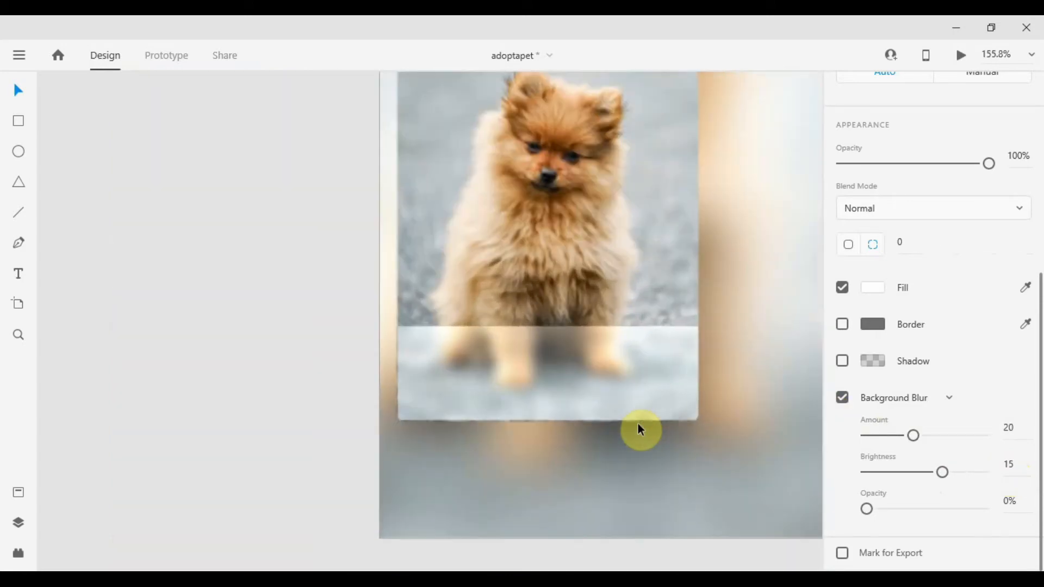
{"action": "left_click", "coordinate": [657, 378]}
{"action": "left_click", "coordinate": [1010, 465]}
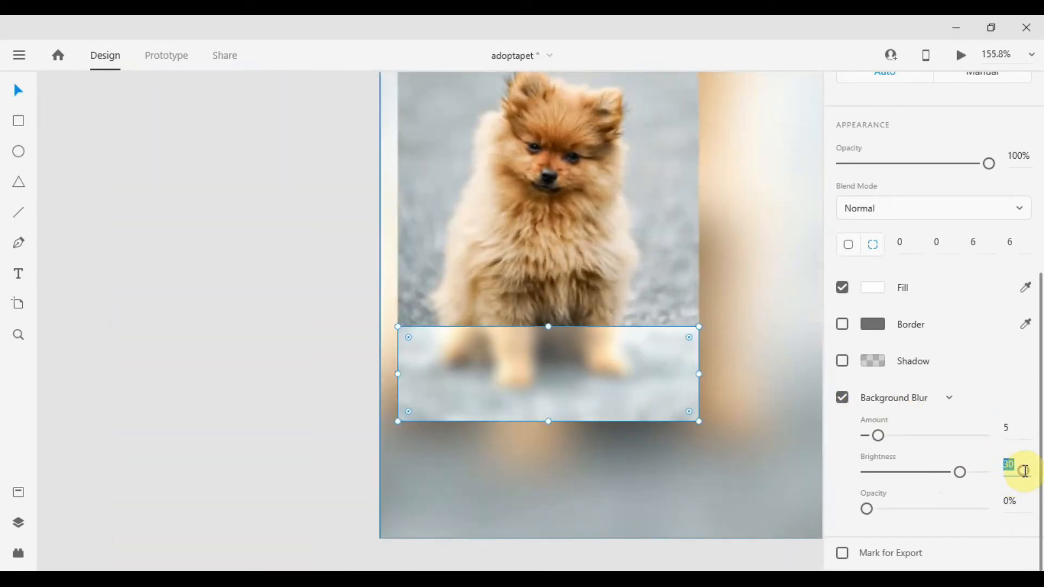
{"action": "left_click_drag", "start_coordinate": [959, 472], "coordinate": [966, 480]}
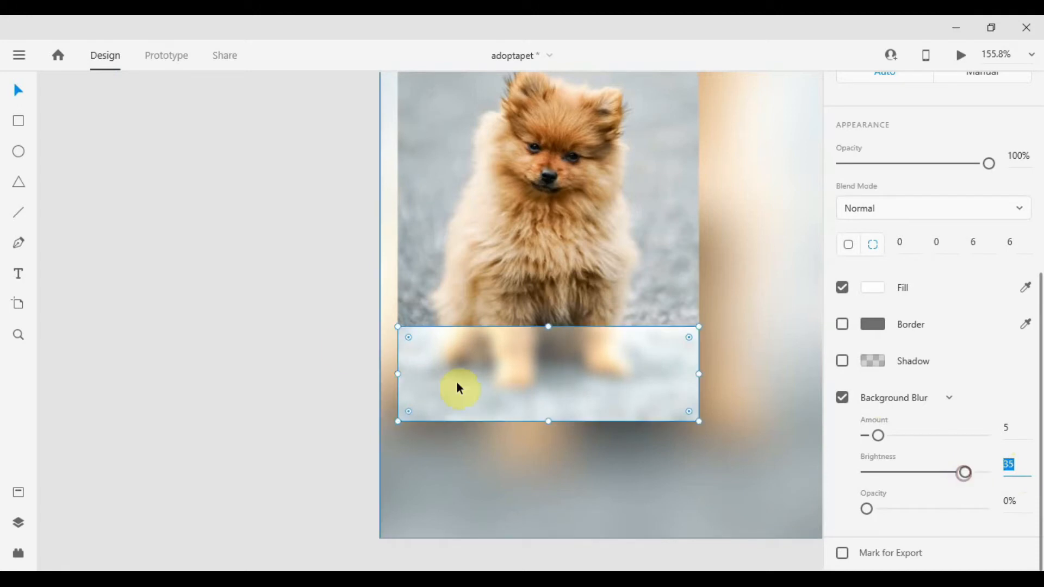
Draw a small polygon about 24 by 21 near the photo card's upper right corner.
{"action": "left_click", "coordinate": [270, 319]}
{"action": "scroll", "coordinate": [690, 250], "scroll_direction": "down", "scroll_amount": 4}
{"action": "left_click_drag", "start_coordinate": [606, 309], "coordinate": [499, 382]}
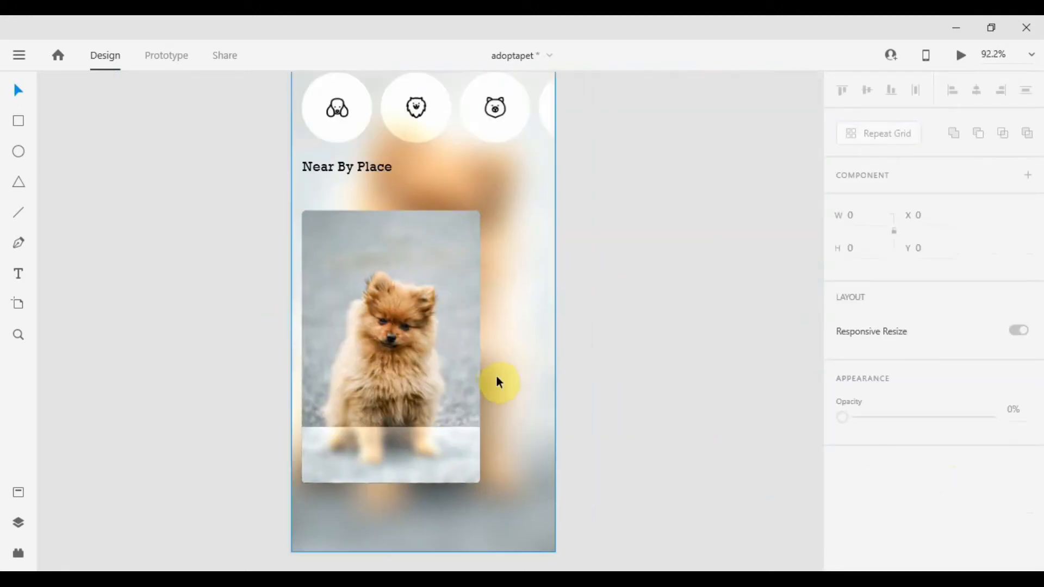
{"action": "left_click", "coordinate": [416, 256]}
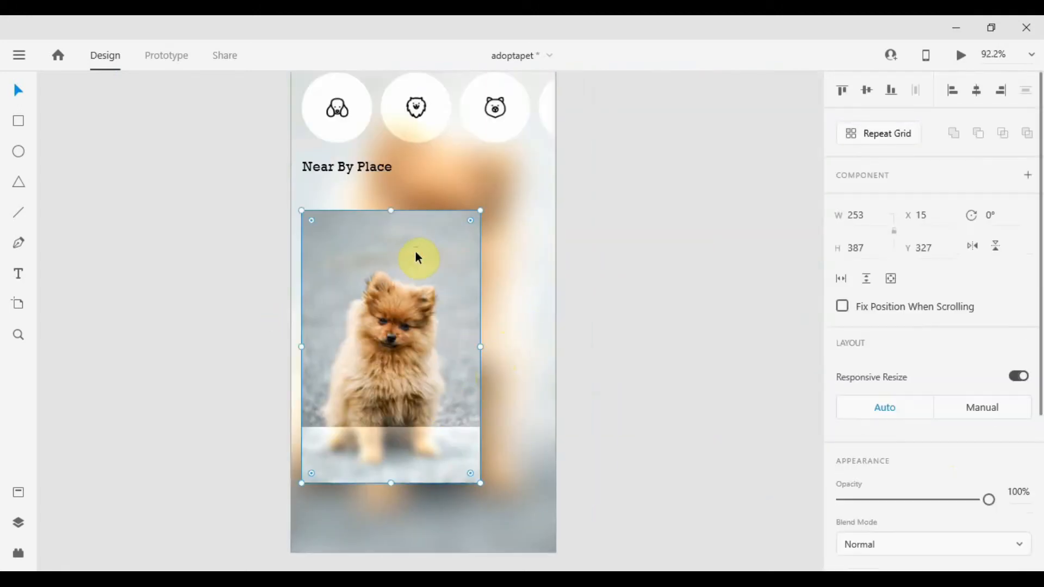
{"action": "left_click", "coordinate": [20, 183]}
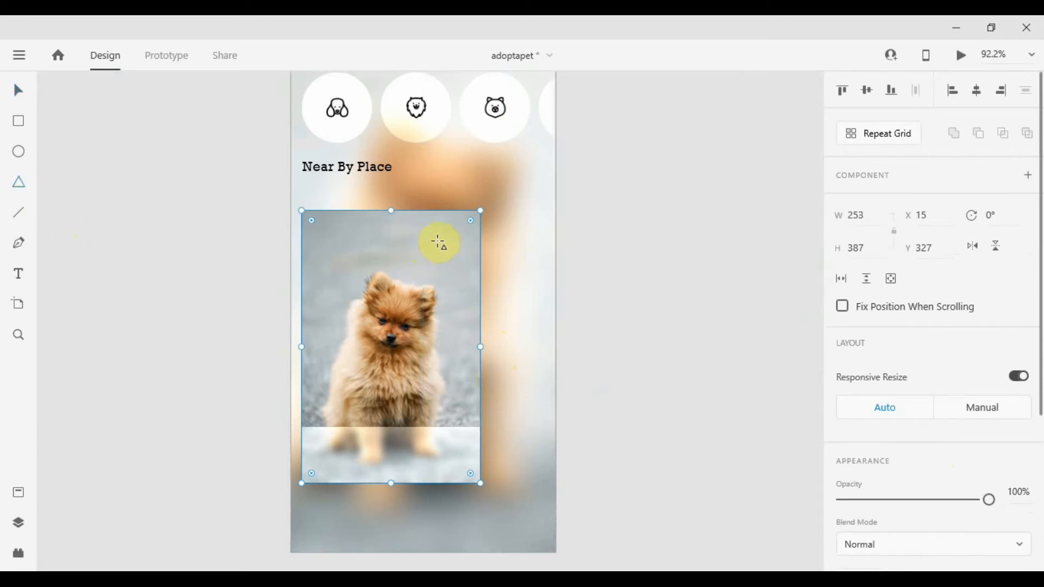
{"action": "left_click_drag", "start_coordinate": [436, 243], "coordinate": [448, 252]}
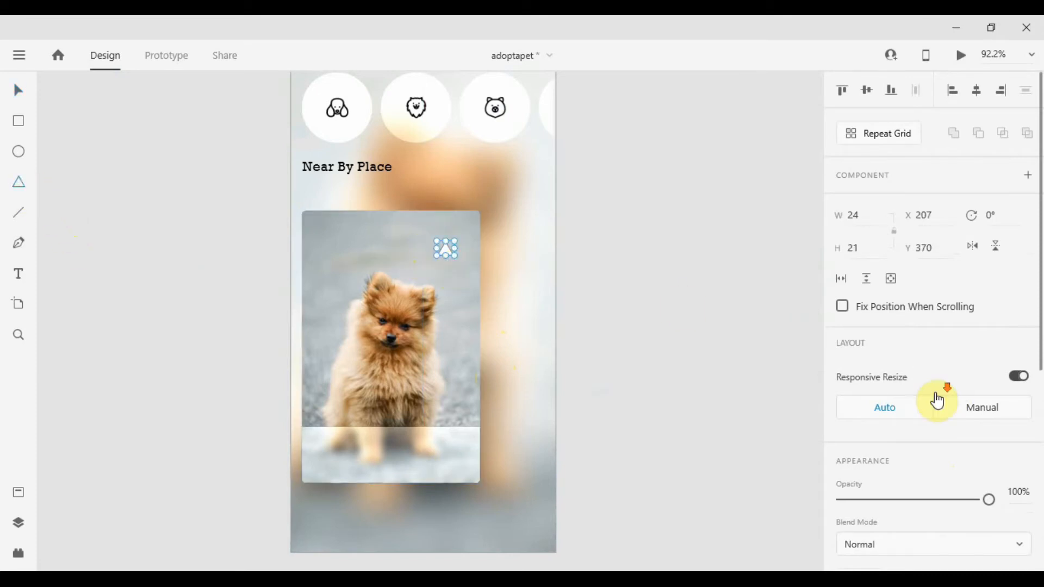
Set the polygon's number of sides to 3.
{"action": "scroll", "coordinate": [914, 399], "scroll_direction": "down", "scroll_amount": 3}
{"action": "left_click", "coordinate": [873, 434]}
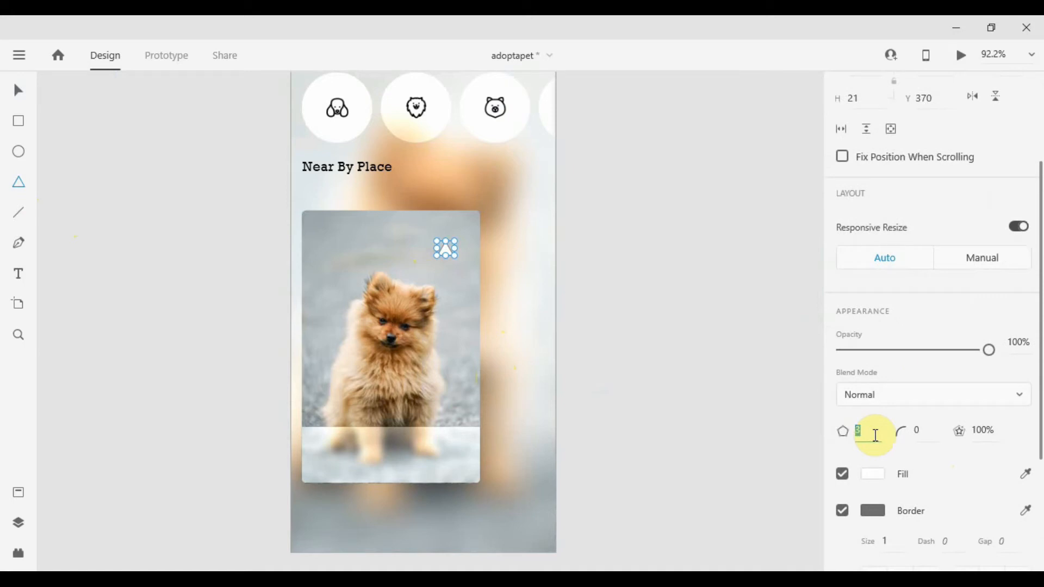
{"action": "type", "text": "<3"}
{"action": "key", "text": "Return"}
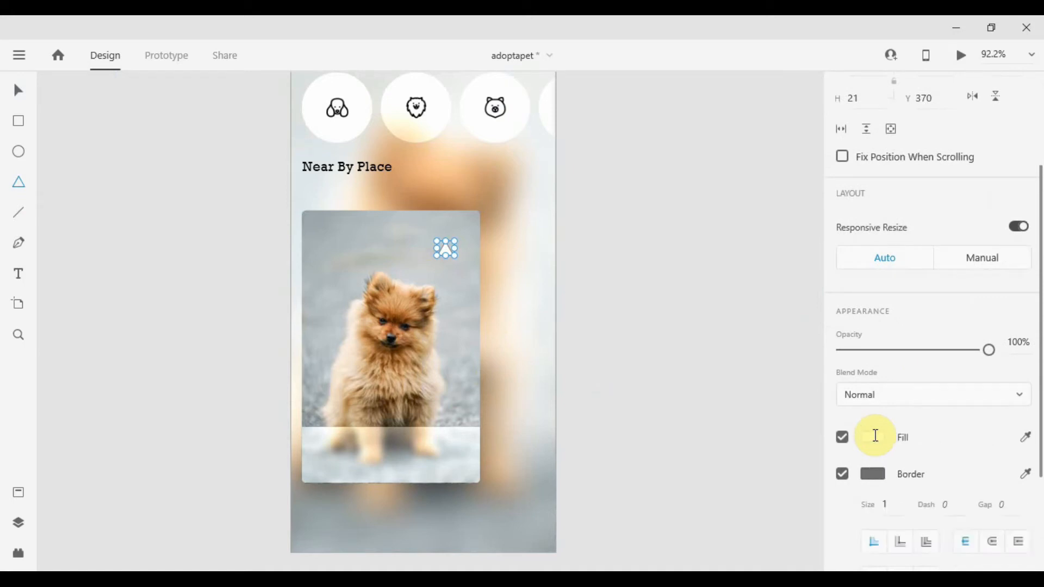
Reshape the small triangle on the photo card into a heart by rounding its corners.
{"action": "key", "text": "v"}
{"action": "scroll", "coordinate": [436, 246], "scroll_direction": "up", "scroll_amount": 5}
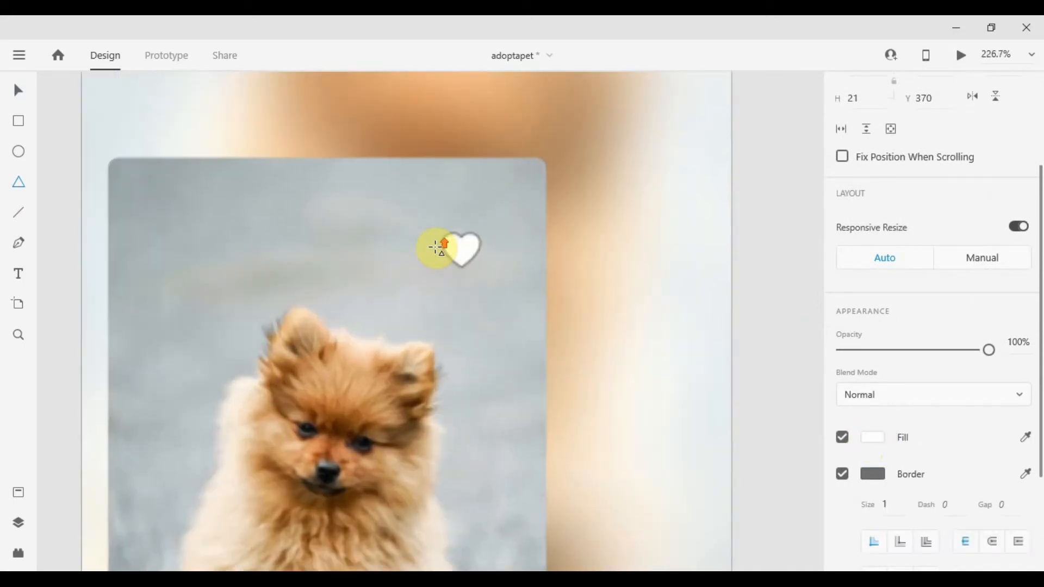
{"action": "left_click_drag", "start_coordinate": [488, 246], "coordinate": [501, 217]}
{"action": "scroll", "coordinate": [892, 163], "scroll_direction": "up", "scroll_amount": 3}
{"action": "scroll", "coordinate": [948, 325], "scroll_direction": "down", "scroll_amount": 1}
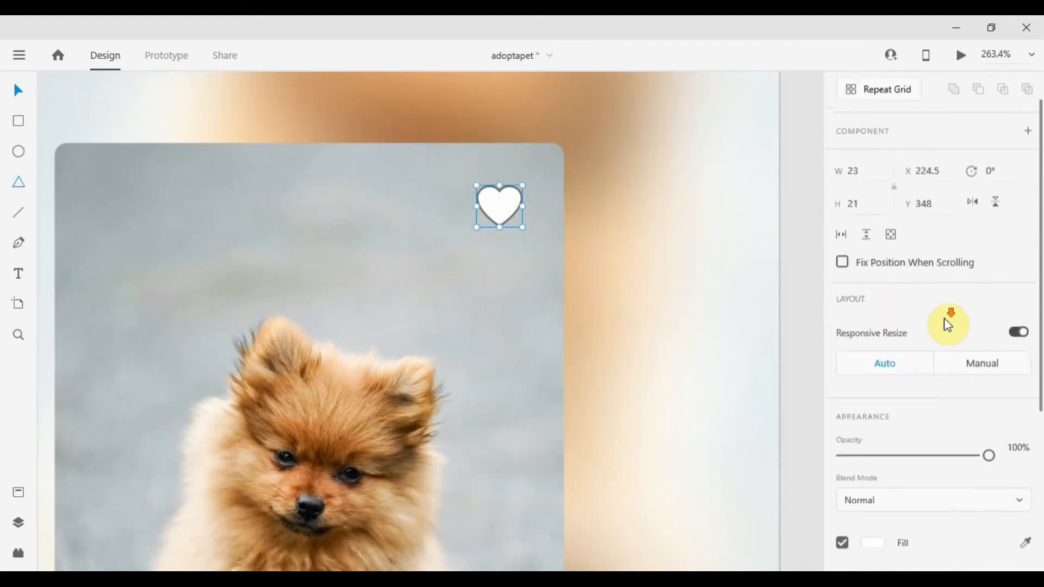
Remove the heart's border, keeping only its white fill.
{"action": "scroll", "coordinate": [948, 325], "scroll_direction": "down", "scroll_amount": 5}
{"action": "left_click", "coordinate": [873, 323]}
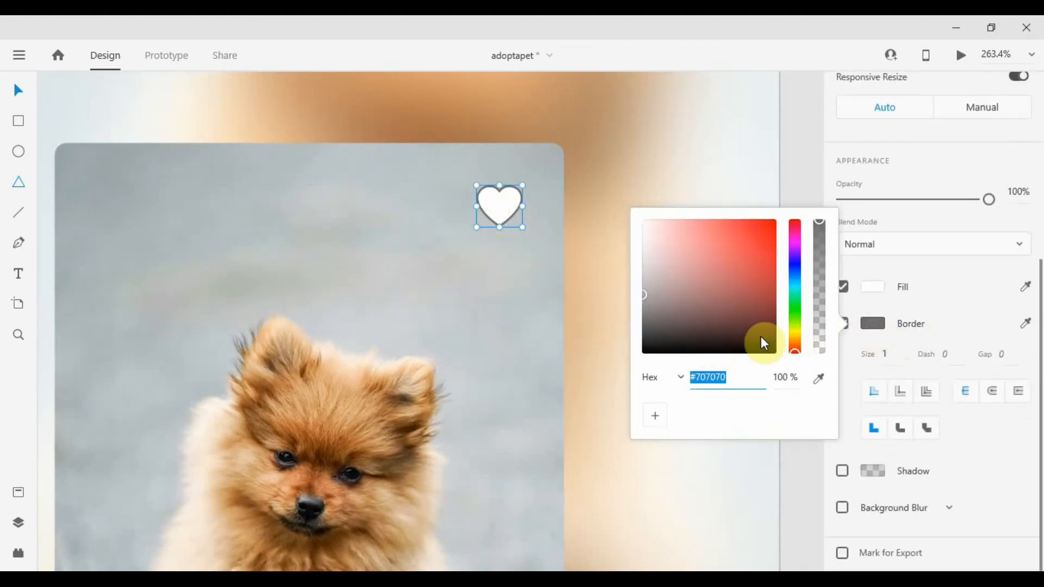
{"action": "left_click", "coordinate": [948, 286]}
{"action": "left_click", "coordinate": [841, 324]}
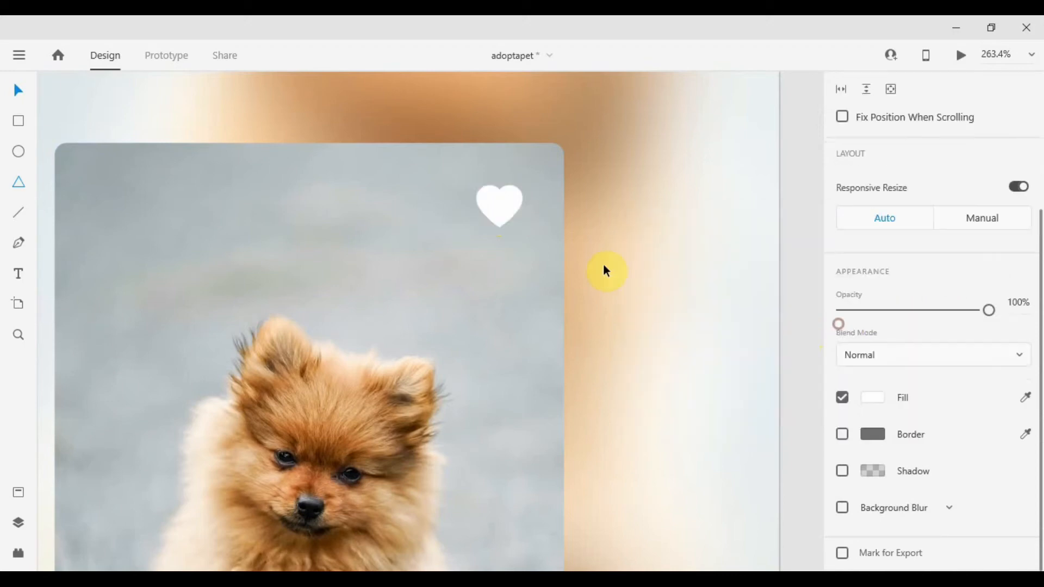
{"action": "left_click", "coordinate": [504, 207]}
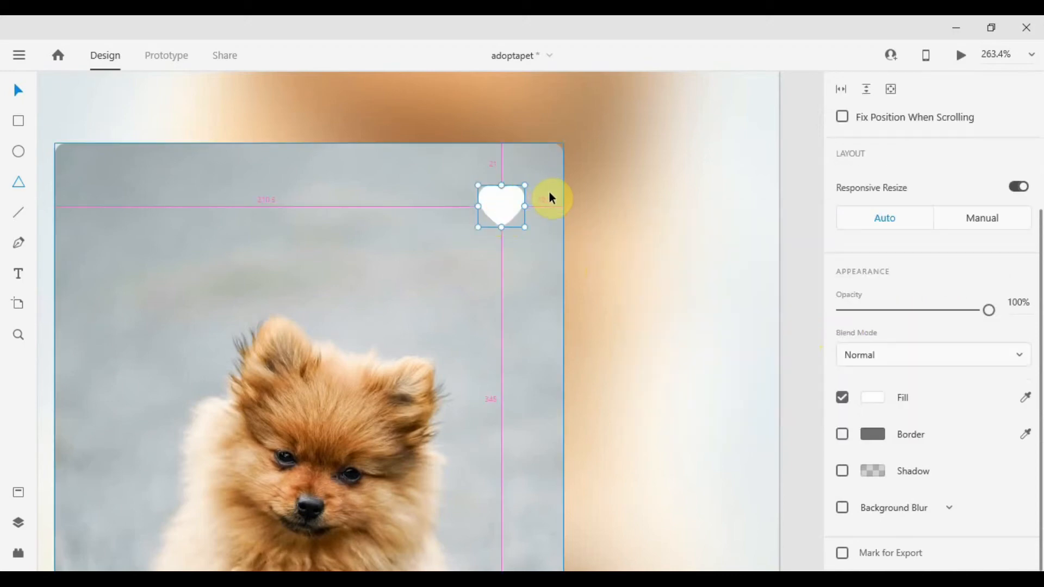
{"action": "key", "text": "Left"}
{"action": "key", "text": "Left"}
{"action": "key", "text": "Left"}
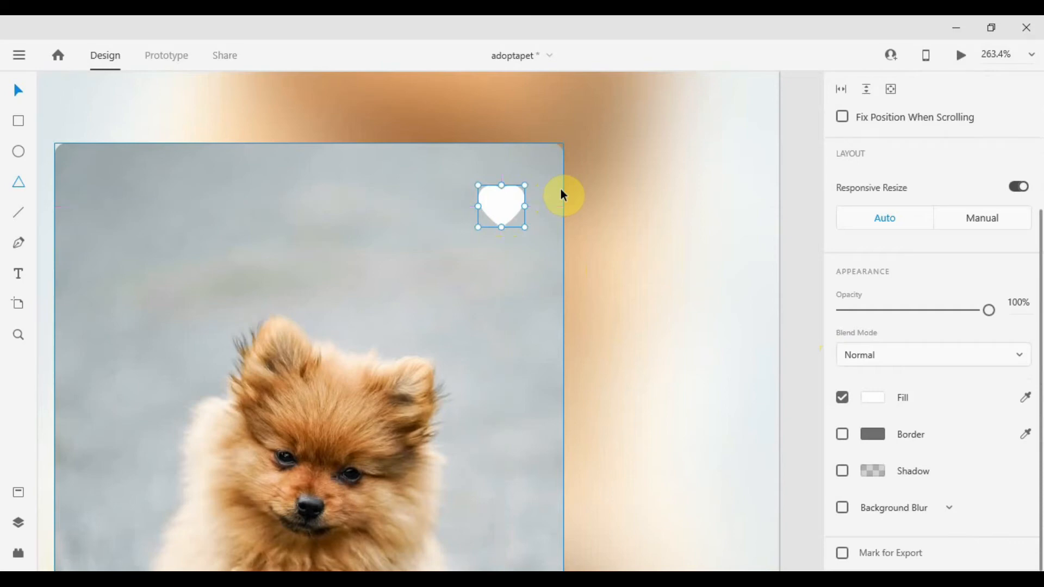
{"action": "key", "text": "Right"}
{"action": "key", "text": "Right"}
{"action": "key", "text": "Right"}
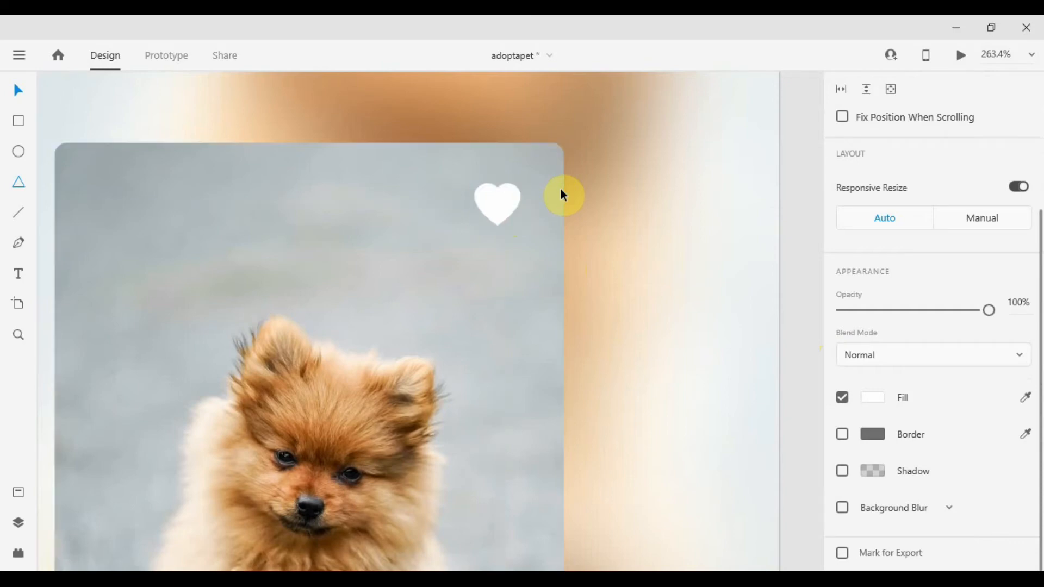
Select the photo card with its bottom band and heart and move them up slightly.
{"action": "scroll", "coordinate": [561, 190], "scroll_direction": "down", "scroll_amount": 9}
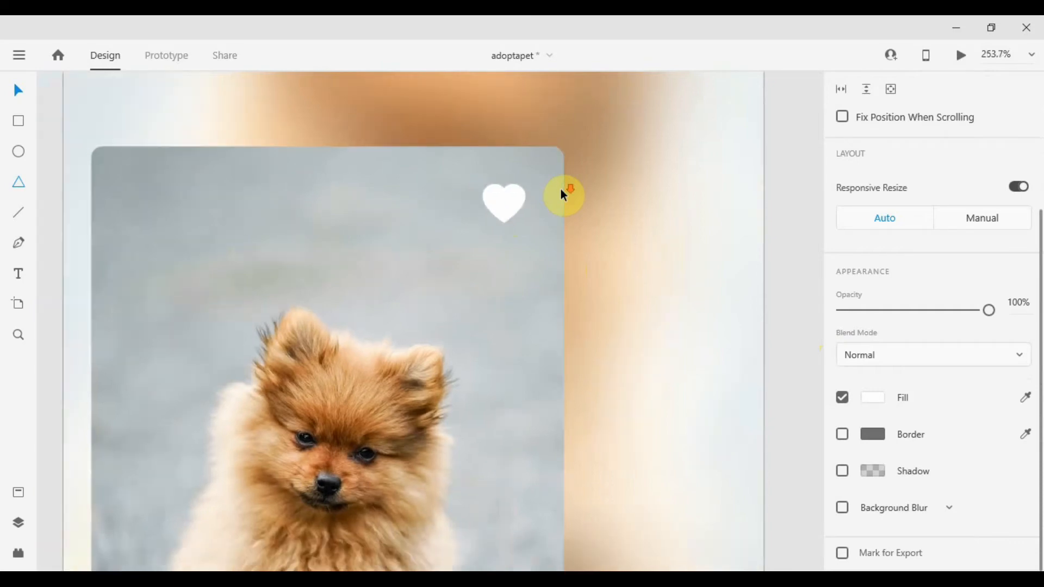
{"action": "left_click", "coordinate": [734, 180]}
{"action": "scroll", "coordinate": [529, 188], "scroll_direction": "up", "scroll_amount": 4}
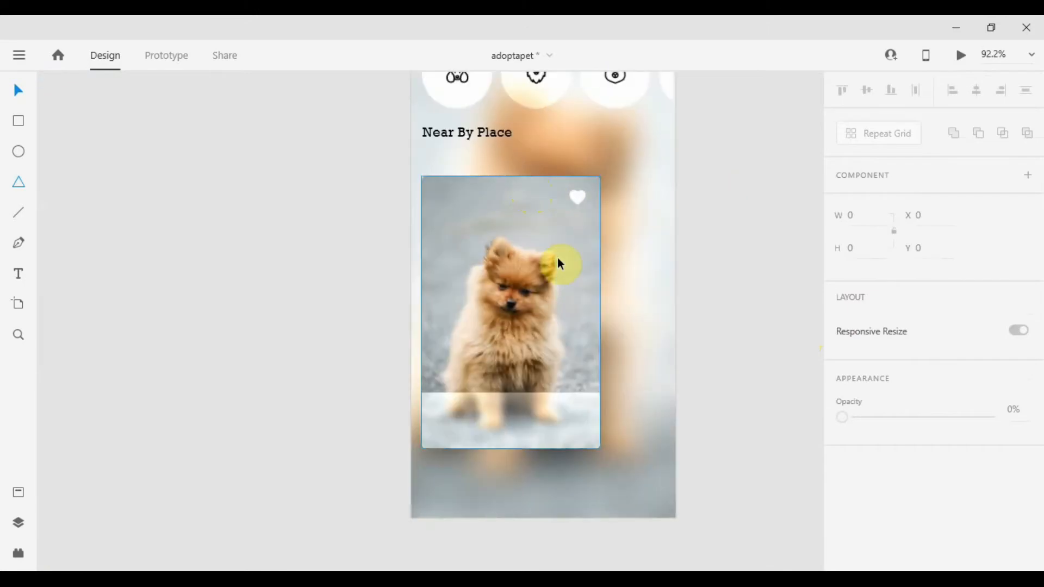
{"action": "left_click", "coordinate": [504, 410]}
{"action": "left_click", "coordinate": [504, 457]}
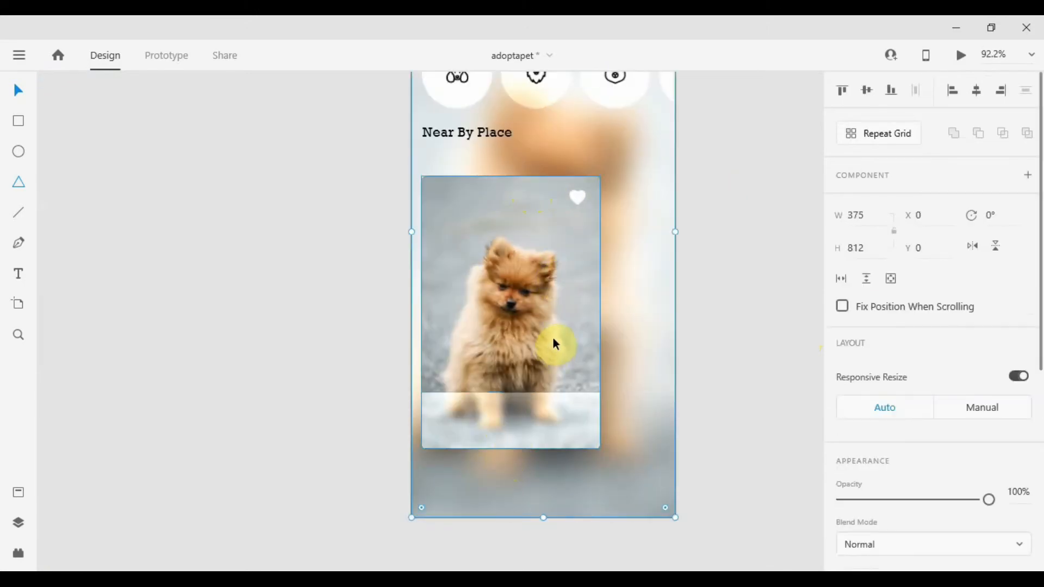
{"action": "left_click_drag", "start_coordinate": [336, 197], "coordinate": [596, 484]}
{"action": "left_click_drag", "start_coordinate": [666, 283], "coordinate": [660, 284]}
{"action": "left_click_drag", "start_coordinate": [548, 286], "coordinate": [547, 269]}
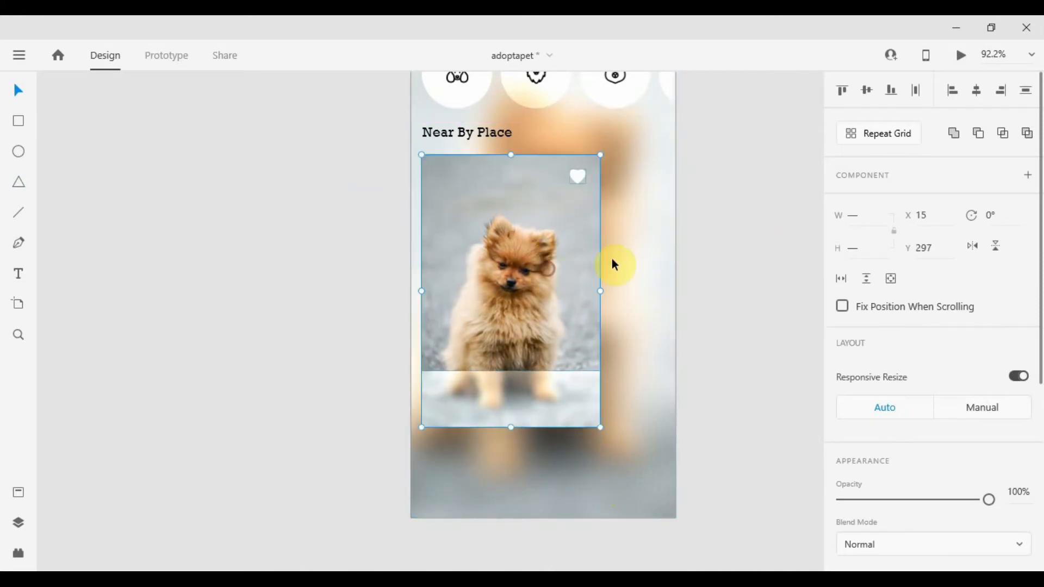
{"action": "left_click", "coordinate": [736, 249]}
Add the text "Pablo" on the card's bottom band and position it near the band's left edge.
{"action": "scroll", "coordinate": [603, 235], "scroll_direction": "up", "scroll_amount": 3}
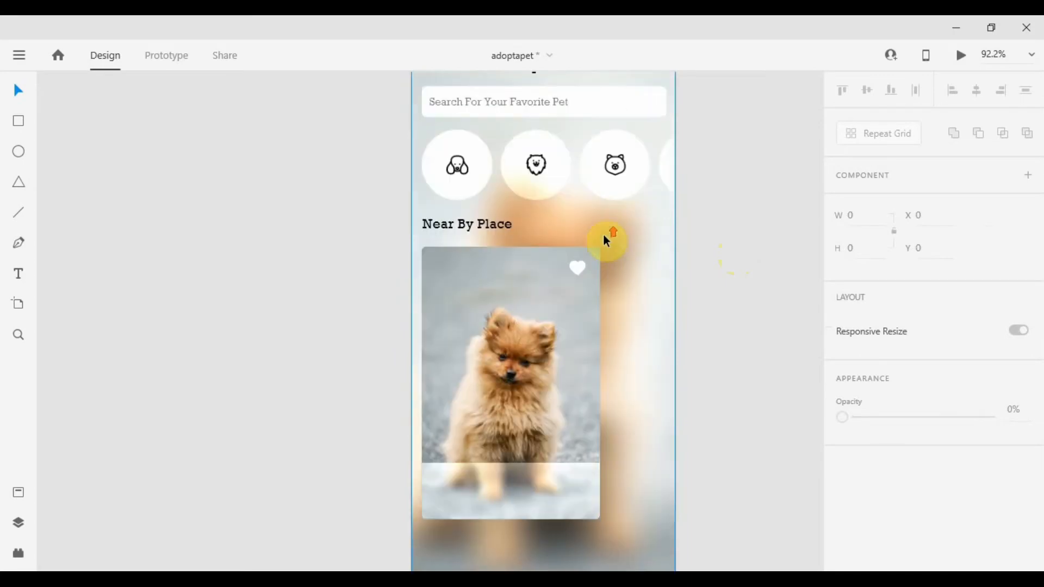
{"action": "scroll", "coordinate": [604, 235], "scroll_direction": "down", "scroll_amount": 2}
{"action": "scroll", "coordinate": [602, 236], "scroll_direction": "down", "scroll_amount": 1}
{"action": "scroll", "coordinate": [491, 408], "scroll_direction": "up", "scroll_amount": 3}
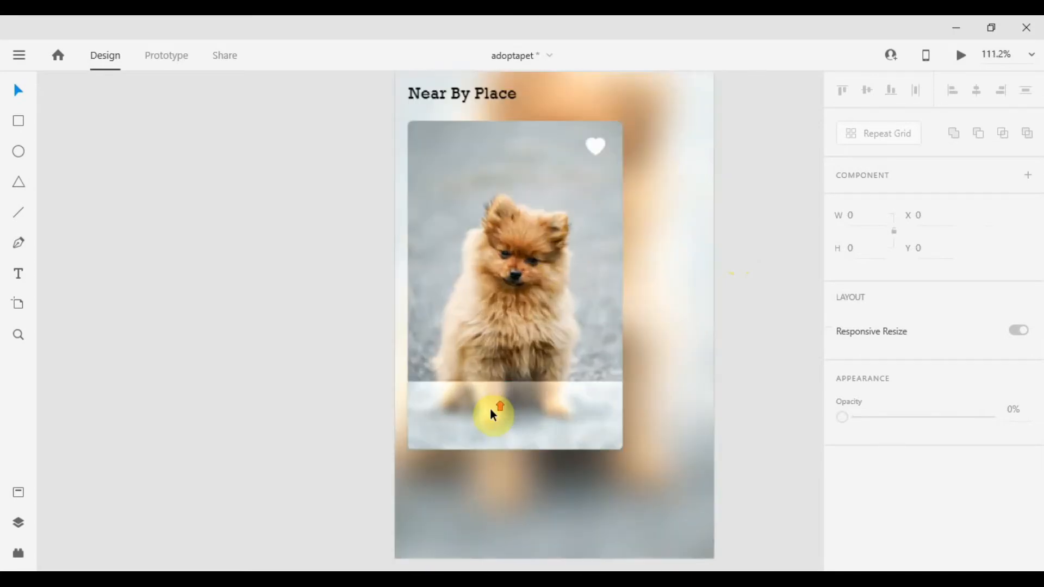
{"action": "left_click", "coordinate": [489, 409]}
{"action": "key", "text": "t"}
{"action": "left_click", "coordinate": [450, 397]}
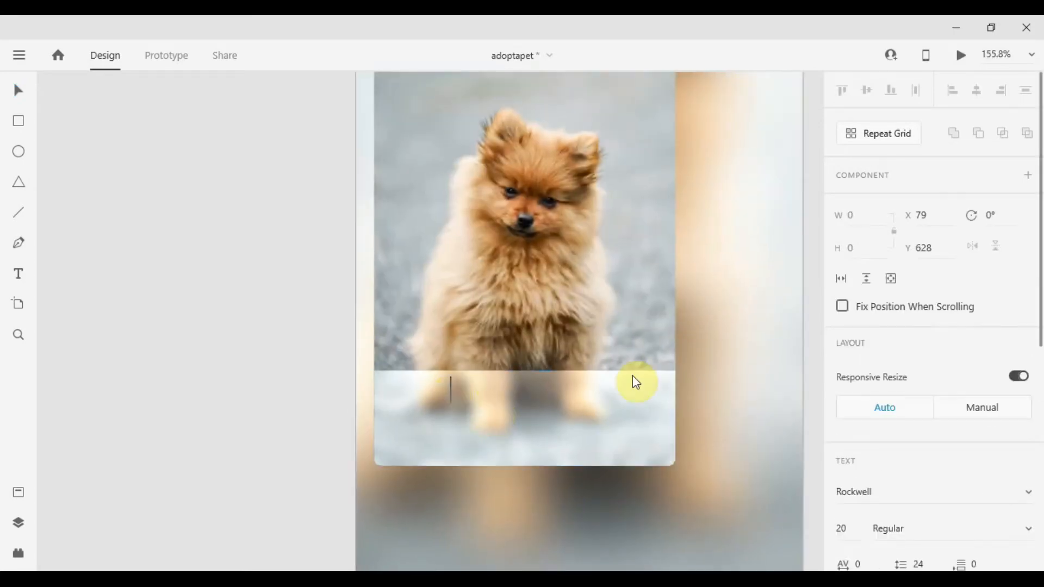
{"action": "type", "text": "Pablo"}
{"action": "key", "text": "Escape"}
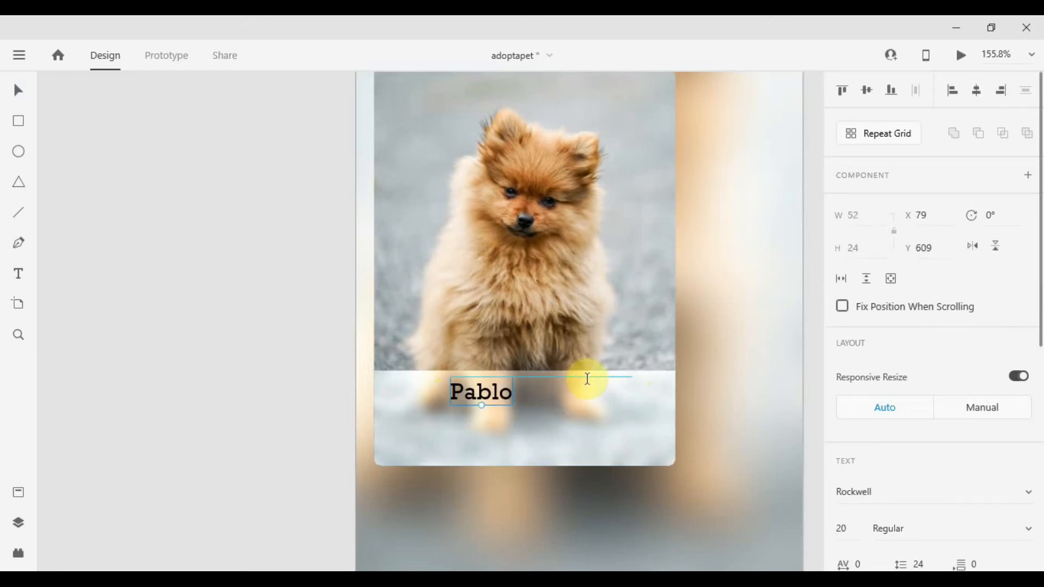
{"action": "left_click_drag", "start_coordinate": [426, 400], "coordinate": [425, 401]}
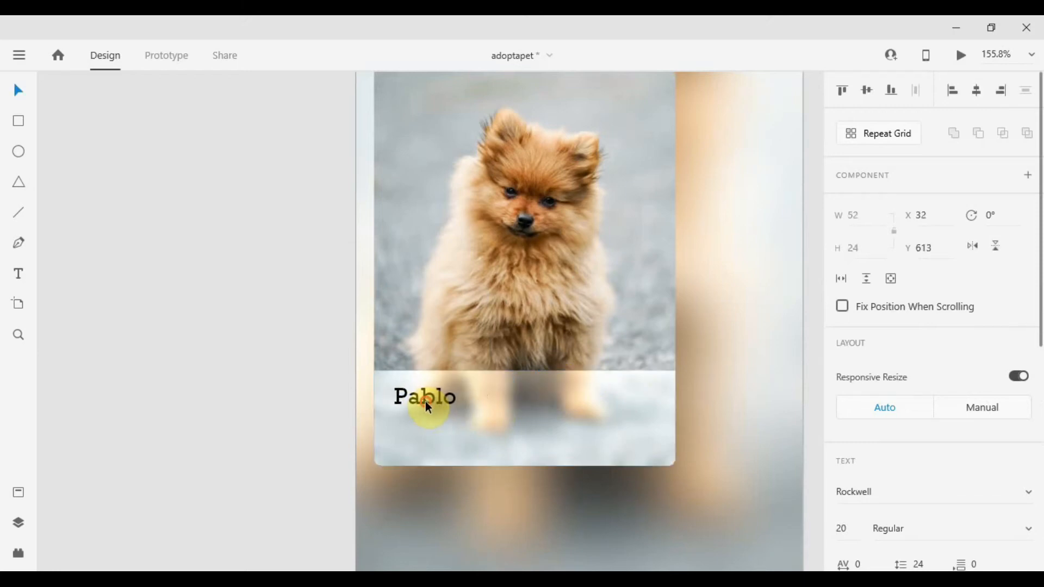
Set the Pablo text's font size to 17.
{"action": "scroll", "coordinate": [447, 398], "scroll_direction": "down", "scroll_amount": 4}
{"action": "scroll", "coordinate": [446, 398], "scroll_direction": "up", "scroll_amount": 3}
{"action": "scroll", "coordinate": [445, 400], "scroll_direction": "up", "scroll_amount": 2}
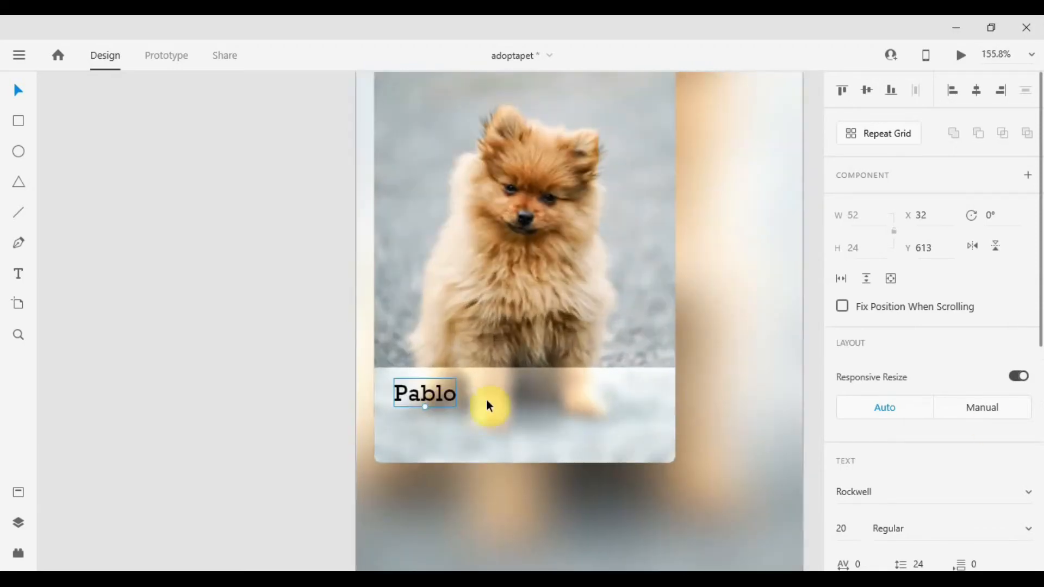
{"action": "scroll", "coordinate": [897, 435], "scroll_direction": "down", "scroll_amount": 4}
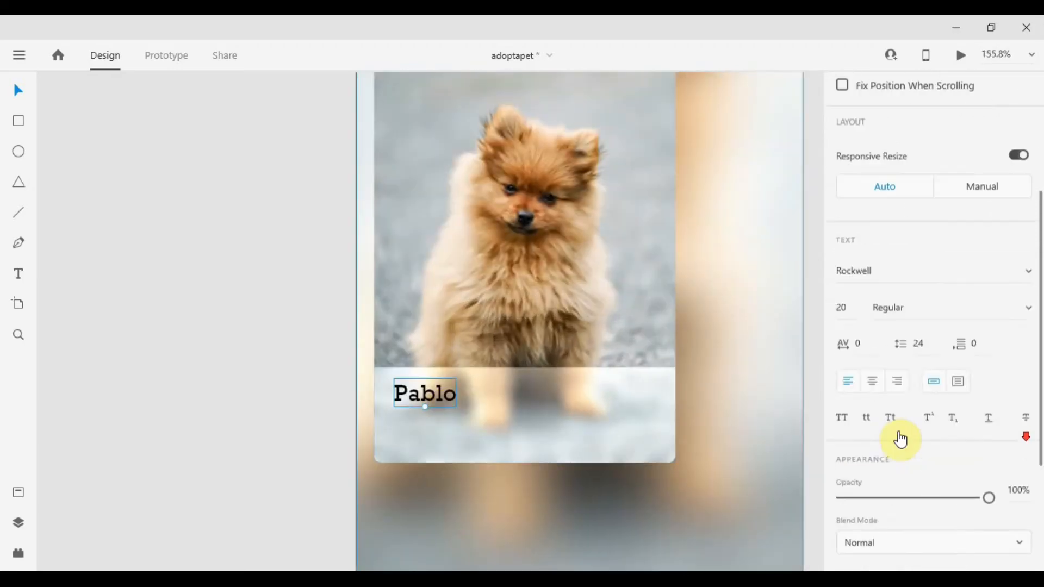
{"action": "left_click", "coordinate": [850, 307]}
{"action": "type", "text": "17"}
{"action": "key", "text": "Return"}
{"action": "left_click_drag", "start_coordinate": [432, 396], "coordinate": [429, 396]}
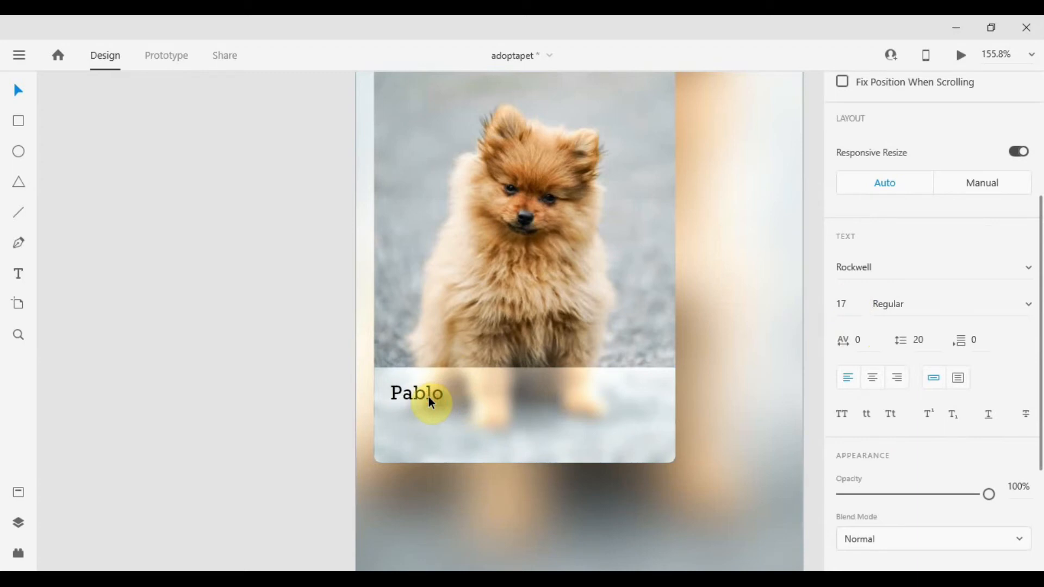
Duplicate the Pablo text and place the copy directly beneath it.
{"action": "left_click", "coordinate": [310, 364]}
{"action": "scroll", "coordinate": [364, 425], "scroll_direction": "up", "scroll_amount": 3}
{"action": "left_click_drag", "start_coordinate": [465, 375], "coordinate": [466, 410]}
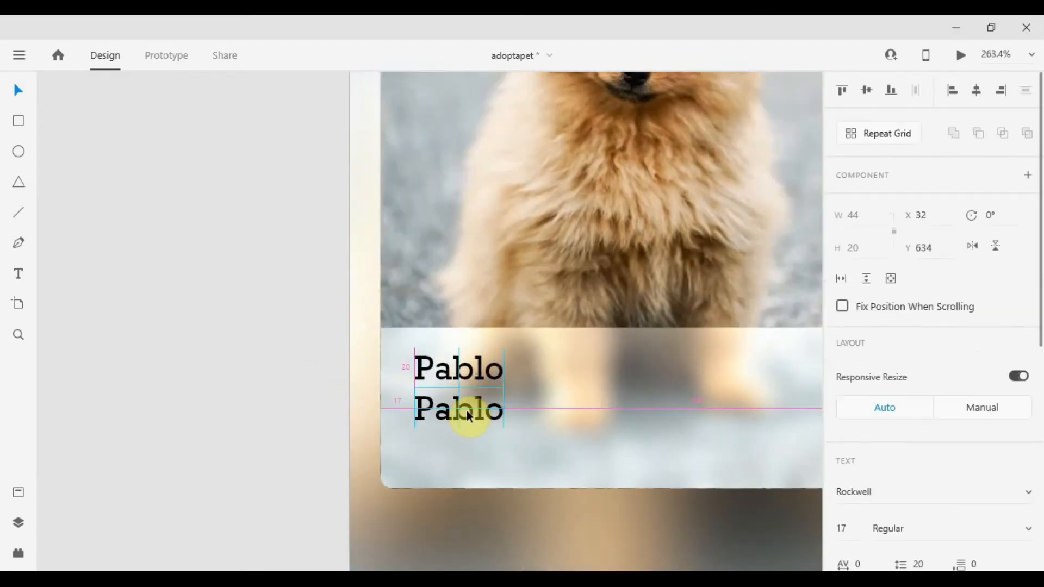
{"action": "scroll", "coordinate": [1030, 380], "scroll_direction": "down", "scroll_amount": 4}
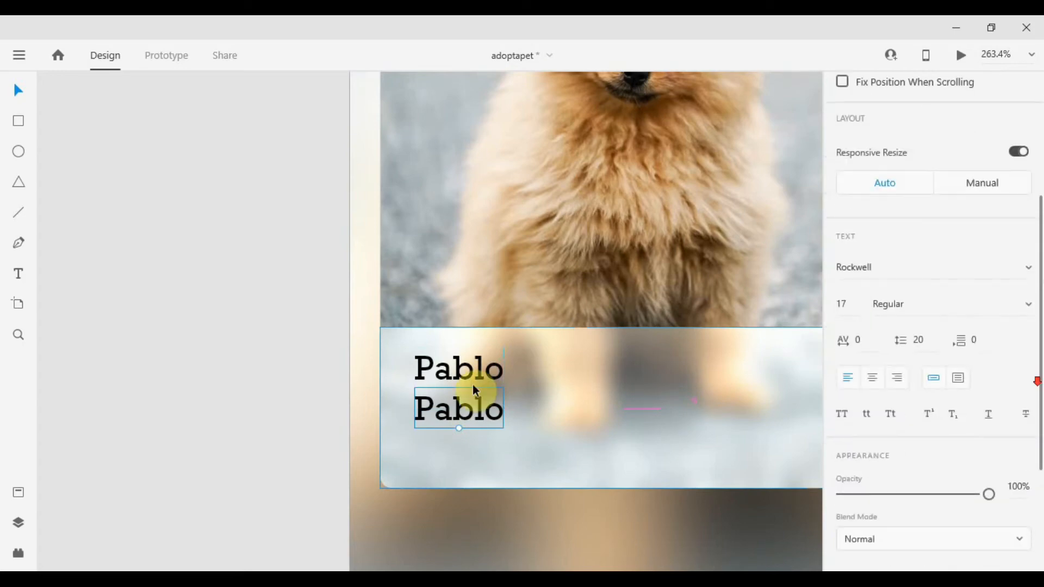
Replace the copied text with "Pomeranian - Female - 2 Yrs".
{"action": "double_click", "coordinate": [469, 419]}
{"action": "type", "text": "Po"}
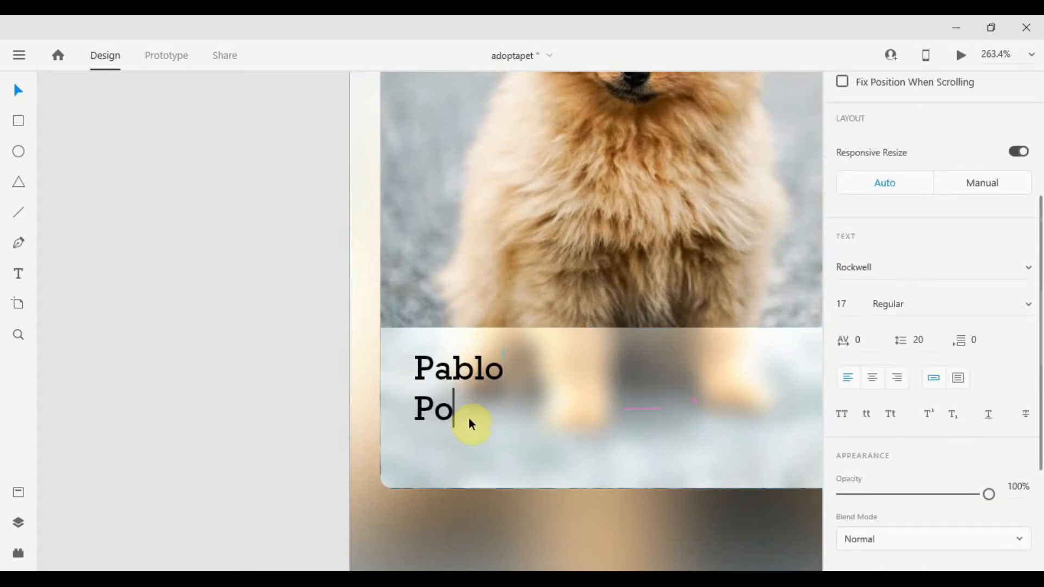
{"action": "type", "text": "meranian"}
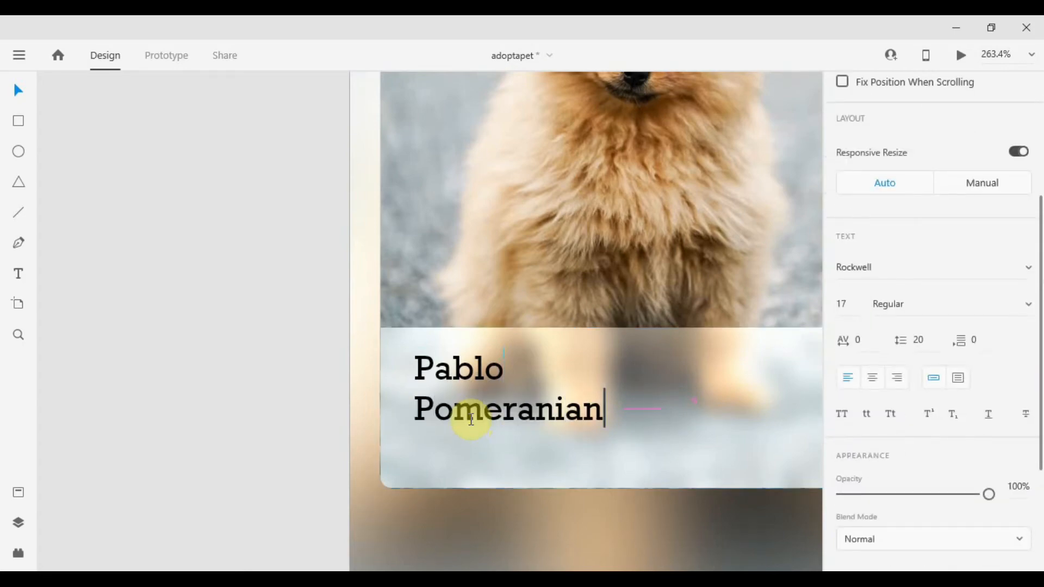
{"action": "type", "text": " - Female - 2 "}
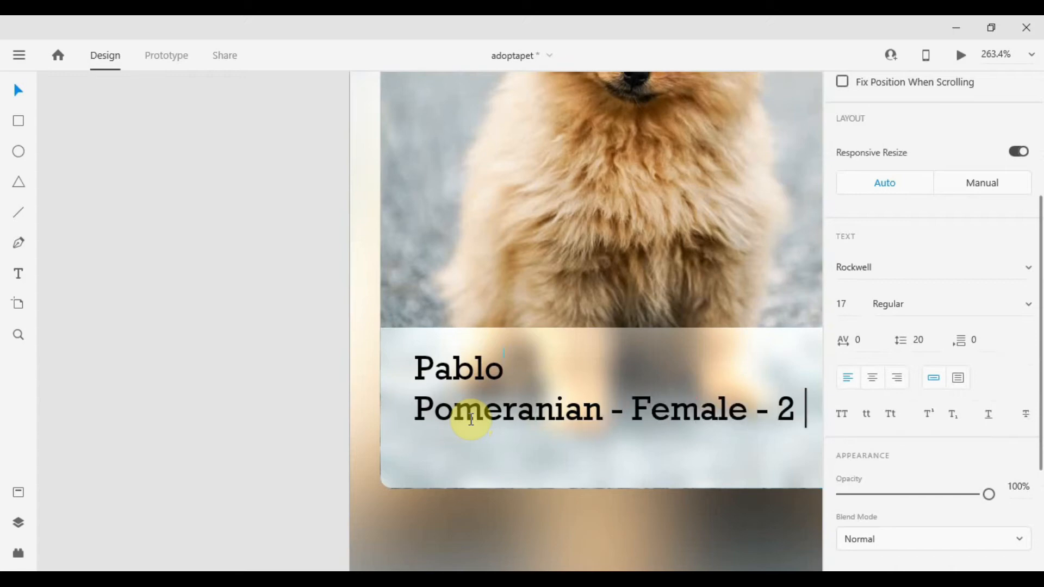
{"action": "type", "text": "Yrs"}
{"action": "key", "text": "Escape"}
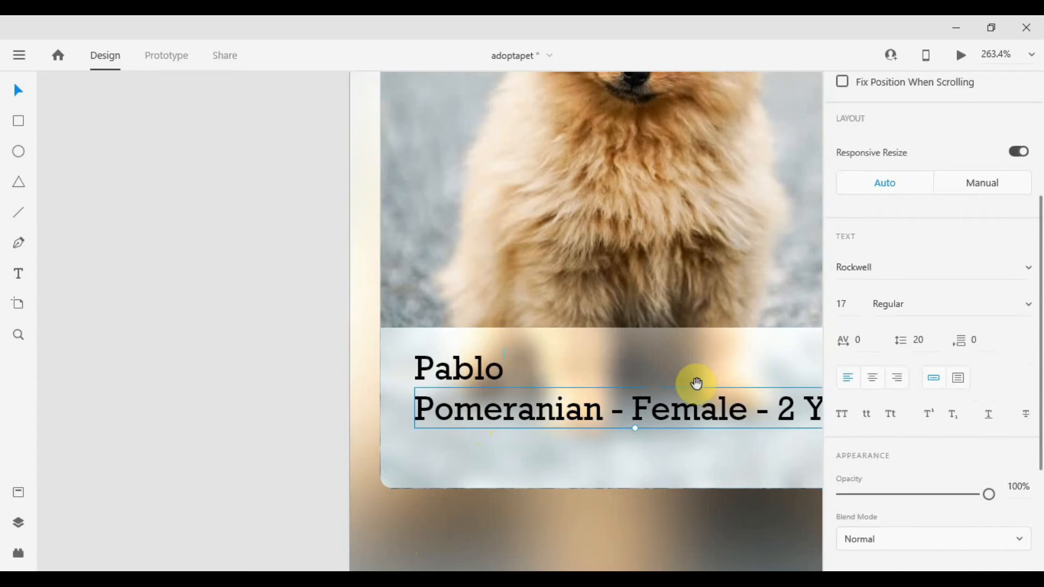
Set the Pomeranian - Female - 2 Yrs line's font size to 15.
{"action": "left_click_drag", "start_coordinate": [694, 384], "coordinate": [473, 353]}
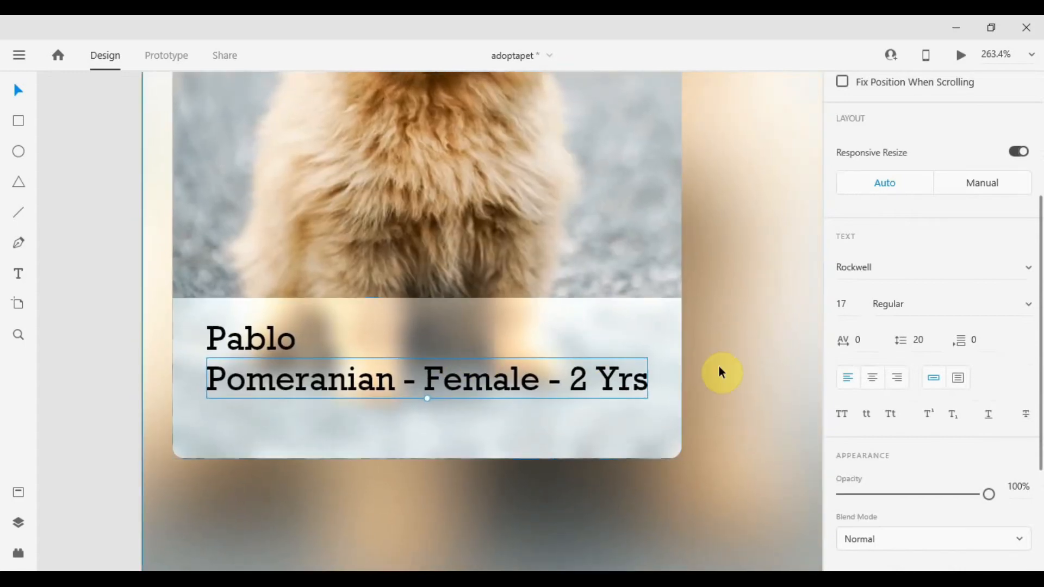
{"action": "left_click", "coordinate": [850, 307]}
{"action": "type", "text": "15"}
{"action": "key", "text": "Tab"}
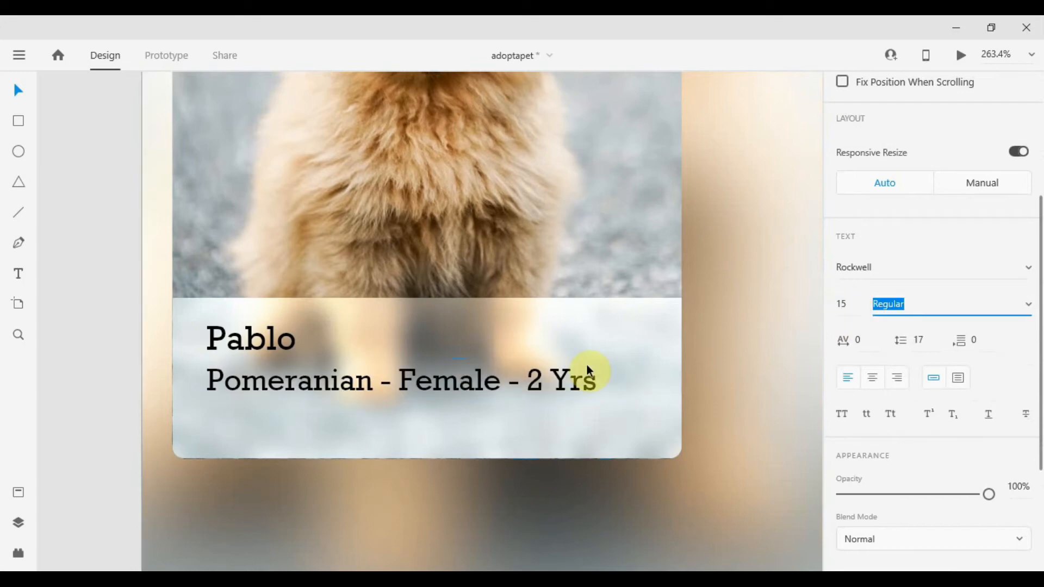
{"action": "left_click", "coordinate": [97, 359]}
Set the Pablo title's font weight to Bold.
{"action": "scroll", "coordinate": [458, 319], "scroll_direction": "down", "scroll_amount": 2}
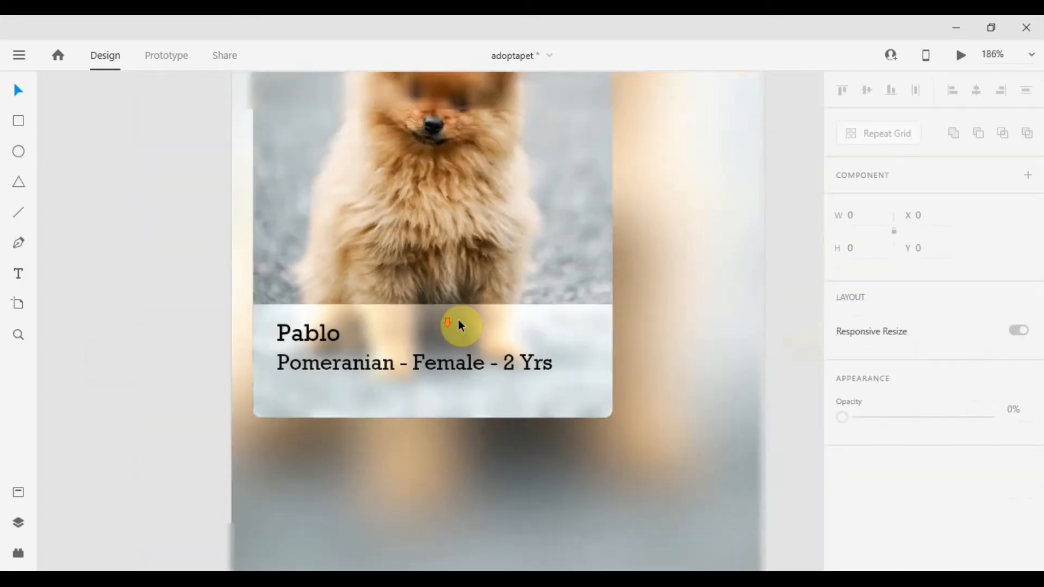
{"action": "scroll", "coordinate": [290, 333], "scroll_direction": "up", "scroll_amount": 3}
{"action": "scroll", "coordinate": [291, 336], "scroll_direction": "down", "scroll_amount": 3}
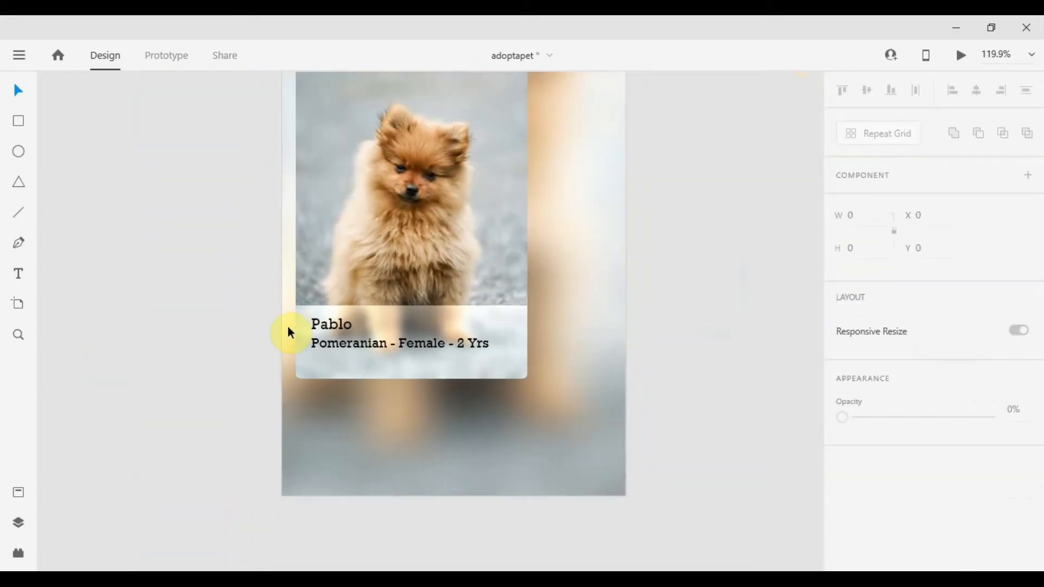
{"action": "scroll", "coordinate": [319, 334], "scroll_direction": "up", "scroll_amount": 2}
{"action": "left_click", "coordinate": [357, 359]}
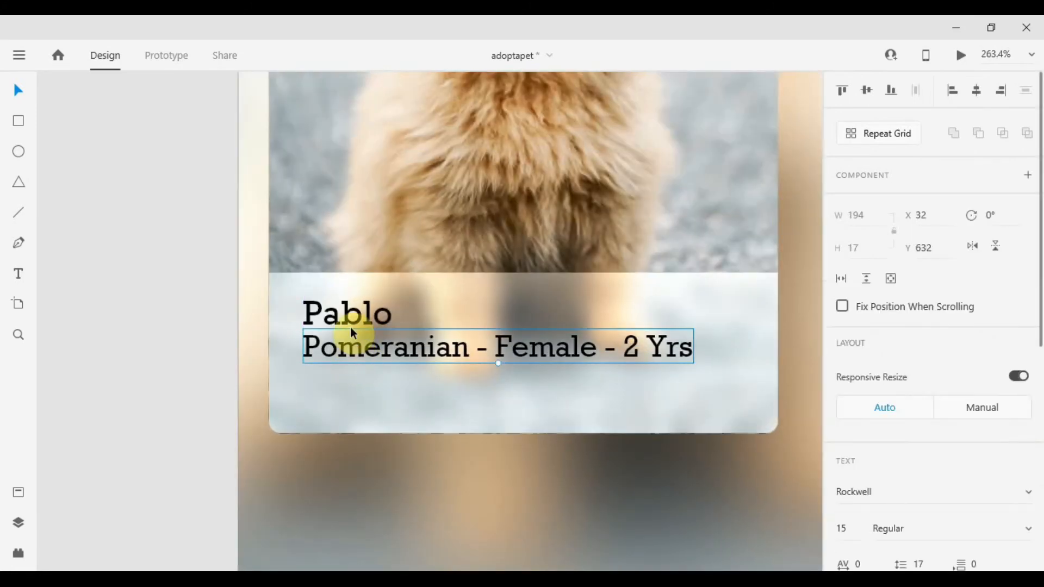
{"action": "scroll", "coordinate": [350, 329], "scroll_direction": "down", "scroll_amount": 3}
{"action": "left_click", "coordinate": [208, 360]}
{"action": "double_click", "coordinate": [364, 338]}
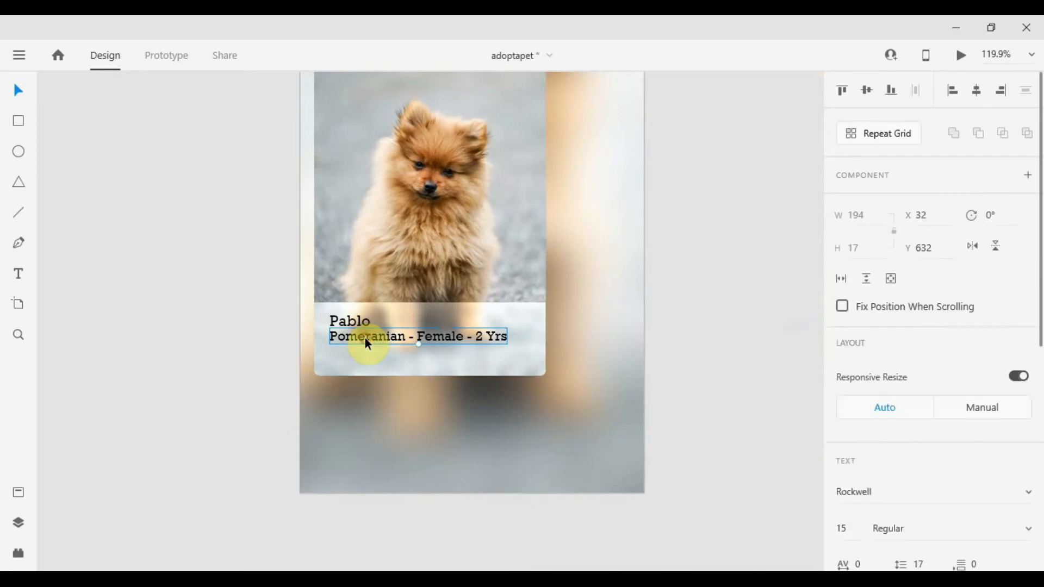
{"action": "left_click", "coordinate": [361, 324]}
{"action": "scroll", "coordinate": [951, 354], "scroll_direction": "down", "scroll_amount": 3}
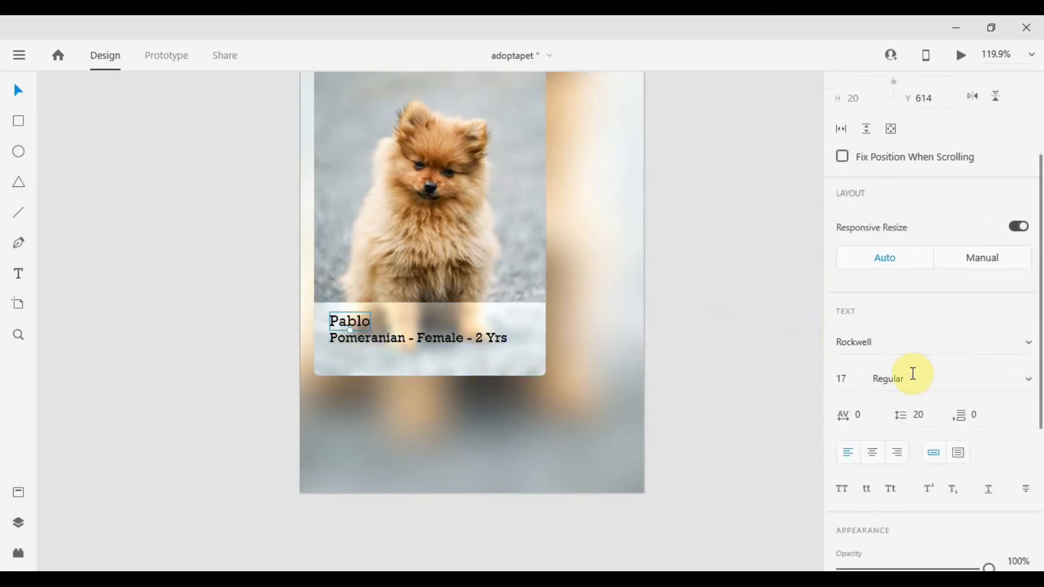
{"action": "left_click", "coordinate": [911, 375]}
{"action": "type", "text": "Bold"}
{"action": "key", "text": "Tab"}
{"action": "left_click", "coordinate": [716, 286]}
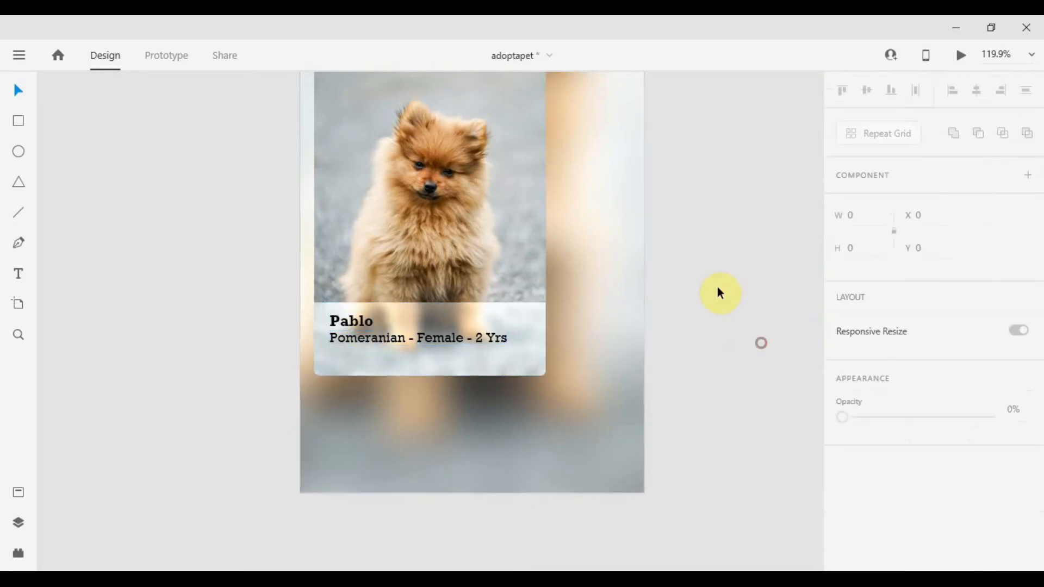
Set the Pomeranian - Female - 2 Yrs line's font size to 14.
{"action": "scroll", "coordinate": [718, 284], "scroll_direction": "down", "scroll_amount": 3}
{"action": "left_click_drag", "start_coordinate": [718, 282], "coordinate": [725, 391]}
{"action": "scroll", "coordinate": [450, 477], "scroll_direction": "up", "scroll_amount": 3}
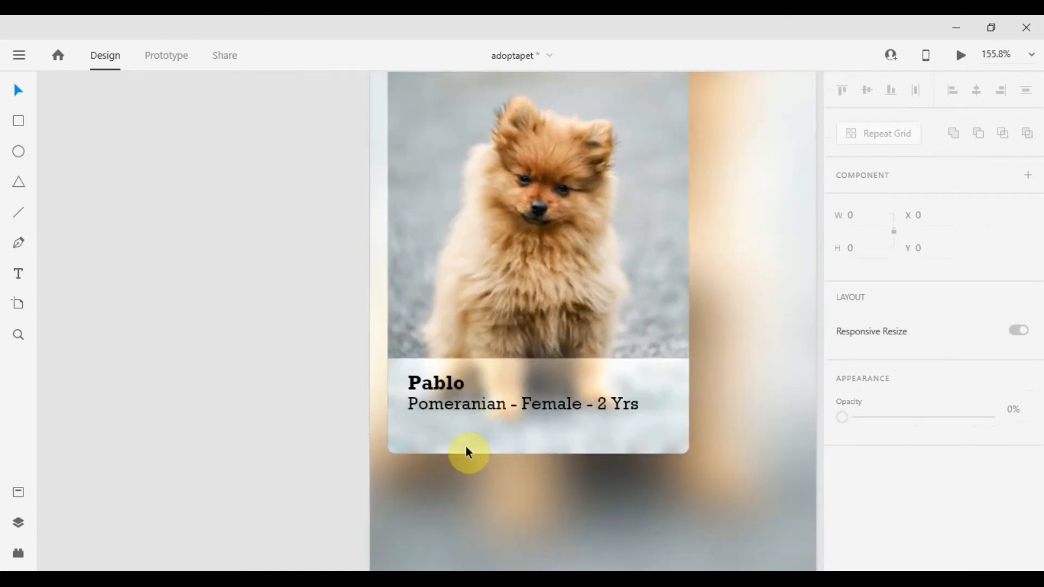
{"action": "left_click", "coordinate": [484, 408]}
{"action": "scroll", "coordinate": [854, 391], "scroll_direction": "down", "scroll_amount": 3}
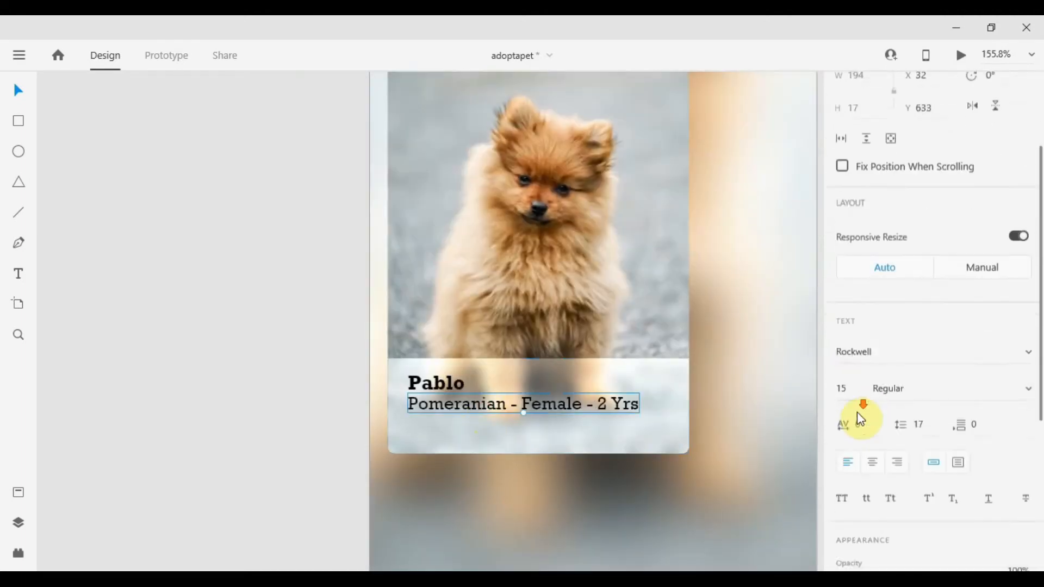
{"action": "left_click", "coordinate": [846, 377]}
{"action": "type", "text": "14"}
{"action": "key", "text": "Return"}
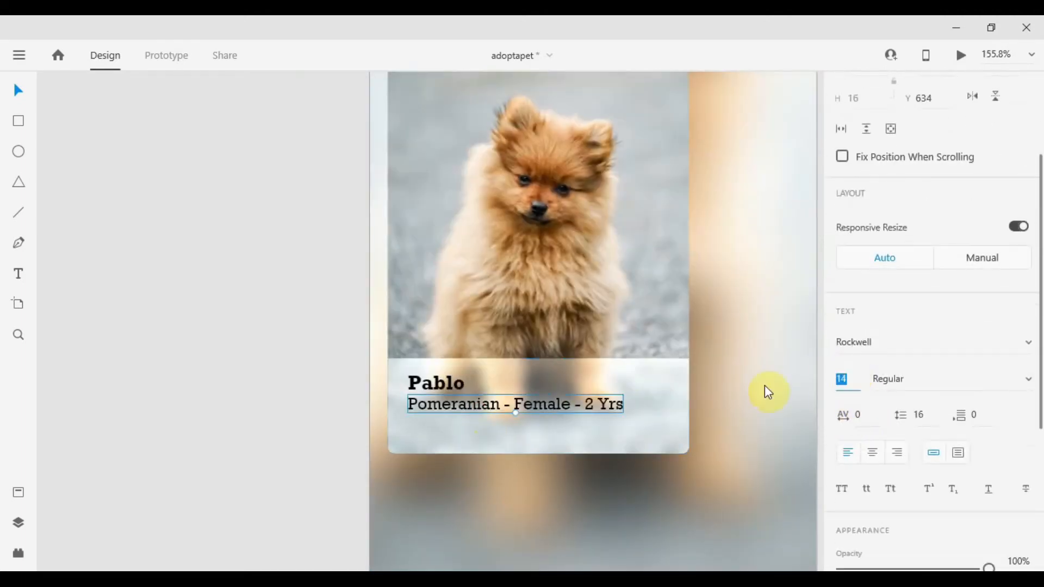
Duplicate the Pomeranian - Female - 2 Yrs line and place the copy below it inside the card.
{"action": "left_click", "coordinate": [738, 388]}
{"action": "scroll", "coordinate": [480, 444], "scroll_direction": "down", "scroll_amount": 2}
{"action": "scroll", "coordinate": [507, 422], "scroll_direction": "up", "scroll_amount": 5}
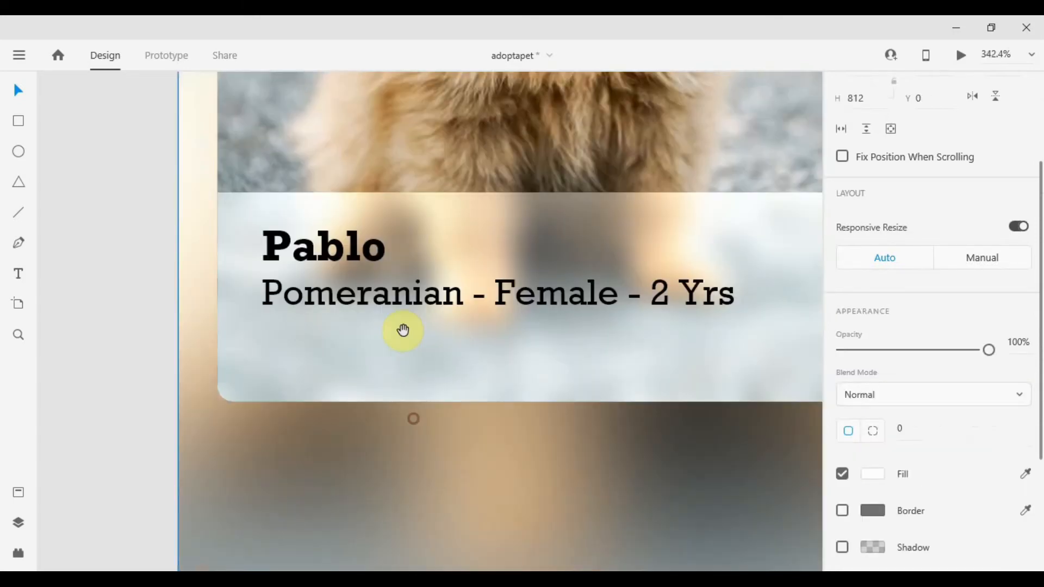
{"action": "left_click", "coordinate": [412, 309]}
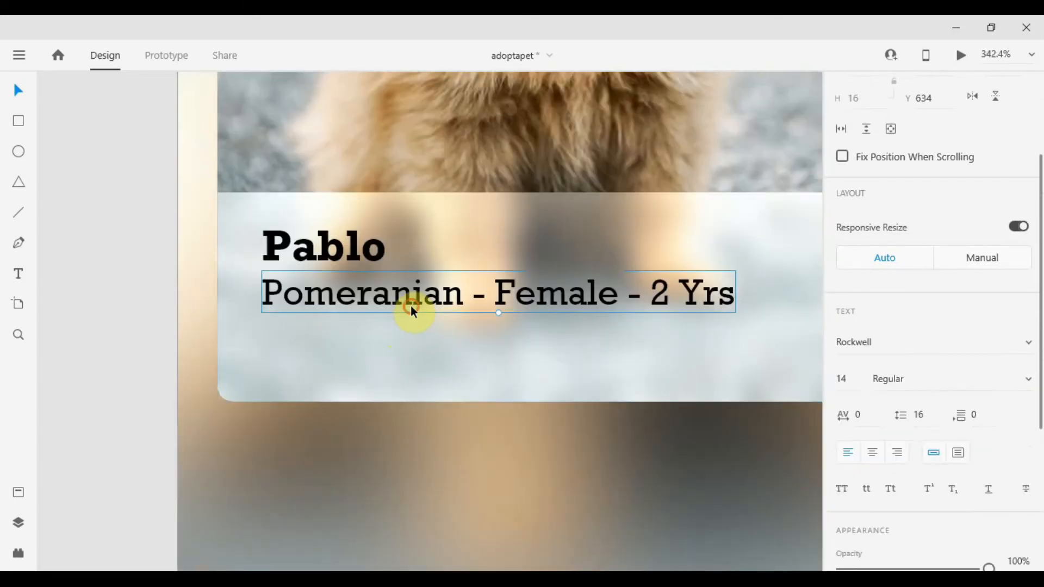
{"action": "left_click_drag", "start_coordinate": [422, 304], "coordinate": [427, 367], "text": "alt"}
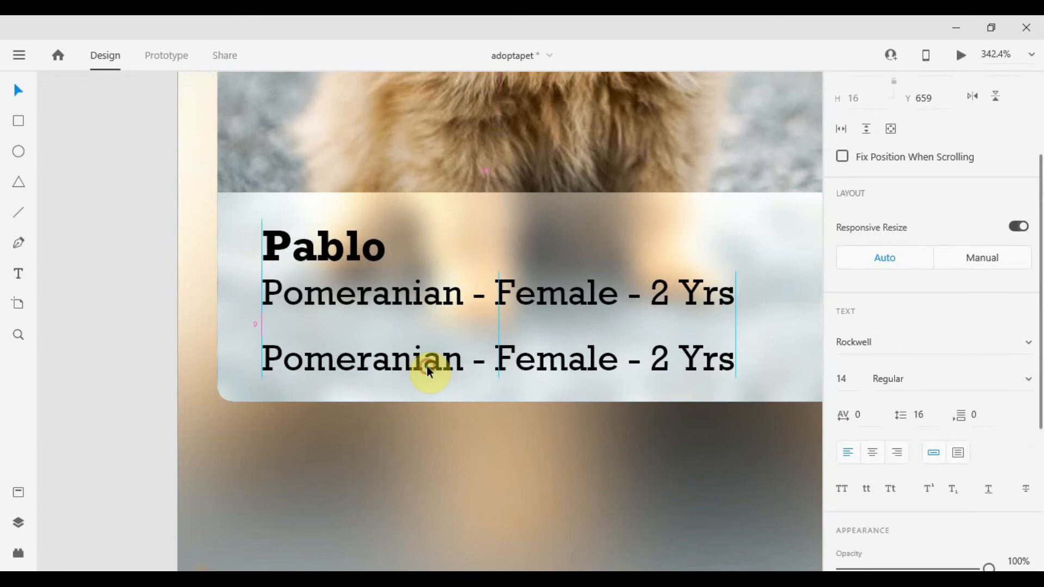
Nudge the three text lines slightly upward and extend the card's white info panel upward to a height of 90.
{"action": "left_click", "coordinate": [401, 302], "text": "shift"}
{"action": "left_click", "coordinate": [357, 252], "text": "shift"}
{"action": "left_click_drag", "start_coordinate": [358, 251], "coordinate": [361, 240]}
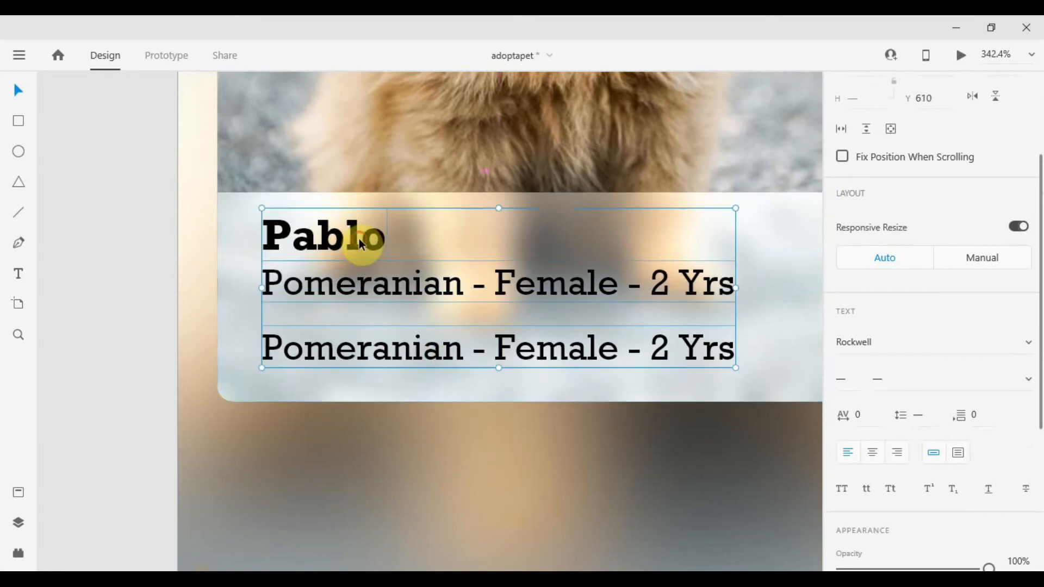
{"action": "left_click", "coordinate": [767, 213]}
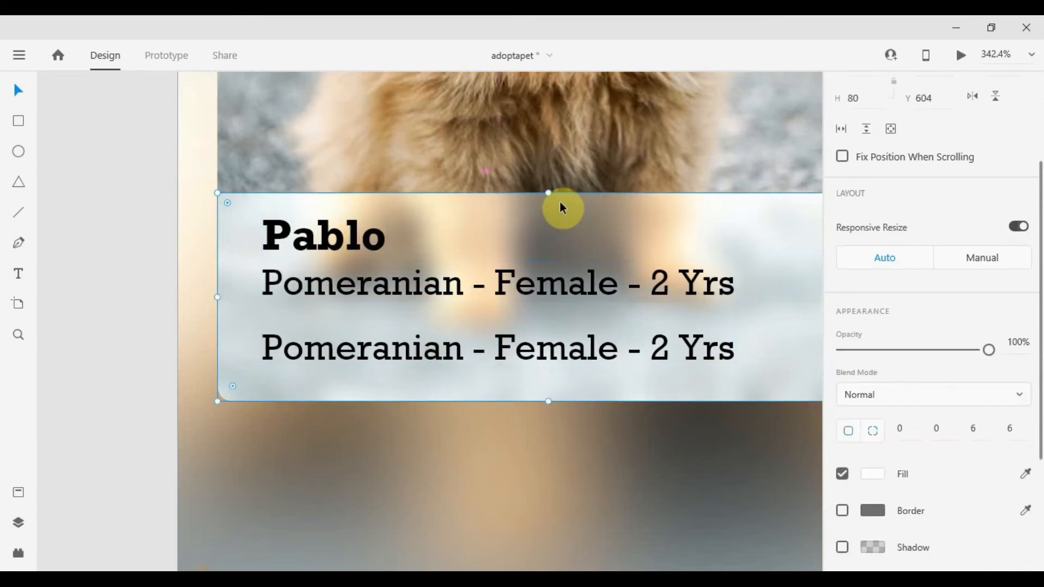
{"action": "left_click_drag", "start_coordinate": [547, 194], "coordinate": [555, 166]}
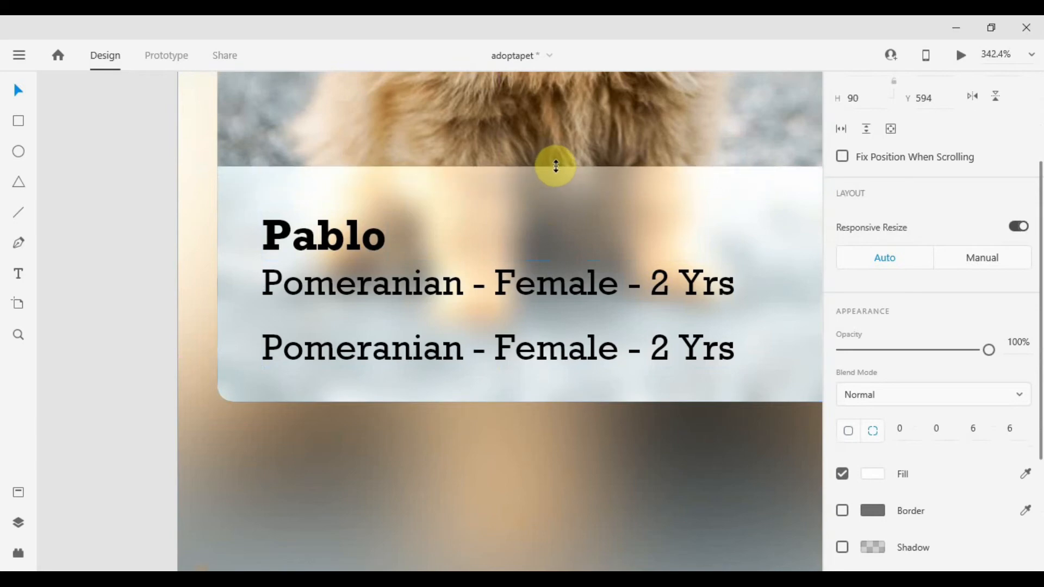
Shift the copied detail line slightly to the right.
{"action": "scroll", "coordinate": [555, 167], "scroll_direction": "down", "scroll_amount": 3}
{"action": "left_click_drag", "start_coordinate": [513, 236], "coordinate": [406, 432]}
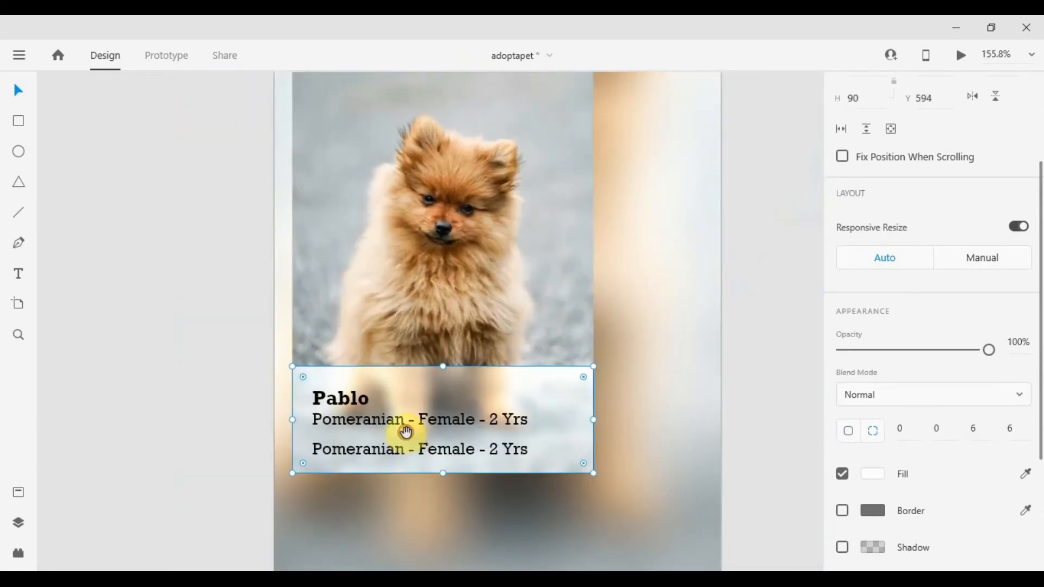
{"action": "scroll", "coordinate": [363, 445], "scroll_direction": "up", "scroll_amount": 3}
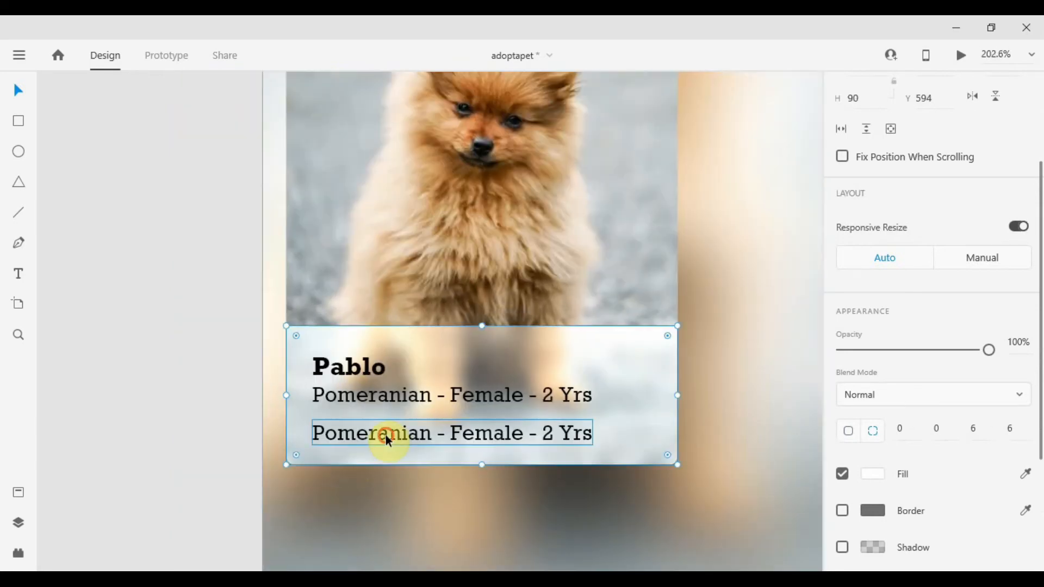
{"action": "left_click_drag", "start_coordinate": [386, 435], "coordinate": [416, 438]}
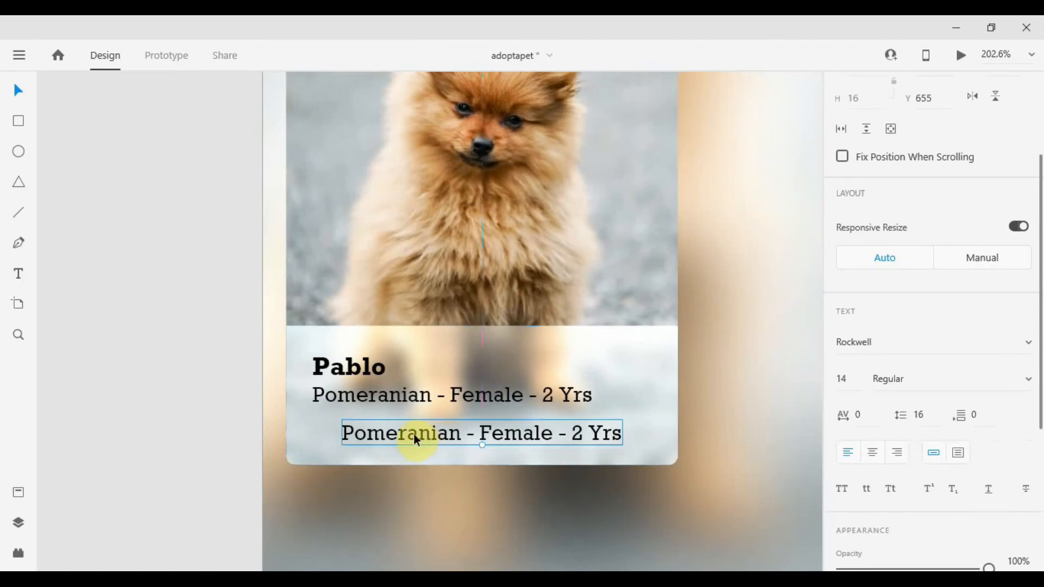
Replace the copied line's text with "2 miles away".
{"action": "double_click", "coordinate": [413, 434]}
{"action": "key", "text": "BackSpace"}
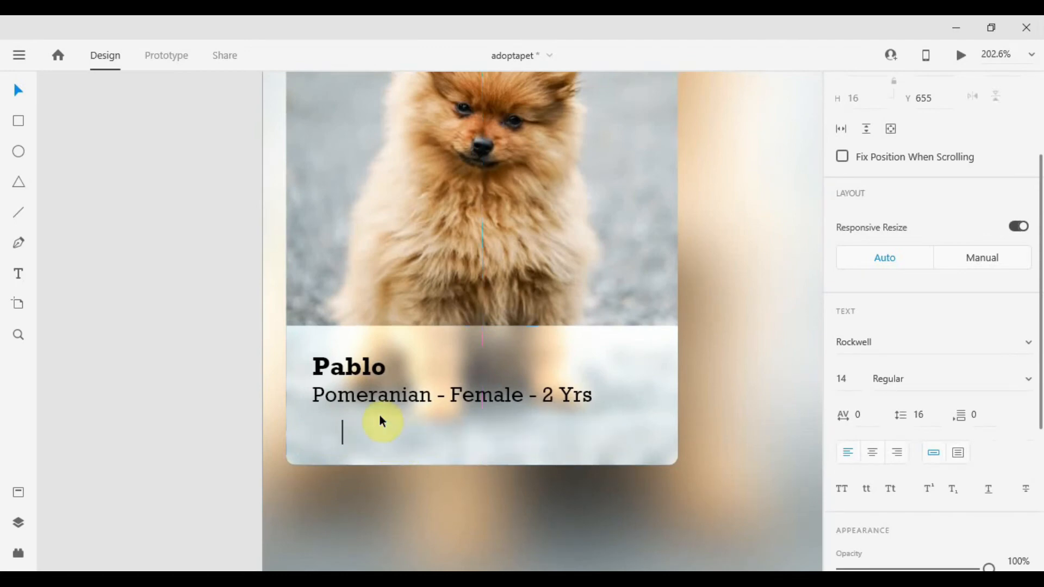
{"action": "type", "text": "2 mkle"}
{"action": "type", "text": "iles away"}
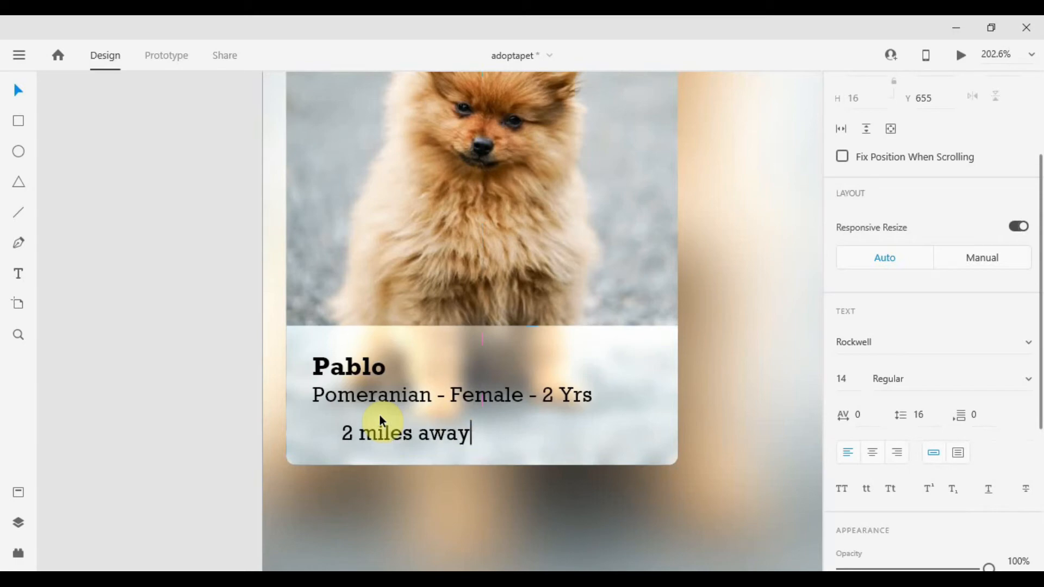
{"action": "key", "text": "Escape"}
Open the Plugins panel.
{"action": "left_click", "coordinate": [18, 553]}
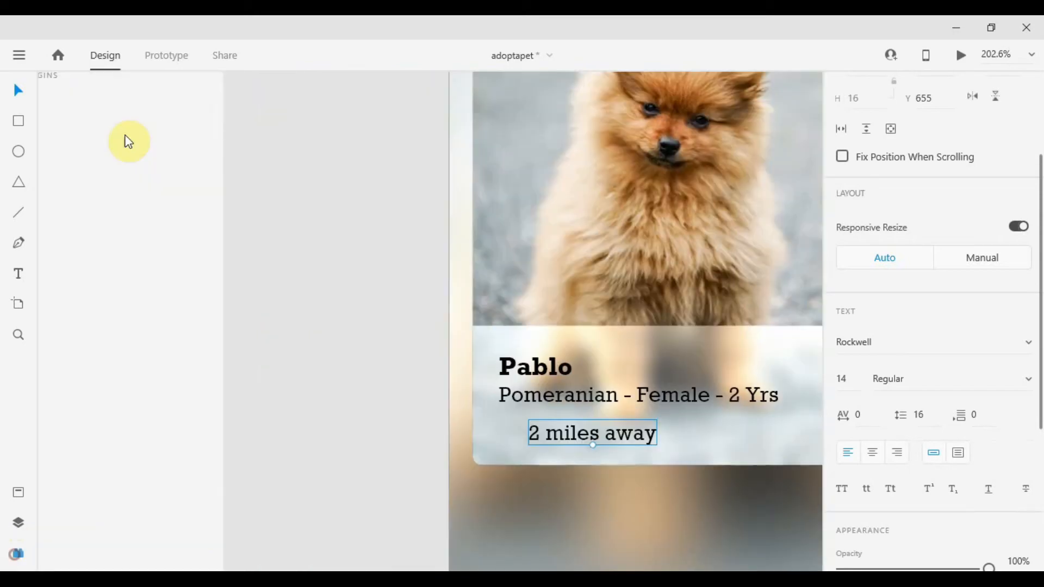
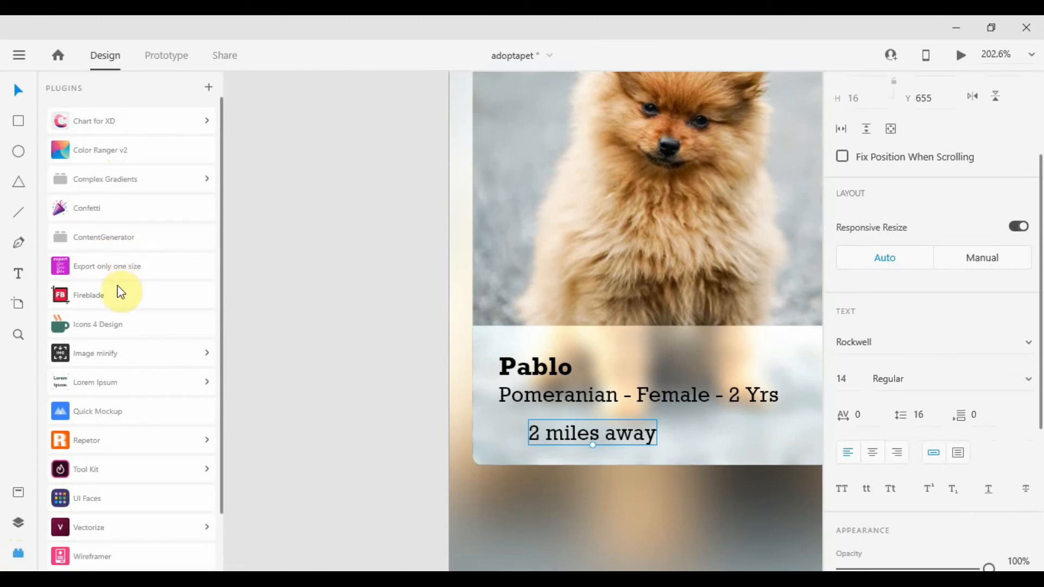
Search the Icons 4 Design plugin for "location" and insert the location-on icon at size 24.
{"action": "left_click", "coordinate": [109, 326]}
{"action": "left_click", "coordinate": [117, 167]}
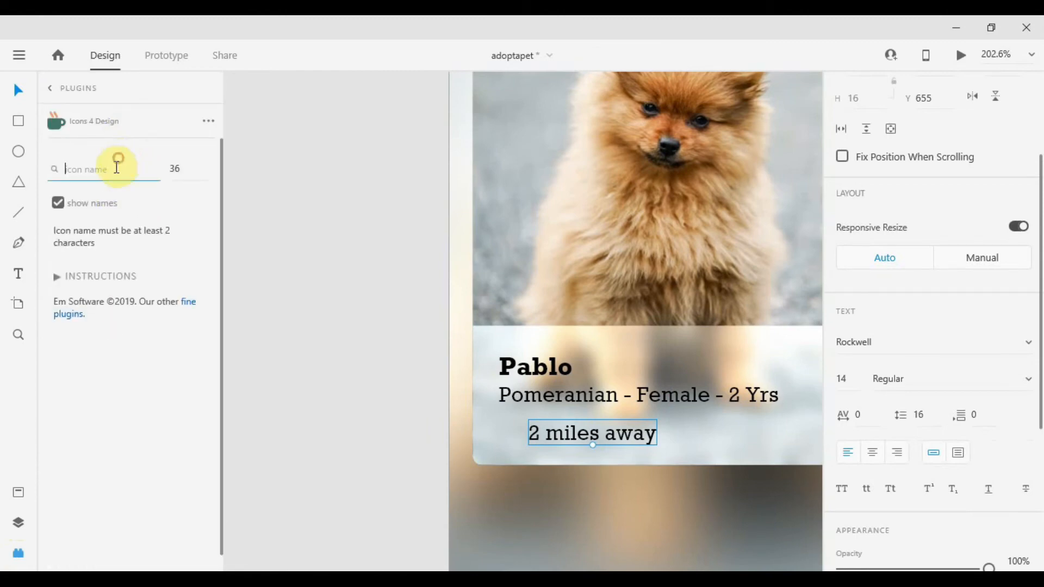
{"action": "type", "text": "location"}
{"action": "key", "text": "Return"}
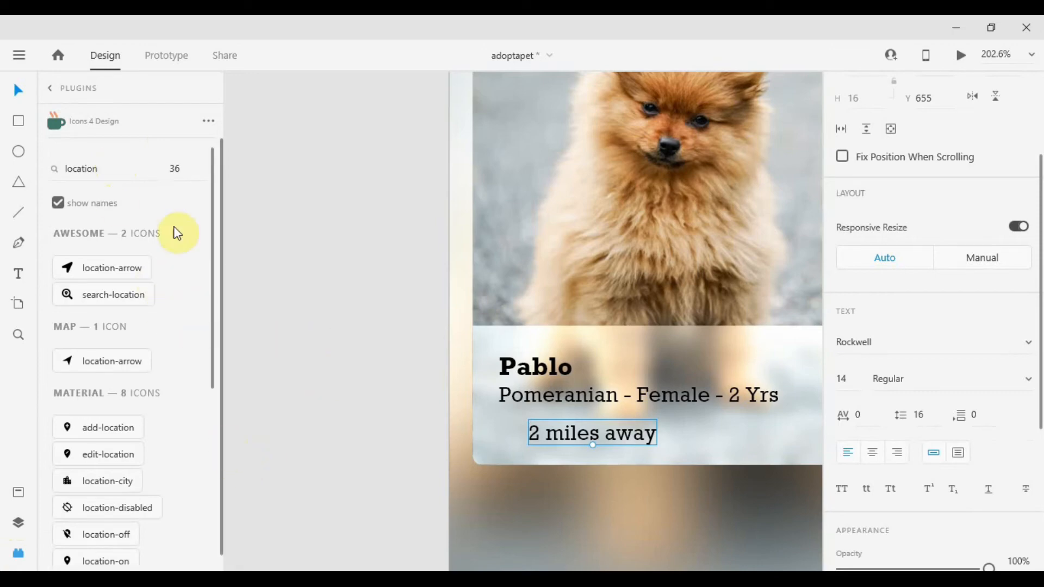
{"action": "key", "text": "Tab"}
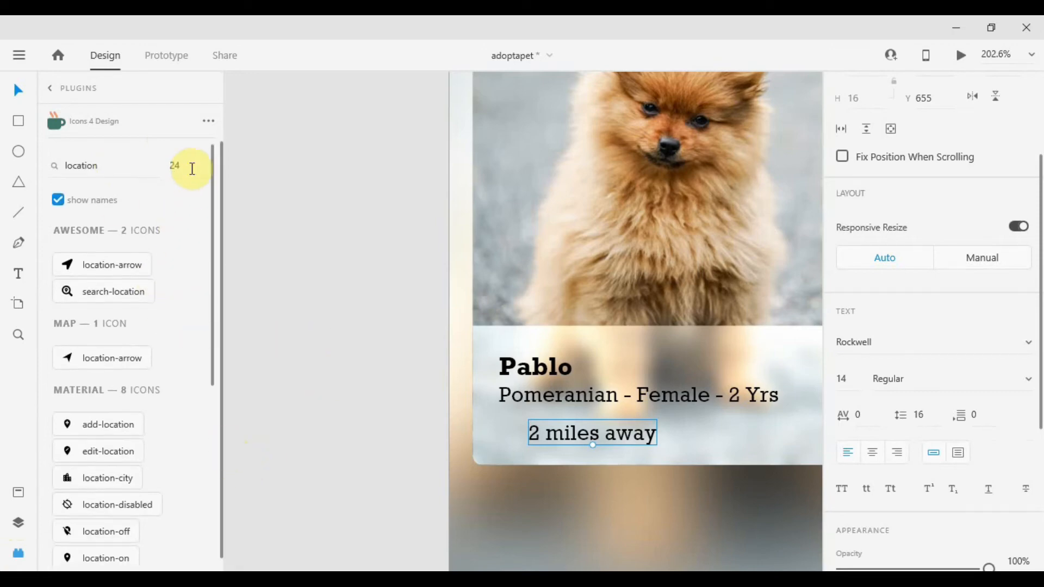
{"action": "left_click", "coordinate": [105, 558]}
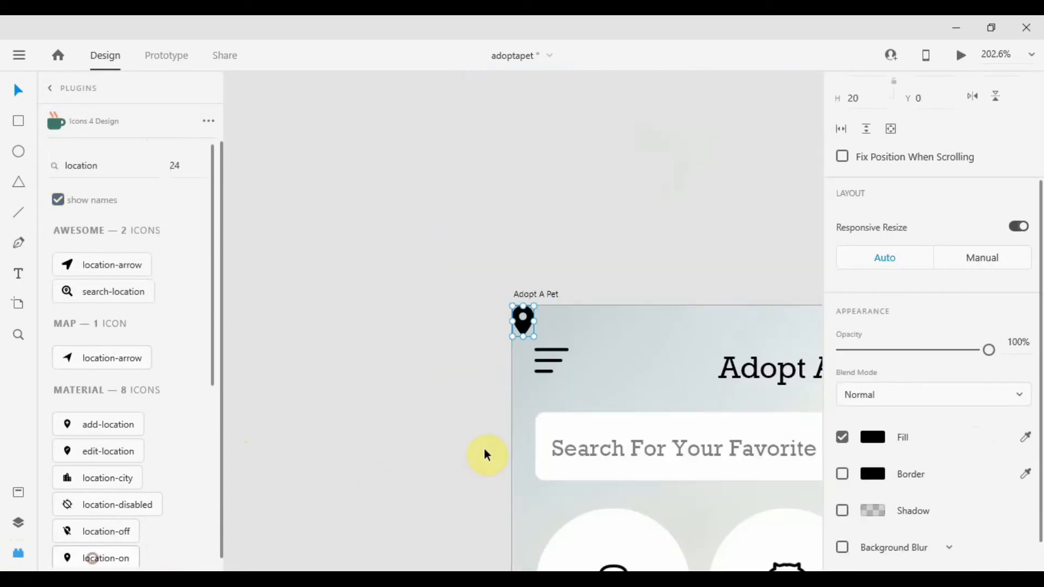
Paste the location pin icon into the card and move it to the left of the "2 miles away" text.
{"action": "scroll", "coordinate": [588, 397], "scroll_direction": "down", "scroll_amount": 5}
{"action": "scroll", "coordinate": [599, 458], "scroll_direction": "up", "scroll_amount": 6}
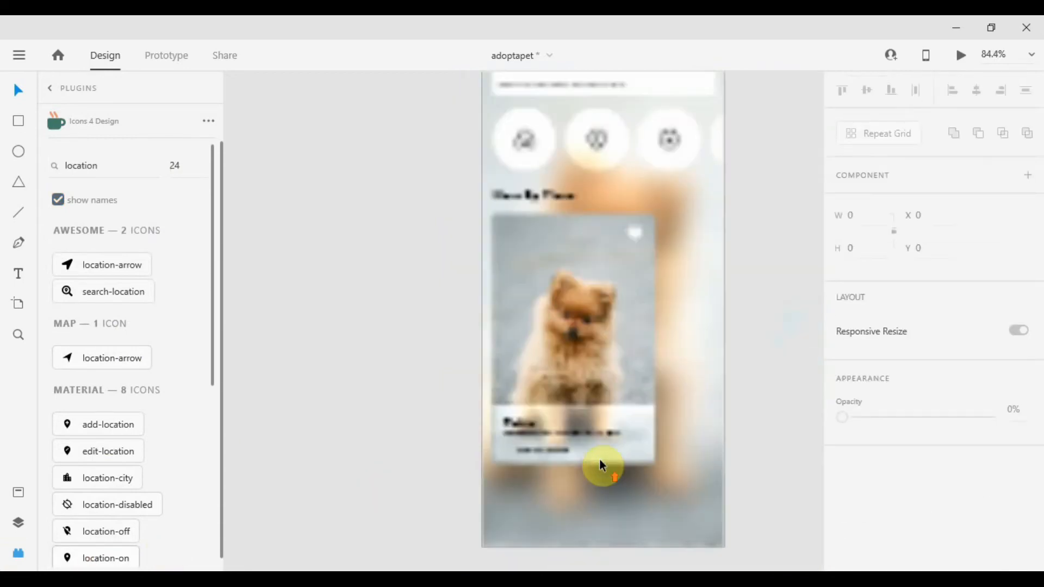
{"action": "left_click", "coordinate": [15, 553]}
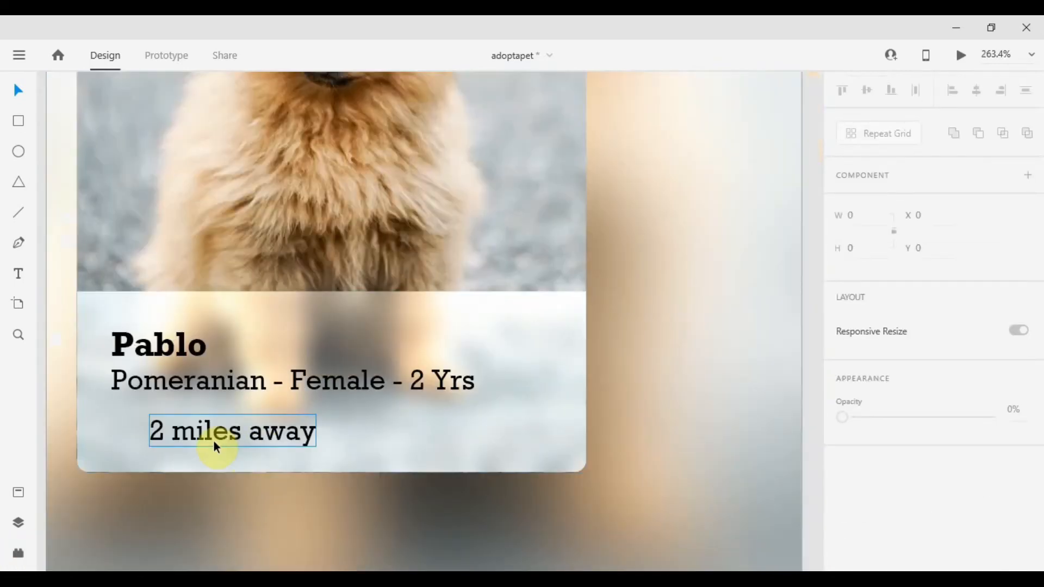
{"action": "left_click", "coordinate": [213, 438]}
{"action": "key", "text": "ctrl+v"}
{"action": "left_click_drag", "start_coordinate": [430, 329], "coordinate": [129, 433]}
Resize the pin icon to match the distance line's height and align it beside the text.
{"action": "scroll", "coordinate": [85, 435], "scroll_direction": "up", "scroll_amount": 3}
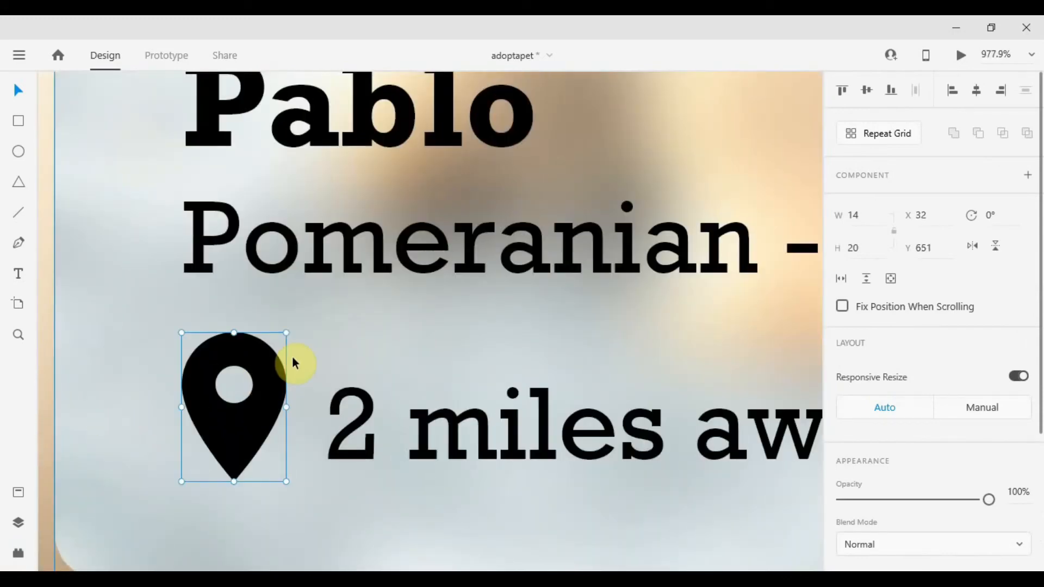
{"action": "left_click_drag", "start_coordinate": [284, 333], "coordinate": [299, 413]}
{"action": "scroll", "coordinate": [272, 402], "scroll_direction": "down", "scroll_amount": 3}
{"action": "left_click", "coordinate": [244, 414], "text": "shift"}
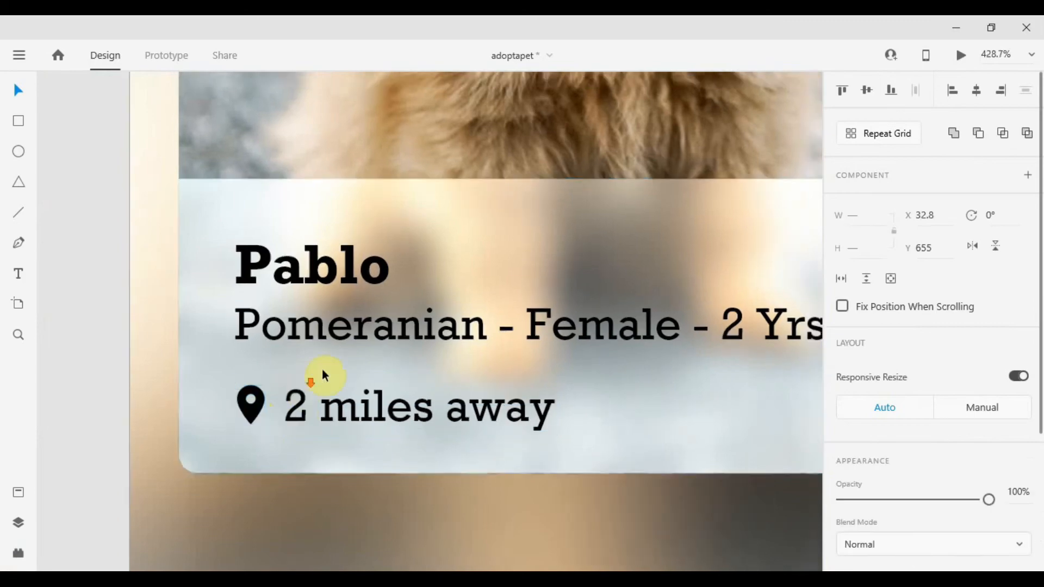
{"action": "scroll", "coordinate": [322, 370], "scroll_direction": "down", "scroll_amount": 5}
{"action": "left_click", "coordinate": [240, 408]}
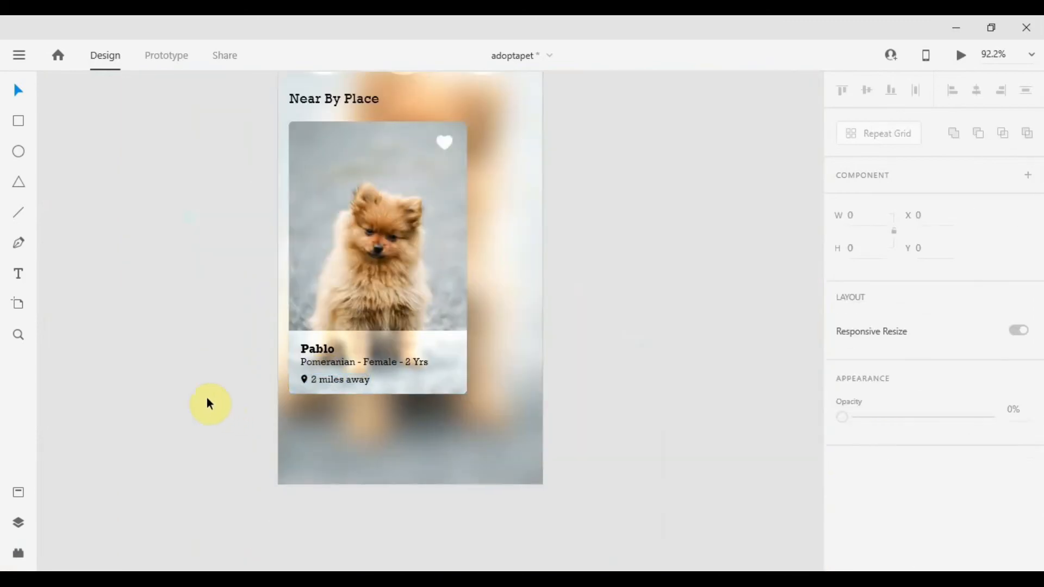
Select all of the pet card's elements and group them.
{"action": "left_click_drag", "start_coordinate": [286, 363], "coordinate": [325, 442]}
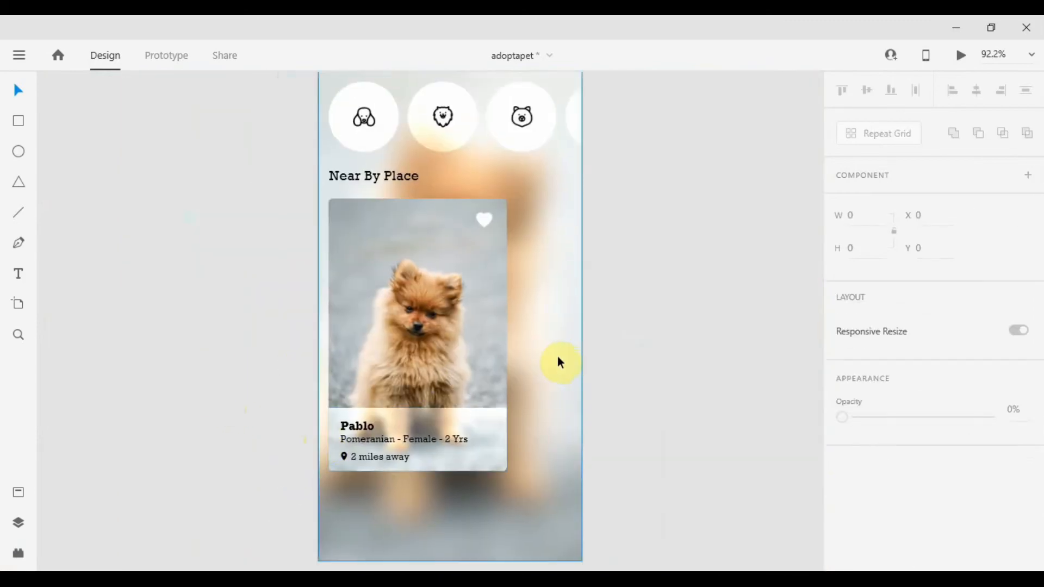
{"action": "left_click_drag", "start_coordinate": [268, 212], "coordinate": [546, 491]}
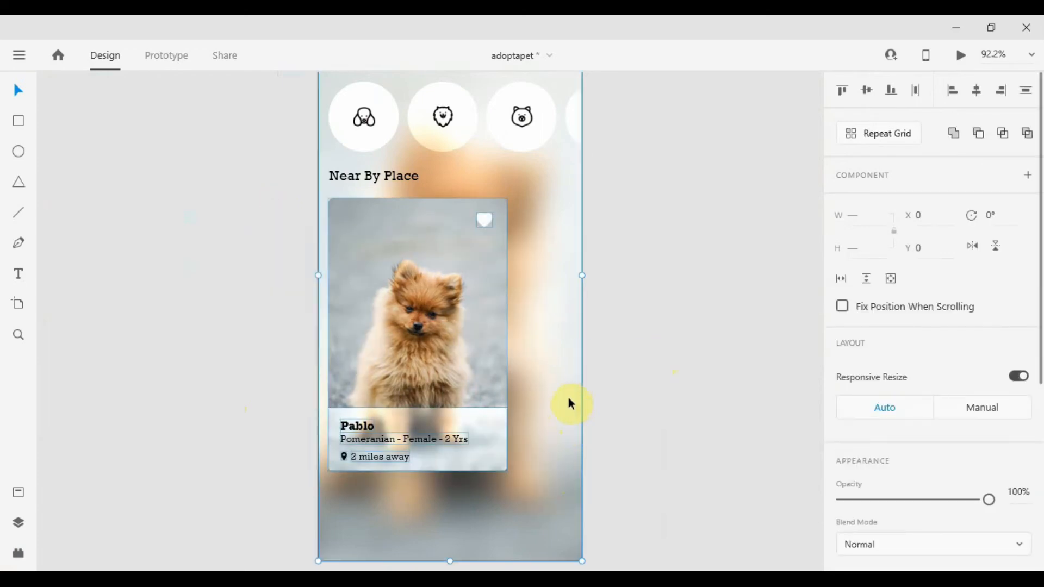
{"action": "left_click", "coordinate": [648, 356]}
{"action": "left_click_drag", "start_coordinate": [222, 202], "coordinate": [564, 499]}
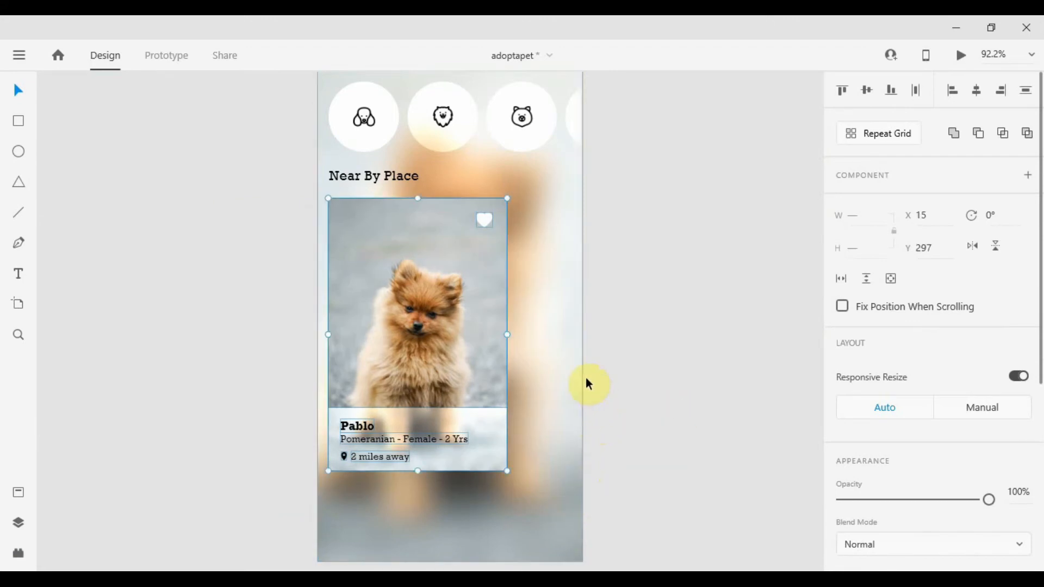
{"action": "right_click", "coordinate": [390, 270]}
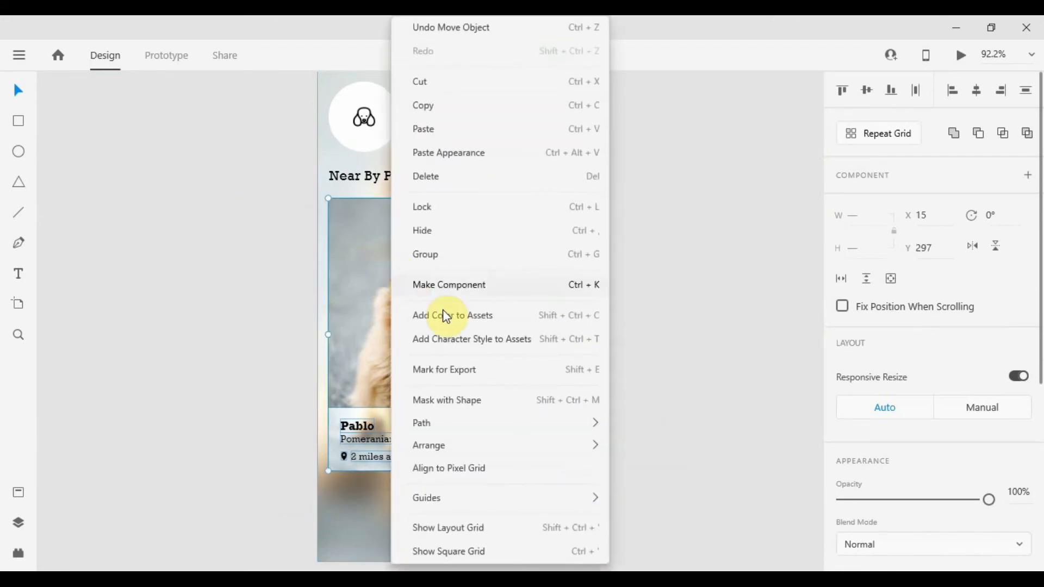
{"action": "left_click", "coordinate": [472, 260]}
{"action": "left_click", "coordinate": [623, 292]}
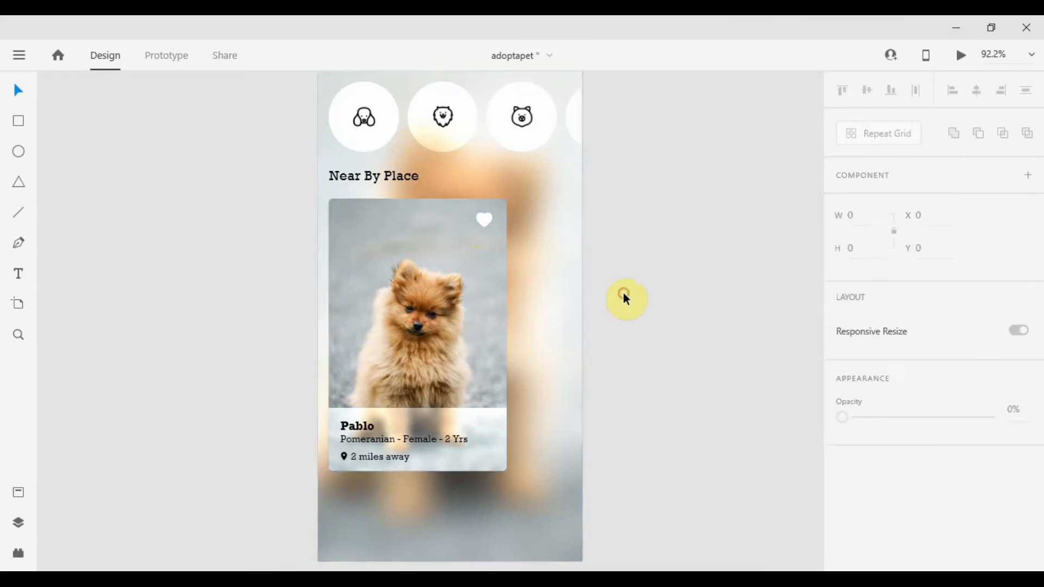
Turn the card group into a Repeat Grid and extend it horizontally to four cards.
{"action": "scroll", "coordinate": [624, 293], "scroll_direction": "down", "scroll_amount": 3}
{"action": "scroll", "coordinate": [623, 293], "scroll_direction": "up", "scroll_amount": 1}
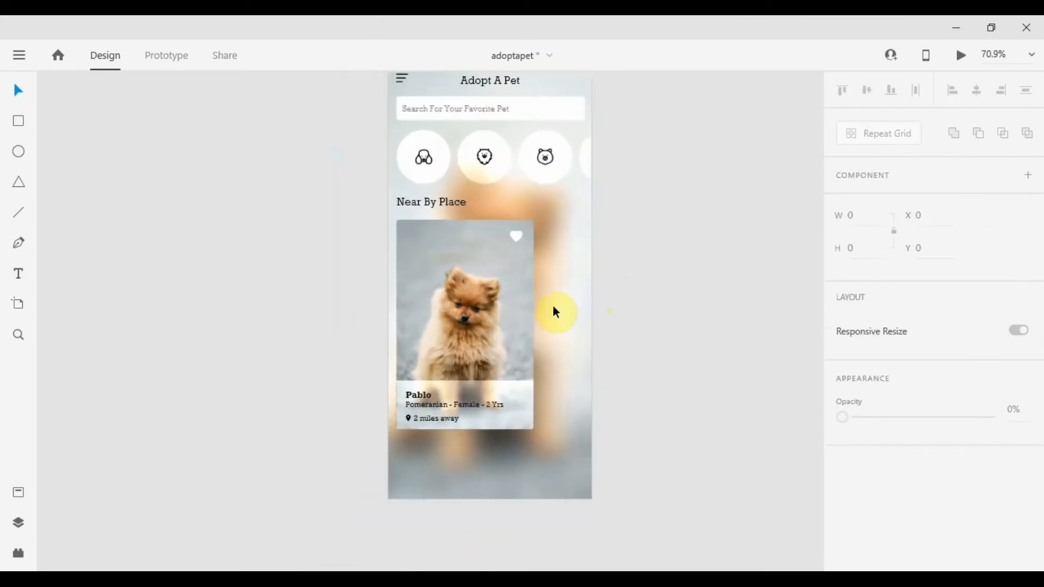
{"action": "left_click", "coordinate": [503, 312]}
{"action": "scroll", "coordinate": [750, 251], "scroll_direction": "down", "scroll_amount": 3}
{"action": "left_click_drag", "start_coordinate": [680, 277], "coordinate": [541, 302]}
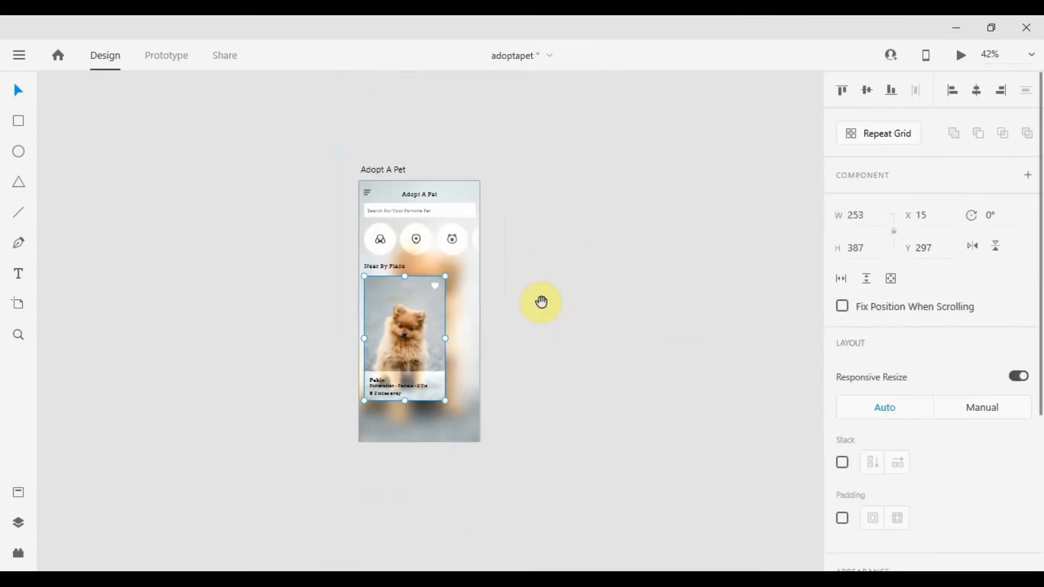
{"action": "left_click", "coordinate": [899, 135]}
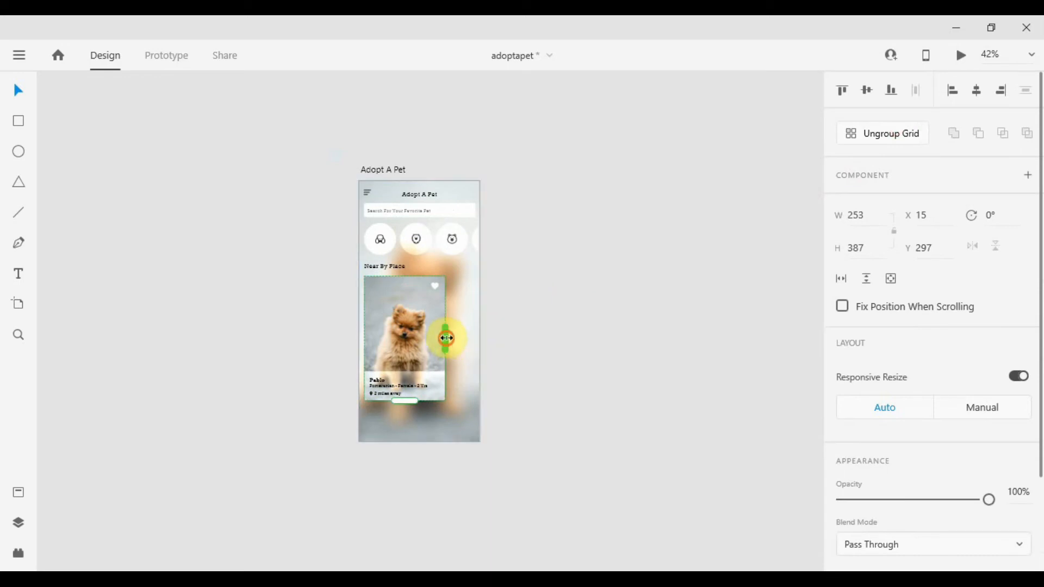
{"action": "left_click_drag", "start_coordinate": [446, 338], "coordinate": [716, 336]}
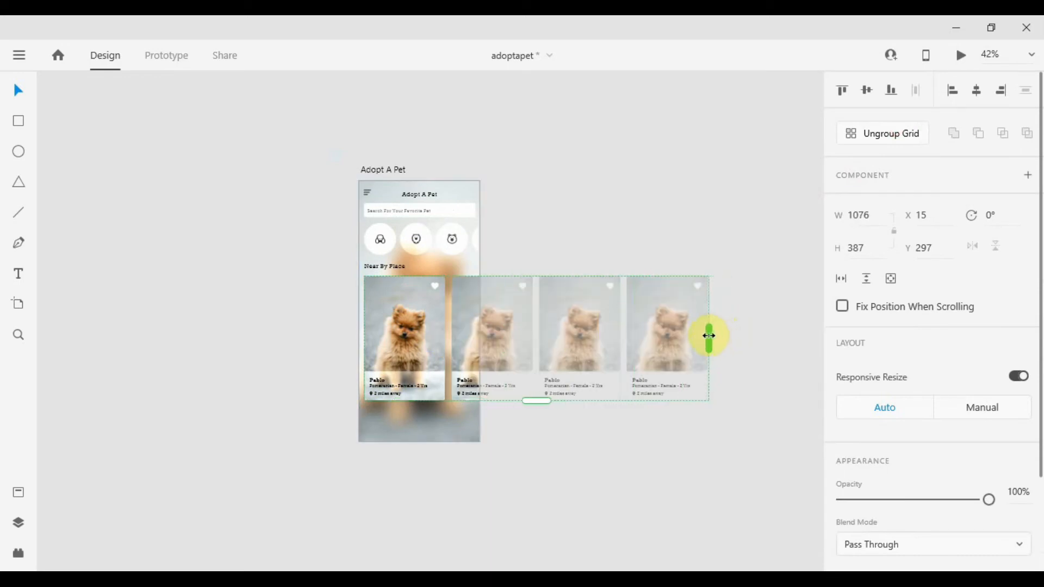
Ungroup the repeat grid of pet cards.
{"action": "scroll", "coordinate": [487, 348], "scroll_direction": "up", "scroll_amount": 3}
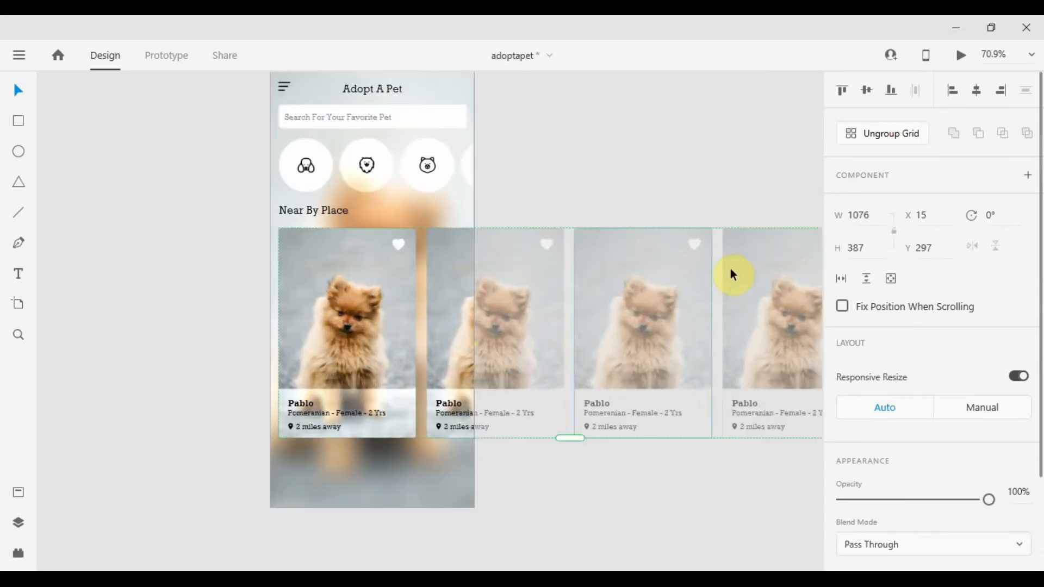
{"action": "left_click", "coordinate": [879, 139]}
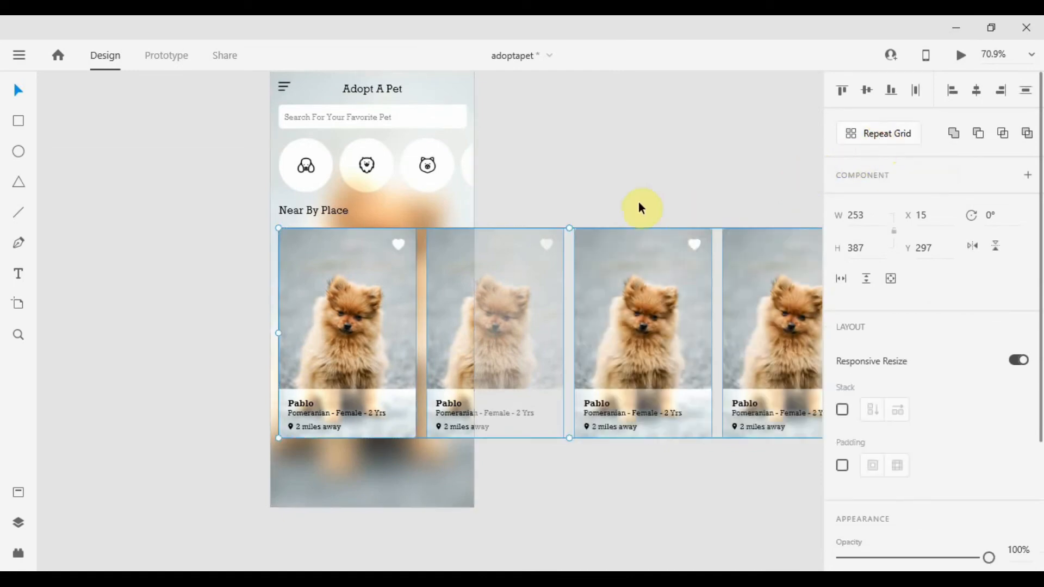
{"action": "left_click", "coordinate": [603, 293]}
{"action": "left_click", "coordinate": [540, 310]}
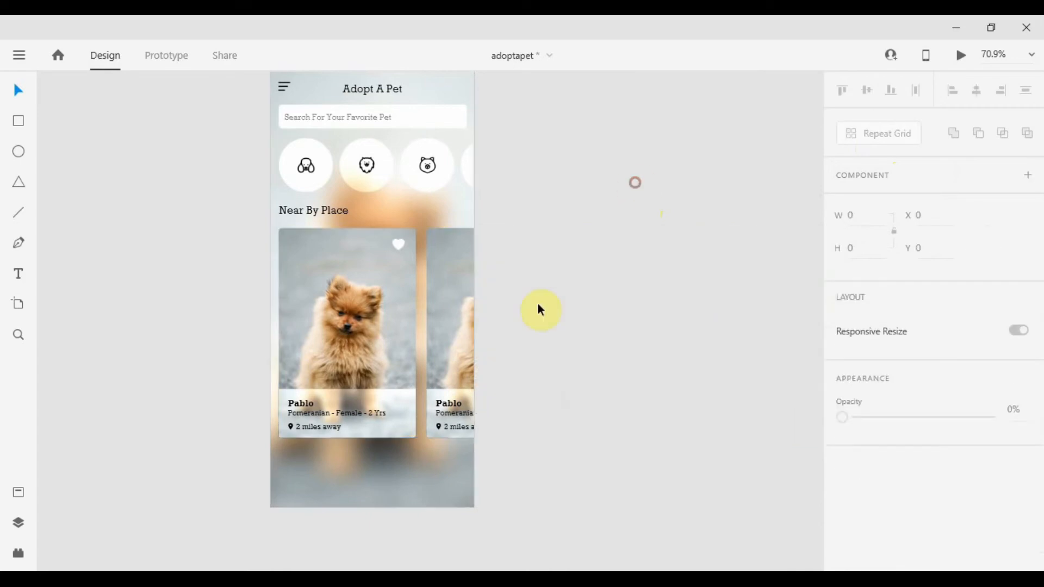
{"action": "left_click", "coordinate": [452, 311]}
{"action": "left_click_drag", "start_coordinate": [452, 311], "coordinate": [292, 315]}
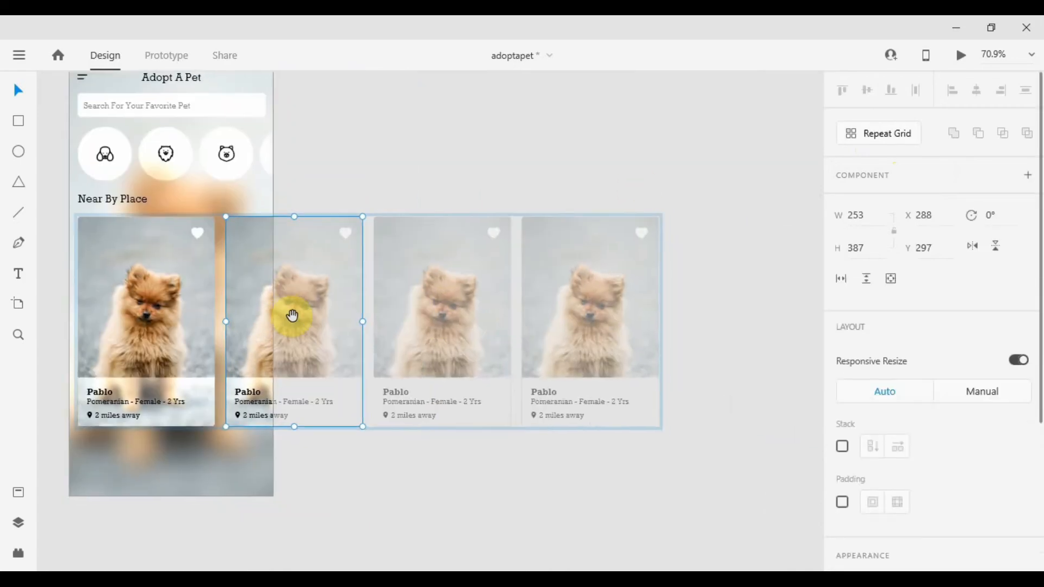
{"action": "left_click", "coordinate": [433, 464]}
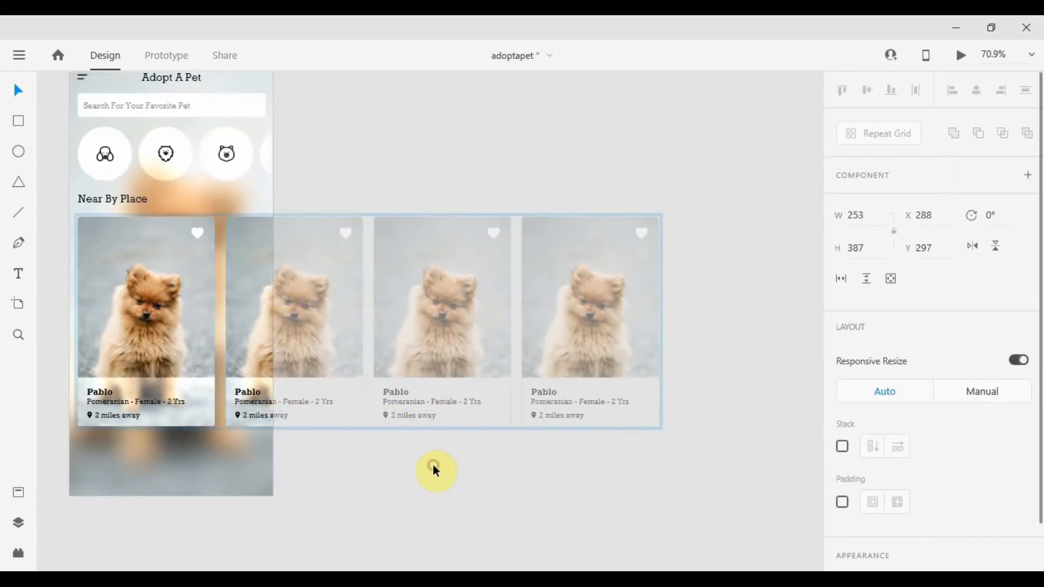
{"action": "left_click", "coordinate": [201, 335]}
{"action": "left_click_drag", "start_coordinate": [200, 334], "coordinate": [396, 346]}
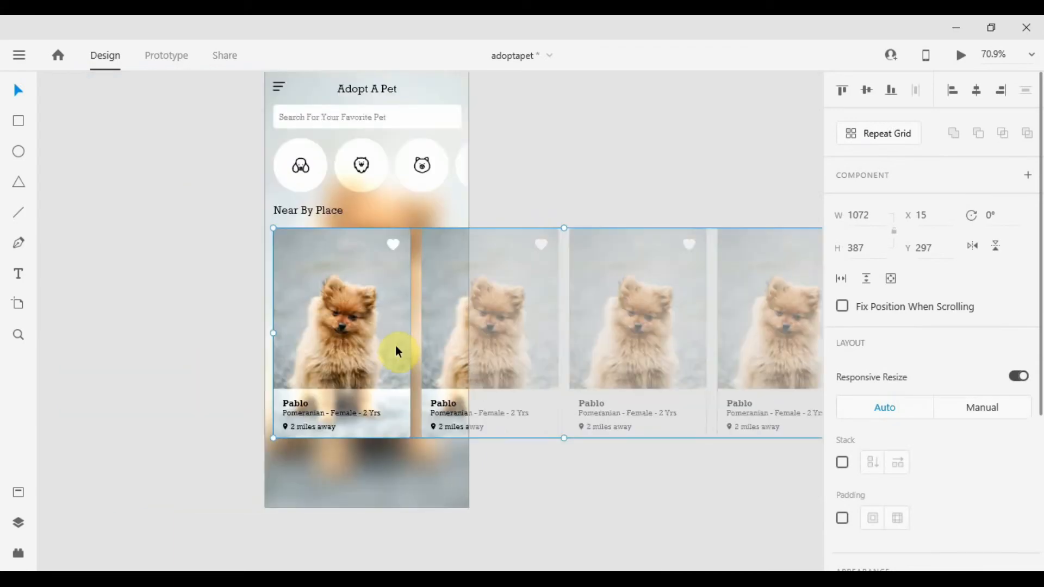
{"action": "left_click", "coordinate": [441, 344]}
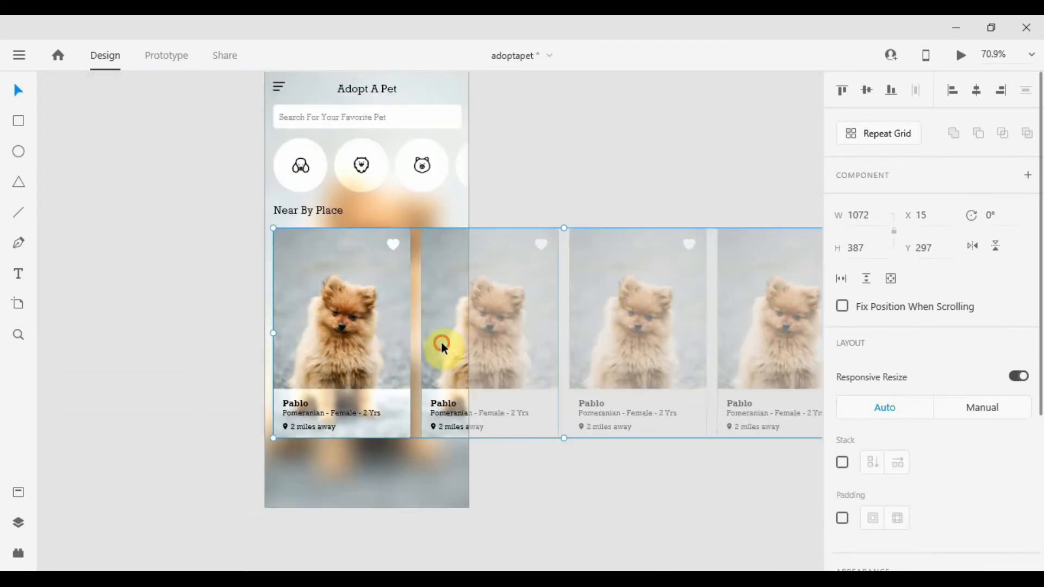
Drop a spaniel photo into the second card's image area.
{"action": "left_click_drag", "start_coordinate": [441, 342], "coordinate": [442, 351]}
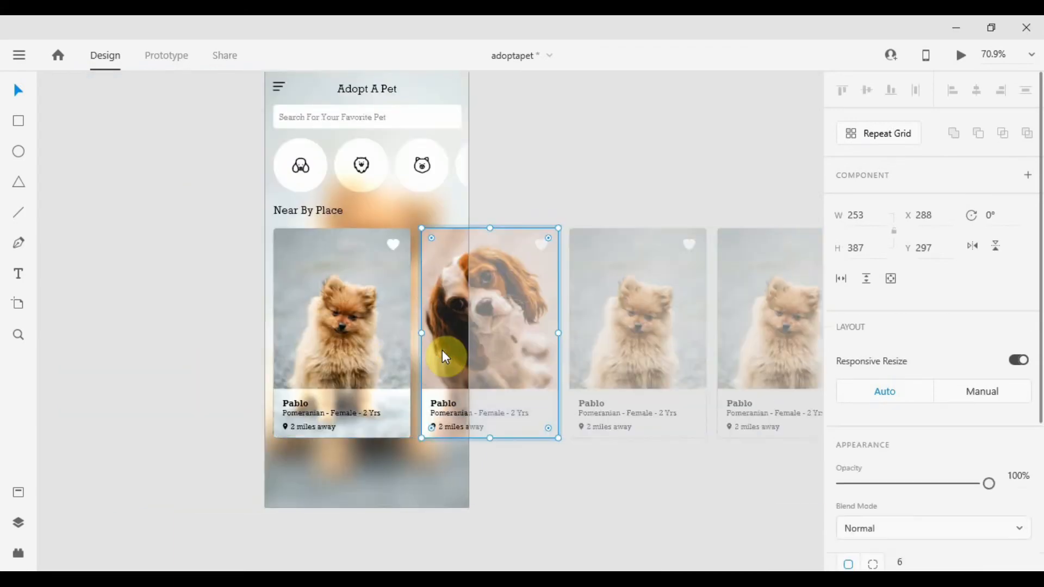
{"action": "left_click", "coordinate": [624, 477]}
{"action": "left_click", "coordinate": [448, 311]}
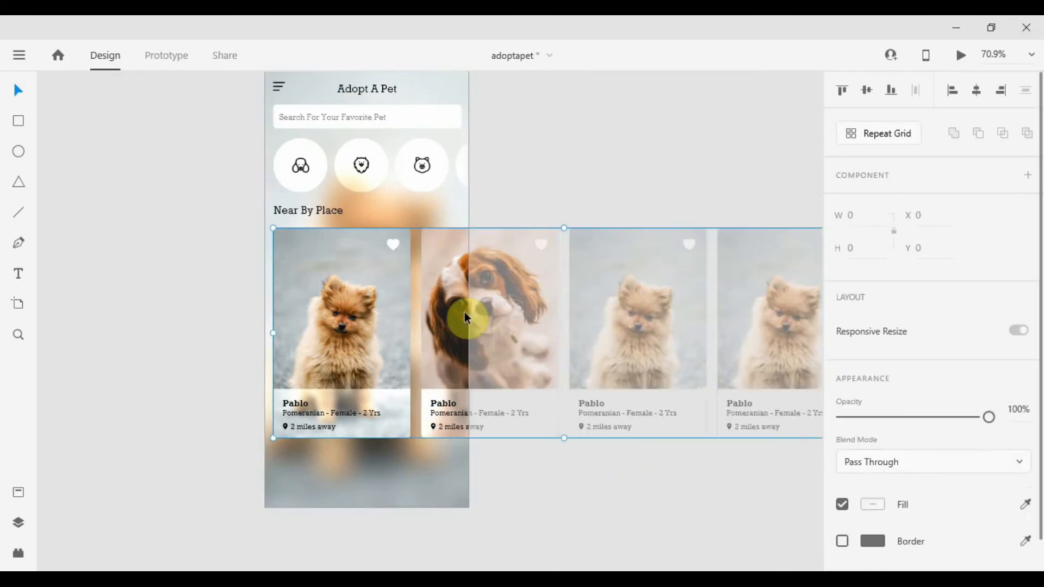
Slide the card row left and place new dog photos into the third and fourth cards.
{"action": "left_click_drag", "start_coordinate": [417, 314], "coordinate": [240, 299]}
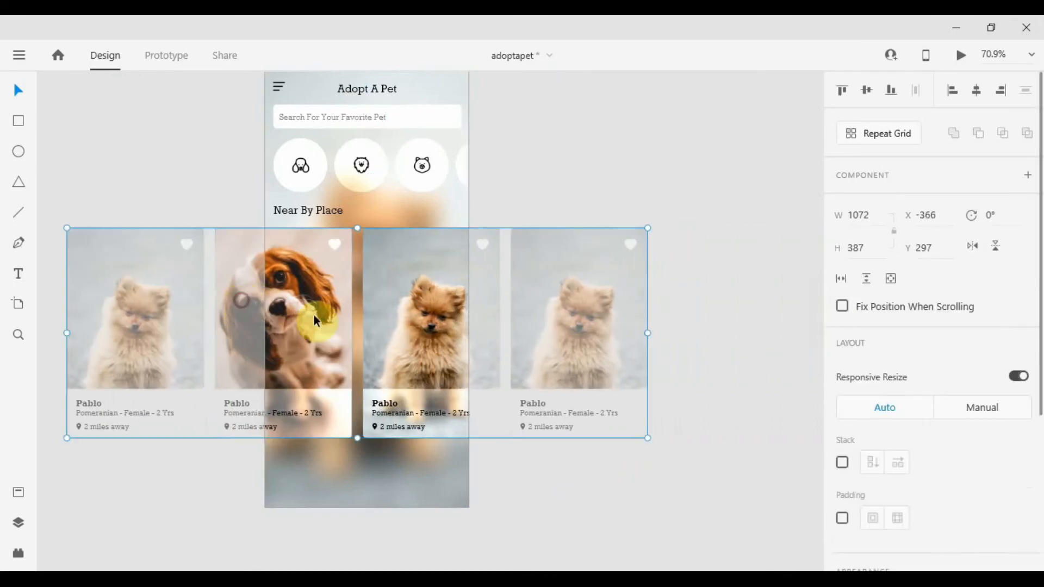
{"action": "left_click", "coordinate": [410, 326]}
{"action": "left_click_drag", "start_coordinate": [410, 326], "coordinate": [312, 323]}
{"action": "left_click_drag", "start_coordinate": [312, 323], "coordinate": [359, 342]}
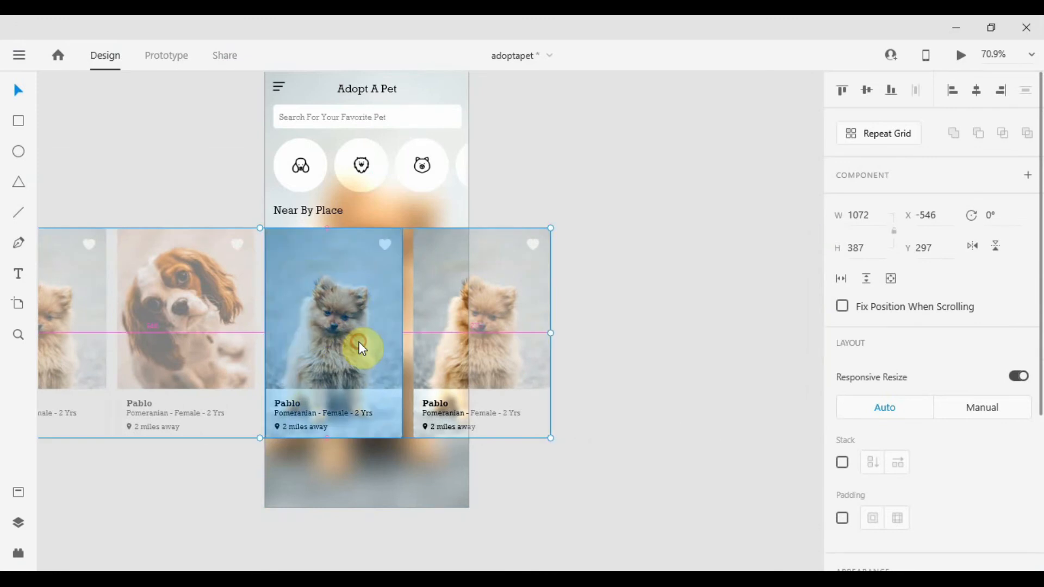
{"action": "left_click_drag", "start_coordinate": [496, 411], "coordinate": [449, 357]}
{"action": "left_click", "coordinate": [664, 361]}
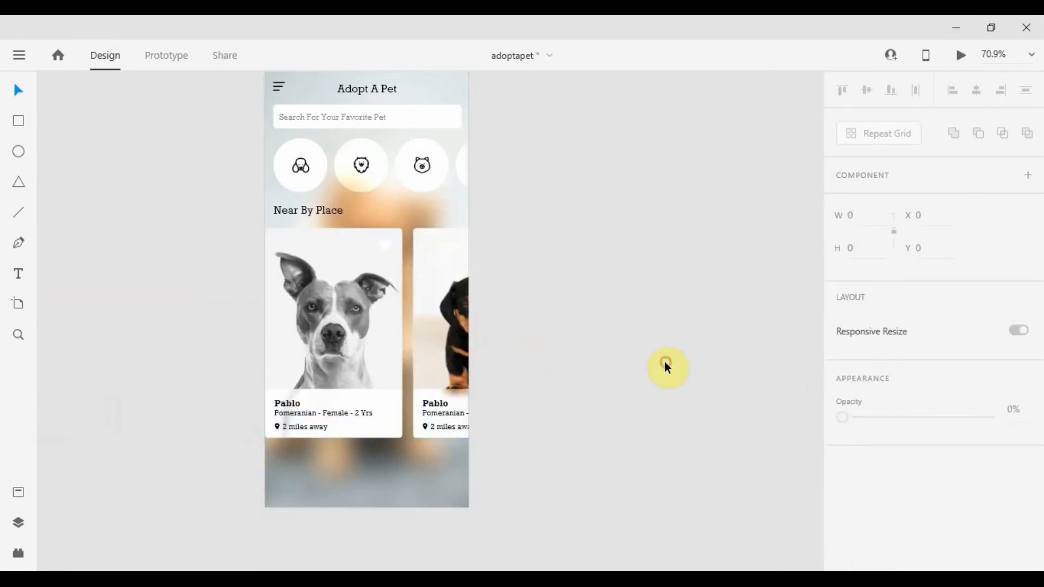
Move the card row back to its original position at X 15.
{"action": "left_click", "coordinate": [457, 356]}
{"action": "left_click_drag", "start_coordinate": [373, 361], "coordinate": [627, 338]}
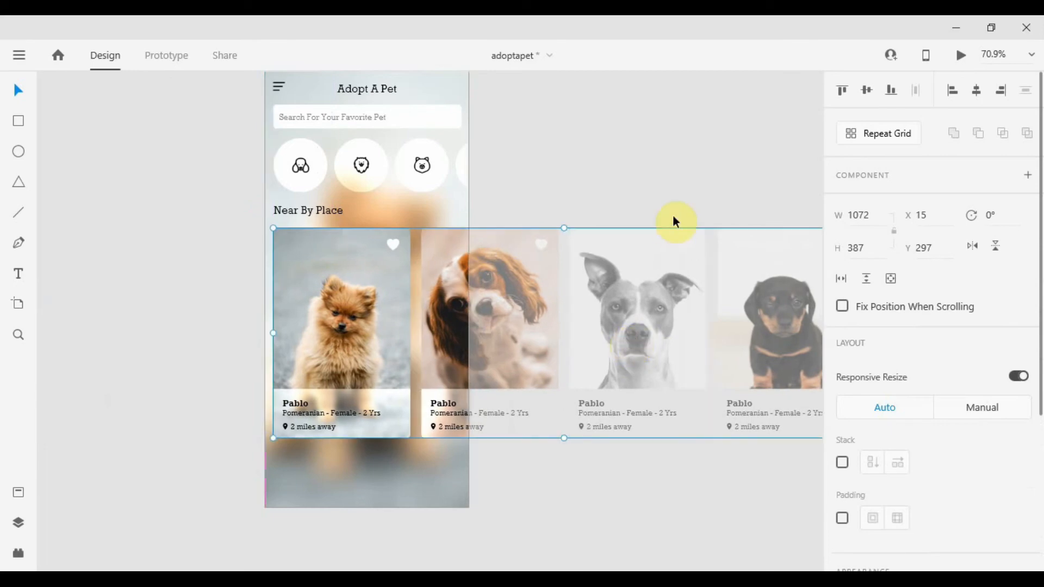
{"action": "left_click", "coordinate": [658, 182]}
Rename the pet on the second card to "Simba".
{"action": "scroll", "coordinate": [454, 419], "scroll_direction": "up", "scroll_amount": 6}
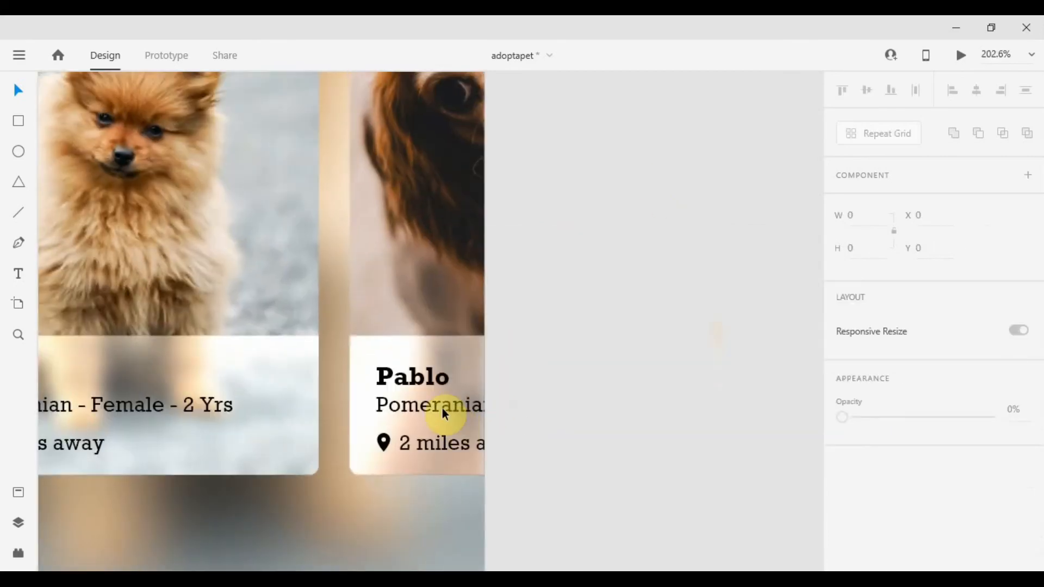
{"action": "scroll", "coordinate": [582, 391], "scroll_direction": "down", "scroll_amount": 3}
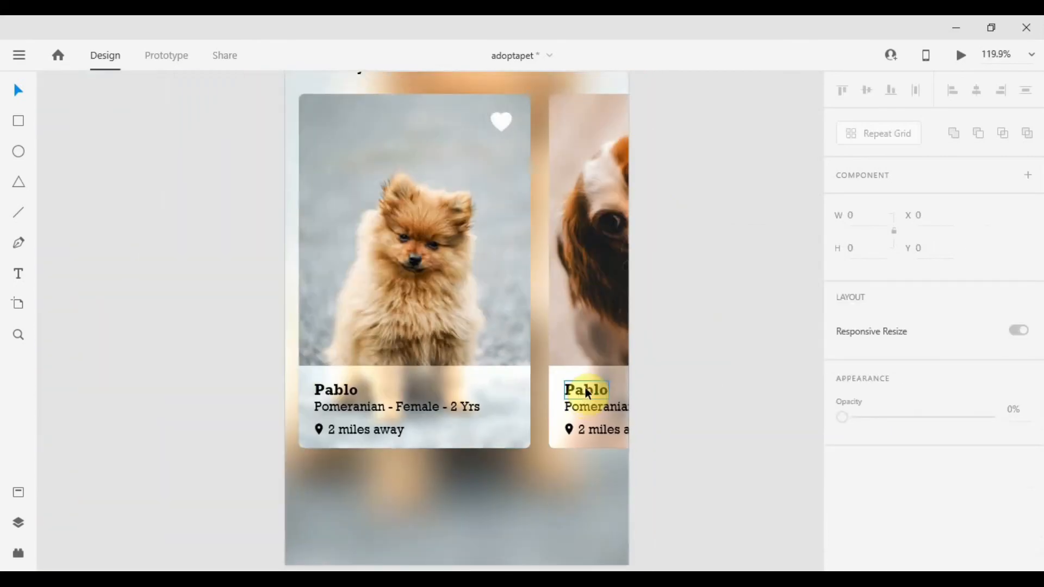
{"action": "left_click", "coordinate": [587, 391]}
{"action": "double_click", "coordinate": [589, 390]}
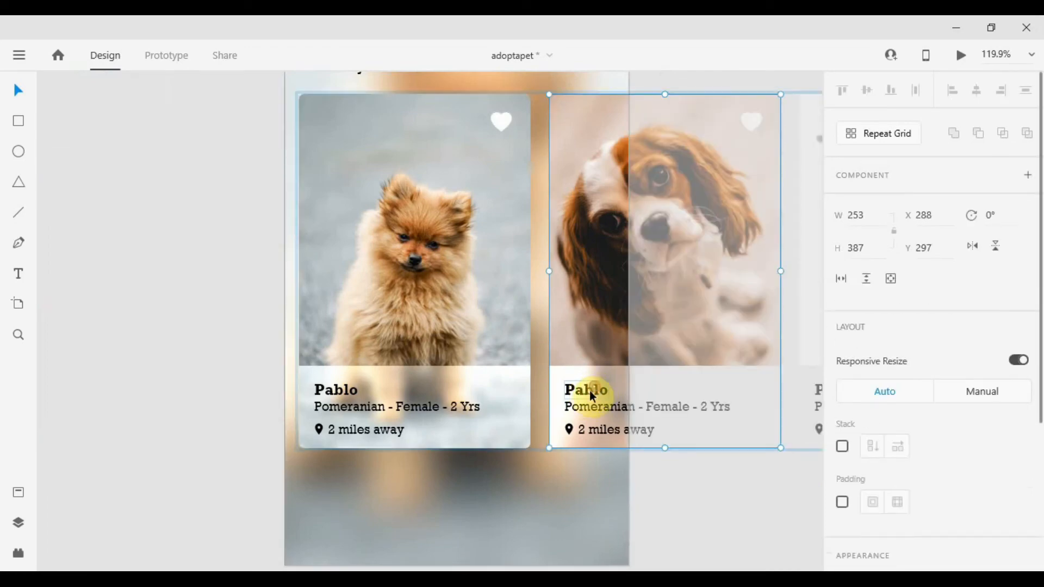
{"action": "double_click", "coordinate": [590, 391]}
{"action": "type", "text": "S"}
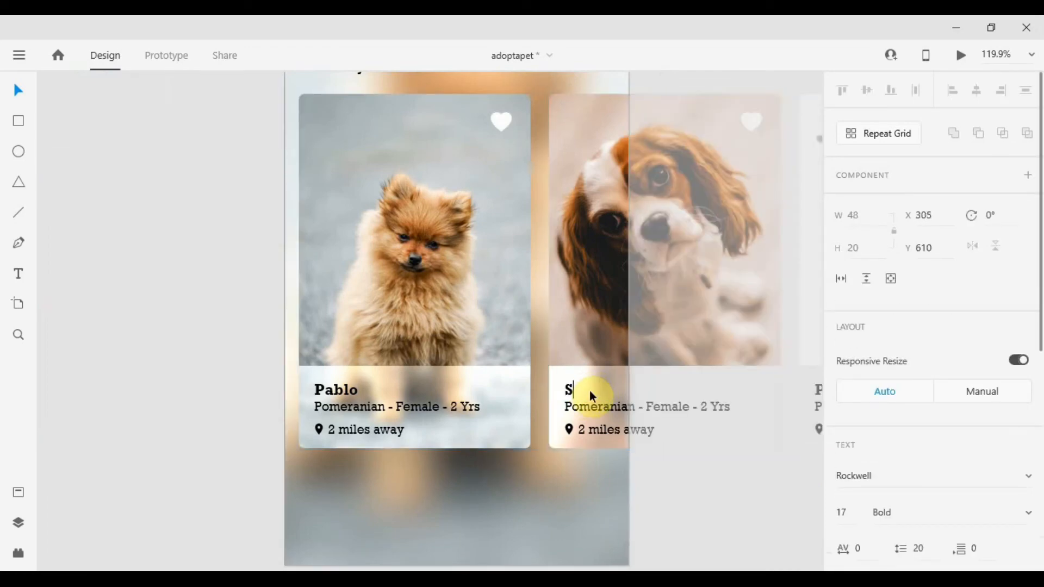
{"action": "type", "text": "imba"}
{"action": "key", "text": "Escape"}
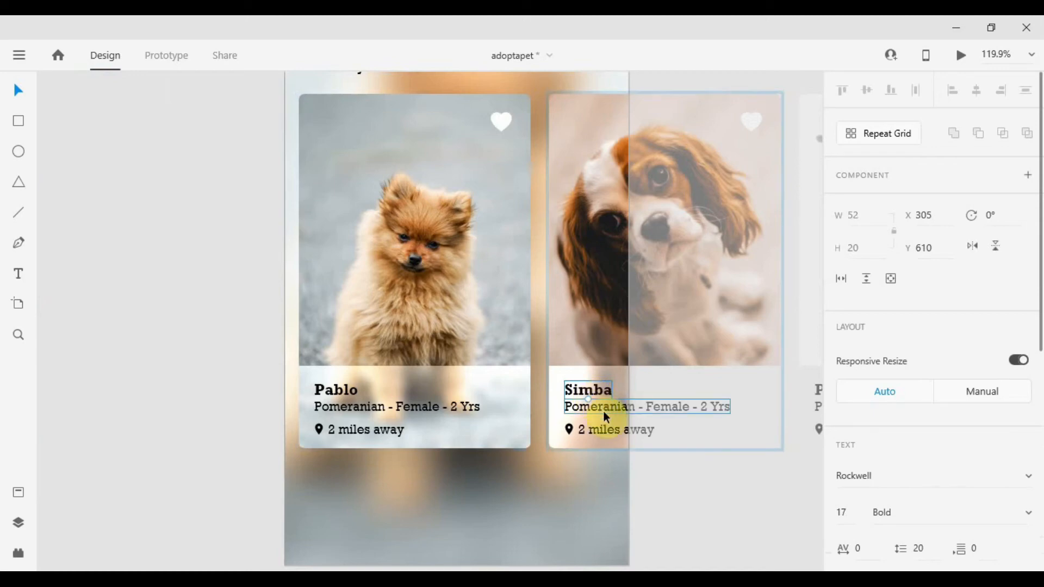
Change the breed on the second card to "Cocker Spaniel".
{"action": "left_click", "coordinate": [602, 410]}
{"action": "left_click", "coordinate": [687, 391]}
{"action": "scroll", "coordinate": [466, 415], "scroll_direction": "right", "scroll_amount": 5}
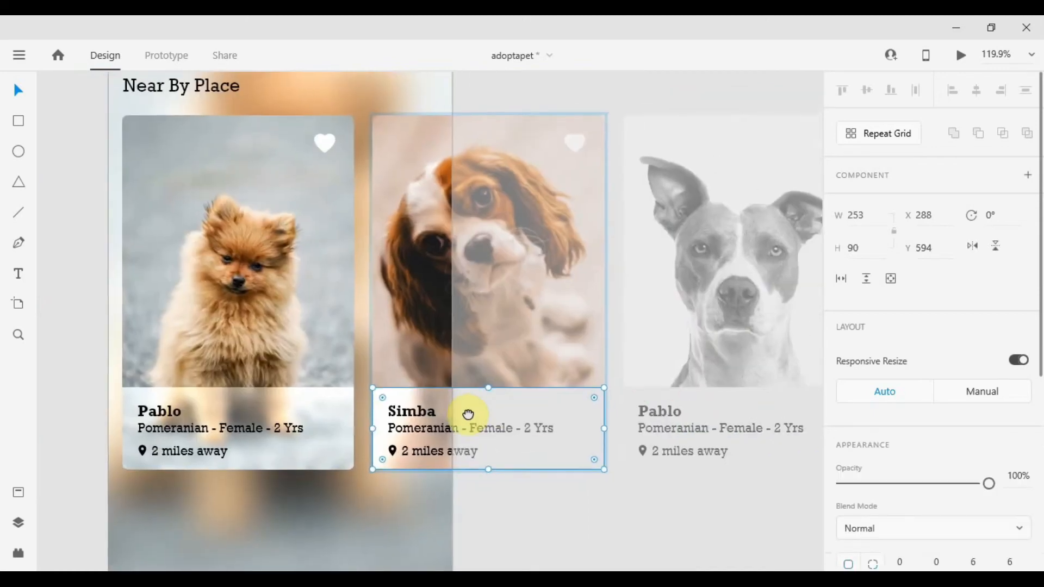
{"action": "key", "text": "Escape"}
{"action": "left_click", "coordinate": [328, 421]}
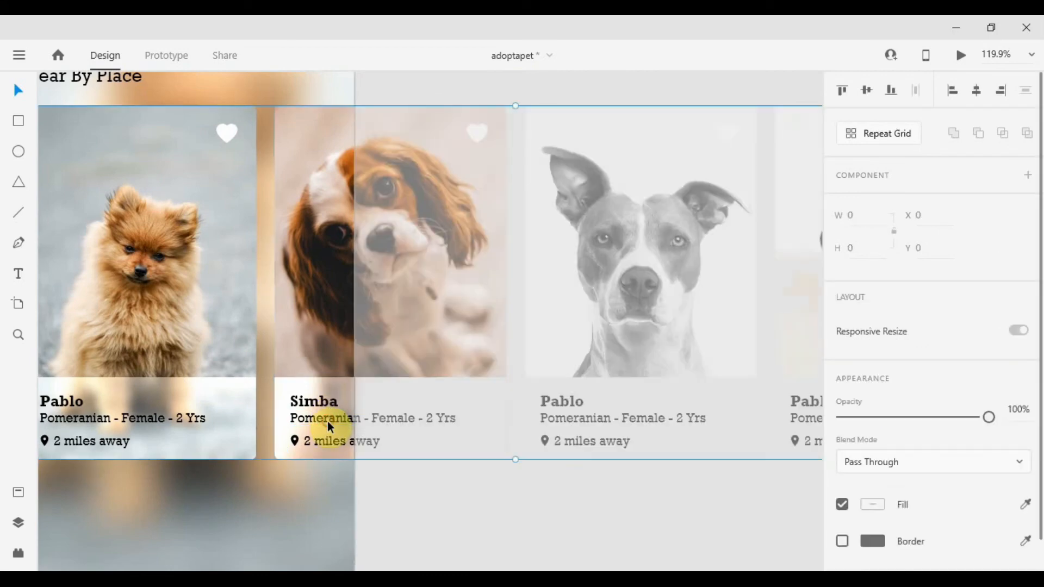
{"action": "double_click", "coordinate": [330, 418]}
{"action": "left_click", "coordinate": [329, 417]}
{"action": "triple_click", "coordinate": [330, 418]}
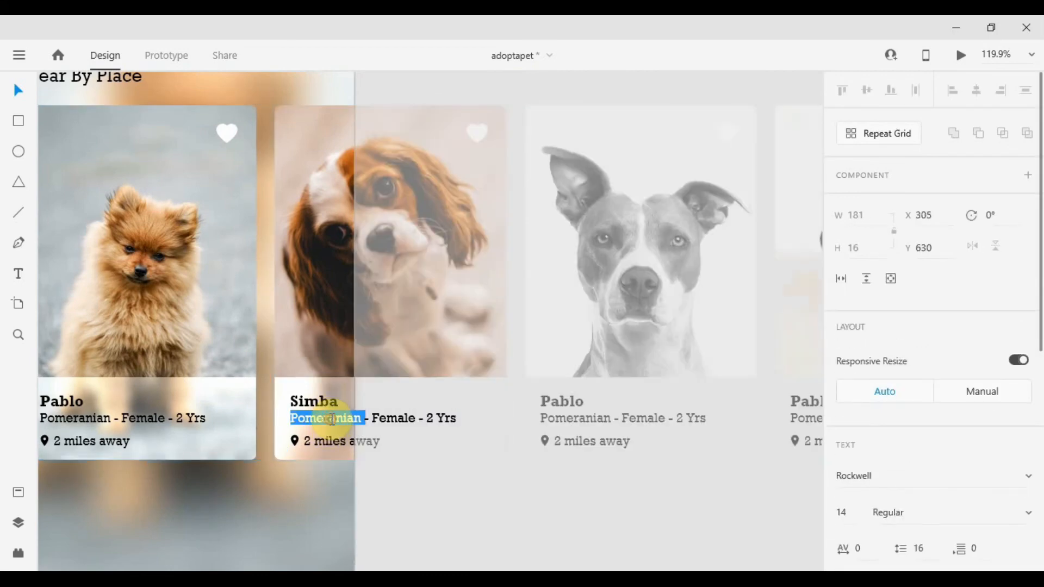
{"action": "double_click", "coordinate": [334, 418]}
{"action": "type", "text": "Cocker Sp"}
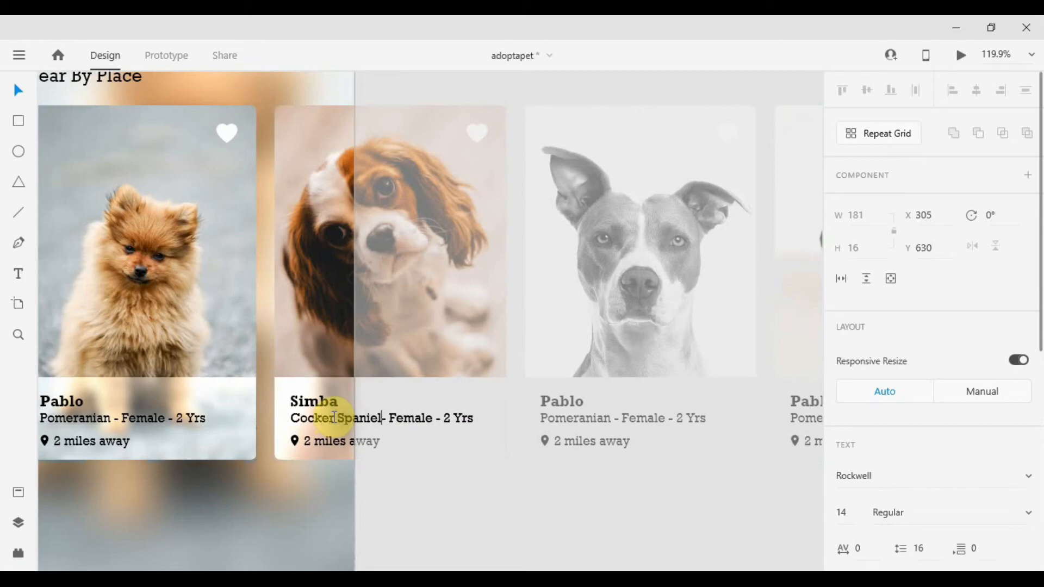
Change the breed on the third card to "Terrier".
{"action": "double_click", "coordinate": [583, 419]}
{"action": "type", "text": "Terrier"}
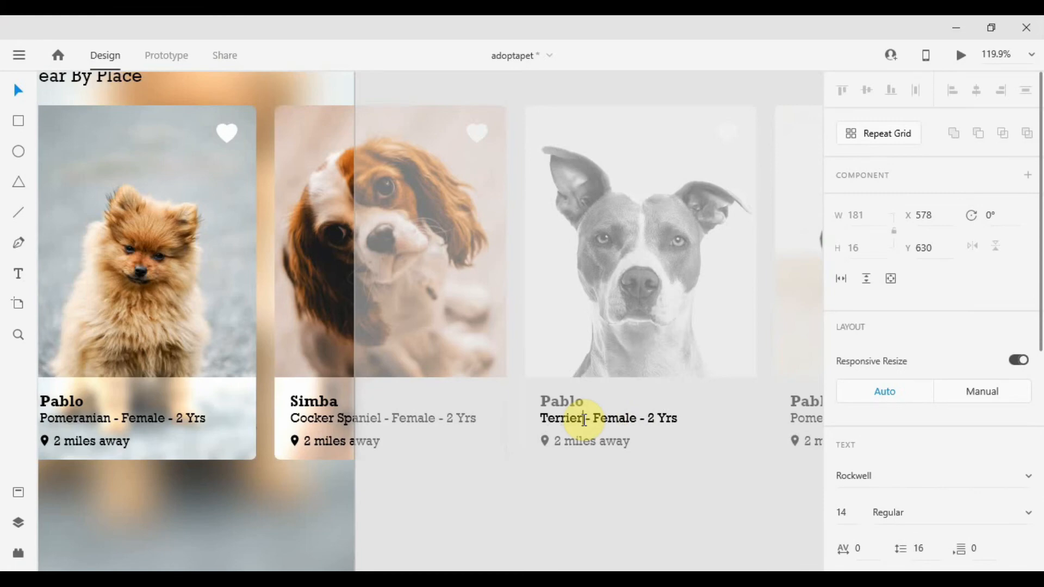
Change the breed on the fourth card to "Rottweiler".
{"action": "double_click", "coordinate": [594, 411]}
{"action": "type", "text": "Rottweiler - Female - 2 Yrs"}
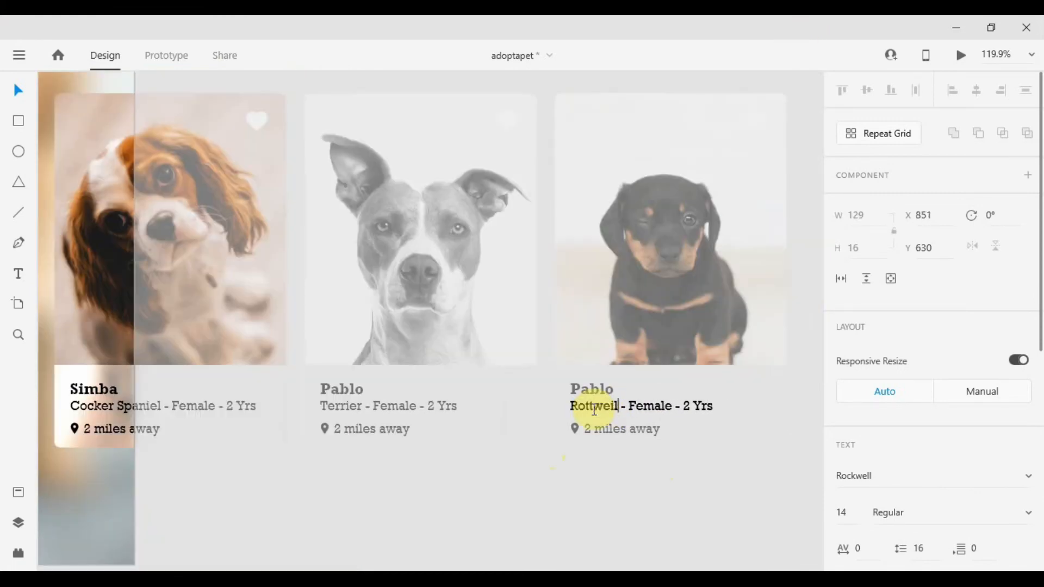
{"action": "key", "text": "Escape"}
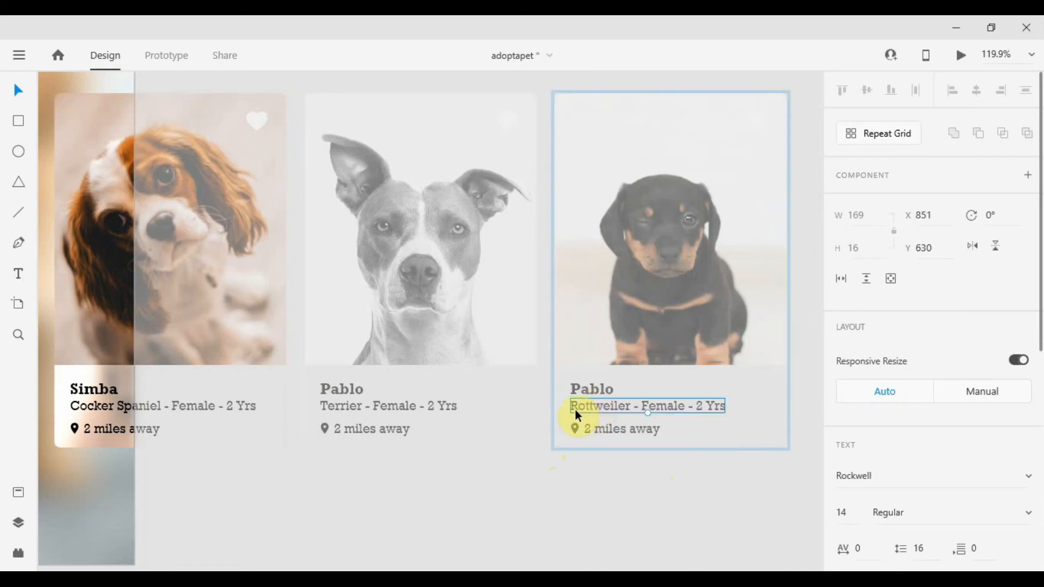
Set the card row group to scroll horizontally.
{"action": "scroll", "coordinate": [534, 422], "scroll_direction": "down", "scroll_amount": 3}
{"action": "left_click", "coordinate": [462, 490]}
{"action": "scroll", "coordinate": [485, 388], "scroll_direction": "down", "scroll_amount": 5}
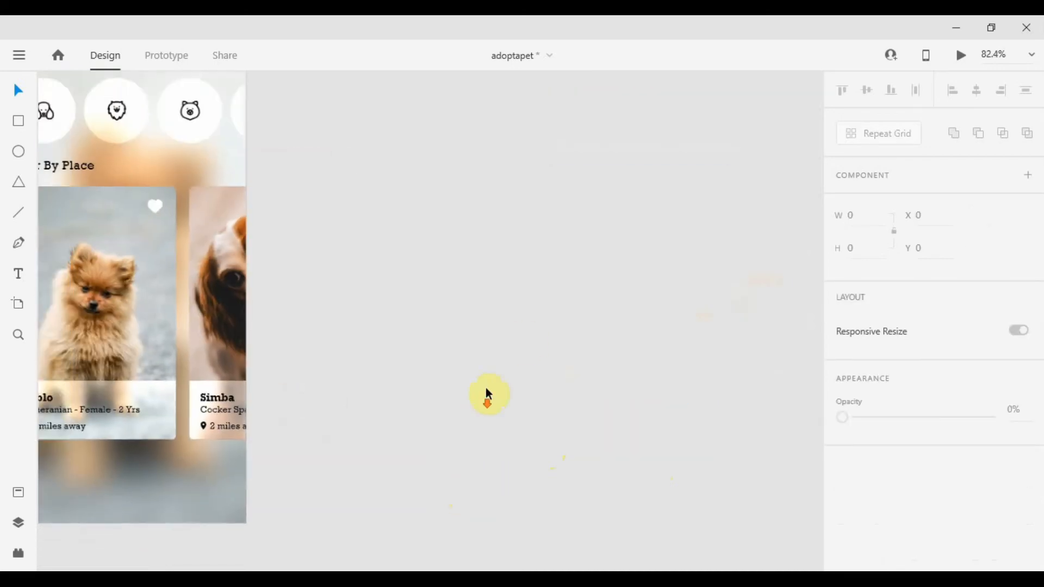
{"action": "left_click", "coordinate": [301, 354]}
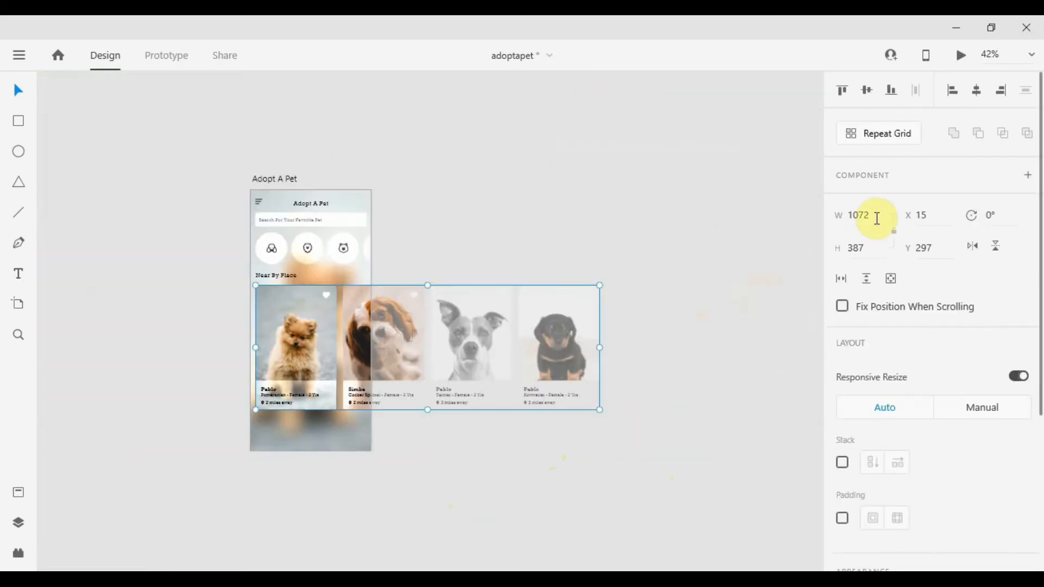
{"action": "left_click", "coordinate": [842, 280]}
{"action": "scroll", "coordinate": [403, 367], "scroll_direction": "up", "scroll_amount": 5}
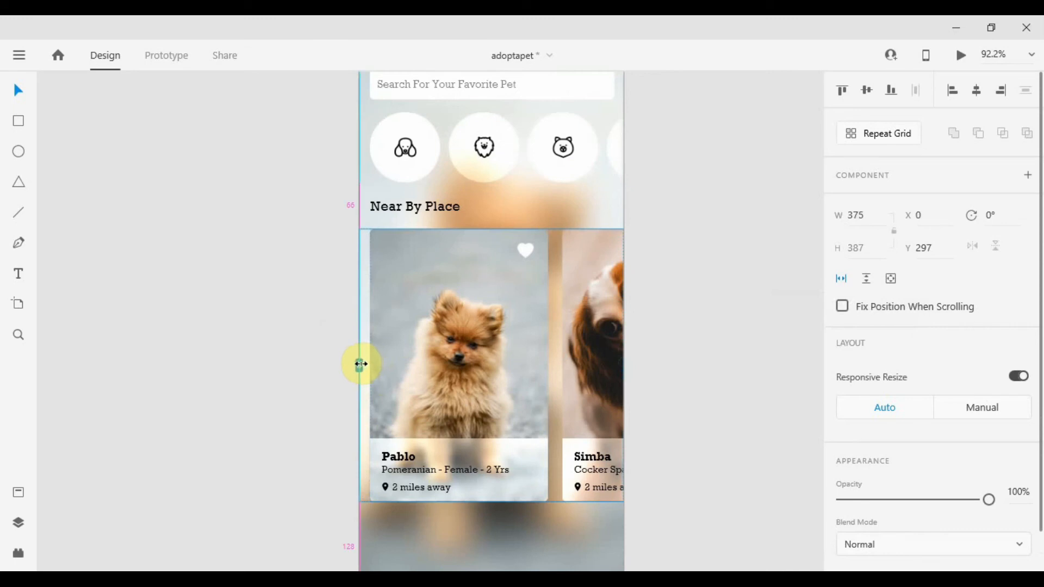
{"action": "scroll", "coordinate": [534, 351], "scroll_direction": "down", "scroll_amount": 3}
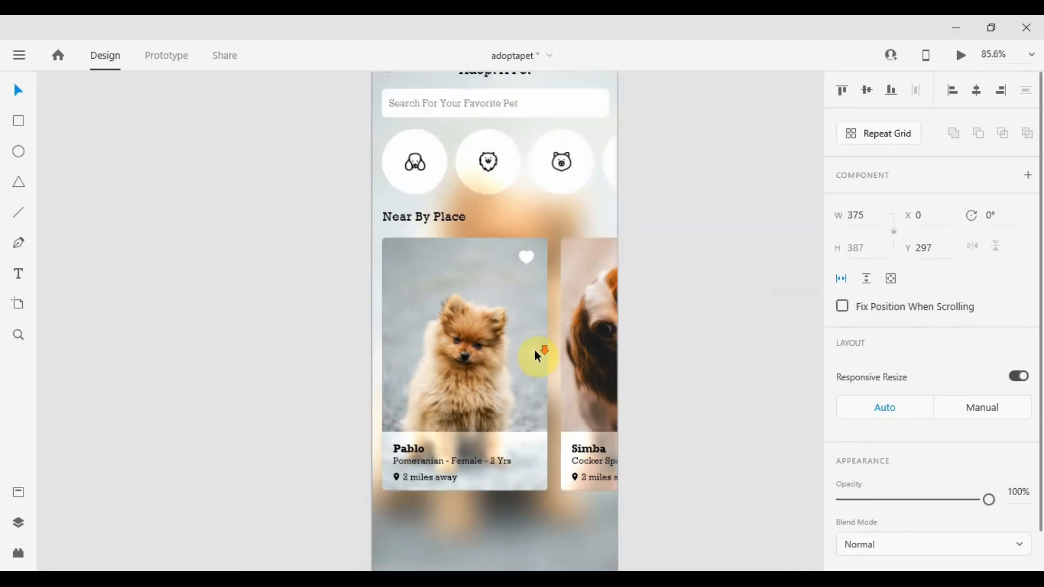
Fill the heart icon on the second card with red #BB2929.
{"action": "left_click", "coordinate": [714, 215]}
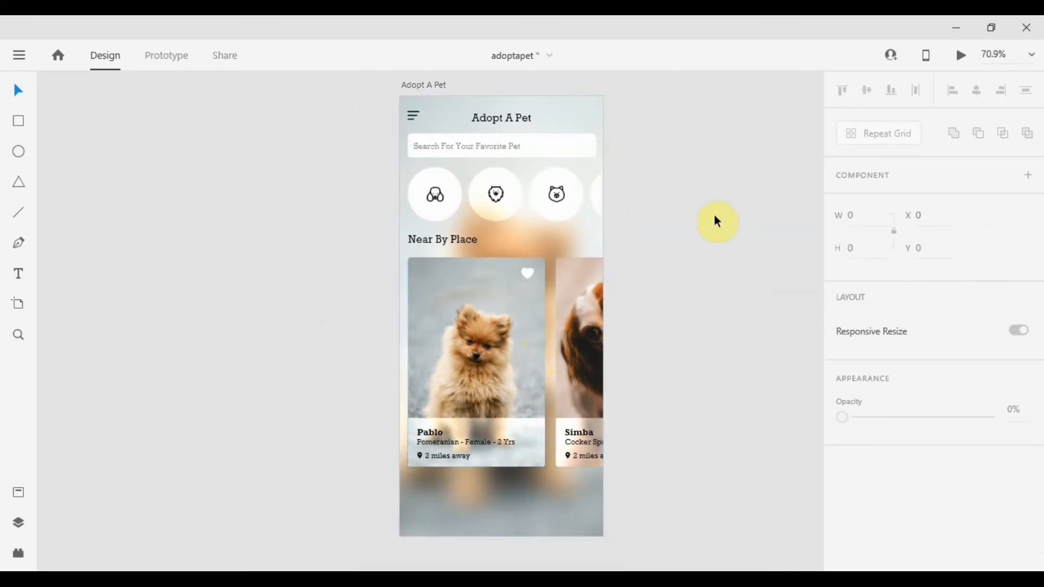
{"action": "left_click", "coordinate": [577, 304]}
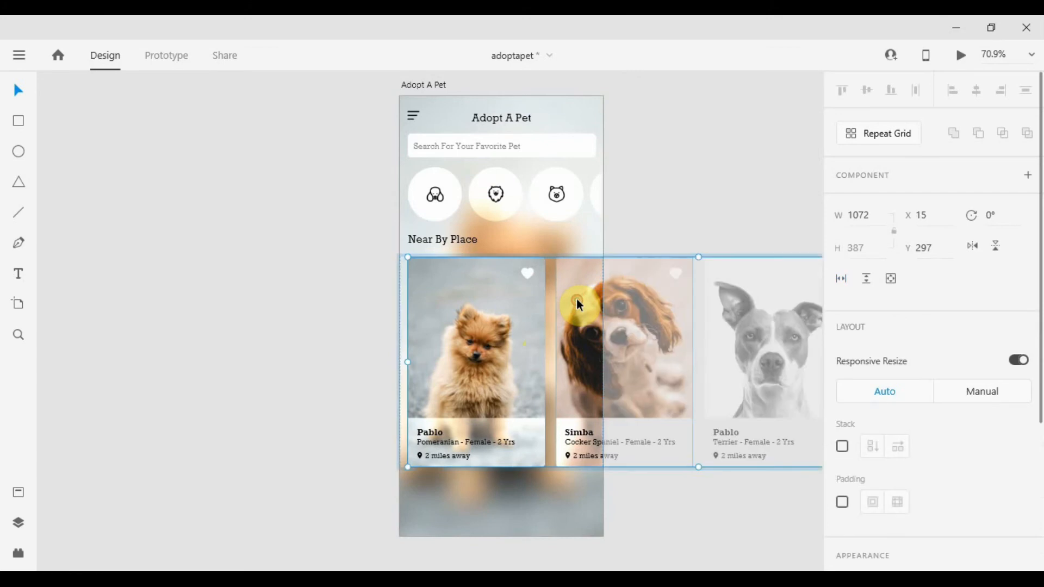
{"action": "left_click", "coordinate": [674, 271], "text": "ctrl"}
{"action": "left_click_drag", "start_coordinate": [692, 325], "coordinate": [485, 316]}
{"action": "scroll", "coordinate": [893, 331], "scroll_direction": "down", "scroll_amount": 3}
{"action": "scroll", "coordinate": [896, 335], "scroll_direction": "down", "scroll_amount": 1}
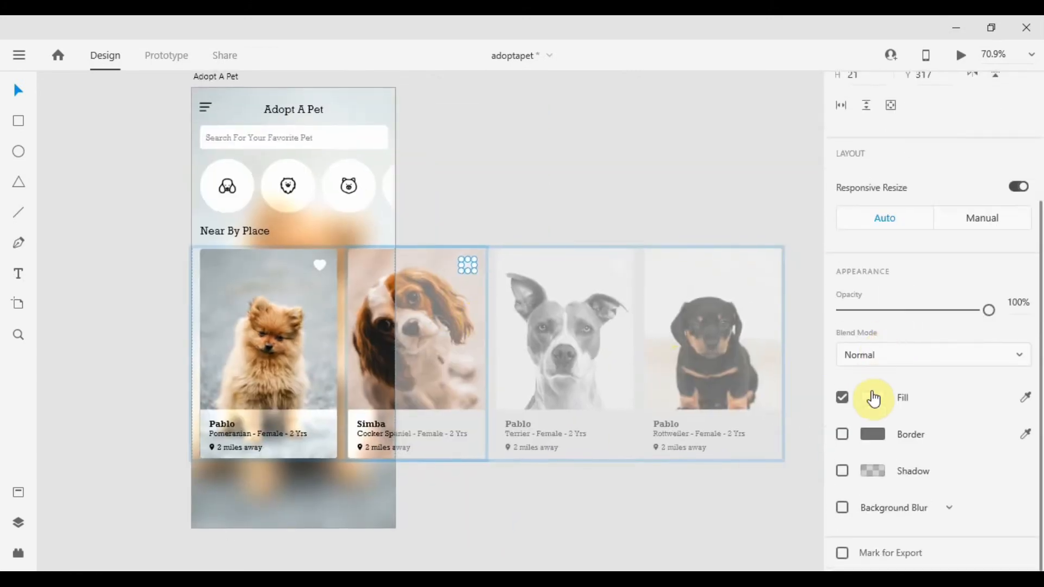
{"action": "left_click", "coordinate": [870, 400]}
{"action": "left_click", "coordinate": [747, 343]}
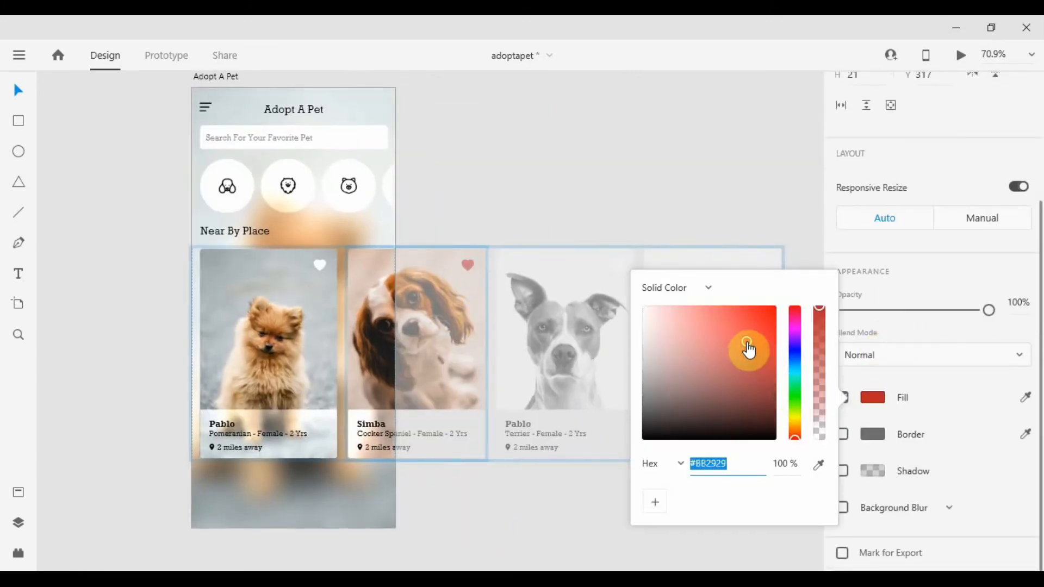
{"action": "left_click", "coordinate": [465, 219]}
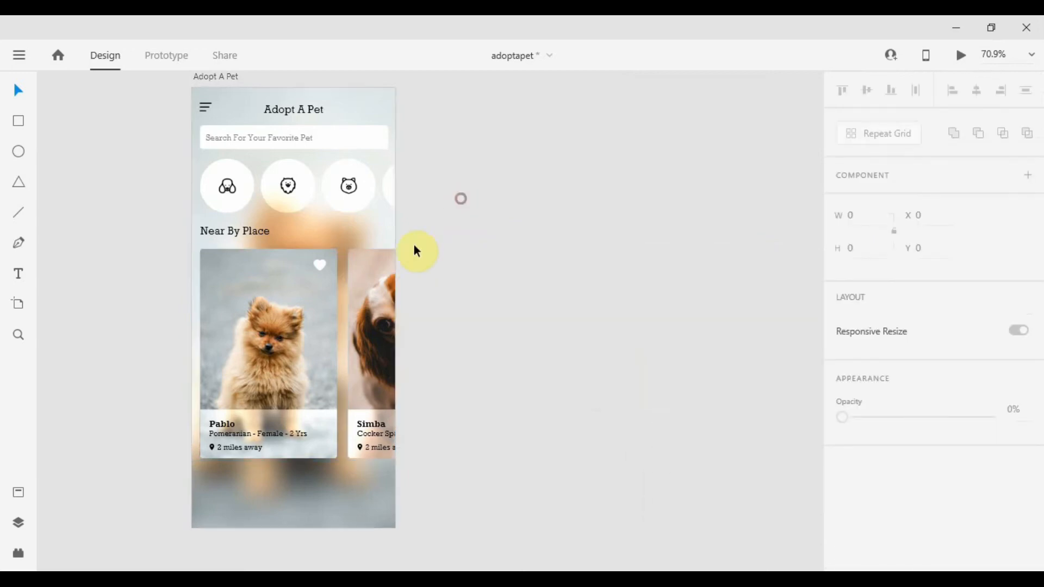
{"action": "left_click", "coordinate": [357, 287]}
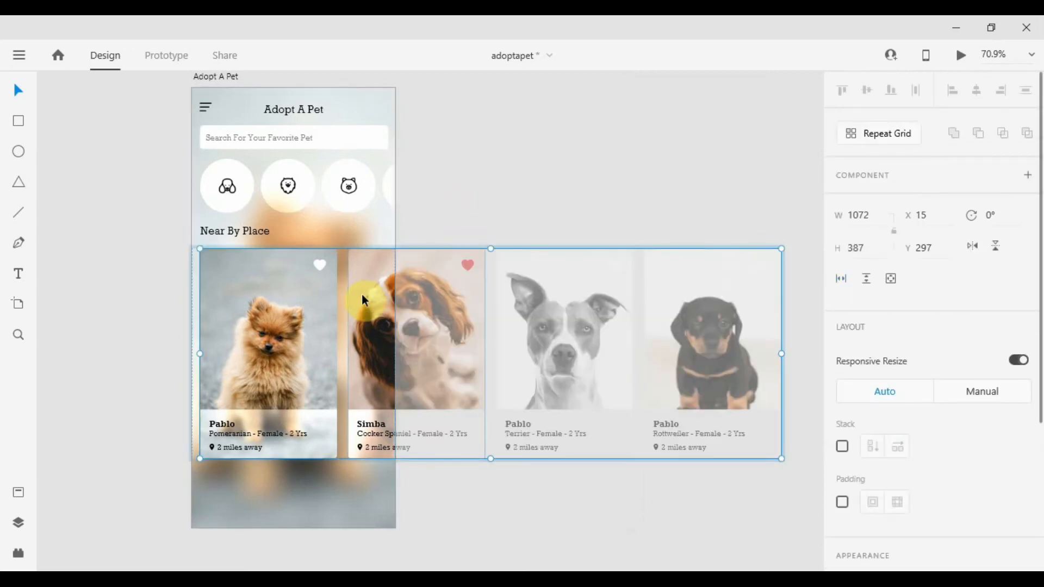
{"action": "left_click", "coordinate": [308, 311]}
{"action": "left_click", "coordinate": [478, 146]}
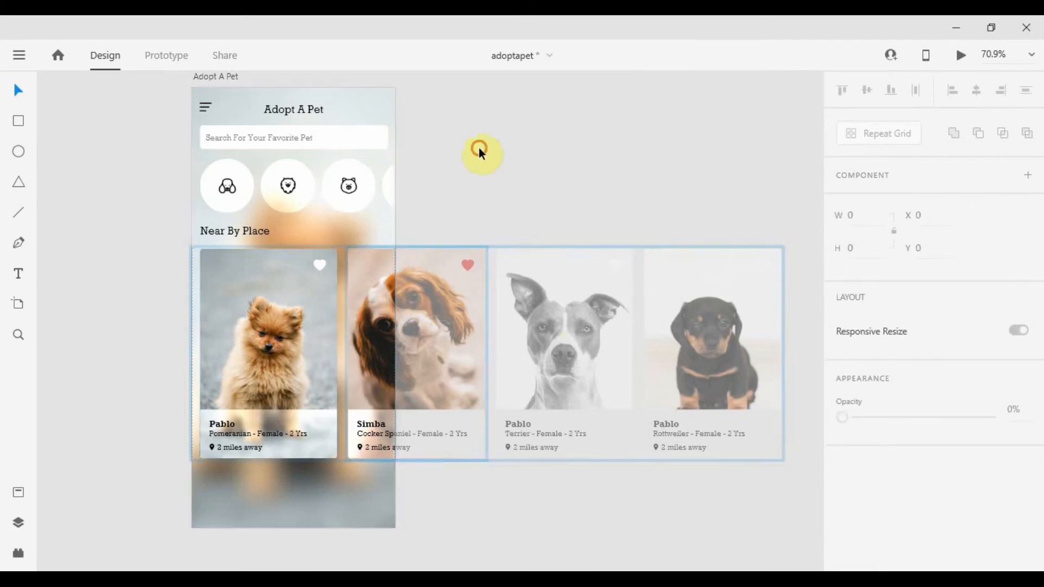
{"action": "left_click", "coordinate": [383, 279]}
{"action": "scroll", "coordinate": [798, 314], "scroll_direction": "down", "scroll_amount": 2}
{"action": "scroll", "coordinate": [870, 347], "scroll_direction": "down", "scroll_amount": 1}
{"action": "left_click", "coordinate": [703, 341]}
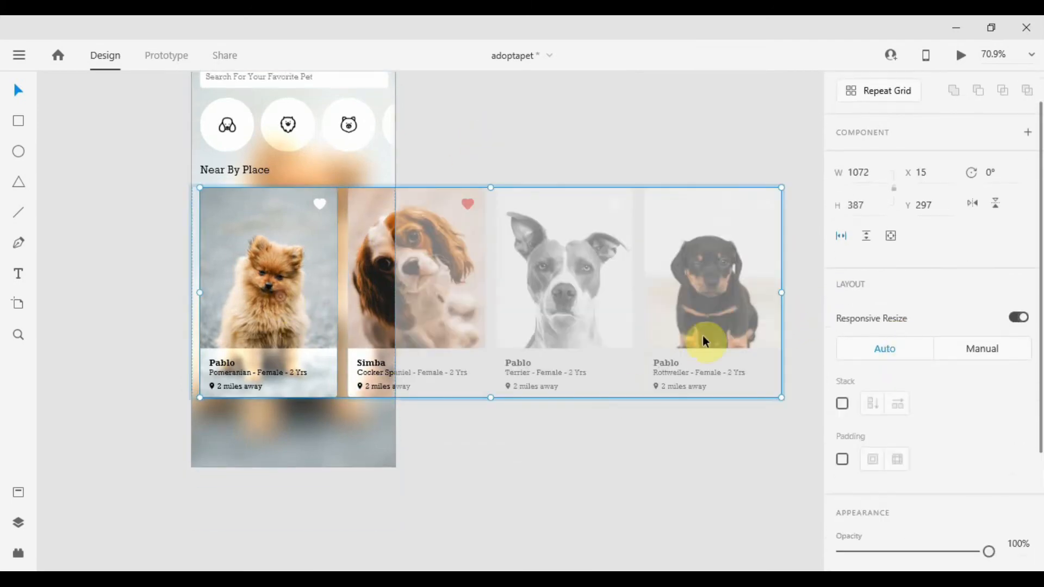
{"action": "scroll", "coordinate": [887, 342], "scroll_direction": "down", "scroll_amount": 3}
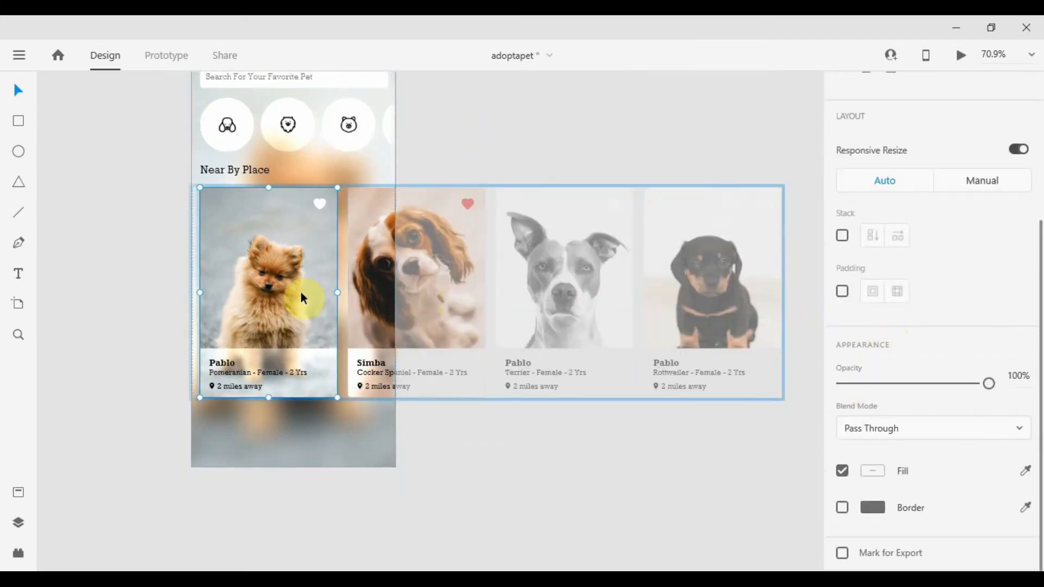
{"action": "double_click", "coordinate": [374, 283]}
{"action": "left_click", "coordinate": [496, 462]}
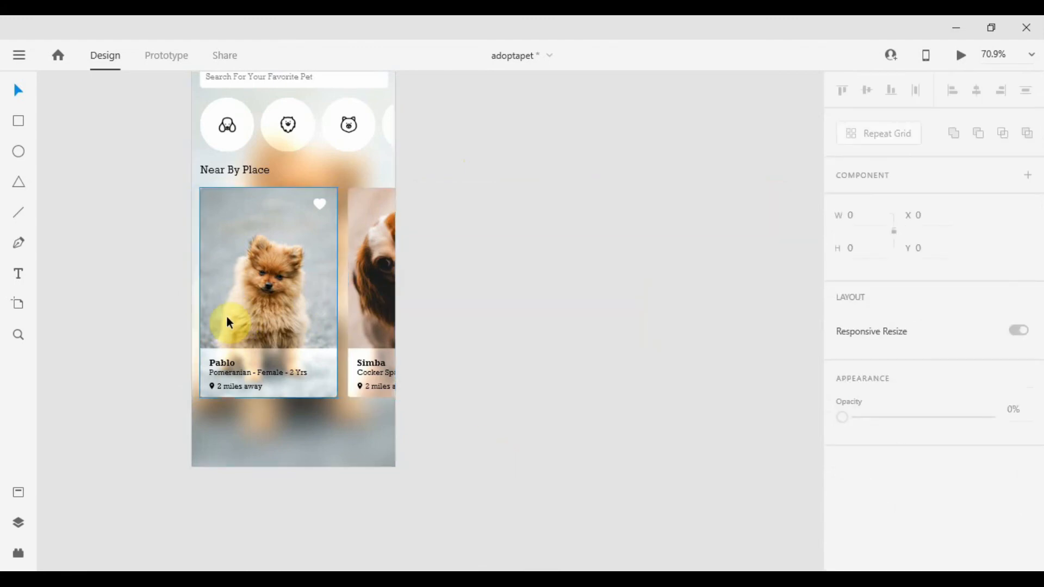
Draw a white bar 375 wide along the artboard's bottom edge, about 82 px tall.
{"action": "left_click_drag", "start_coordinate": [275, 343], "coordinate": [413, 405]}
{"action": "scroll", "coordinate": [414, 405], "scroll_direction": "up", "scroll_amount": 5}
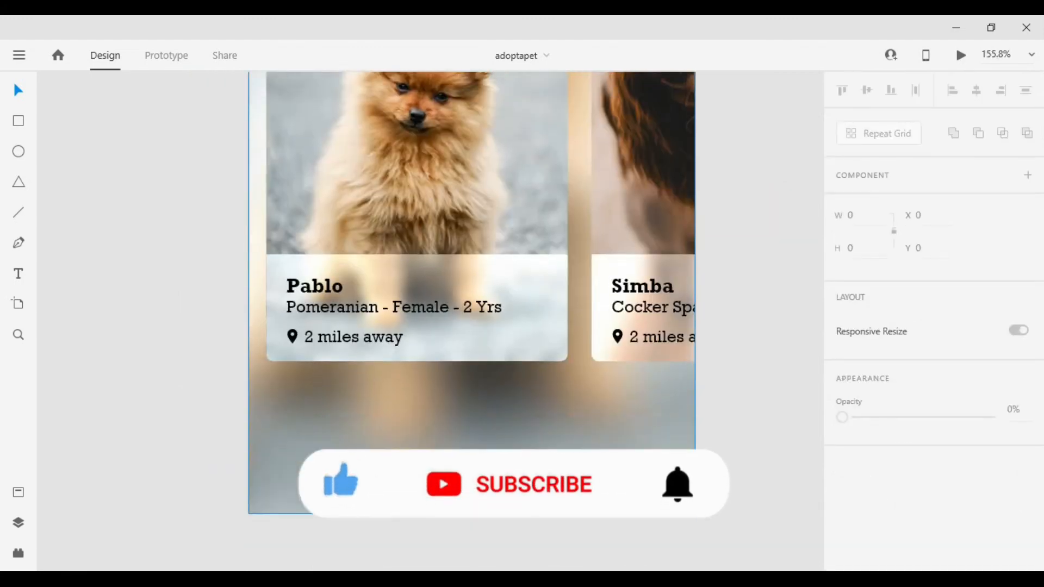
{"action": "scroll", "coordinate": [396, 392], "scroll_direction": "down", "scroll_amount": 3}
{"action": "scroll", "coordinate": [395, 382], "scroll_direction": "up", "scroll_amount": 1}
{"action": "scroll", "coordinate": [395, 382], "scroll_direction": "down", "scroll_amount": 1}
{"action": "left_click", "coordinate": [18, 121]}
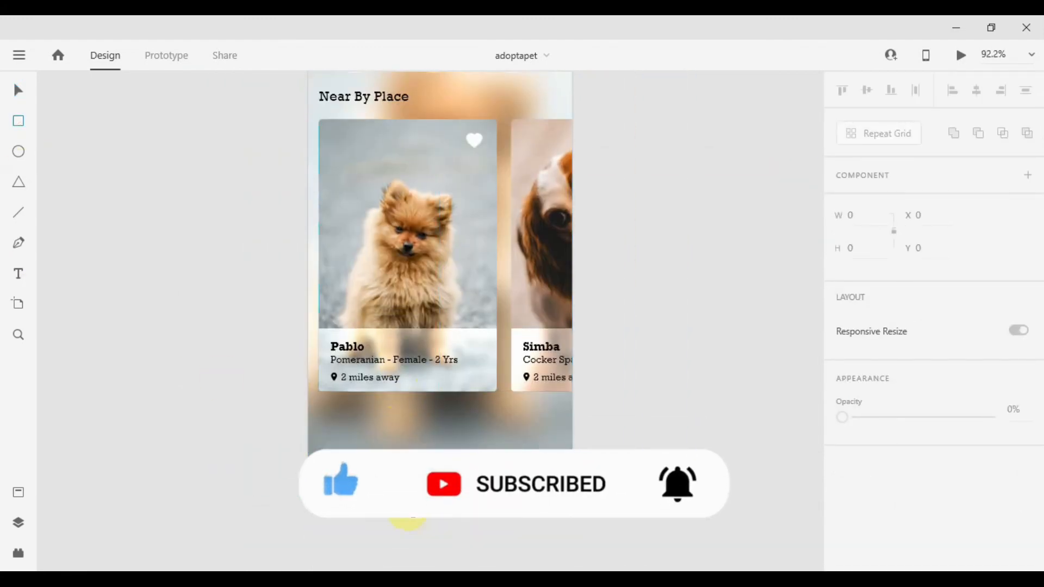
{"action": "left_click_drag", "start_coordinate": [307, 429], "coordinate": [569, 482]}
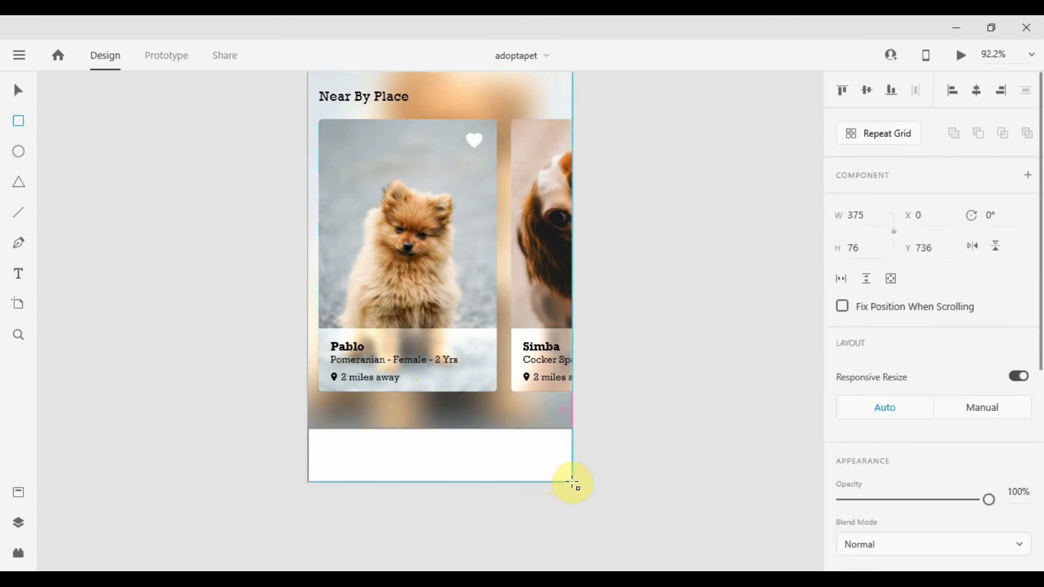
{"action": "scroll", "coordinate": [401, 443], "scroll_direction": "down", "scroll_amount": 1}
{"action": "scroll", "coordinate": [471, 419], "scroll_direction": "up", "scroll_amount": 3}
{"action": "left_click_drag", "start_coordinate": [471, 419], "coordinate": [471, 410]}
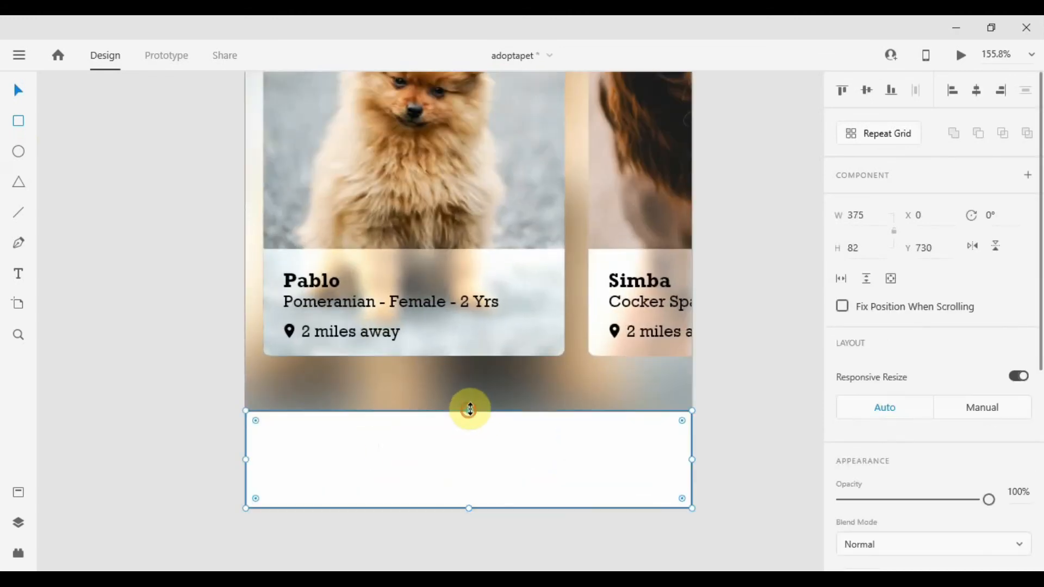
{"action": "scroll", "coordinate": [850, 431], "scroll_direction": "down", "scroll_amount": 5}
{"action": "left_click", "coordinate": [843, 432]}
{"action": "left_click", "coordinate": [762, 445]}
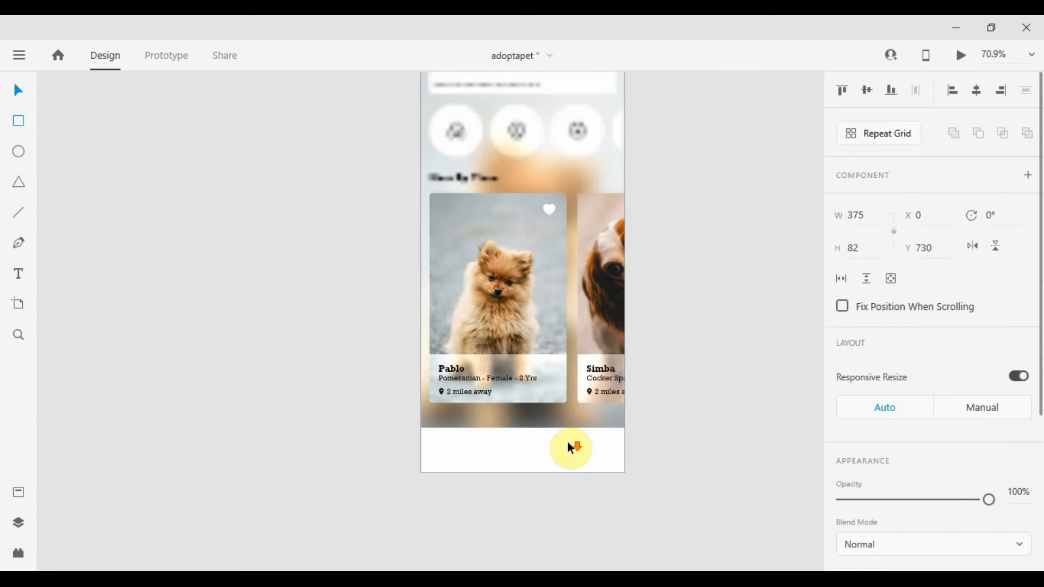
{"action": "left_click", "coordinate": [567, 442]}
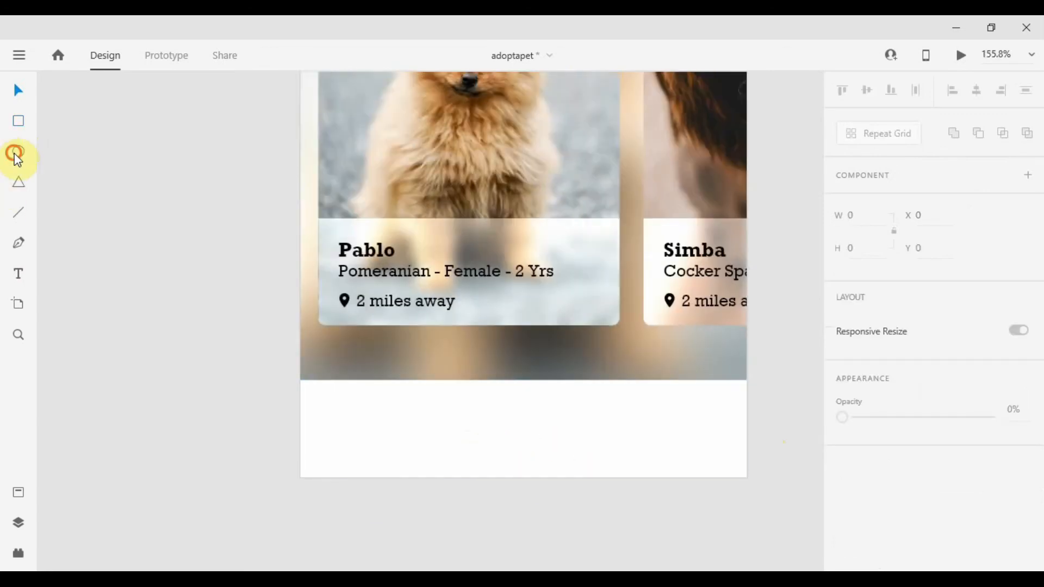
Draw a 40 px circle at the bar's left end, filled black with no border.
{"action": "left_click", "coordinate": [18, 154]}
{"action": "left_click_drag", "start_coordinate": [329, 409], "coordinate": [377, 457]}
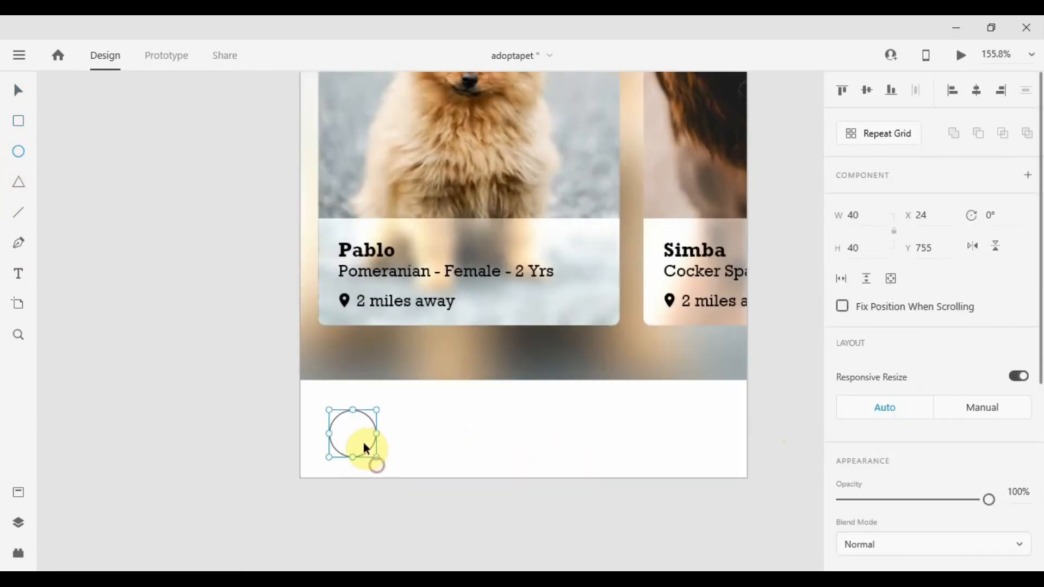
{"action": "scroll", "coordinate": [870, 402], "scroll_direction": "down", "scroll_amount": 5}
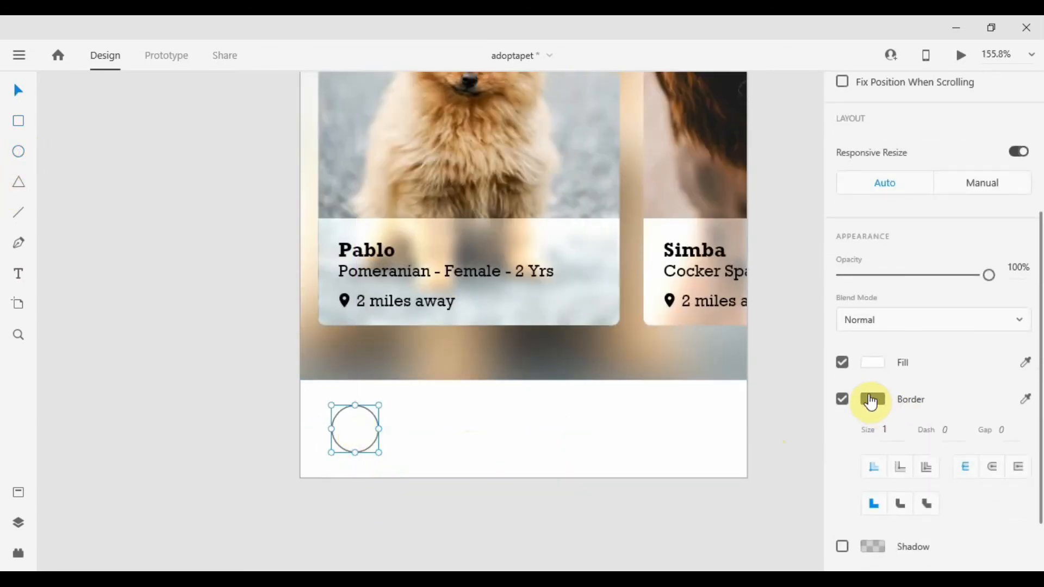
{"action": "left_click", "coordinate": [871, 366]}
{"action": "left_click", "coordinate": [840, 398]}
{"action": "left_click", "coordinate": [840, 398]}
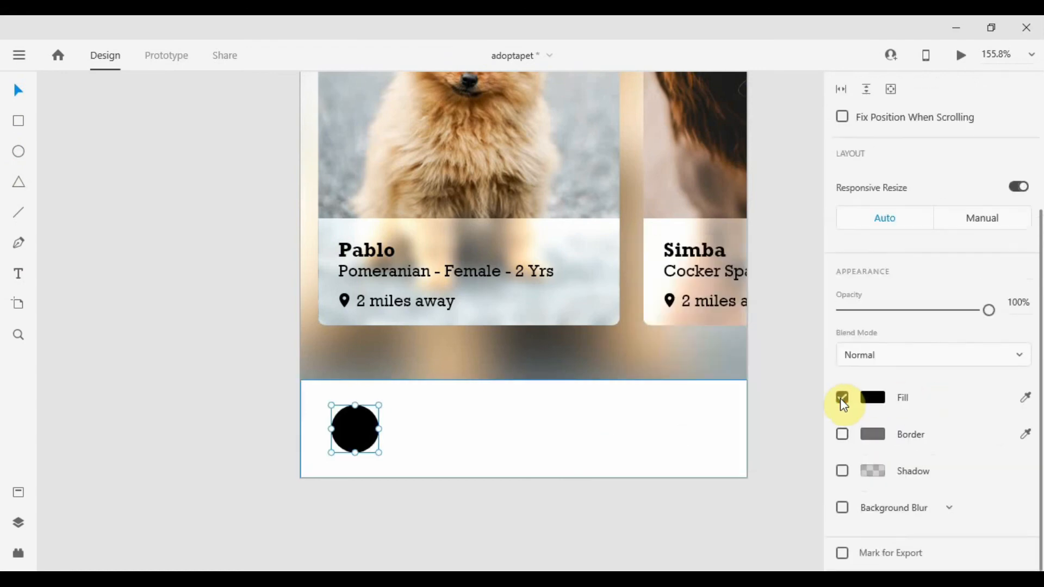
{"action": "left_click", "coordinate": [484, 464]}
Search the Icons 4 Design plugin for "home" and place the Feather home icon over the black circle.
{"action": "scroll", "coordinate": [482, 458], "scroll_direction": "down", "scroll_amount": 5}
{"action": "scroll", "coordinate": [478, 234], "scroll_direction": "up", "scroll_amount": 3}
{"action": "scroll", "coordinate": [448, 400], "scroll_direction": "up", "scroll_amount": 6}
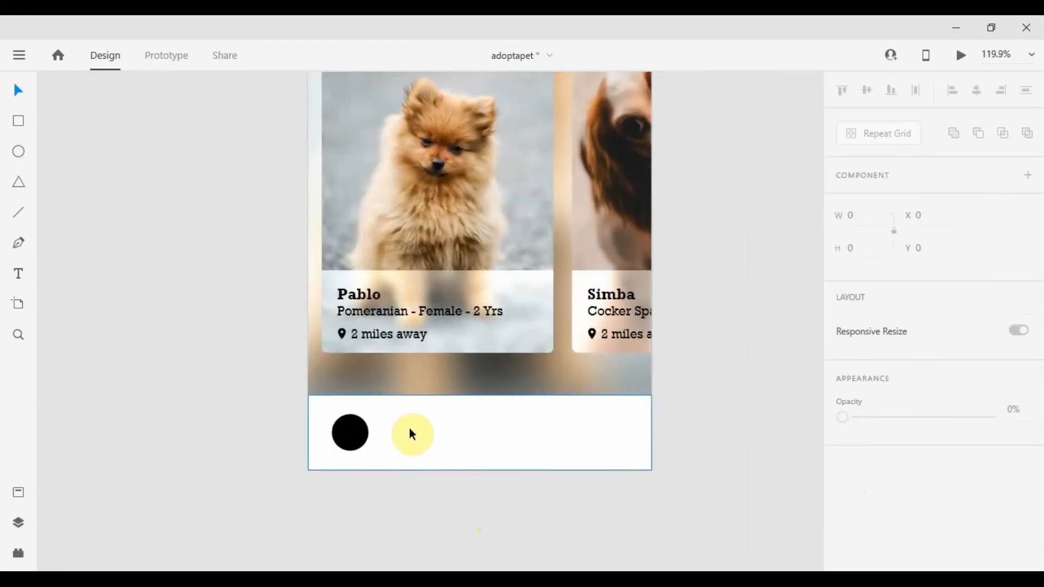
{"action": "left_click", "coordinate": [335, 429]}
{"action": "scroll", "coordinate": [408, 400], "scroll_direction": "down", "scroll_amount": 4}
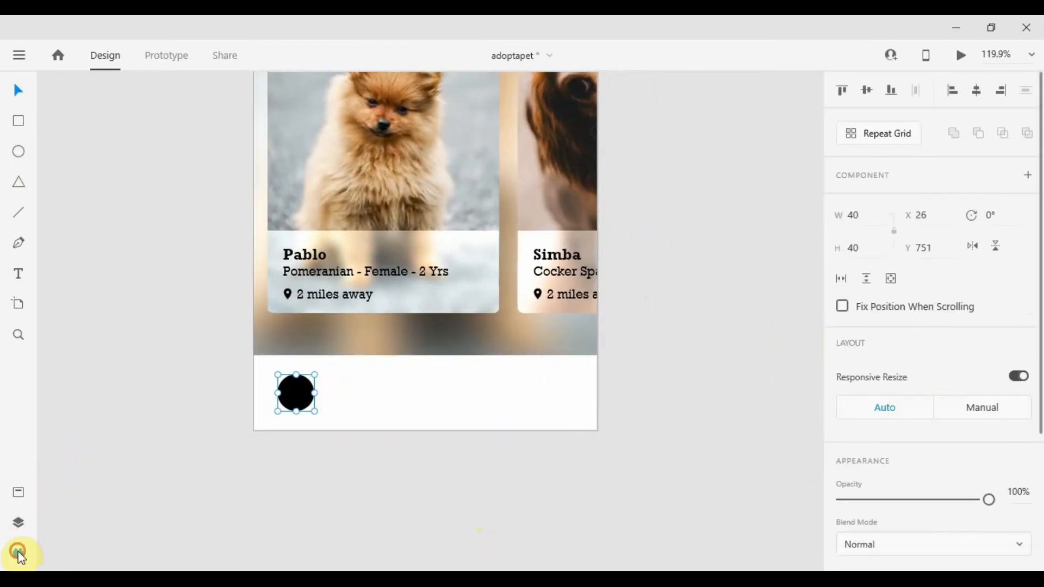
{"action": "left_click", "coordinate": [19, 555]}
{"action": "left_click", "coordinate": [110, 172]}
{"action": "type", "text": "home"}
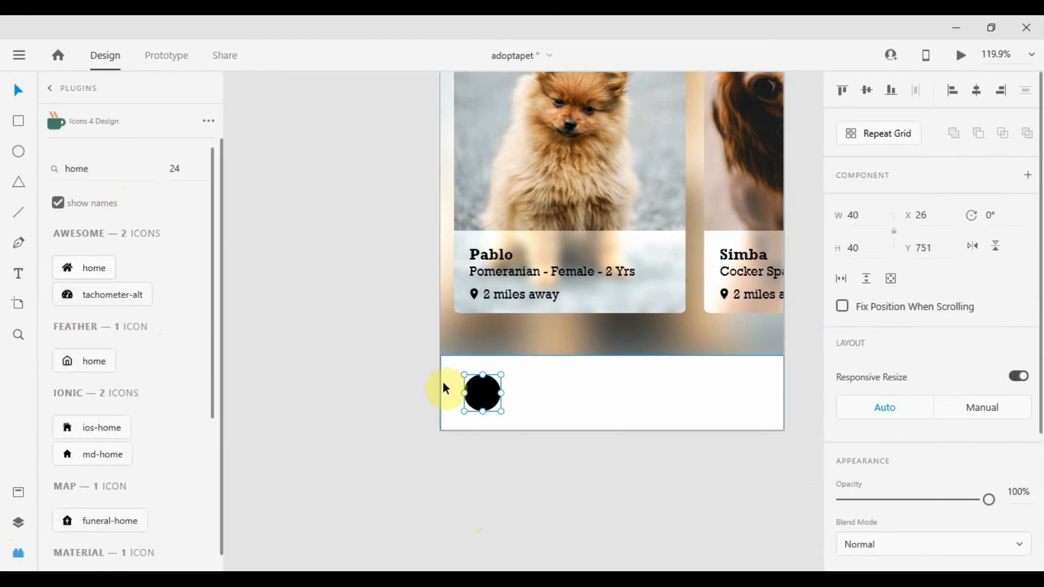
{"action": "left_click", "coordinate": [76, 367]}
{"action": "left_click", "coordinate": [490, 474]}
{"action": "left_click", "coordinate": [515, 393]}
{"action": "left_click_drag", "start_coordinate": [516, 394], "coordinate": [482, 392]}
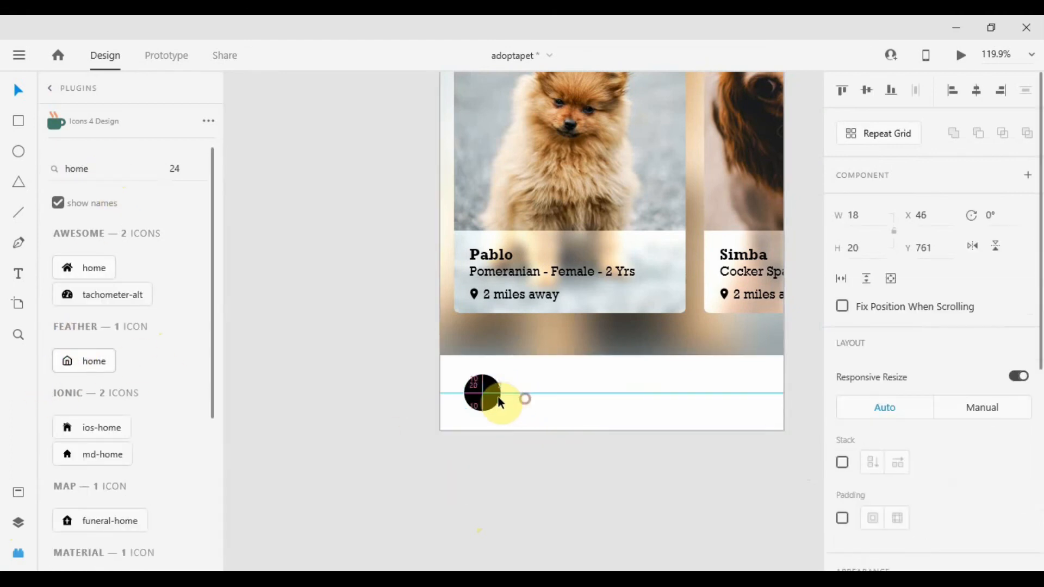
Color the home icon white and nudge it up slightly inside the circle.
{"action": "scroll", "coordinate": [924, 381], "scroll_direction": "down", "scroll_amount": 4}
{"action": "left_click", "coordinate": [870, 508]}
{"action": "left_click_drag", "start_coordinate": [695, 413], "coordinate": [297, 195]}
{"action": "left_click", "coordinate": [241, 246]}
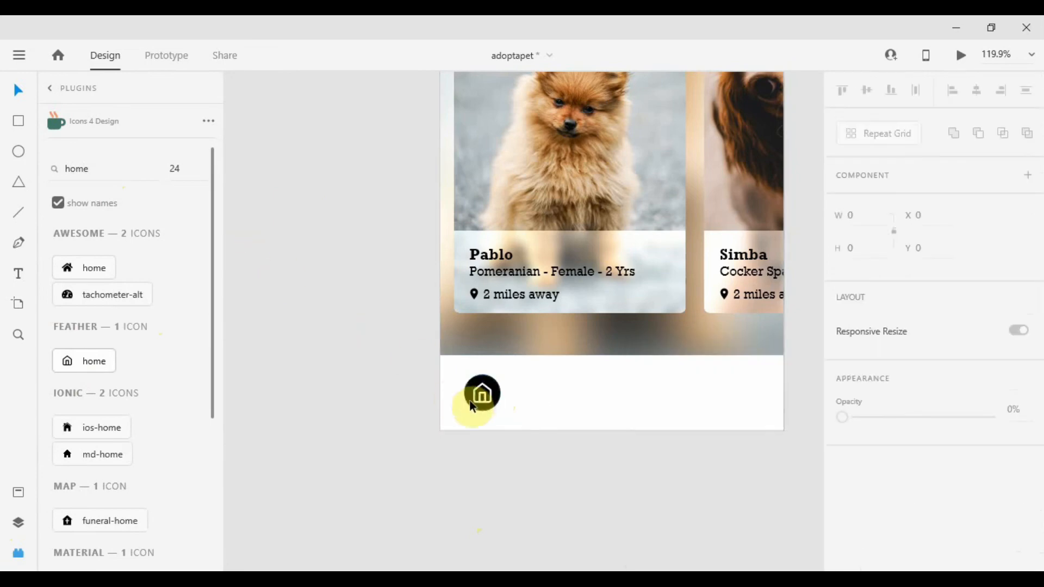
{"action": "left_click", "coordinate": [480, 393]}
{"action": "key", "text": "Up"}
{"action": "left_click", "coordinate": [528, 446]}
{"action": "scroll", "coordinate": [548, 422], "scroll_direction": "up", "scroll_amount": 3}
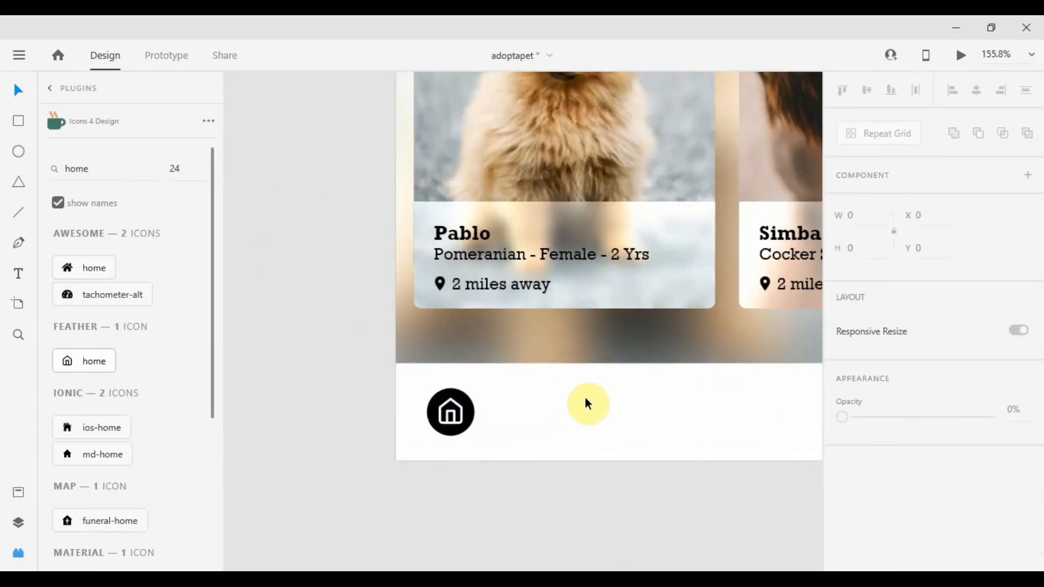
Copy the white heart icon from the Pablo card into the bottom bar beside the home circle.
{"action": "double_click", "coordinate": [91, 172]}
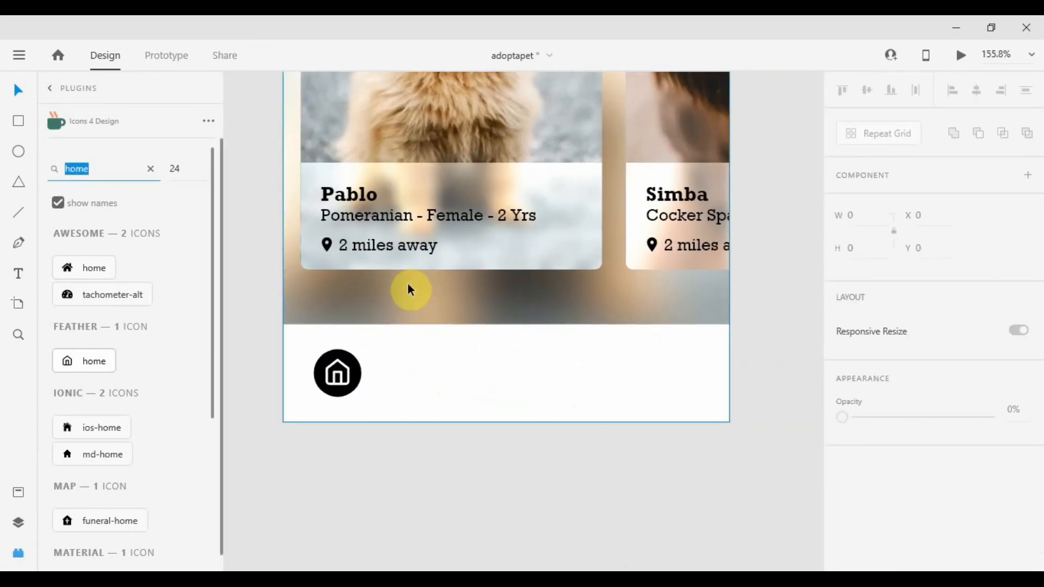
{"action": "left_click", "coordinate": [432, 275]}
{"action": "scroll", "coordinate": [431, 275], "scroll_direction": "up", "scroll_amount": 5}
{"action": "left_click", "coordinate": [564, 110]}
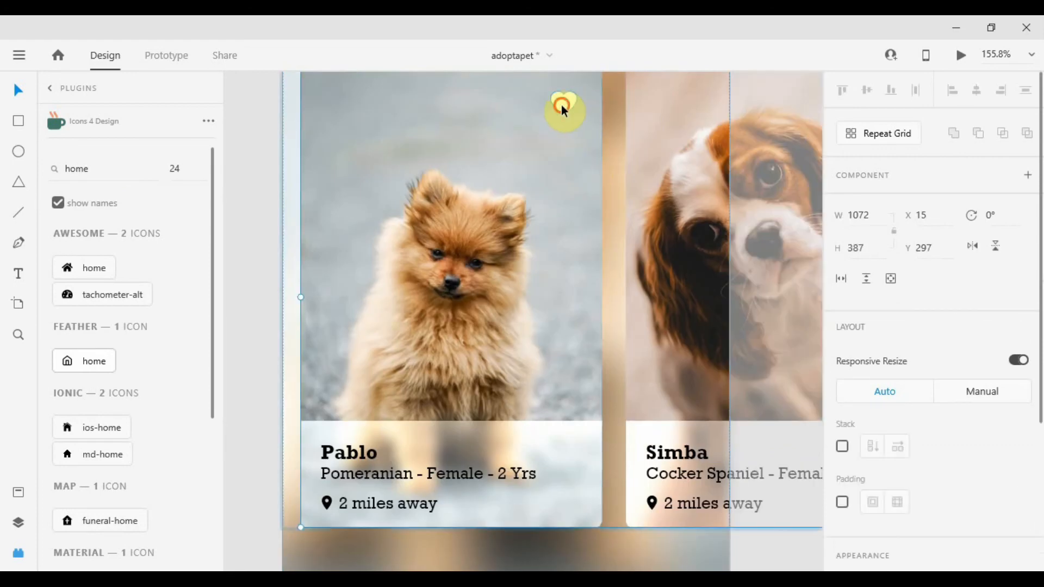
{"action": "double_click", "coordinate": [563, 109]}
{"action": "scroll", "coordinate": [454, 288], "scroll_direction": "down", "scroll_amount": 3}
{"action": "scroll", "coordinate": [454, 348], "scroll_direction": "down", "scroll_amount": 4}
{"action": "scroll", "coordinate": [456, 370], "scroll_direction": "up", "scroll_amount": 6}
{"action": "left_click", "coordinate": [315, 365]}
{"action": "left_click_drag", "start_coordinate": [314, 369], "coordinate": [373, 368]}
{"action": "scroll", "coordinate": [880, 413], "scroll_direction": "down", "scroll_amount": 4}
Restyle the bar's heart icon as a black outline with no fill and nudge it into place.
{"action": "left_click", "coordinate": [873, 435]}
{"action": "left_click", "coordinate": [727, 462]}
{"action": "left_click", "coordinate": [955, 404]}
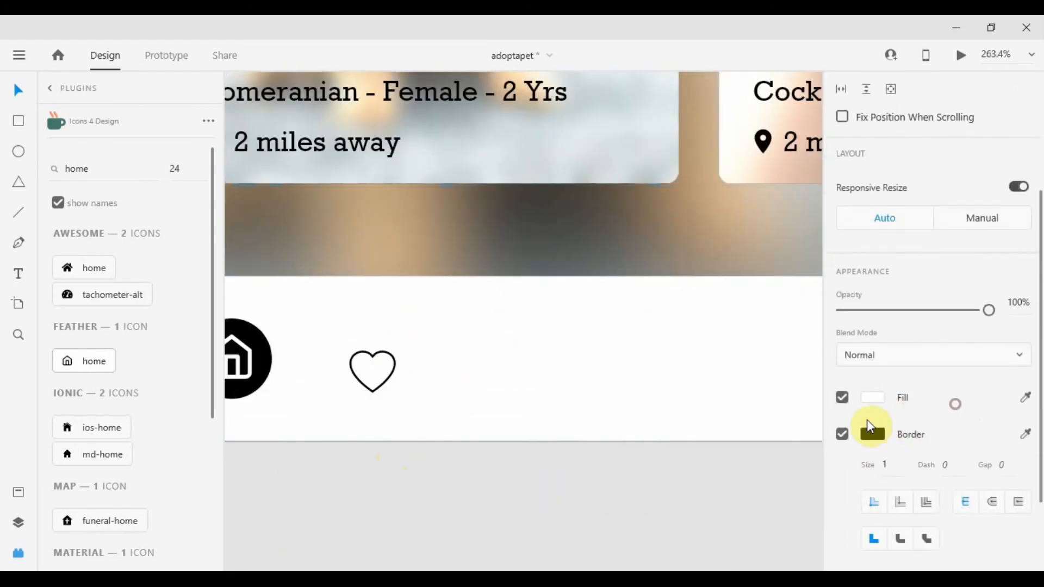
{"action": "left_click", "coordinate": [842, 397]}
{"action": "key", "text": "Tab"}
{"action": "mouse_move", "coordinate": [391, 384]}
{"action": "left_mouse_down"}
{"action": "mouse_move", "coordinate": [399, 364]}
{"action": "mouse_move", "coordinate": [400, 373]}
{"action": "left_mouse_up"}
{"action": "mouse_move", "coordinate": [459, 363]}
{"action": "left_mouse_down"}
{"action": "mouse_move", "coordinate": [559, 386]}
{"action": "mouse_move", "coordinate": [623, 375]}
{"action": "mouse_move", "coordinate": [443, 354]}
{"action": "left_mouse_up"}
{"action": "scroll", "coordinate": [623, 375], "scroll_direction": "down", "scroll_amount": 1}
{"action": "scroll", "coordinate": [623, 375], "scroll_direction": "down", "scroll_amount": 3}
{"action": "left_click", "coordinate": [678, 443]}
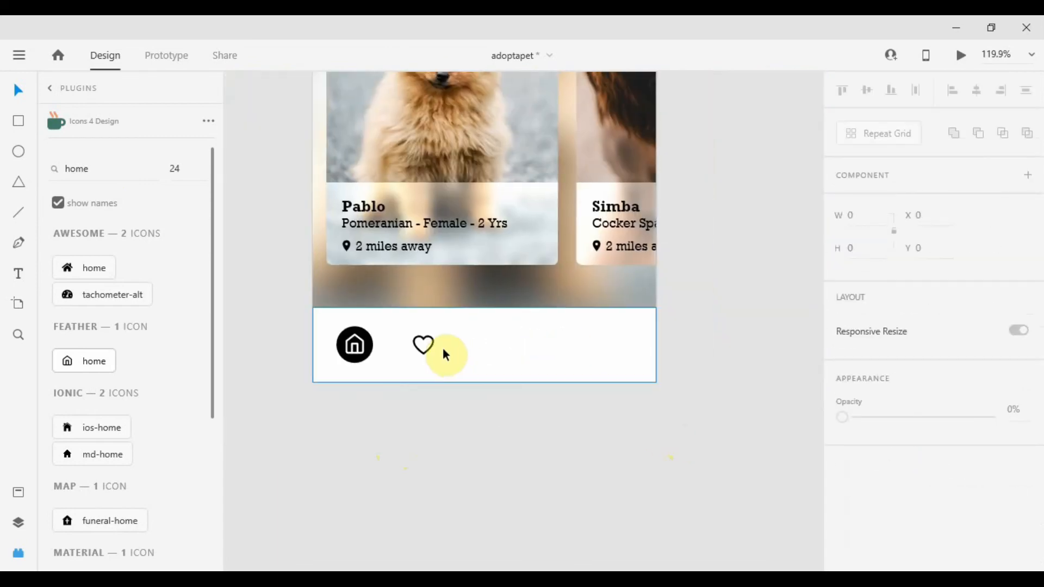
Search the icon plugin for "search" and place the Feather search icon next to the heart.
{"action": "left_click", "coordinate": [424, 345]}
{"action": "double_click", "coordinate": [130, 167]}
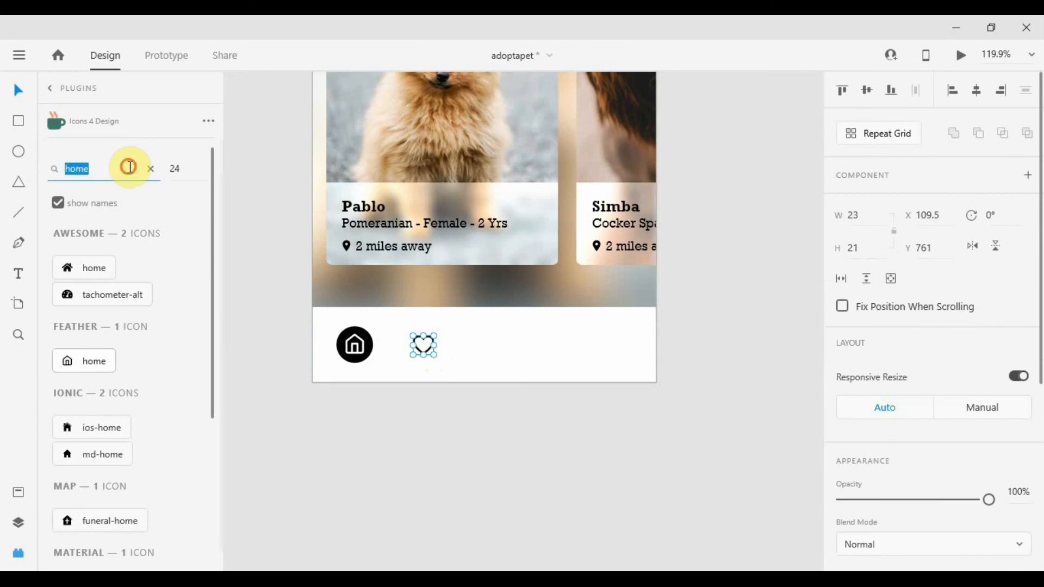
{"action": "type", "text": "search"}
{"action": "left_click", "coordinate": [93, 496]}
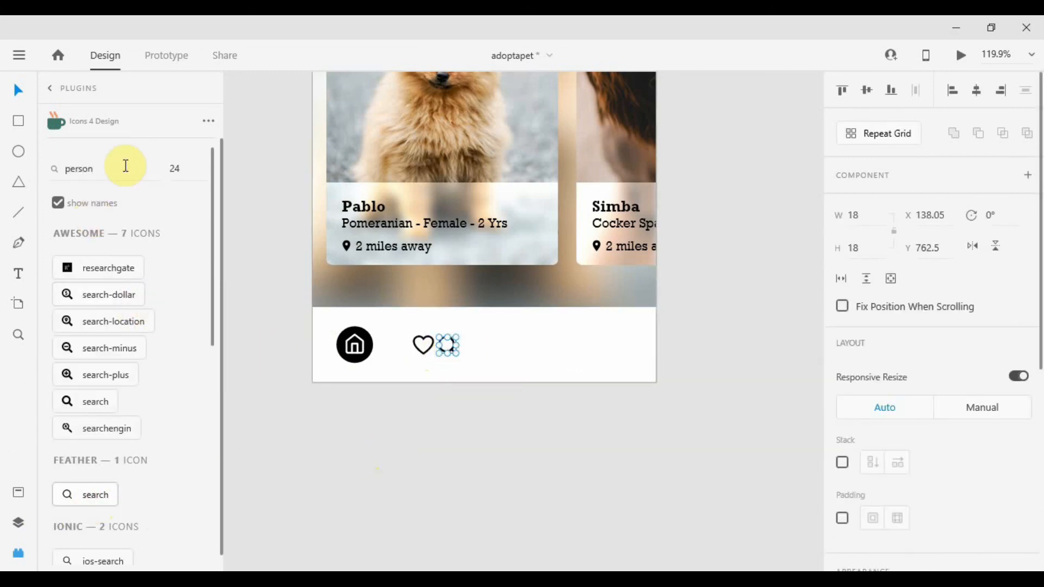
Place the Ionic ios-person icon beside the search icon, removing its fill and giving it a 2 px border.
{"action": "left_click", "coordinate": [113, 364]}
{"action": "scroll", "coordinate": [456, 366], "scroll_direction": "up", "scroll_amount": 6}
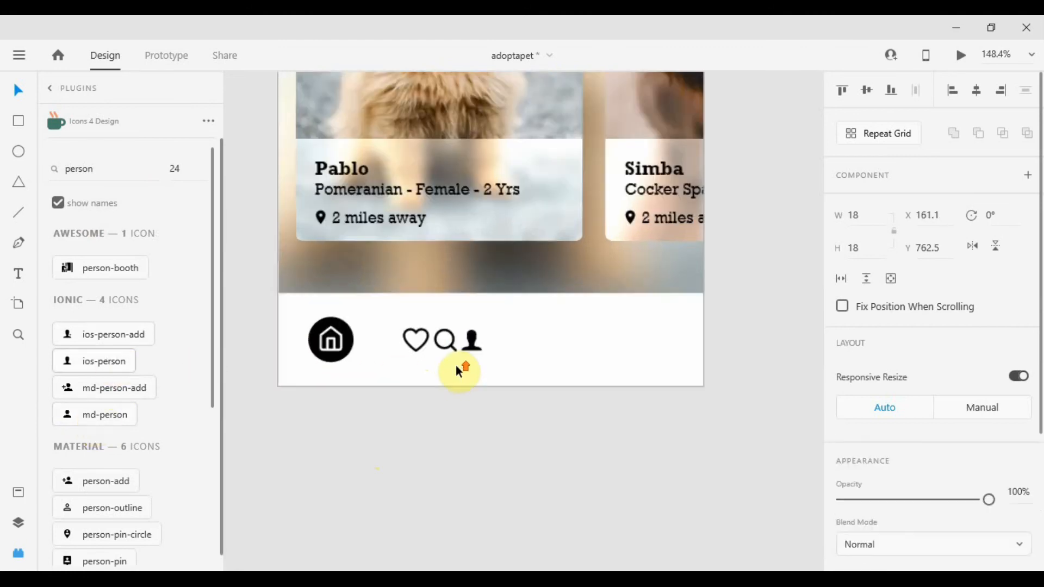
{"action": "scroll", "coordinate": [892, 402], "scroll_direction": "down", "scroll_amount": 4}
{"action": "left_click", "coordinate": [846, 435]}
{"action": "left_click", "coordinate": [846, 400]}
{"action": "scroll", "coordinate": [891, 424], "scroll_direction": "down", "scroll_amount": 2}
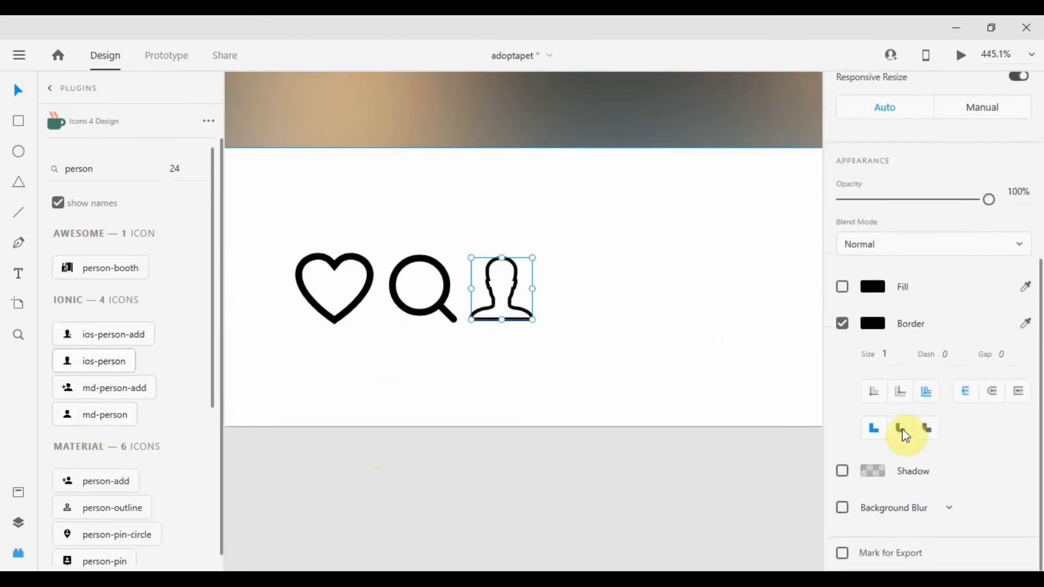
{"action": "left_click", "coordinate": [887, 356]}
{"action": "type", "text": "2"}
{"action": "key", "text": "Tab"}
Spread the heart, search and person icons across the bar and distribute all four icons evenly.
{"action": "left_click", "coordinate": [326, 298]}
{"action": "scroll", "coordinate": [325, 299], "scroll_direction": "down", "scroll_amount": 5}
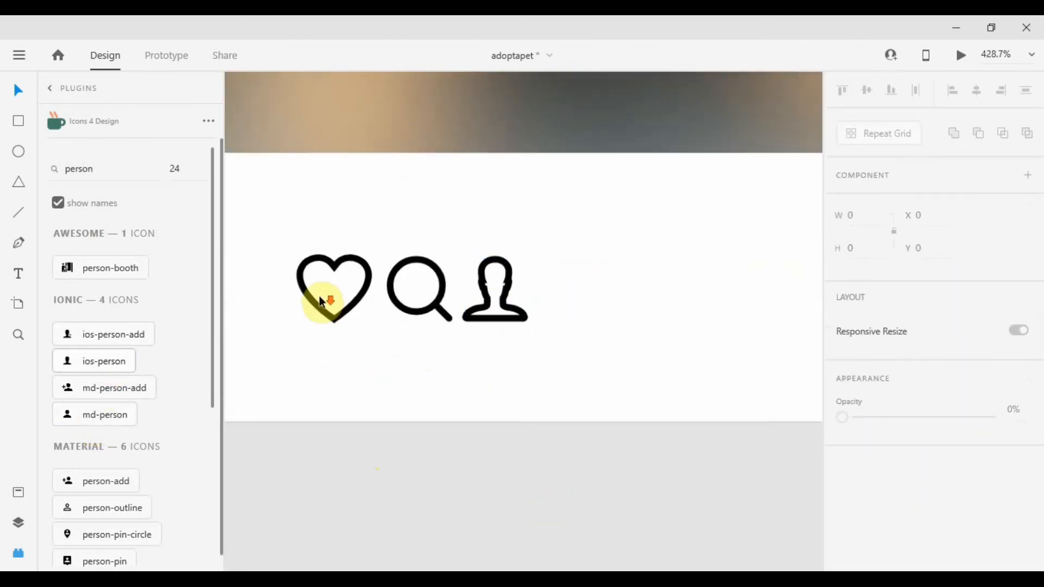
{"action": "left_click_drag", "start_coordinate": [325, 299], "coordinate": [676, 304]}
{"action": "scroll", "coordinate": [471, 306], "scroll_direction": "up", "scroll_amount": 5}
{"action": "scroll", "coordinate": [501, 303], "scroll_direction": "down", "scroll_amount": 7}
{"action": "left_click", "coordinate": [499, 302]}
{"action": "key", "text": "ctrl+z"}
{"action": "left_click_drag", "start_coordinate": [546, 304], "coordinate": [694, 304]}
{"action": "left_click", "coordinate": [427, 305], "text": "shift"}
{"action": "left_click", "coordinate": [916, 92]}
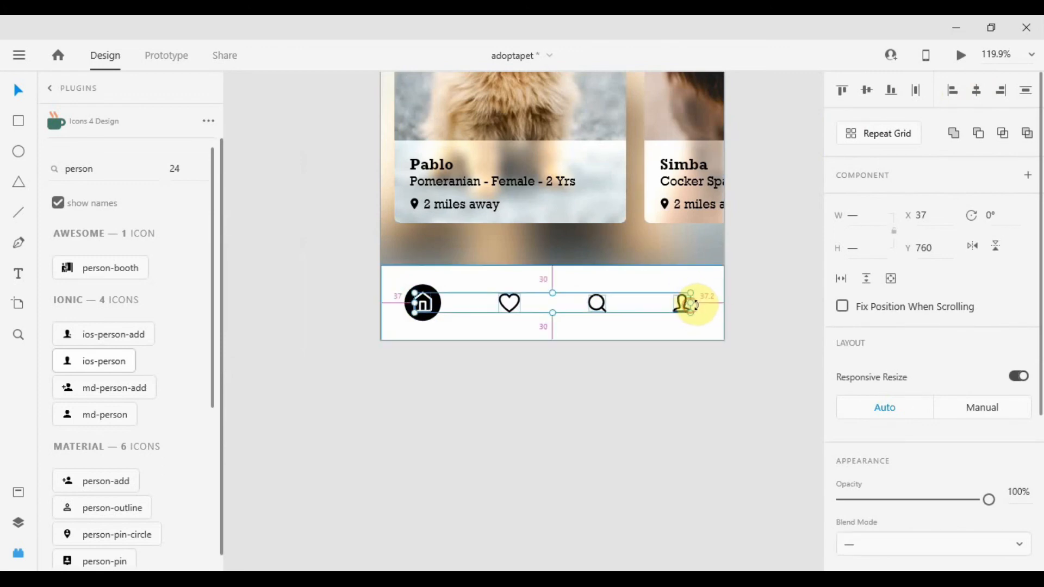
{"action": "left_click", "coordinate": [647, 383]}
{"action": "scroll", "coordinate": [629, 377], "scroll_direction": "down", "scroll_amount": 3}
{"action": "scroll", "coordinate": [630, 375], "scroll_direction": "up", "scroll_amount": 1}
{"action": "left_click_drag", "start_coordinate": [848, 212], "coordinate": [693, 391]}
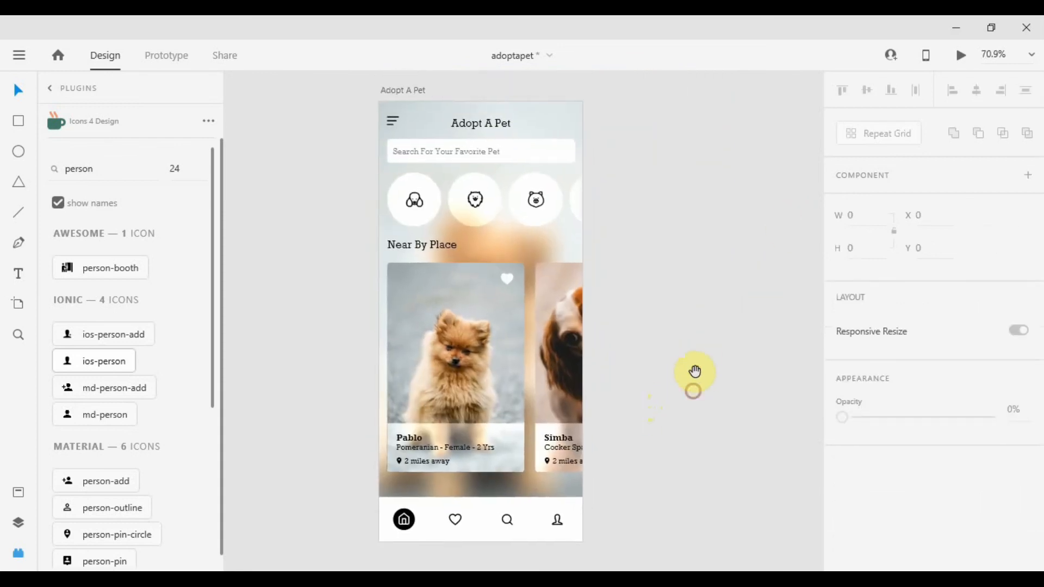
{"action": "left_click", "coordinate": [23, 554]}
{"action": "left_click_drag", "start_coordinate": [354, 349], "coordinate": [564, 314]}
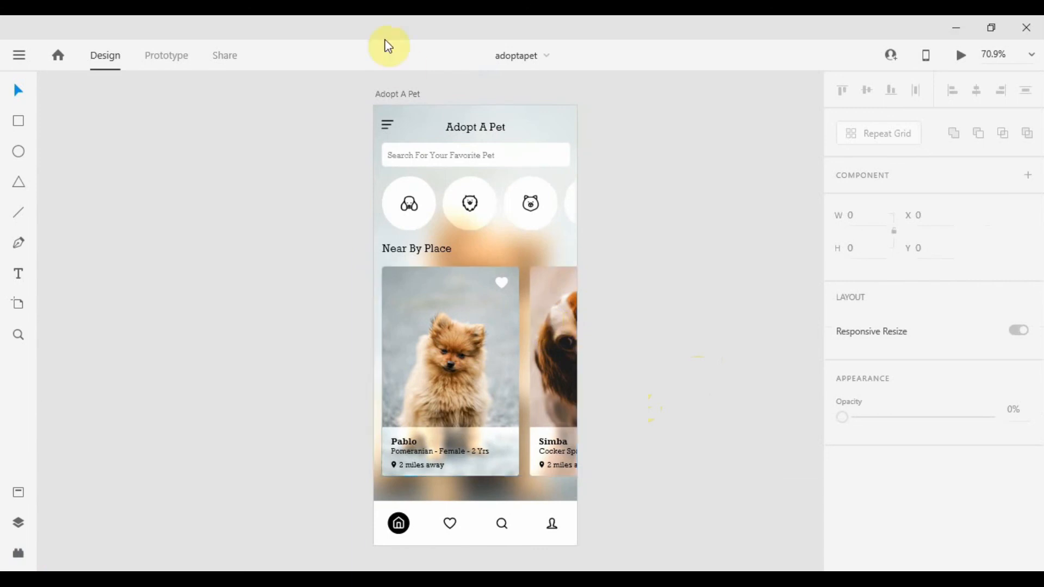
Duplicate the menu icon and place the copy at the right end of the Near By Place heading.
{"action": "left_click", "coordinate": [391, 131]}
{"action": "scroll", "coordinate": [390, 136], "scroll_direction": "up", "scroll_amount": 5}
{"action": "left_click_drag", "start_coordinate": [273, 171], "coordinate": [211, 146]}
{"action": "left_click_drag", "start_coordinate": [202, 103], "coordinate": [716, 466]}
Center-align the copied icon's three lines and adjust their lengths to form a filter icon.
{"action": "left_click", "coordinate": [787, 404]}
{"action": "scroll", "coordinate": [720, 473], "scroll_direction": "up", "scroll_amount": 3}
{"action": "scroll", "coordinate": [723, 478], "scroll_direction": "up", "scroll_amount": 2}
{"action": "double_click", "coordinate": [676, 424]}
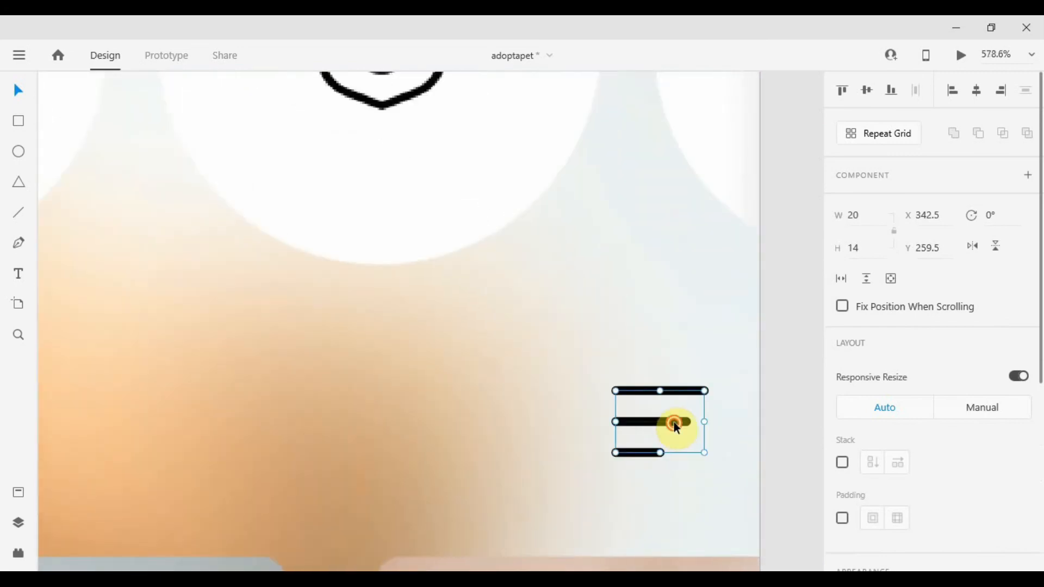
{"action": "left_click", "coordinate": [979, 91]}
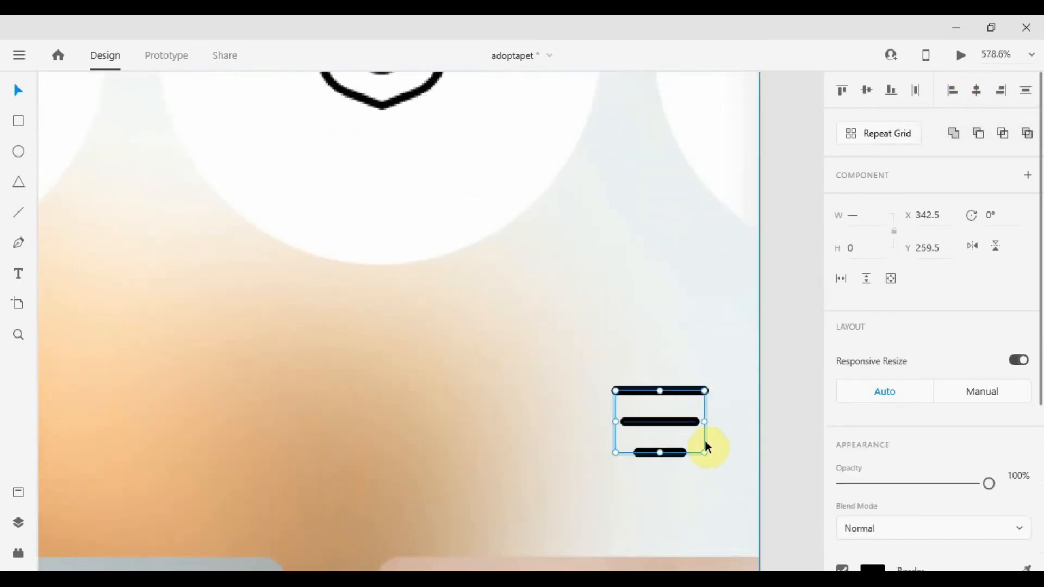
{"action": "left_click", "coordinate": [673, 414]}
{"action": "double_click", "coordinate": [673, 452]}
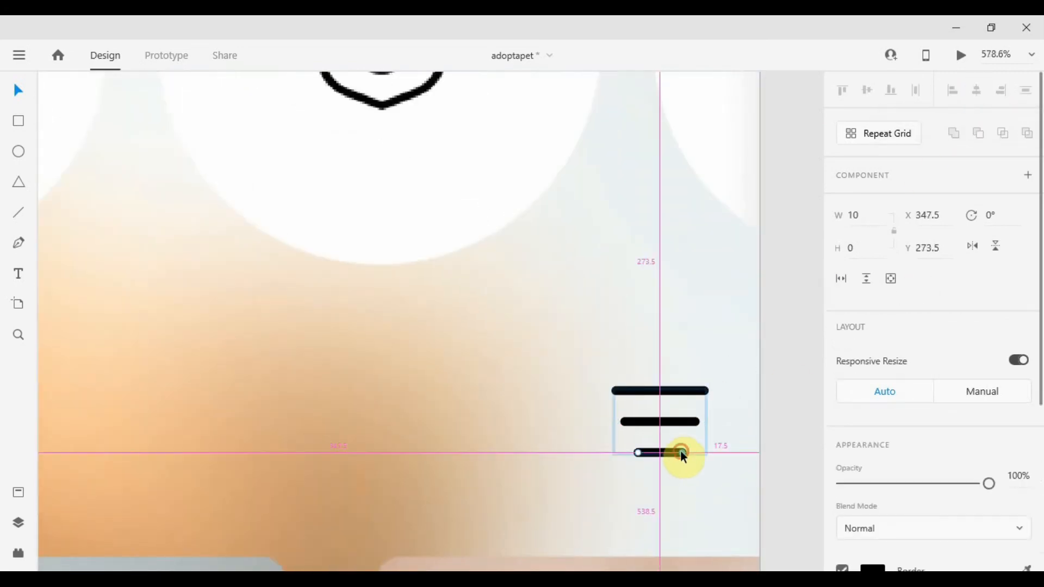
{"action": "scroll", "coordinate": [776, 405], "scroll_direction": "down", "scroll_amount": 4}
{"action": "scroll", "coordinate": [772, 403], "scroll_direction": "up", "scroll_amount": 5}
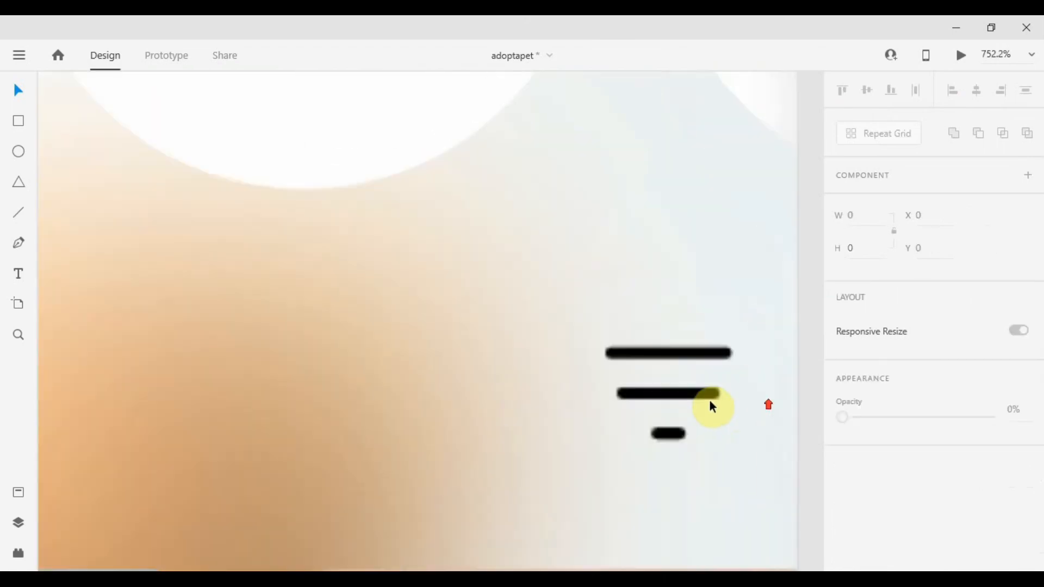
{"action": "left_click", "coordinate": [700, 399]}
{"action": "left_click_drag", "start_coordinate": [700, 398], "coordinate": [716, 401]}
{"action": "scroll", "coordinate": [701, 398], "scroll_direction": "down", "scroll_amount": 4}
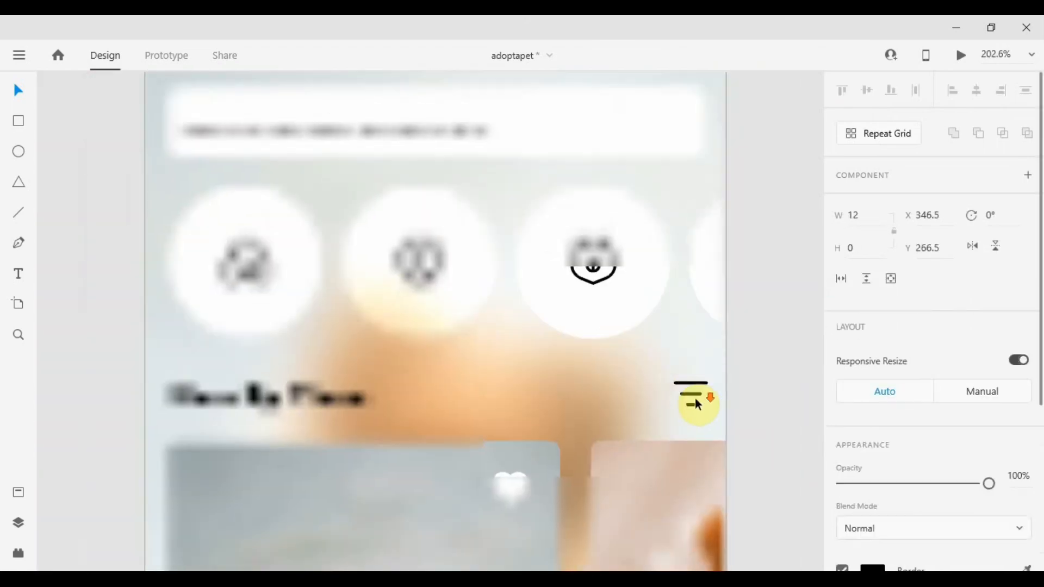
{"action": "left_click", "coordinate": [755, 397]}
{"action": "left_click_drag", "start_coordinate": [804, 429], "coordinate": [585, 296]}
{"action": "scroll", "coordinate": [585, 295], "scroll_direction": "down", "scroll_amount": 1}
{"action": "scroll", "coordinate": [510, 354], "scroll_direction": "up", "scroll_amount": 2}
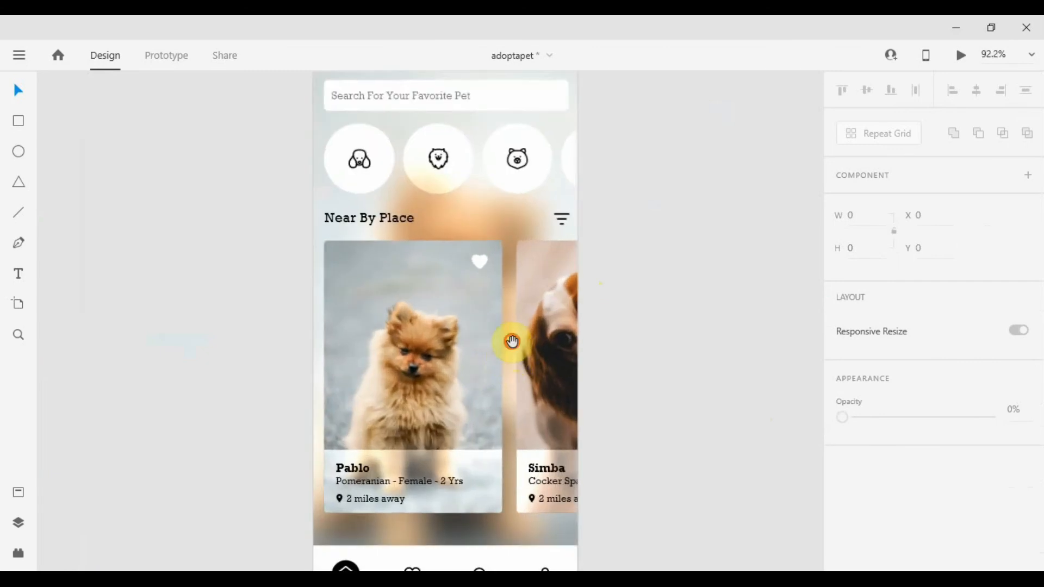
{"action": "left_click_drag", "start_coordinate": [513, 343], "coordinate": [553, 286]}
{"action": "left_click", "coordinate": [497, 301]}
{"action": "scroll", "coordinate": [494, 299], "scroll_direction": "down", "scroll_amount": 3}
{"action": "left_click", "coordinate": [494, 205]}
{"action": "left_click", "coordinate": [487, 309]}
{"action": "scroll", "coordinate": [498, 267], "scroll_direction": "up", "scroll_amount": 2}
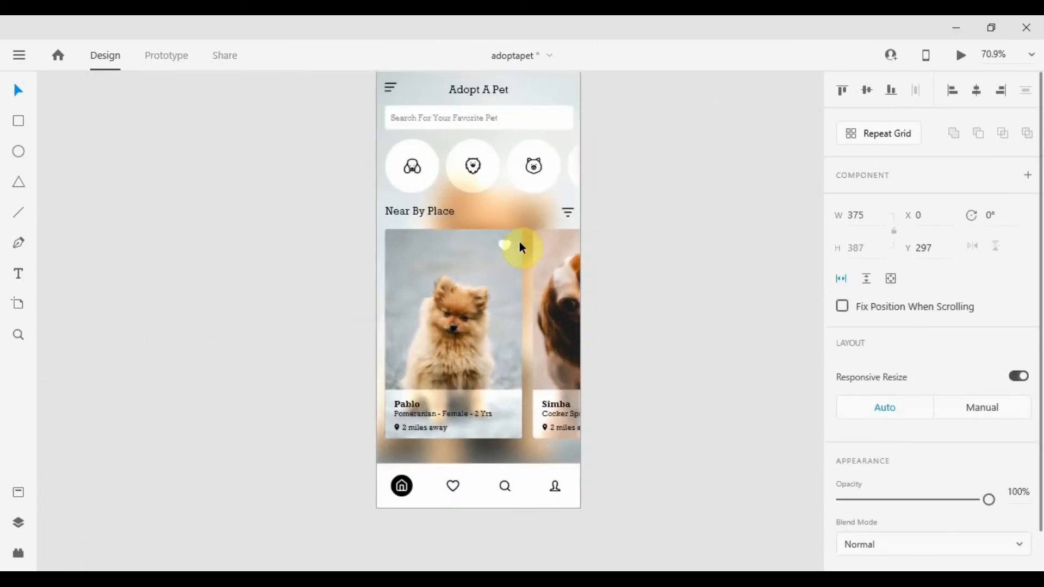
{"action": "left_click_drag", "start_coordinate": [516, 248], "coordinate": [502, 285]}
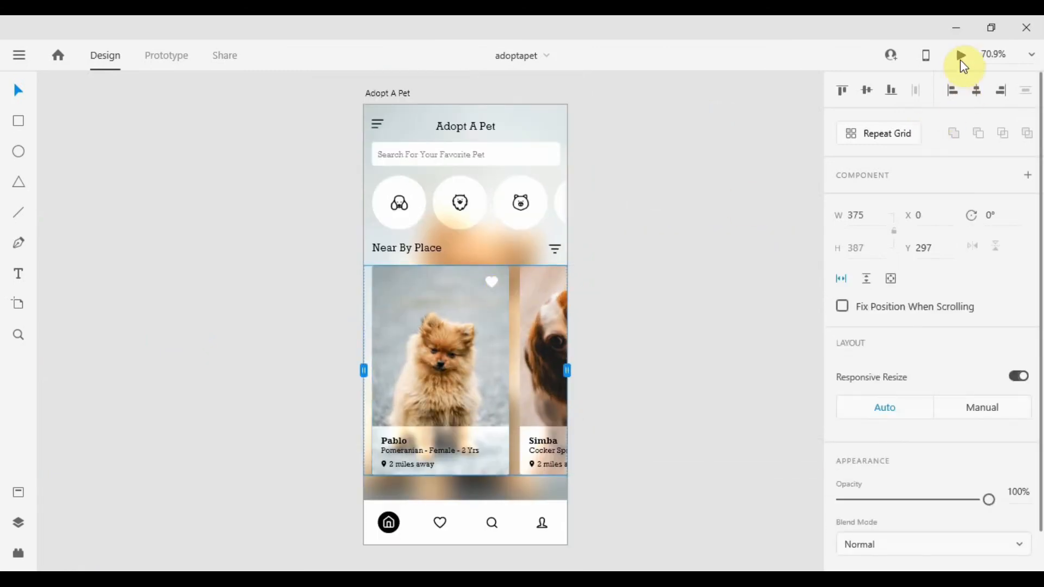
Preview the screen and scroll through the pet cards and the category icon row.
{"action": "left_click", "coordinate": [961, 55]}
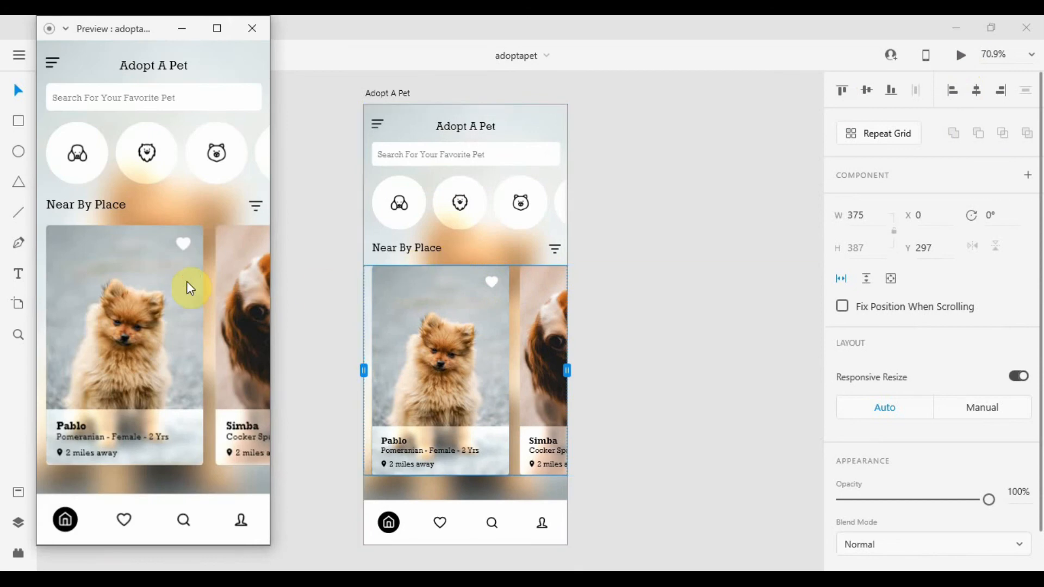
{"action": "scroll", "coordinate": [187, 288], "scroll_direction": "down", "scroll_amount": 7}
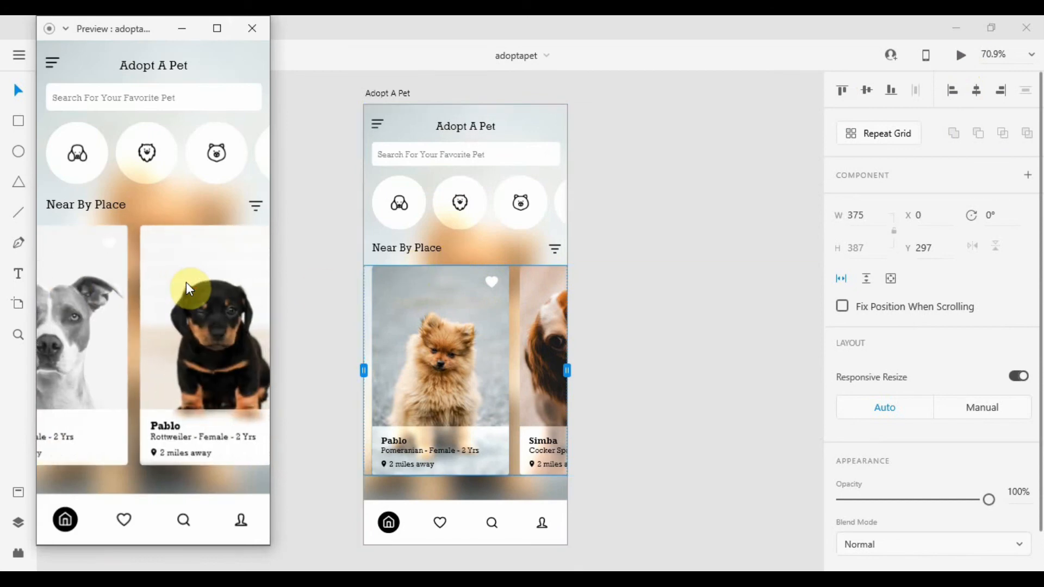
{"action": "scroll", "coordinate": [187, 288], "scroll_direction": "down", "scroll_amount": 1}
{"action": "scroll", "coordinate": [186, 288], "scroll_direction": "up", "scroll_amount": 7}
{"action": "scroll", "coordinate": [187, 288], "scroll_direction": "down", "scroll_amount": 6}
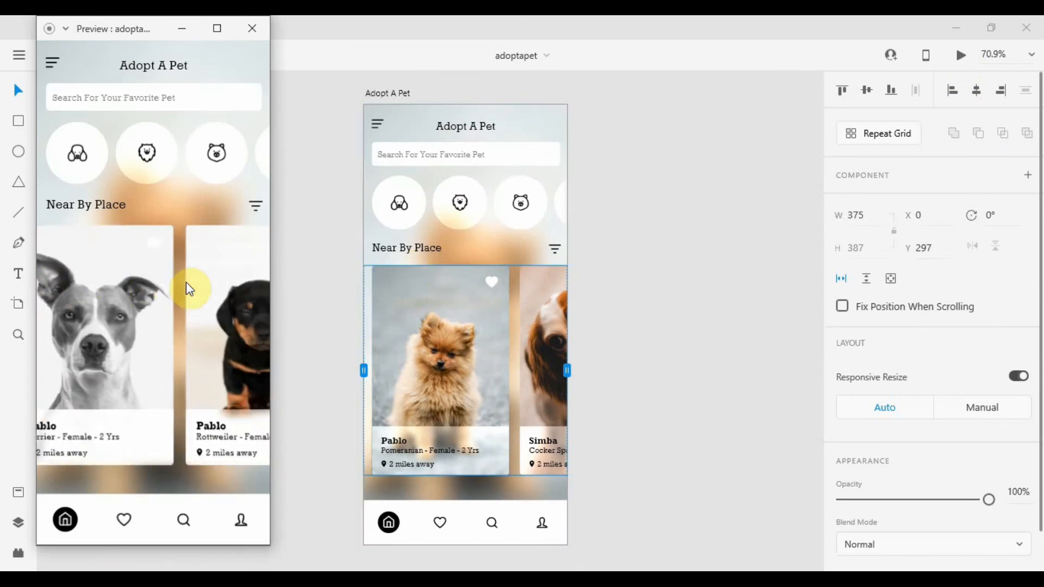
{"action": "scroll", "coordinate": [186, 288], "scroll_direction": "down", "scroll_amount": 1}
{"action": "scroll", "coordinate": [186, 288], "scroll_direction": "up", "scroll_amount": 5}
{"action": "scroll", "coordinate": [166, 155], "scroll_direction": "down", "scroll_amount": 1}
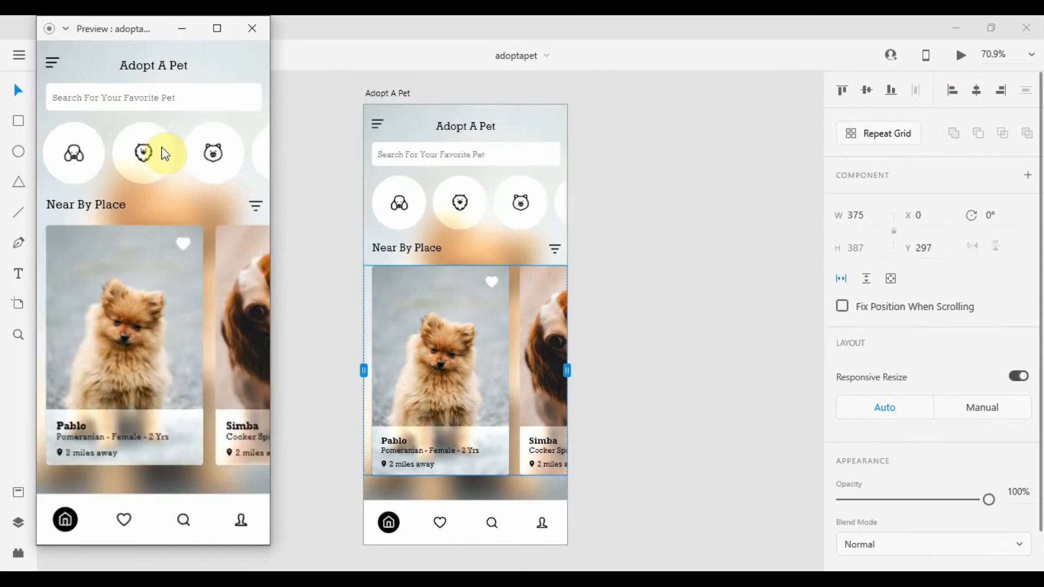
{"action": "scroll", "coordinate": [166, 154], "scroll_direction": "down", "scroll_amount": 2}
{"action": "scroll", "coordinate": [166, 154], "scroll_direction": "up", "scroll_amount": 3}
{"action": "scroll", "coordinate": [165, 153], "scroll_direction": "down", "scroll_amount": 2}
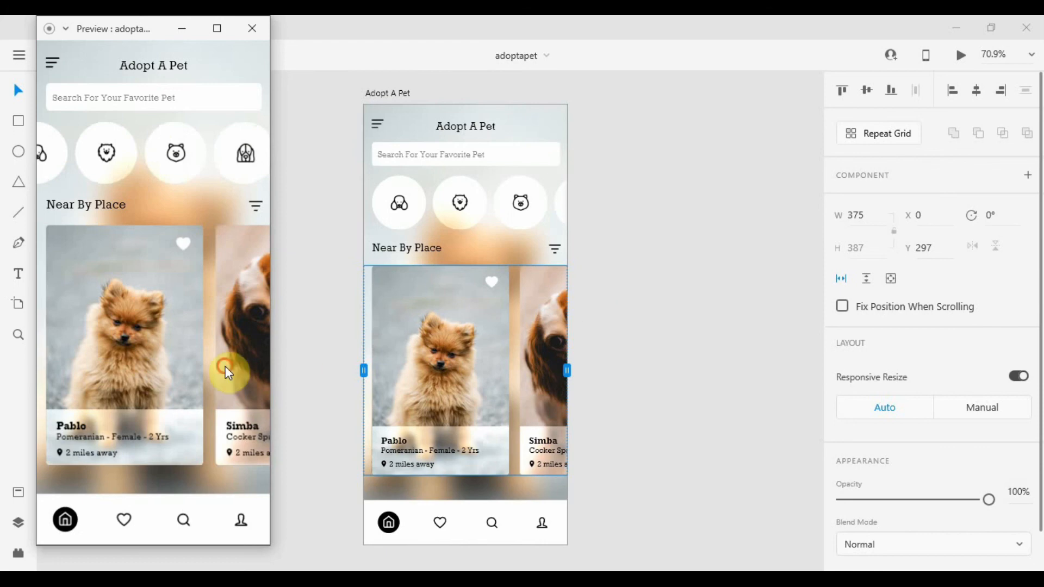
{"action": "scroll", "coordinate": [228, 373], "scroll_direction": "down", "scroll_amount": 2}
{"action": "scroll", "coordinate": [233, 319], "scroll_direction": "up", "scroll_amount": 2}
{"action": "left_click", "coordinate": [252, 28]}
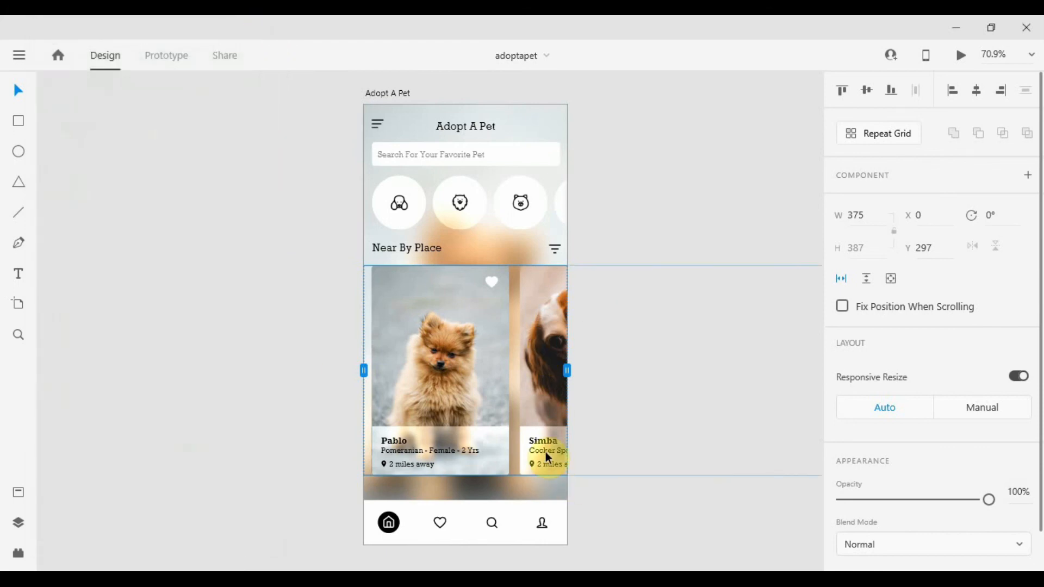
Open the Near By Place scroll group to examine its hidden pet cards.
{"action": "double_click", "coordinate": [547, 457]}
{"action": "double_click", "coordinate": [548, 458]}
{"action": "left_click_drag", "start_coordinate": [708, 464], "coordinate": [489, 435]}
{"action": "double_click", "coordinate": [476, 411]}
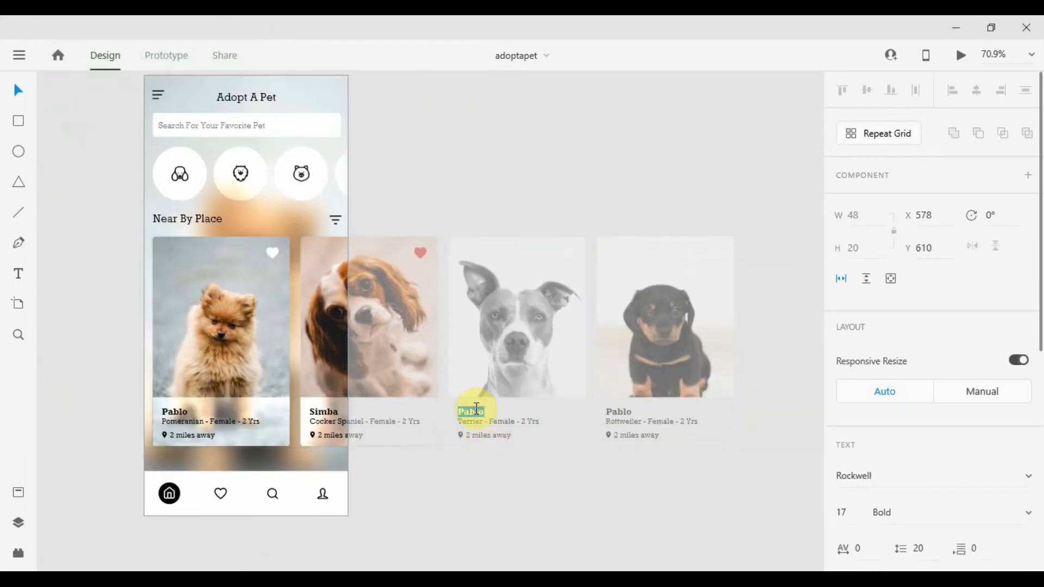
{"action": "left_click", "coordinate": [622, 412]}
{"action": "double_click", "coordinate": [623, 412]}
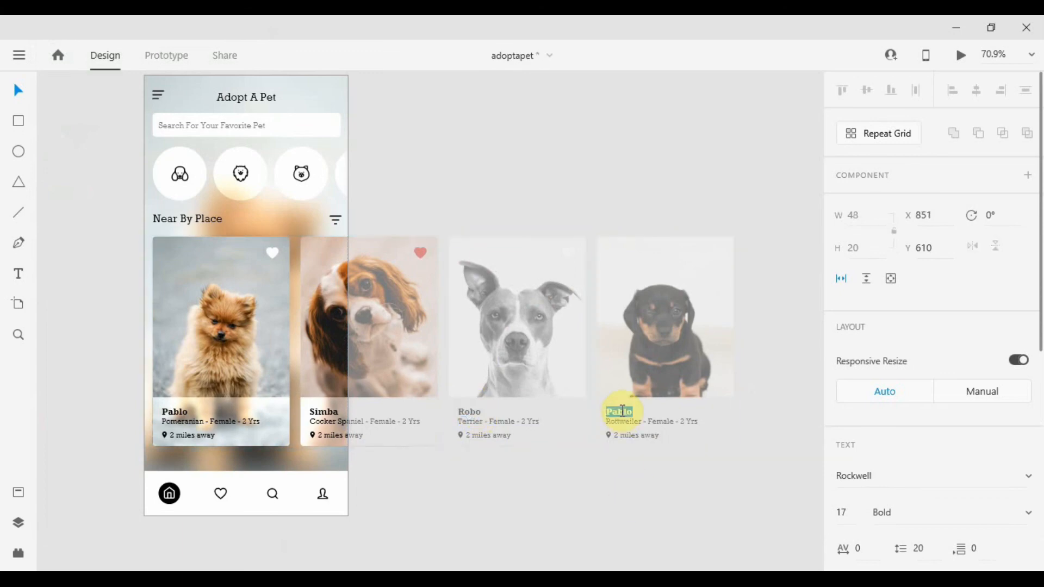
{"action": "left_click", "coordinate": [613, 475]}
{"action": "left_click", "coordinate": [614, 475]}
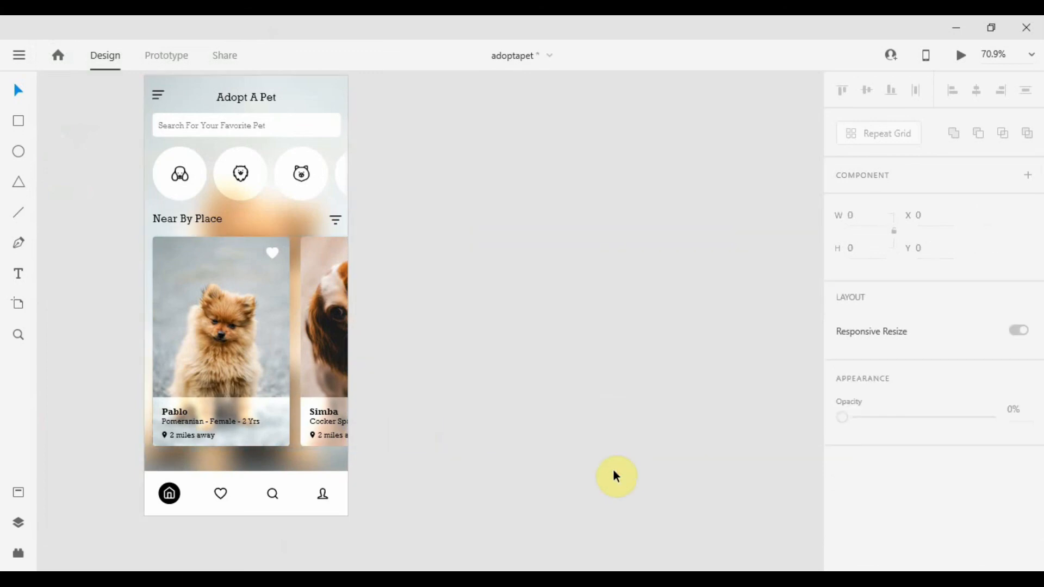
Resize the first pet category icon to 34 px wide.
{"action": "scroll", "coordinate": [144, 335], "scroll_direction": "up", "scroll_amount": 2}
{"action": "scroll", "coordinate": [242, 293], "scroll_direction": "down", "scroll_amount": 1}
{"action": "scroll", "coordinate": [245, 293], "scroll_direction": "down", "scroll_amount": 1}
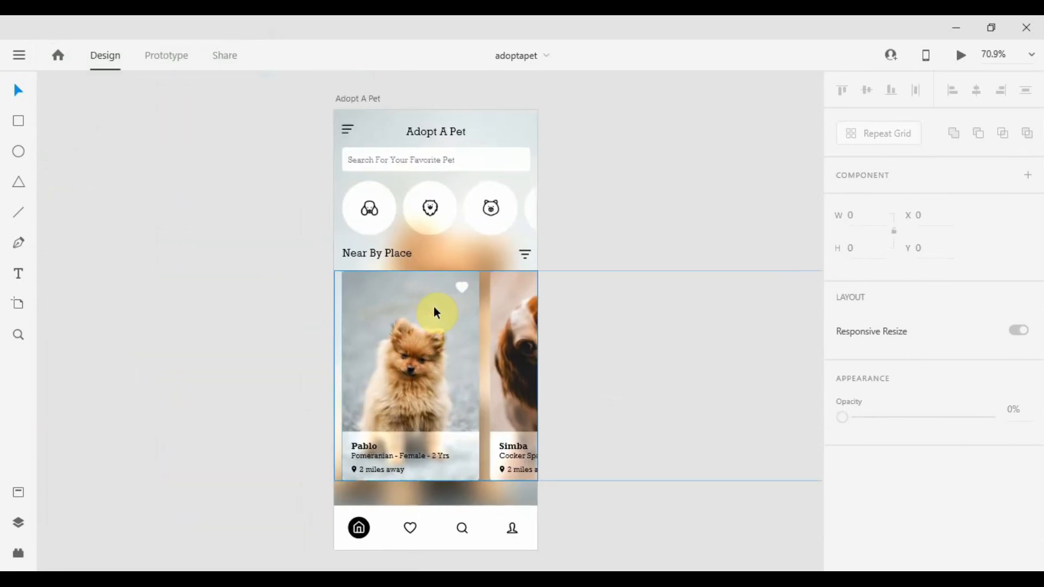
{"action": "scroll", "coordinate": [367, 168], "scroll_direction": "up", "scroll_amount": 3}
{"action": "left_click", "coordinate": [381, 251]}
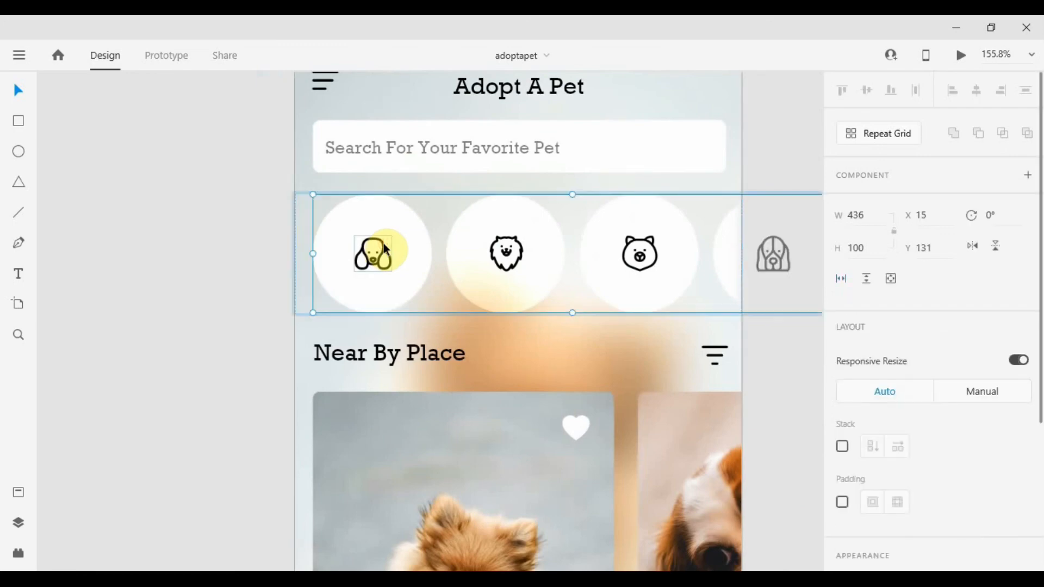
{"action": "double_click", "coordinate": [384, 247]}
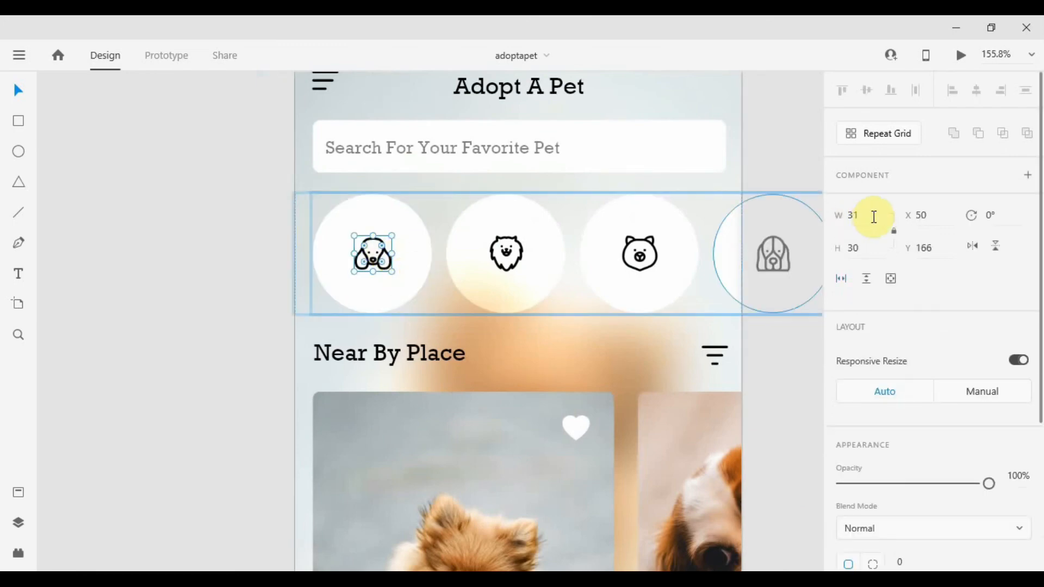
{"action": "type", "text": "33"}
{"action": "key", "text": "Return"}
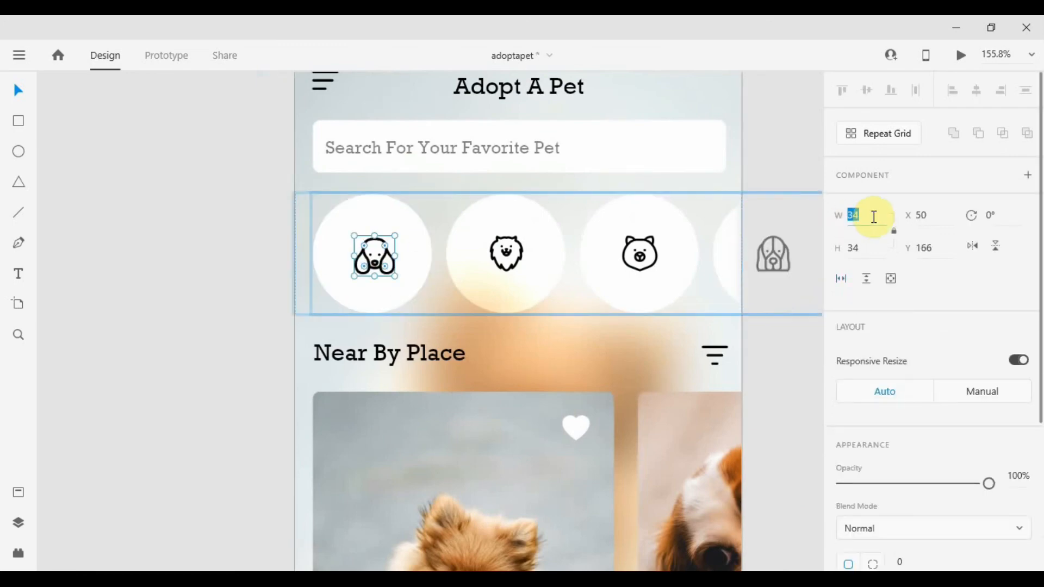
Select the remaining three pet category icons and open their width for editing.
{"action": "left_click", "coordinate": [505, 253]}
{"action": "left_click", "coordinate": [639, 253], "text": "shift"}
{"action": "left_click", "coordinate": [773, 253], "text": "shift"}
{"action": "left_click", "coordinate": [859, 216]}
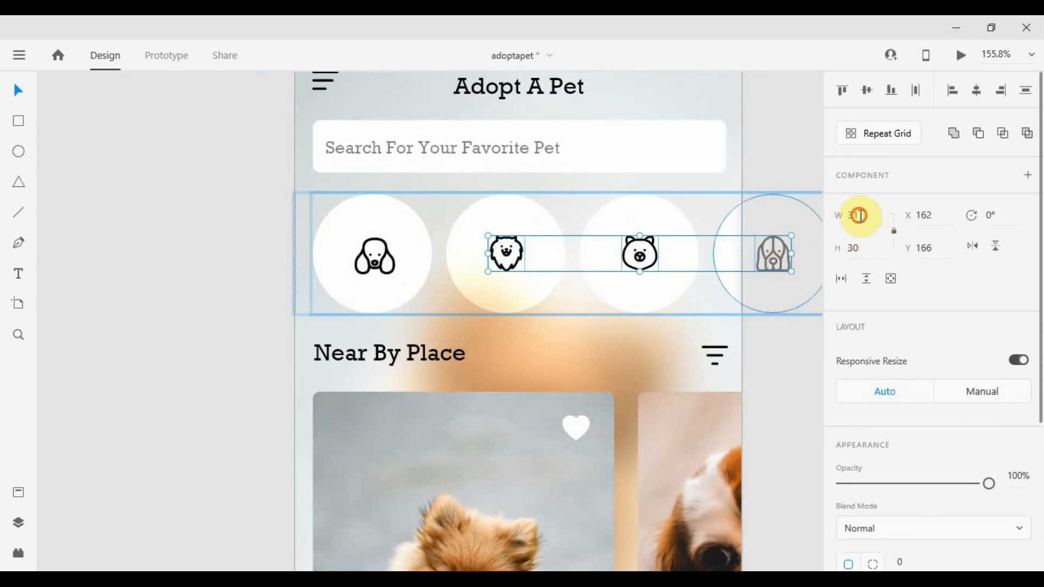
{"action": "left_click", "coordinate": [134, 278]}
{"action": "scroll", "coordinate": [136, 280], "scroll_direction": "down", "scroll_amount": 4}
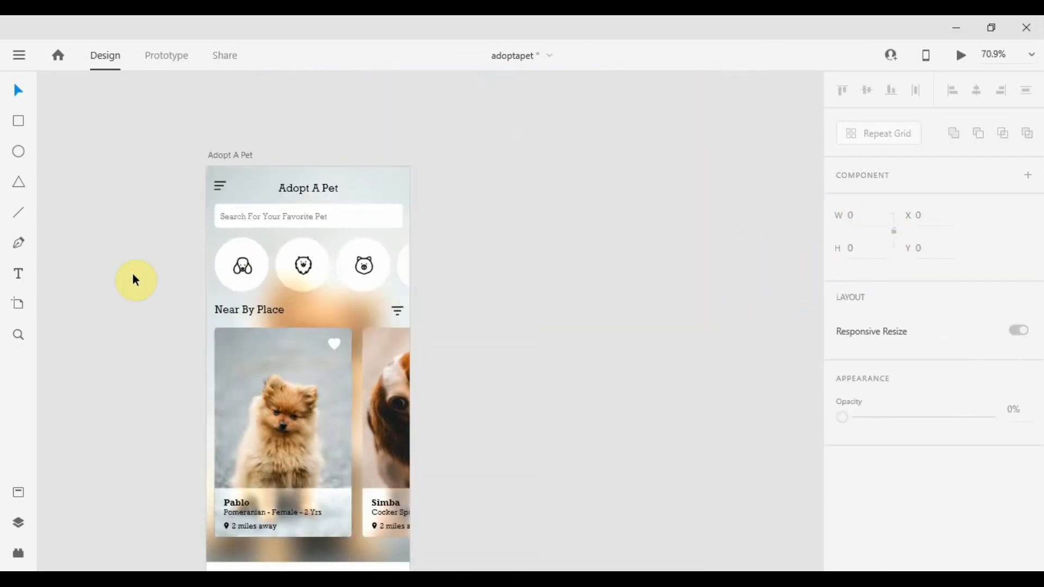
{"action": "scroll", "coordinate": [136, 280], "scroll_direction": "up", "scroll_amount": 4}
Center each of the four pet icons horizontally and vertically within its white circle.
{"action": "left_click", "coordinate": [383, 255]}
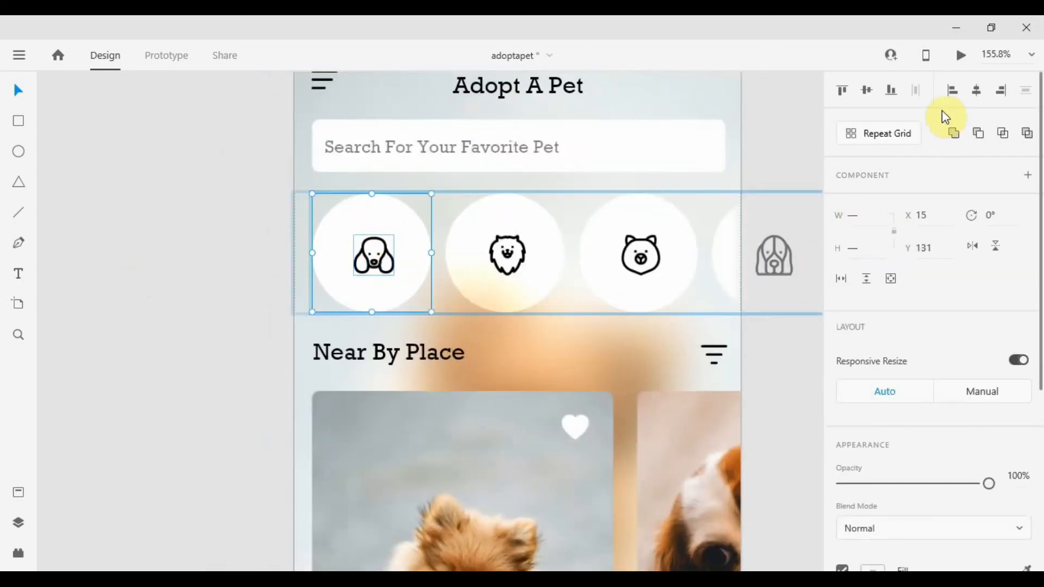
{"action": "left_click", "coordinate": [976, 90]}
{"action": "left_click", "coordinate": [866, 91]}
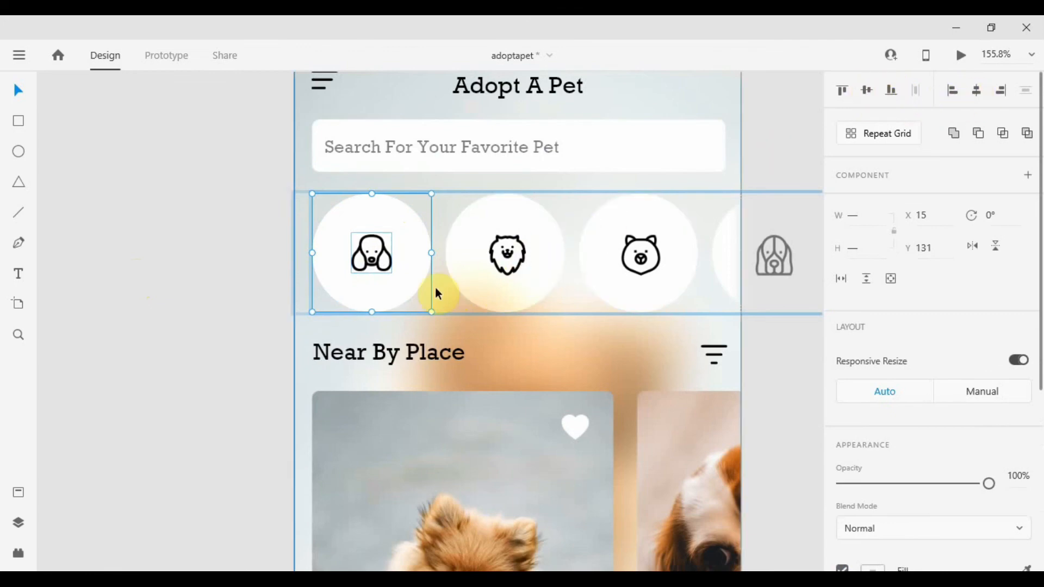
{"action": "left_click", "coordinate": [503, 267]}
{"action": "left_click", "coordinate": [866, 91]}
{"action": "left_click", "coordinate": [977, 90]}
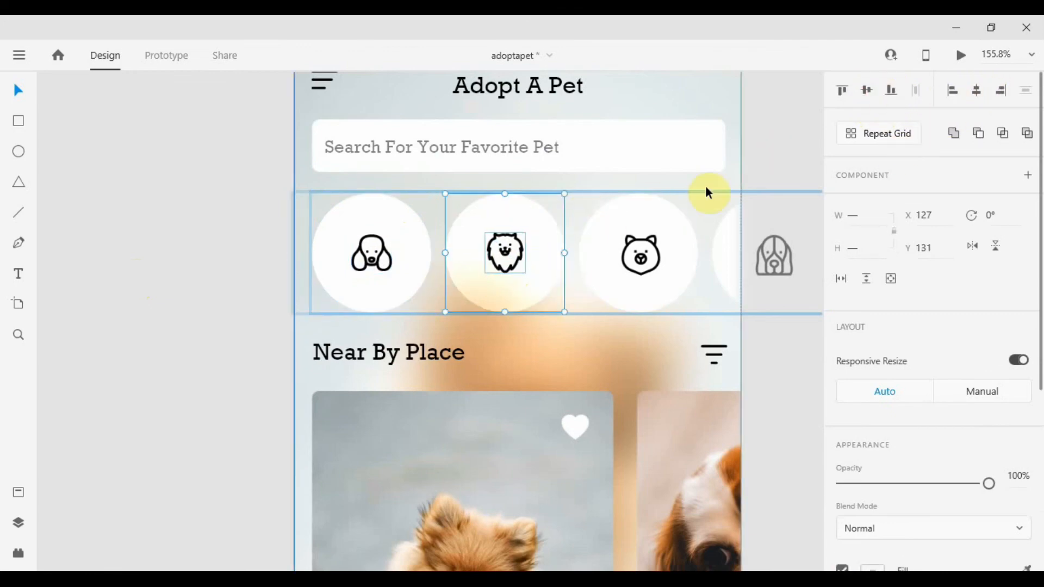
{"action": "left_click", "coordinate": [642, 256]}
{"action": "left_click", "coordinate": [866, 91]}
{"action": "left_click", "coordinate": [977, 90]}
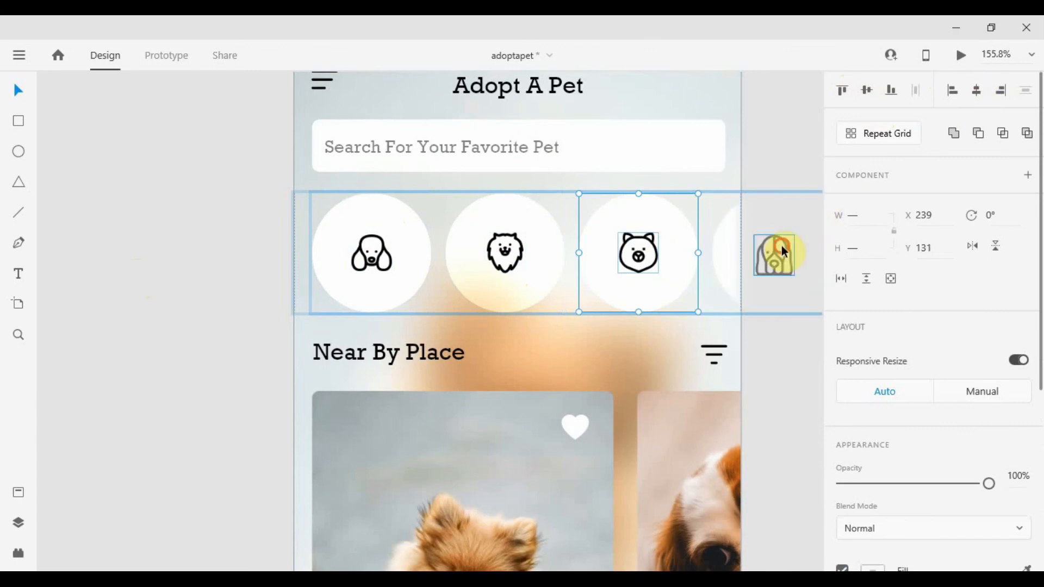
{"action": "left_click", "coordinate": [783, 252]}
{"action": "left_click", "coordinate": [866, 90]}
{"action": "left_click", "coordinate": [977, 90]}
{"action": "left_click", "coordinate": [208, 242]}
Save the adoptapet document.
{"action": "scroll", "coordinate": [476, 236], "scroll_direction": "down", "scroll_amount": 4}
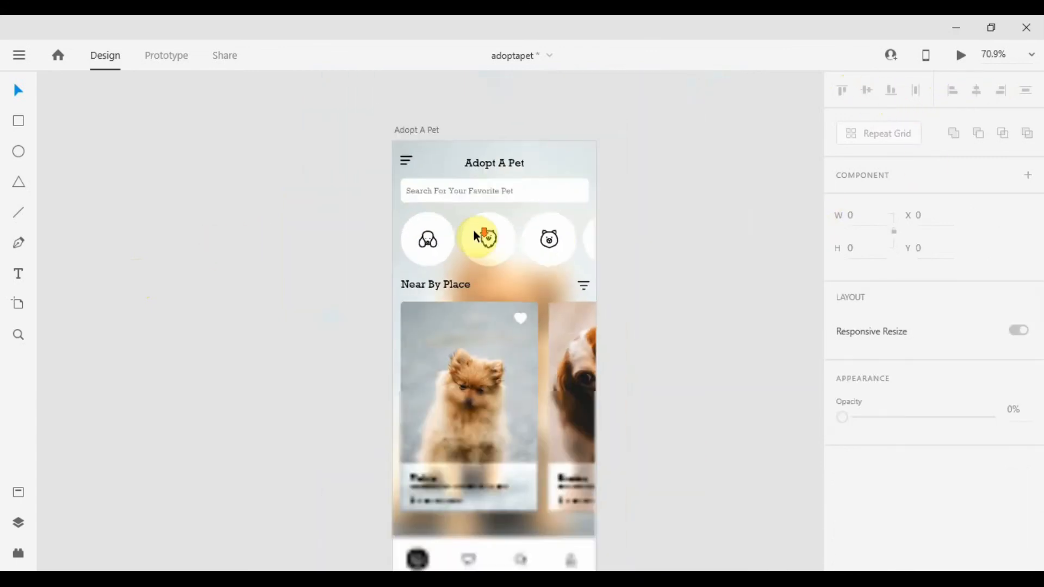
{"action": "scroll", "coordinate": [550, 237], "scroll_direction": "up", "scroll_amount": 3}
{"action": "key", "text": "ctrl+s"}
Preview the screen, scroll back and forth through the Near By Place pet cards, and close the preview.
{"action": "left_click", "coordinate": [957, 56]}
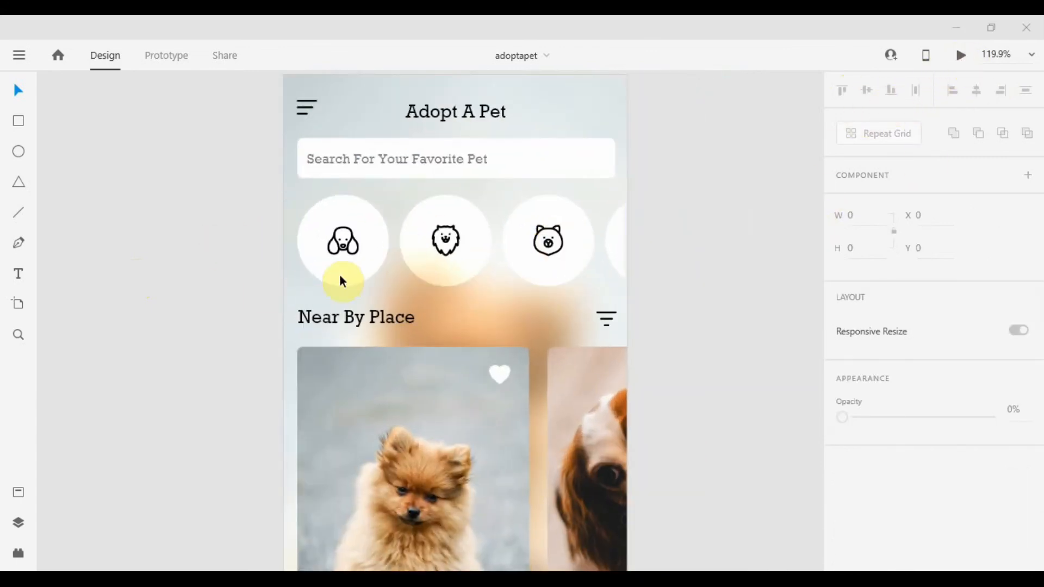
{"action": "scroll", "coordinate": [162, 159], "scroll_direction": "right", "scroll_amount": 2}
{"action": "scroll", "coordinate": [163, 161], "scroll_direction": "left", "scroll_amount": 2}
{"action": "scroll", "coordinate": [196, 313], "scroll_direction": "right", "scroll_amount": 5}
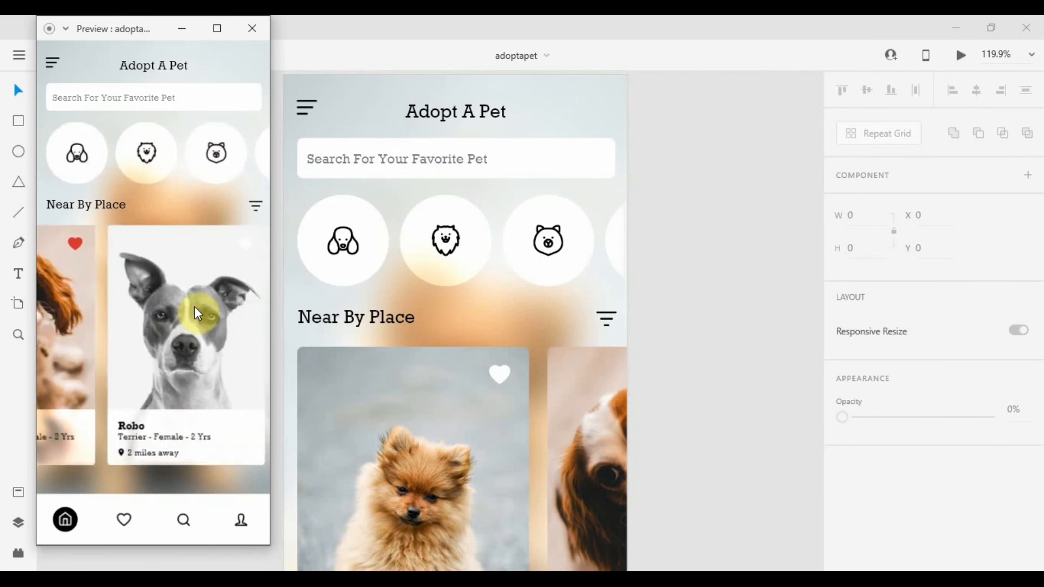
{"action": "scroll", "coordinate": [197, 314], "scroll_direction": "right", "scroll_amount": 2}
{"action": "scroll", "coordinate": [198, 314], "scroll_direction": "left", "scroll_amount": 4}
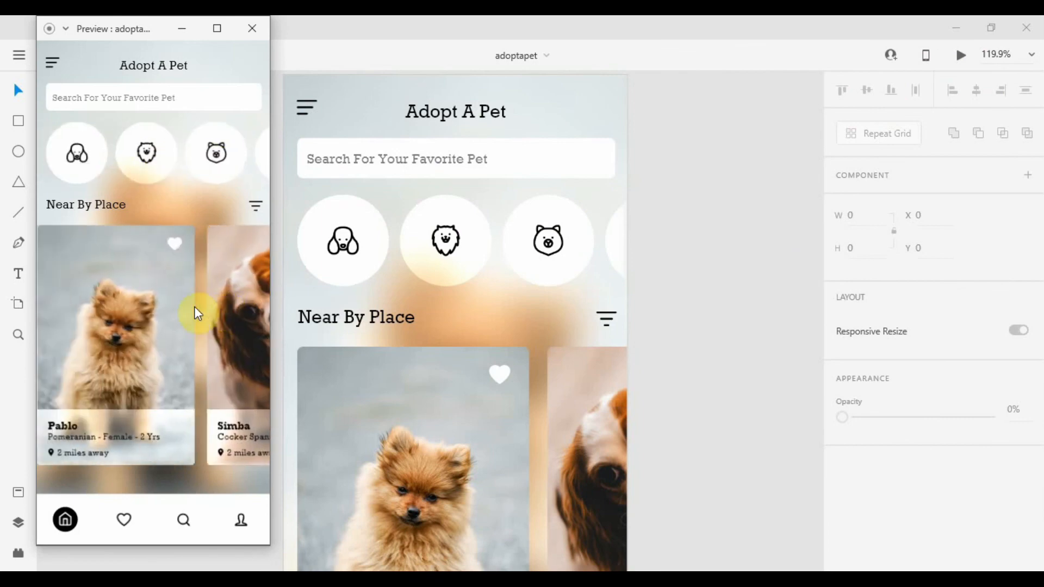
{"action": "scroll", "coordinate": [197, 313], "scroll_direction": "right", "scroll_amount": 3}
{"action": "scroll", "coordinate": [198, 314], "scroll_direction": "left", "scroll_amount": 3}
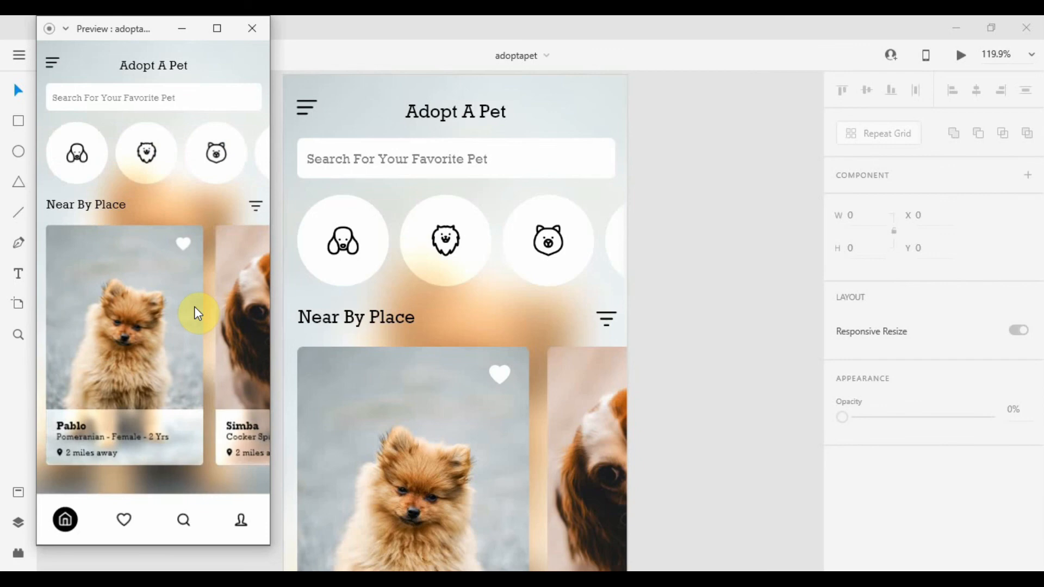
{"action": "scroll", "coordinate": [198, 314], "scroll_direction": "right", "scroll_amount": 3}
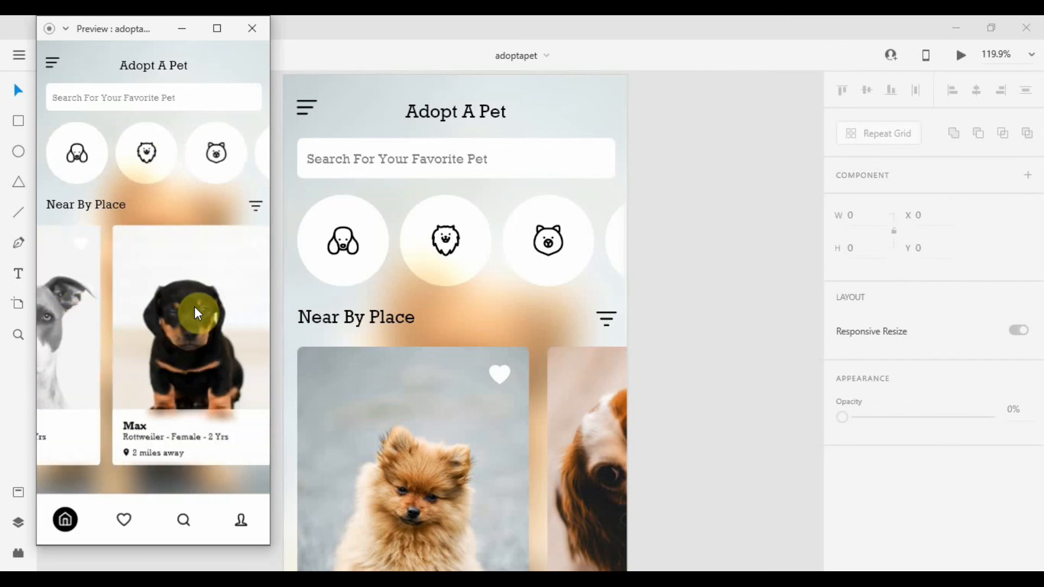
{"action": "scroll", "coordinate": [197, 314], "scroll_direction": "left", "scroll_amount": 1}
{"action": "scroll", "coordinate": [197, 313], "scroll_direction": "left", "scroll_amount": 2}
{"action": "left_click", "coordinate": [251, 29]}
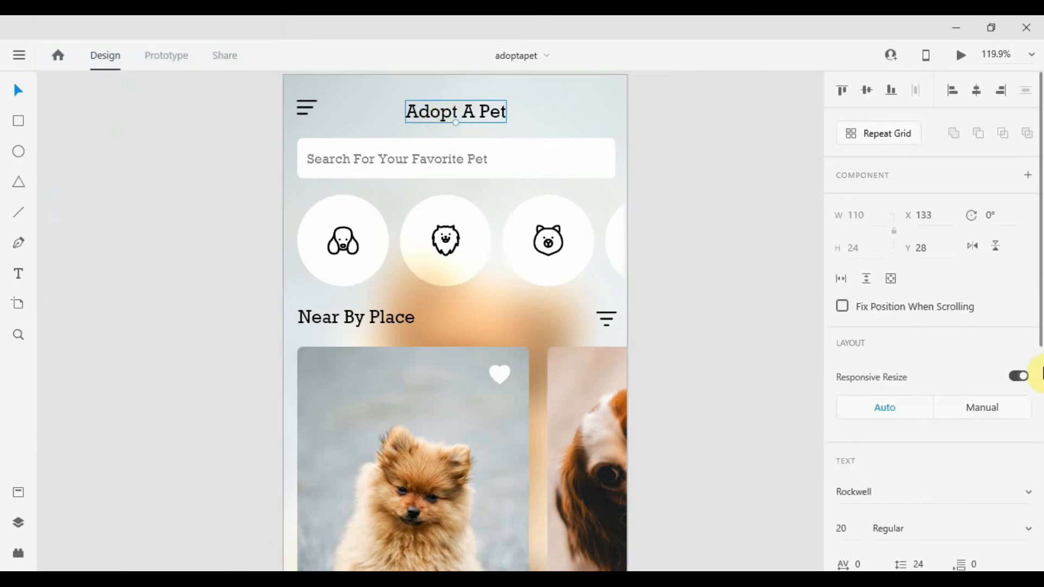
Set the Adopt A Pet title's font weight to Bold.
{"action": "scroll", "coordinate": [921, 398], "scroll_direction": "down", "scroll_amount": 2}
{"action": "key", "text": "Return"}
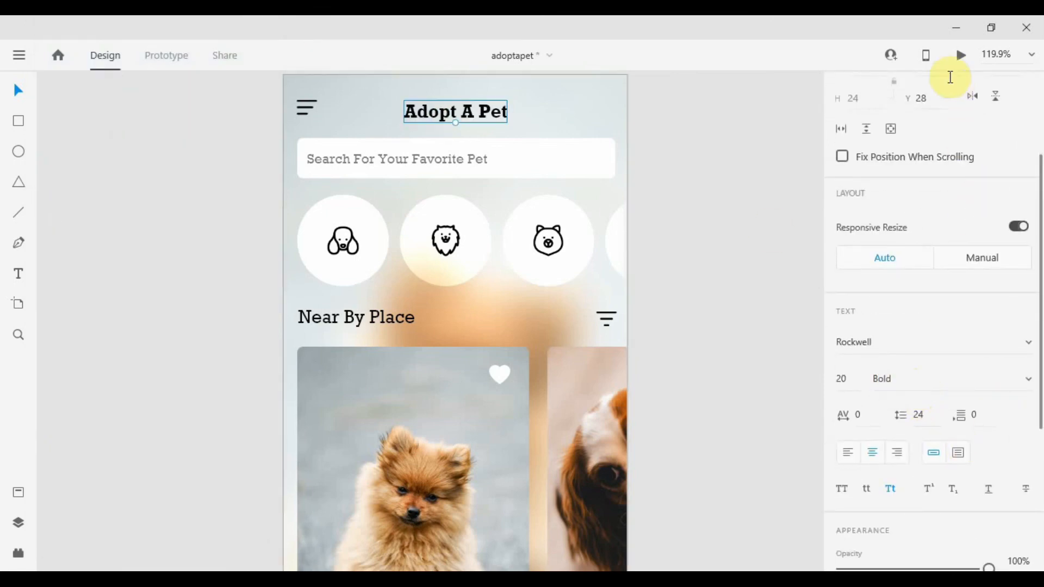
Preview the screen and scroll through the pet category icons and Near By Place pet cards.
{"action": "left_click", "coordinate": [960, 55]}
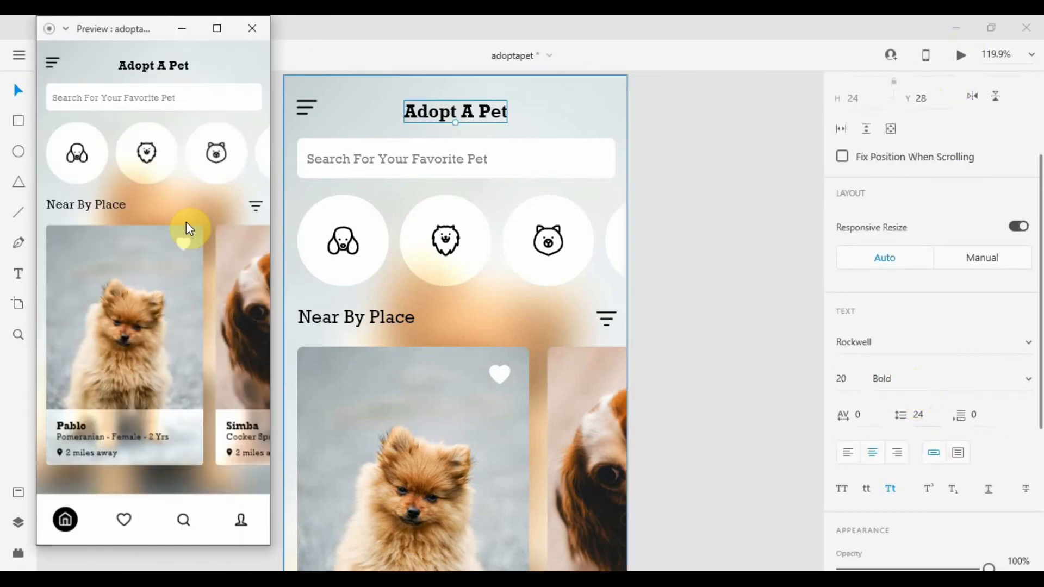
{"action": "scroll", "coordinate": [184, 304], "scroll_direction": "right", "scroll_amount": 5}
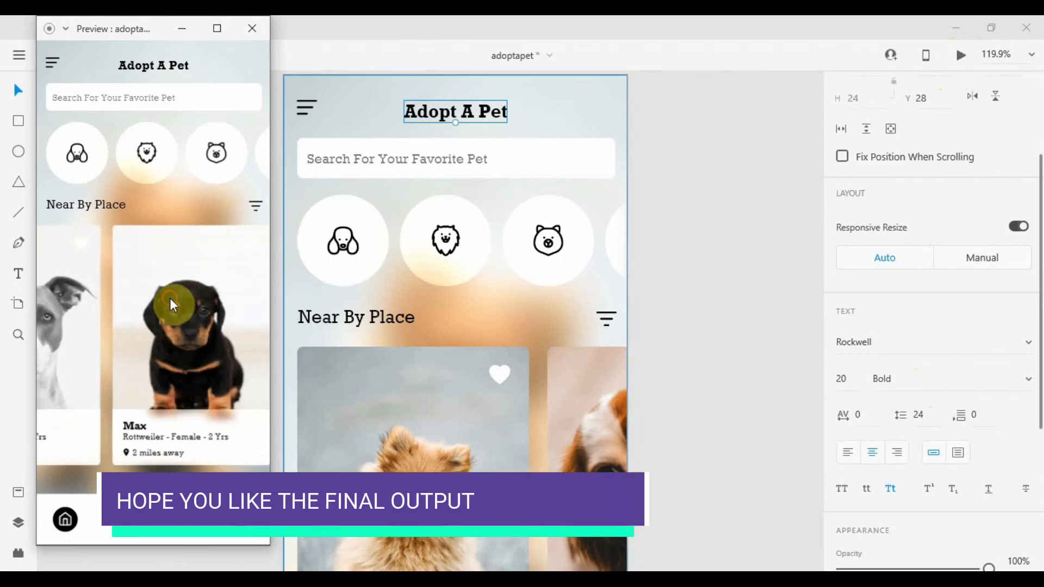
{"action": "scroll", "coordinate": [165, 298], "scroll_direction": "left", "scroll_amount": 5}
{"action": "scroll", "coordinate": [165, 297], "scroll_direction": "right", "scroll_amount": 5}
{"action": "scroll", "coordinate": [164, 297], "scroll_direction": "left", "scroll_amount": 2}
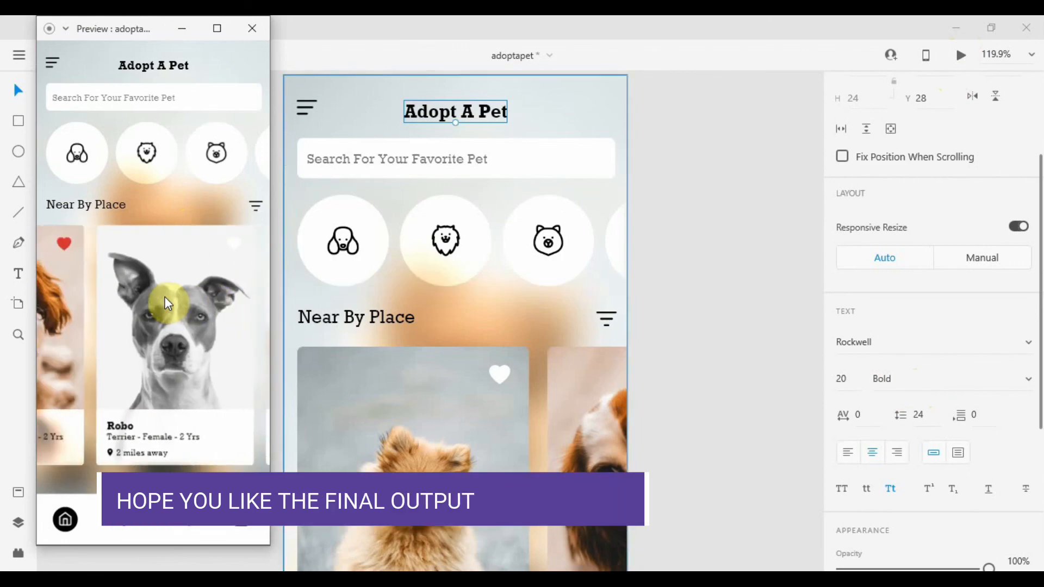
{"action": "scroll", "coordinate": [191, 288], "scroll_direction": "left", "scroll_amount": 2}
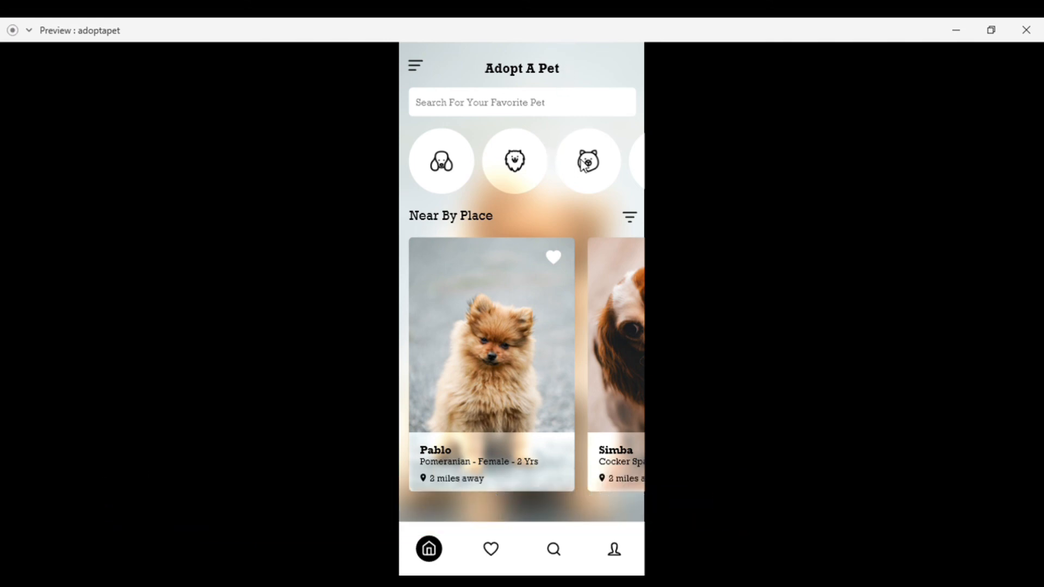
{"action": "scroll", "coordinate": [580, 160], "scroll_direction": "right", "scroll_amount": 1}
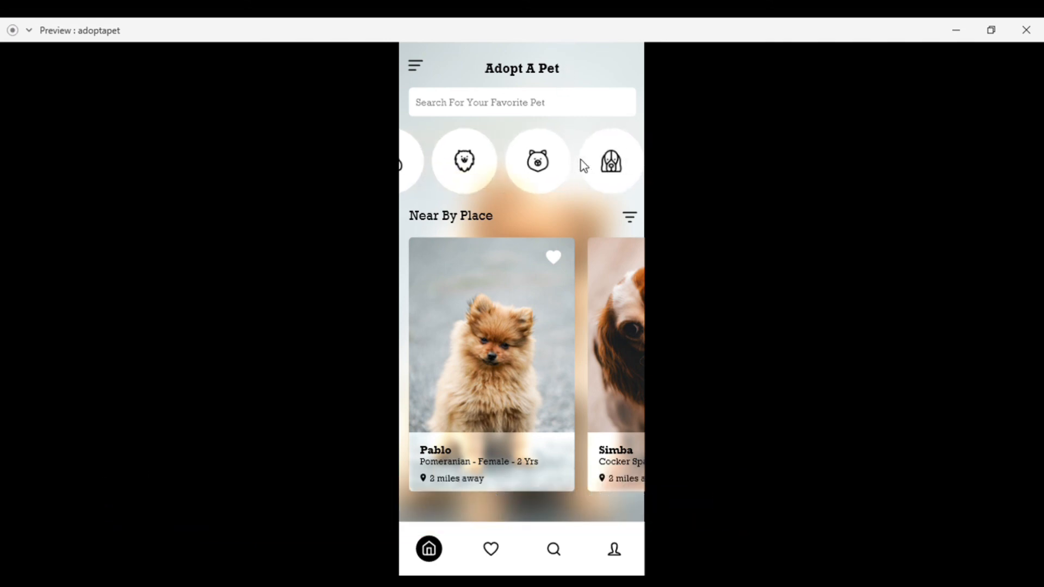
{"action": "scroll", "coordinate": [582, 164], "scroll_direction": "left", "scroll_amount": 1}
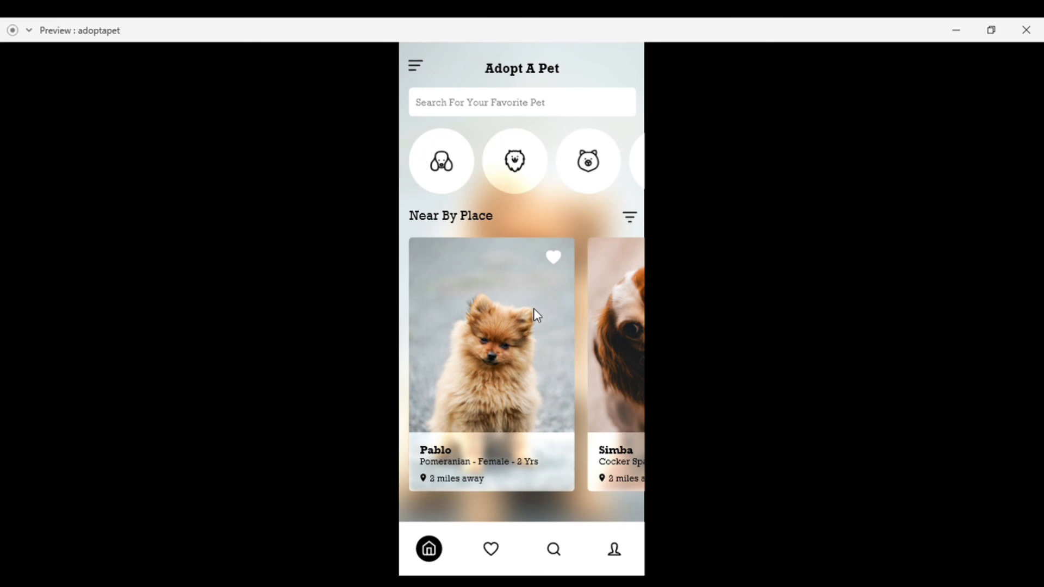
{"action": "scroll", "coordinate": [534, 309], "scroll_direction": "right", "scroll_amount": 5}
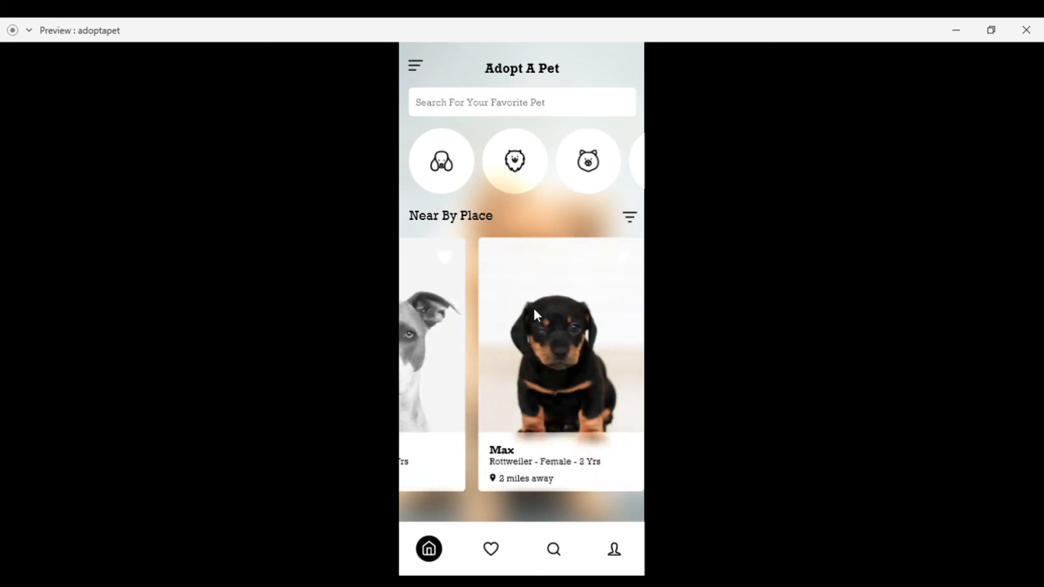
{"action": "scroll", "coordinate": [537, 316], "scroll_direction": "left", "scroll_amount": 5}
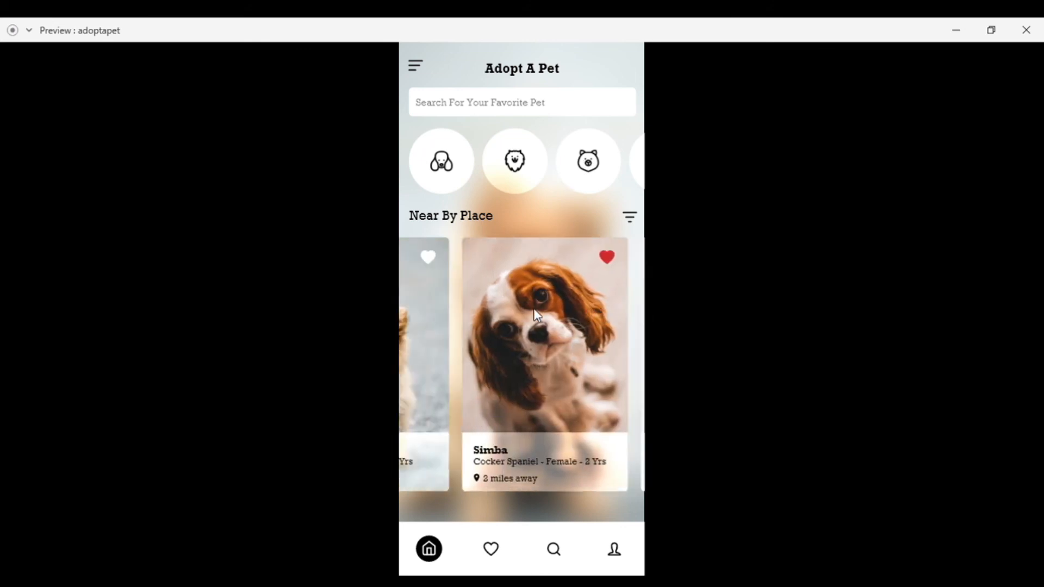
{"action": "scroll", "coordinate": [535, 309], "scroll_direction": "right", "scroll_amount": 5}
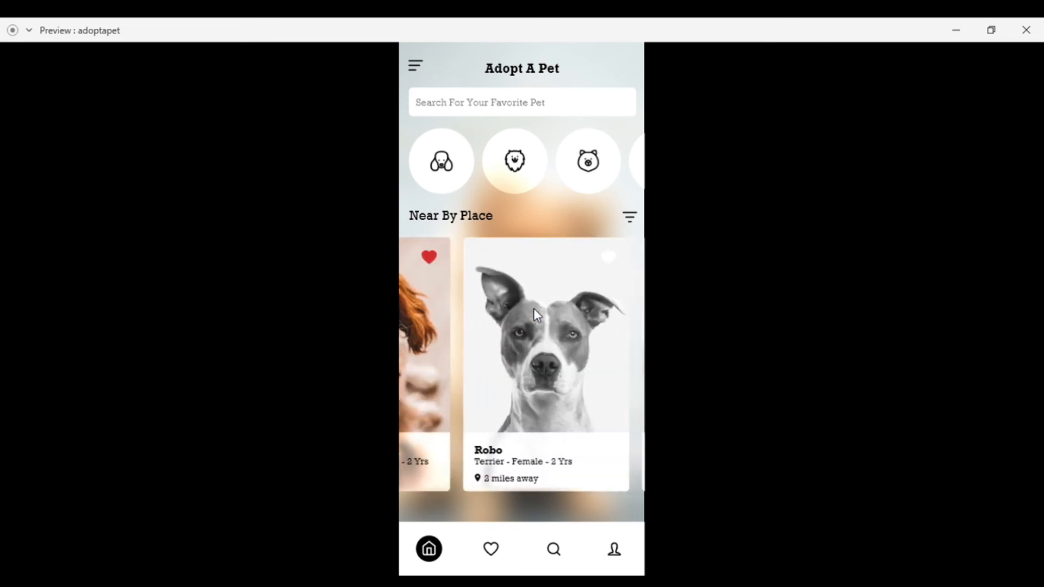